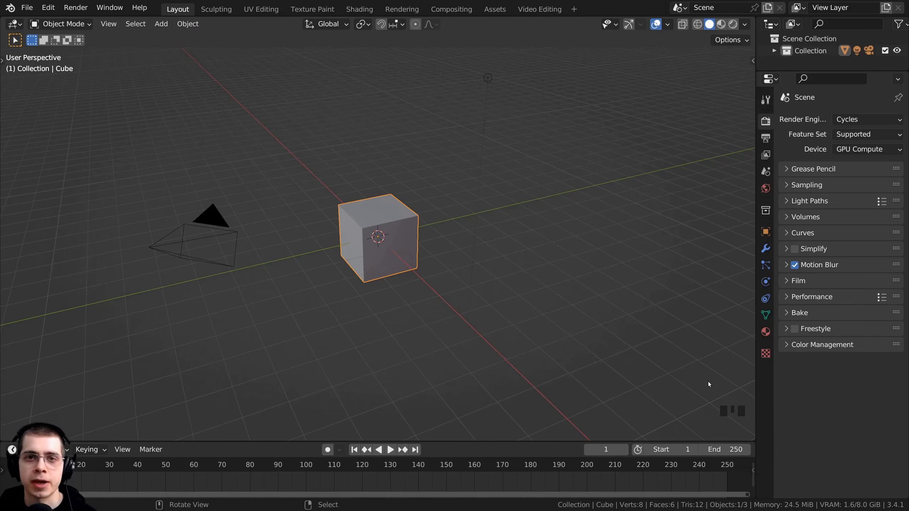
pyautogui.moveTo(708, 382); pyautogui.dragTo(669, 367, button='middle')
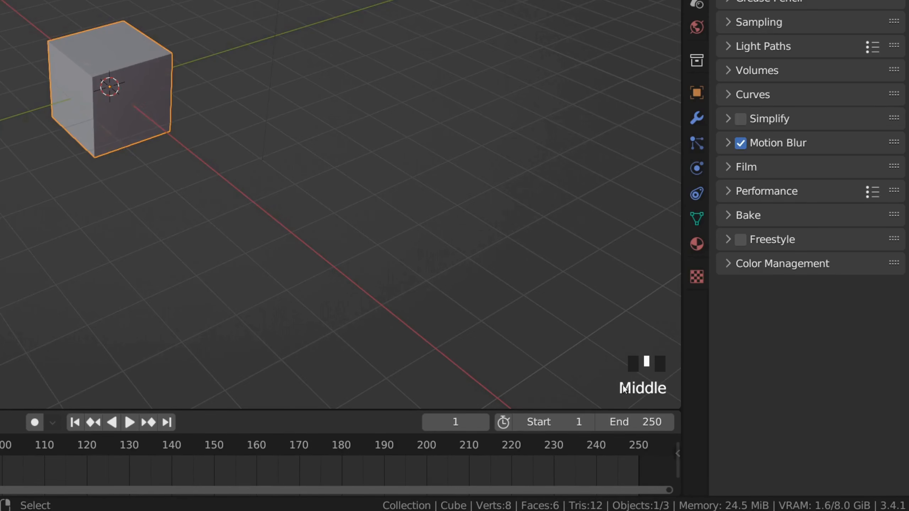
pyautogui.moveTo(583, 308); pyautogui.dragTo(735, 360, button='middle')
pyautogui.middleClick(487, 356)
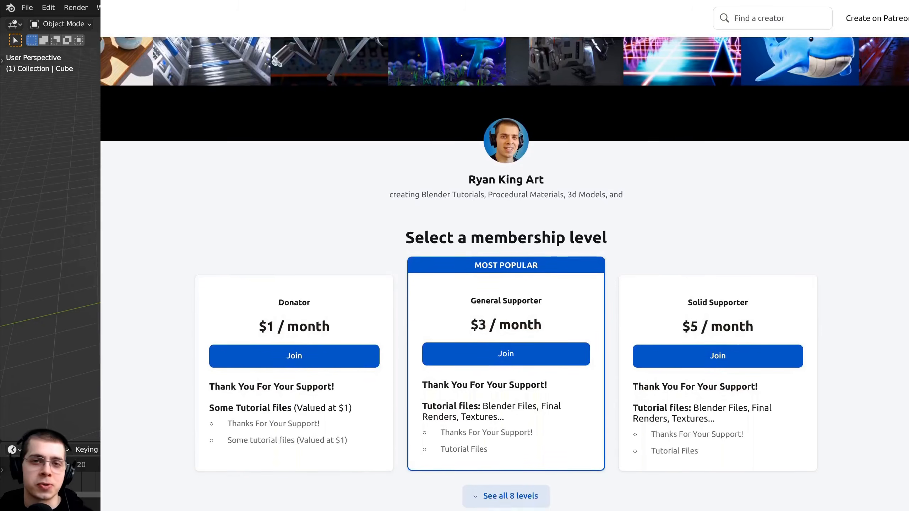
# - Look through the creator's Patreon page, from the membership levels down to the recent posts
pyautogui.scroll(-5, 504, 272)
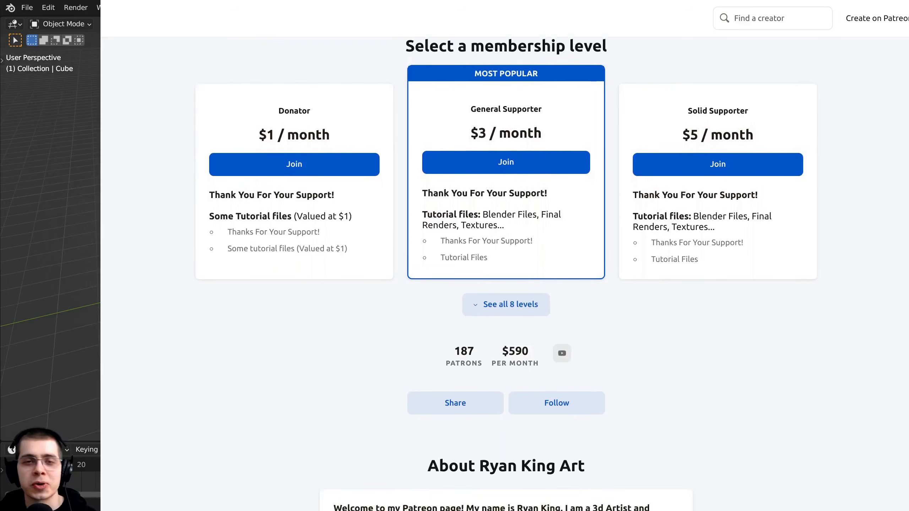
pyautogui.scroll(-6, 505, 272)
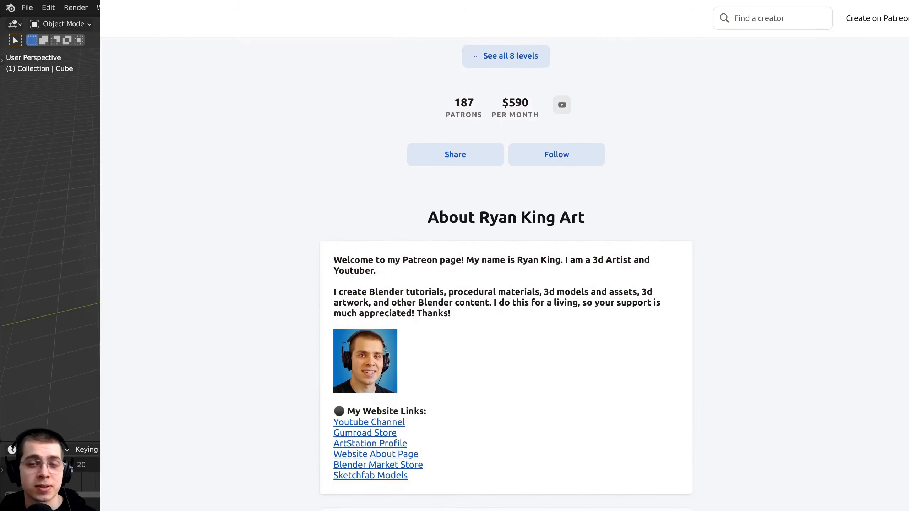
pyautogui.scroll(-6, 504, 272)
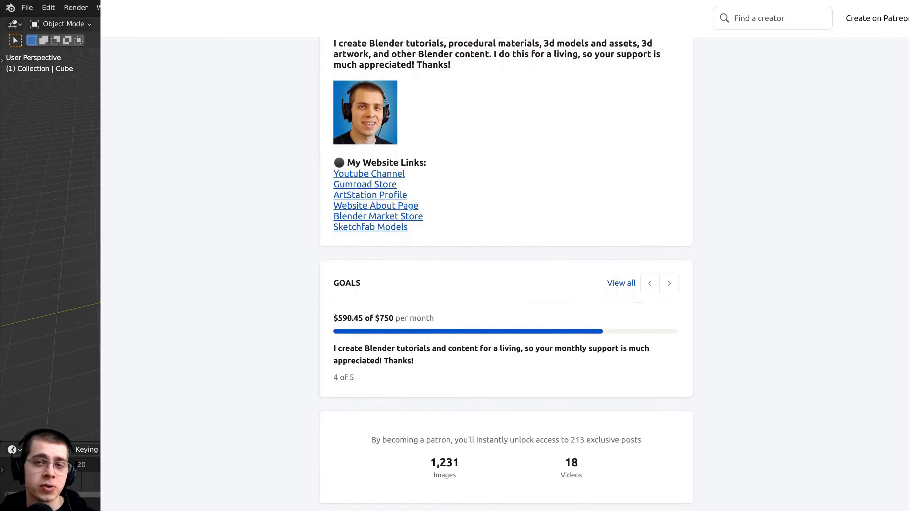
pyautogui.scroll(-6, 505, 272)
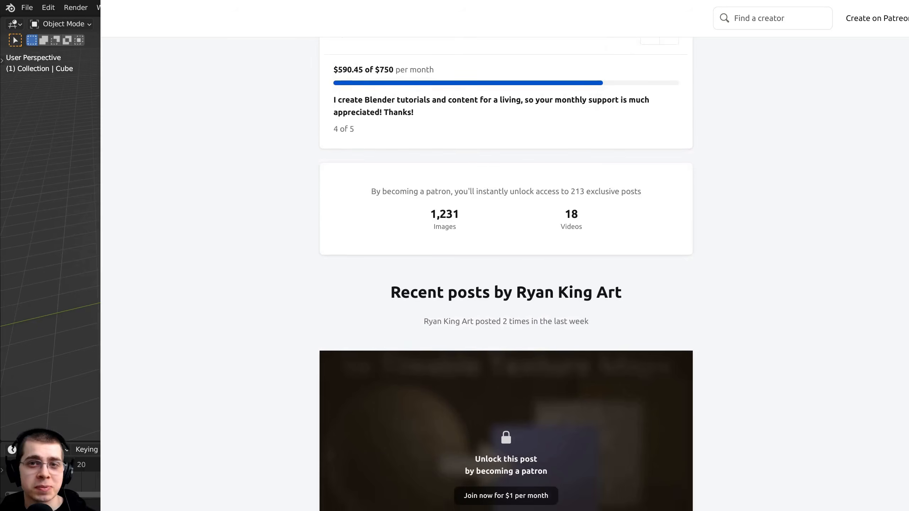
pyautogui.scroll(-2, 504, 272)
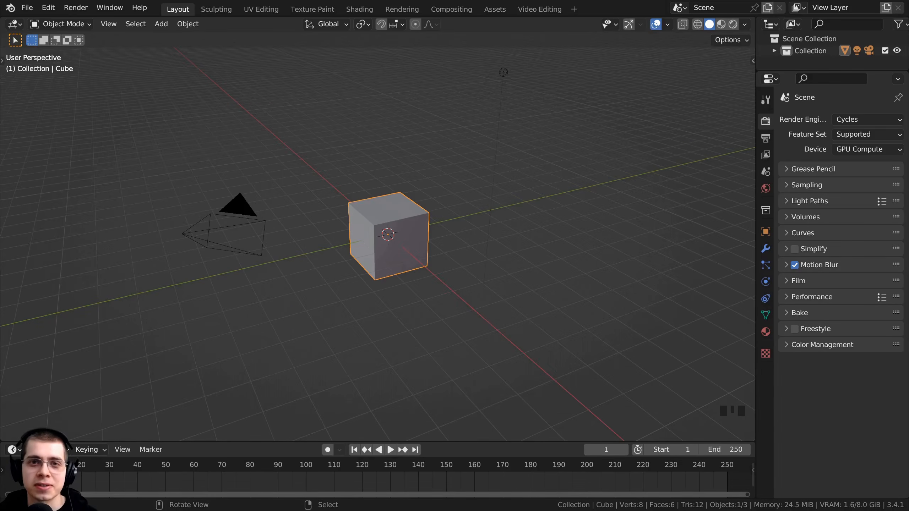
# - Select everything in the default scene and delete the cube, camera and light
pyautogui.moveTo(372, 184); pyautogui.dragTo(380, 183, button='middle')
pyautogui.press('a')
pyautogui.press('a')
pyautogui.press('a')
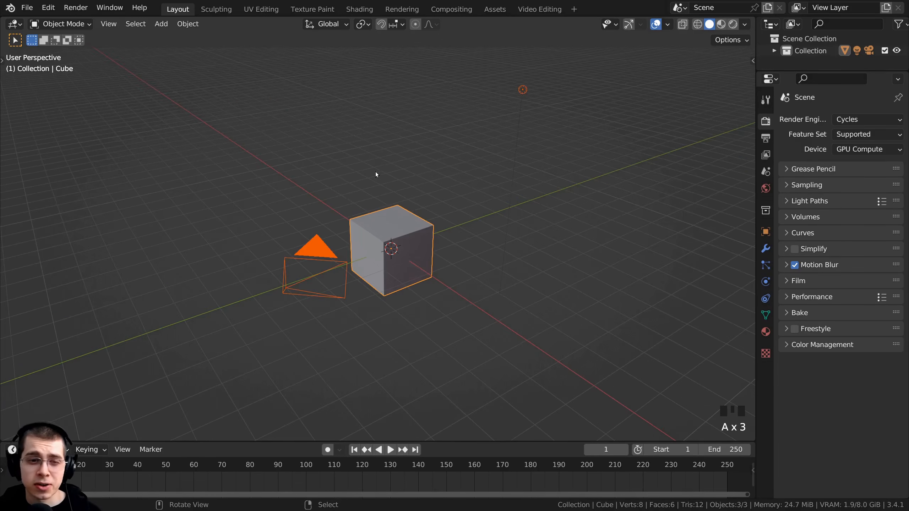
pyautogui.press('x')
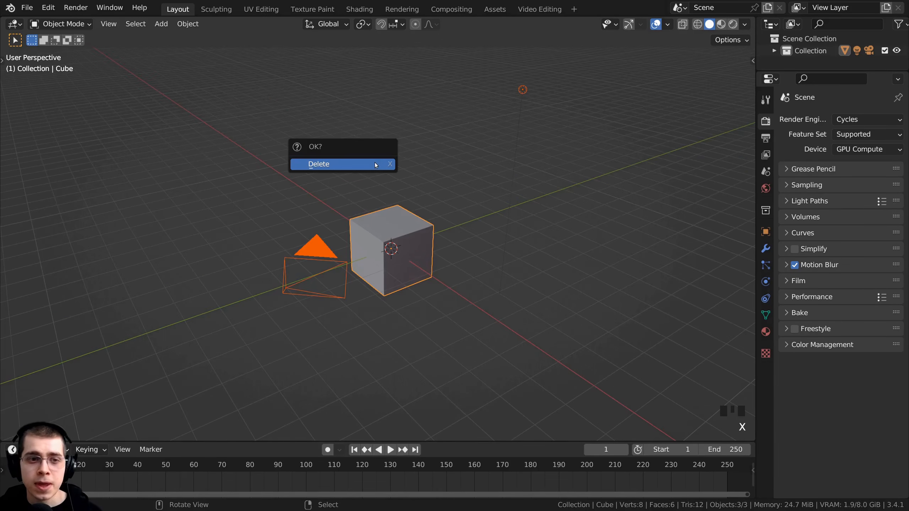
pyautogui.click(375, 162)
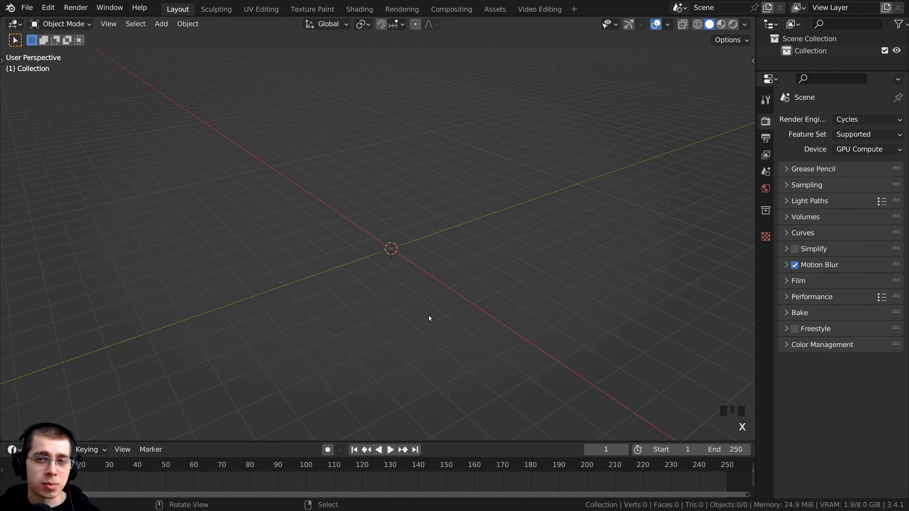
# - Add a new cube mesh at the centre of the empty scene
pyautogui.moveTo(429, 316); pyautogui.dragTo(449, 309, button='middle')
pyautogui.moveTo(395, 254); pyautogui.dragTo(387, 183, button='middle')
pyautogui.hotkey('shift', 'a')
pyautogui.moveTo(387, 183)
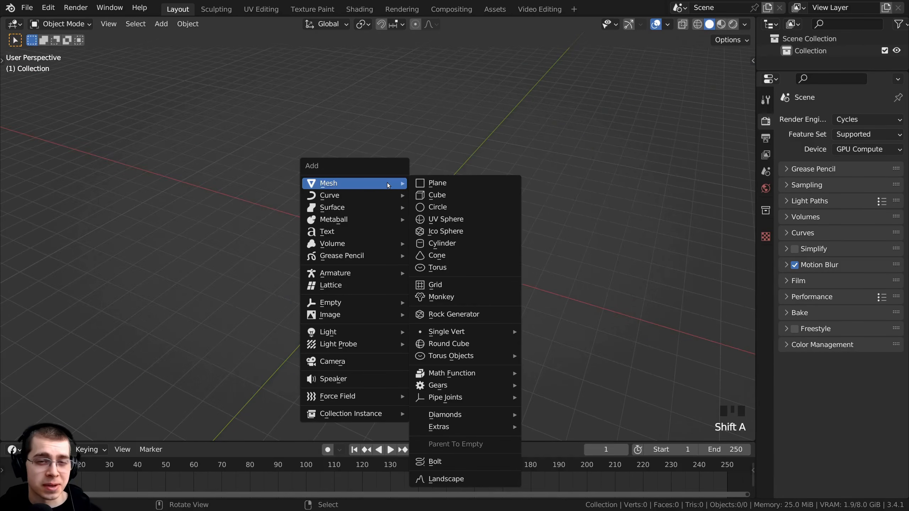
pyautogui.click(428, 193)
pyautogui.scroll(3, 434, 253)
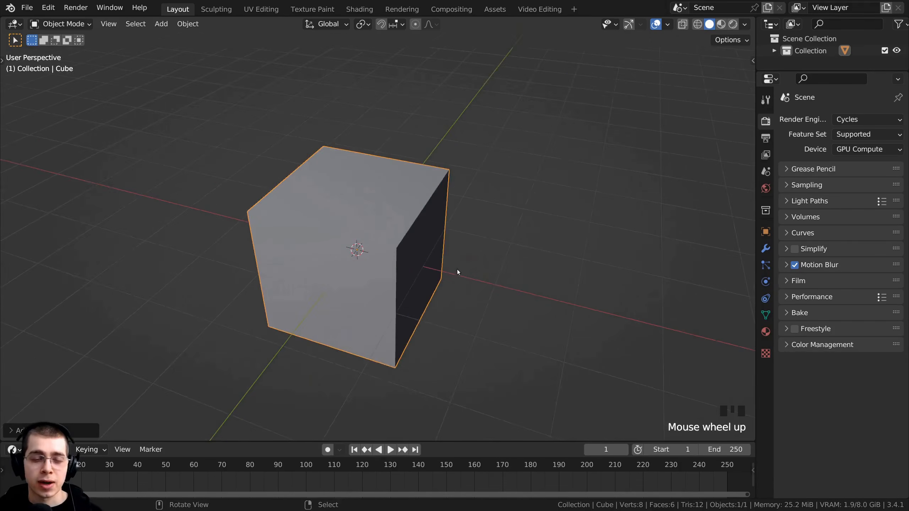
# - Enable Cavity in the solid viewport shading, set its type to Both, and inspect the cube's edges
pyautogui.moveTo(457, 269); pyautogui.dragTo(387, 231, button='middle')
pyautogui.scroll(2, 433, 272)
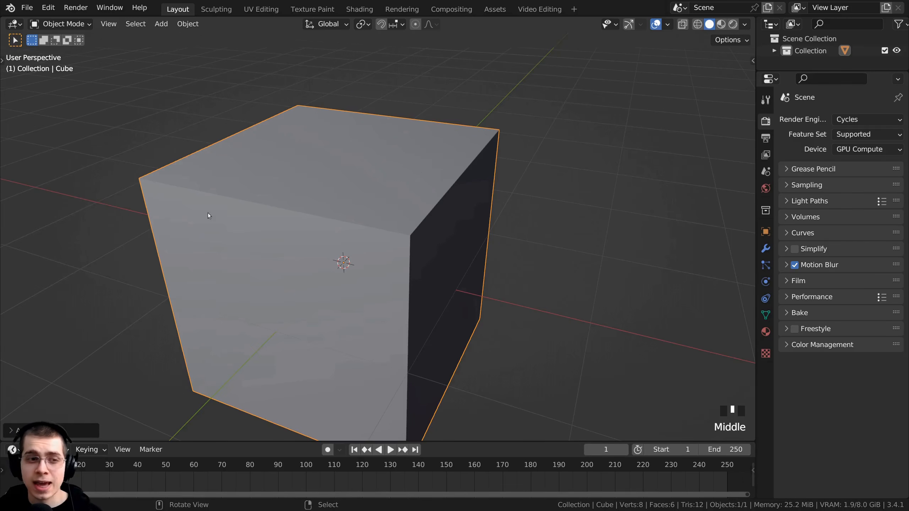
pyautogui.moveTo(414, 298); pyautogui.dragTo(419, 304, button='middle')
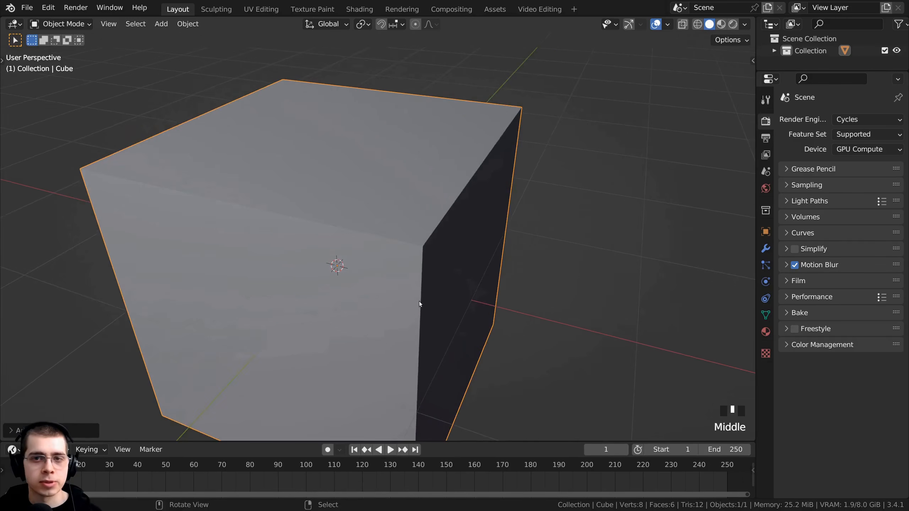
pyautogui.click(745, 26)
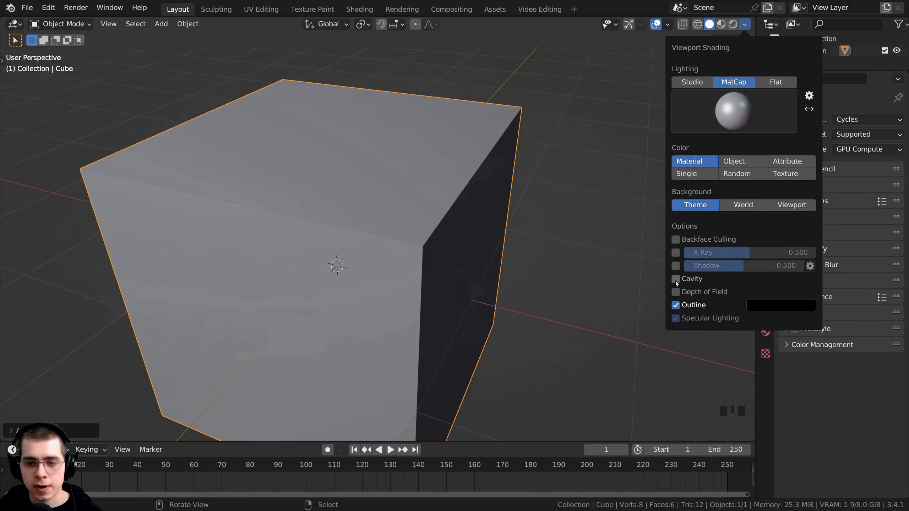
pyautogui.click(676, 279)
pyautogui.click(766, 279)
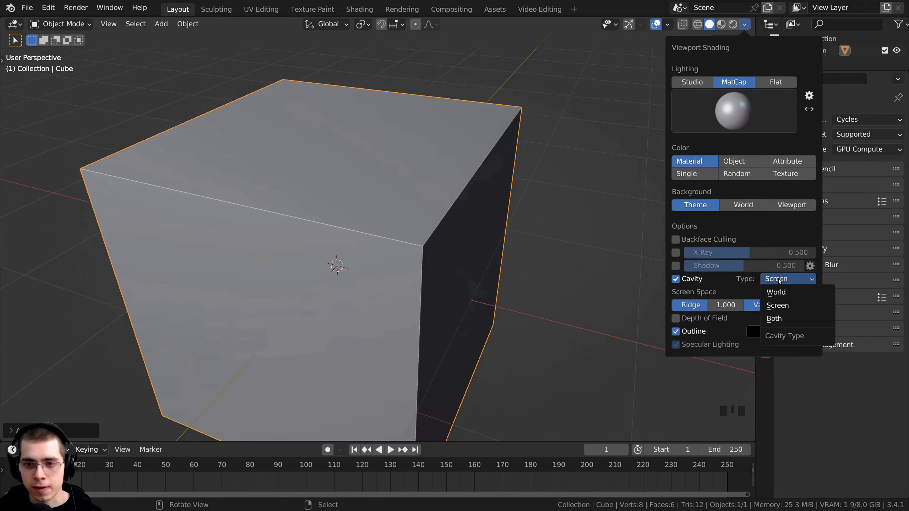
pyautogui.click(782, 319)
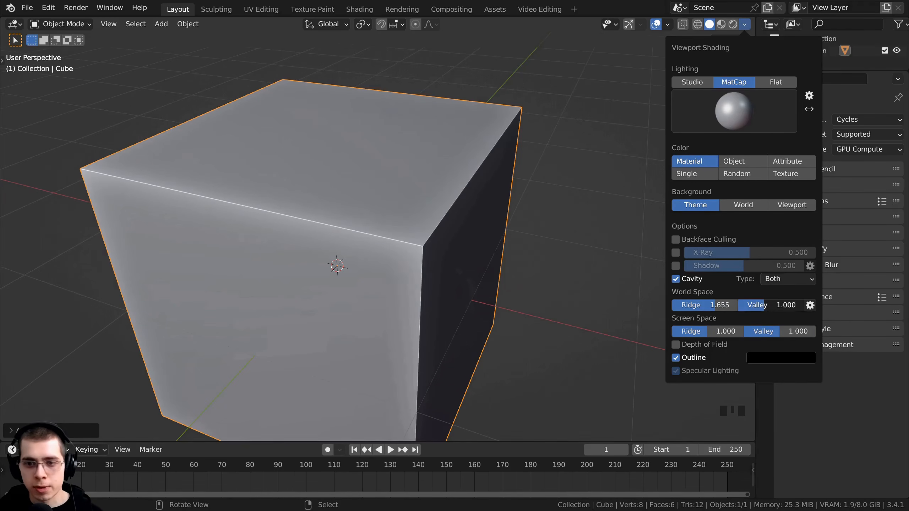
pyautogui.moveTo(619, 286)
pyautogui.keyDown('shift'); pyautogui.mouseDown(button='middle')
pyautogui.moveTo(388, 252)
pyautogui.moveTo(368, 229)
pyautogui.moveTo(427, 271)
pyautogui.moveTo(364, 225)
pyautogui.moveTo(359, 202)
pyautogui.moveTo(277, 187)
pyautogui.mouseUp(button='middle'); pyautogui.keyUp('shift')
pyautogui.scroll(3, 373, 230)
pyautogui.scroll(-3, 403, 254)
pyautogui.scroll(3, 277, 187)
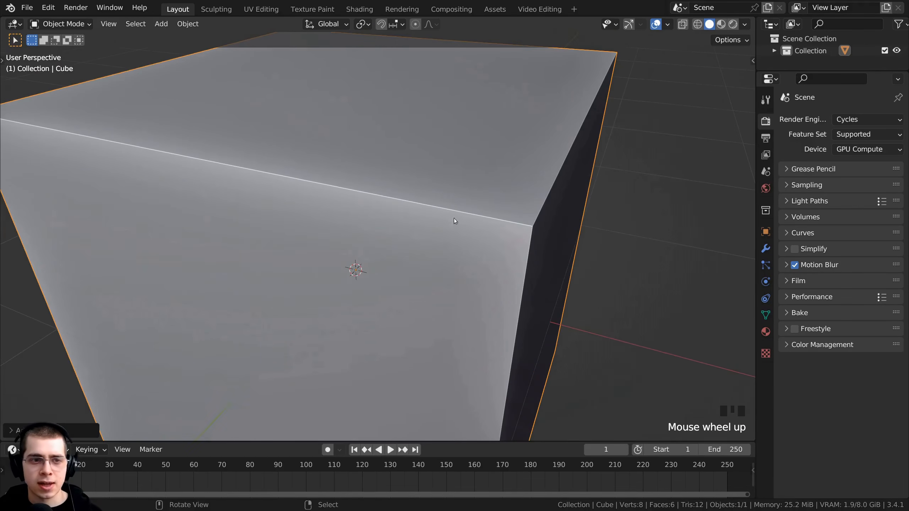
pyautogui.scroll(-3, 404, 224)
# - Duplicate the cube, place the copy raised and overlapping the original, and examine the cavity shading where they meet
pyautogui.hotkey('shift', 'd')
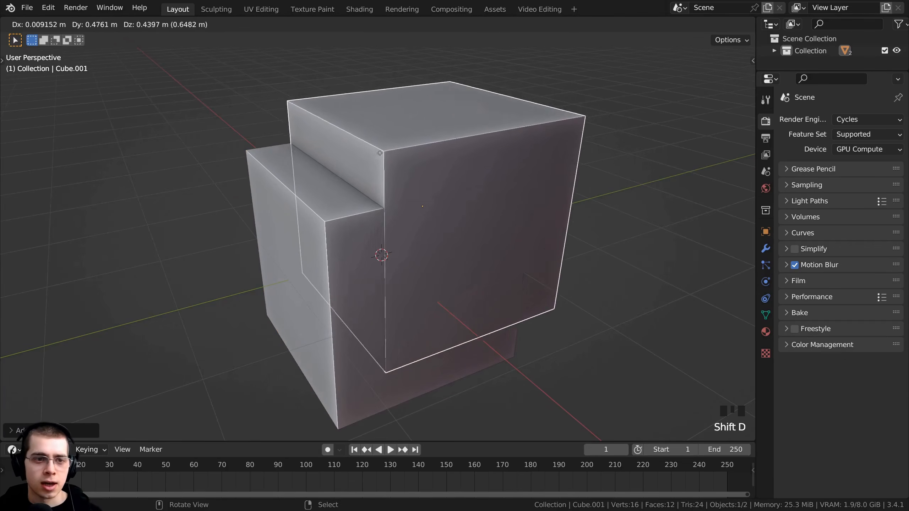
pyautogui.click(388, 178)
pyautogui.scroll(4, 387, 178)
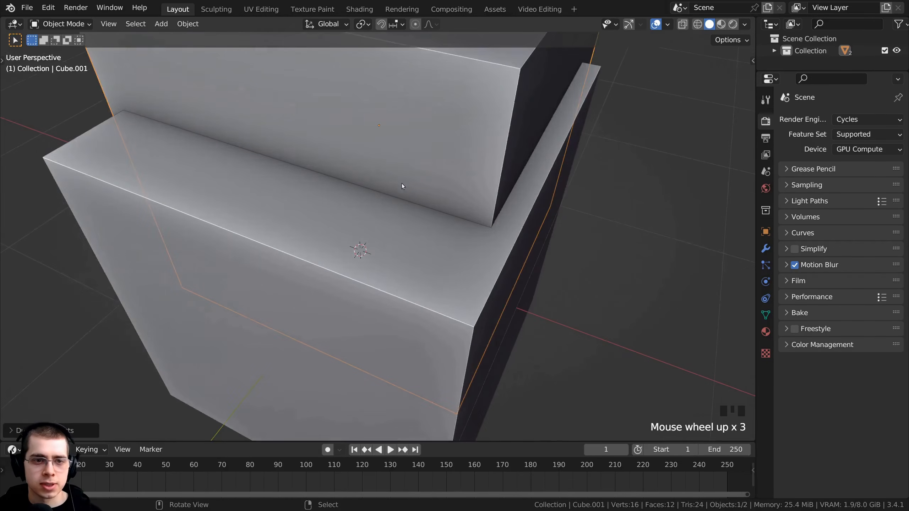
pyautogui.scroll(1, 298, 175)
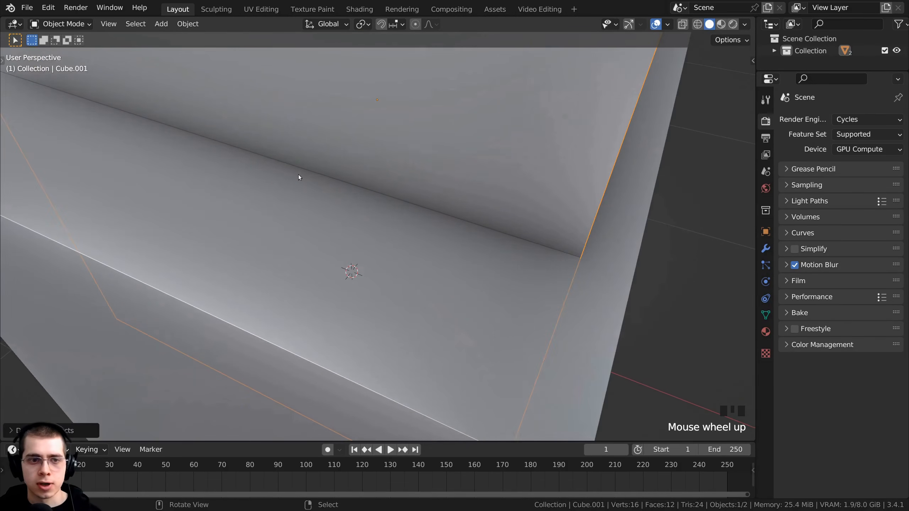
pyautogui.scroll(-1, 399, 251)
pyautogui.moveTo(399, 251); pyautogui.dragTo(352, 253, button='middle')
pyautogui.scroll(-5, 352, 252)
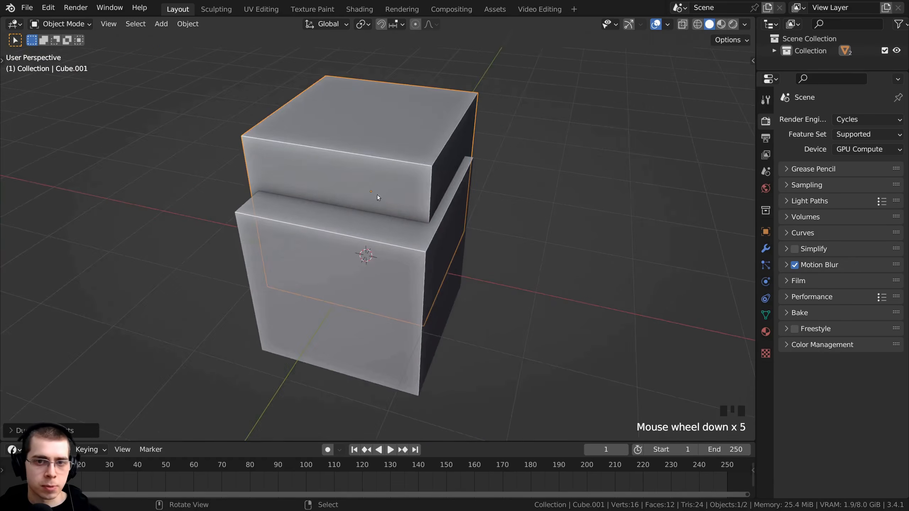
# - Delete the duplicated cube and select the original cube again
pyautogui.moveTo(377, 195); pyautogui.dragTo(422, 190, button='middle')
pyautogui.press('Delete')
pyautogui.rightClick(423, 190)
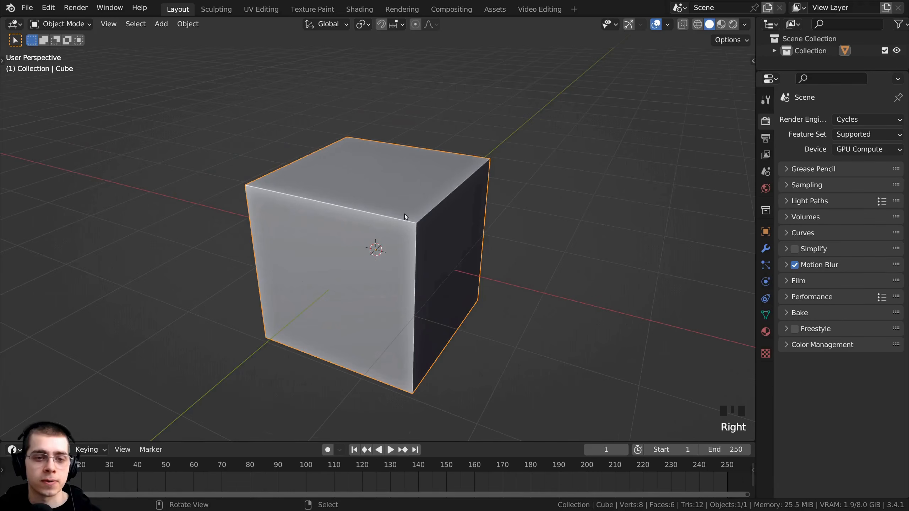
# - Enter Edit Mode on the cube and add one centred vertical loop cut dividing it across the X axis
pyautogui.scroll(-2, 404, 214)
pyautogui.keyDown('shift'); pyautogui.moveTo(451, 219); pyautogui.dragTo(526, 197, button='middle'); pyautogui.keyUp('shift')
pyautogui.scroll(2, 446, 193)
pyautogui.moveTo(388, 189); pyautogui.dragTo(357, 234, button='middle')
pyautogui.press('Tab')
pyautogui.moveTo(398, 215); pyautogui.dragTo(398, 221, button='middle')
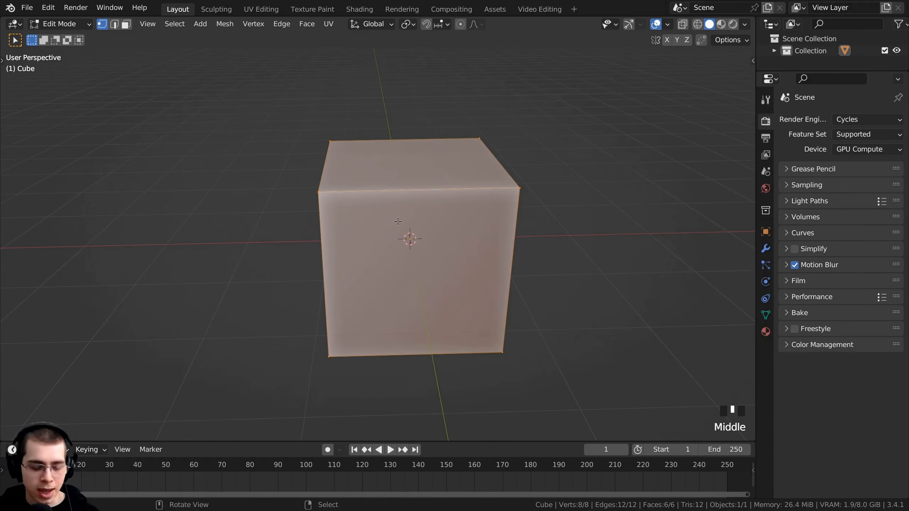
pyautogui.hotkey('ctrl', 'r')
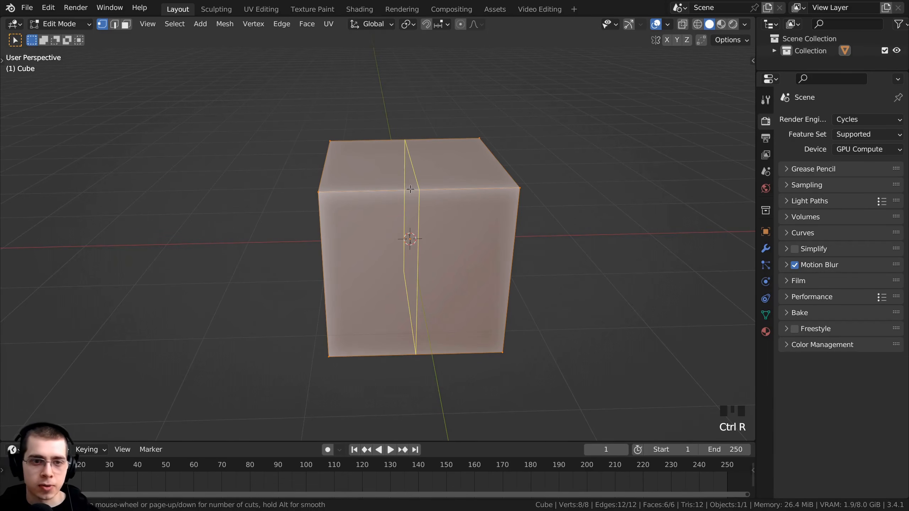
pyautogui.click(410, 189)
pyautogui.rightClick(440, 189)
# - Switch to wireframe shading, box-select the vertices on the positive X half of the cube, and delete them
pyautogui.moveTo(423, 221)
pyautogui.keyDown('shift'); pyautogui.mouseDown(button='middle')
pyautogui.moveTo(400, 221)
pyautogui.moveTo(399, 230)
pyautogui.mouseUp(button='middle'); pyautogui.keyUp('shift')
pyautogui.press('z')
pyautogui.click(309, 237)
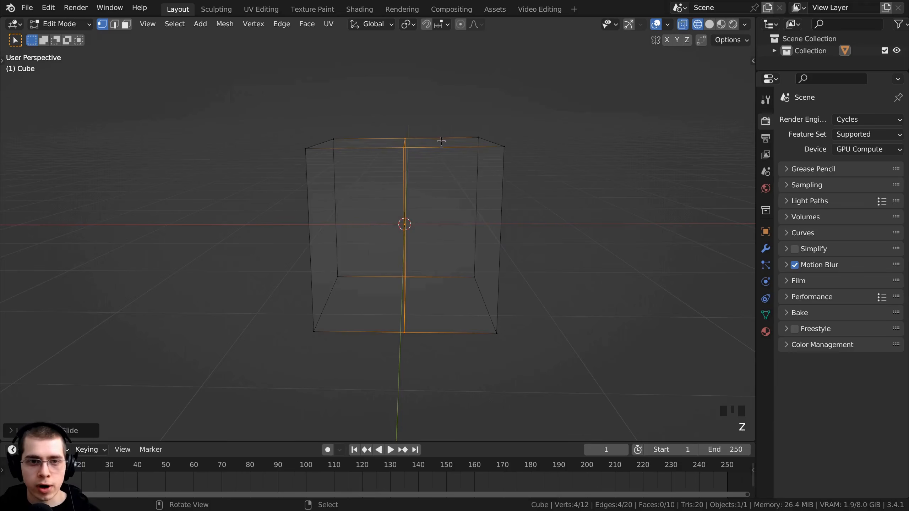
pyautogui.press('a')
pyautogui.press('a')
pyautogui.press('b')
pyautogui.moveTo(438, 62); pyautogui.dragTo(534, 372)
pyautogui.press('x')
pyautogui.moveTo(502, 194); pyautogui.dragTo(517, 214, button='middle')
pyautogui.click(490, 152)
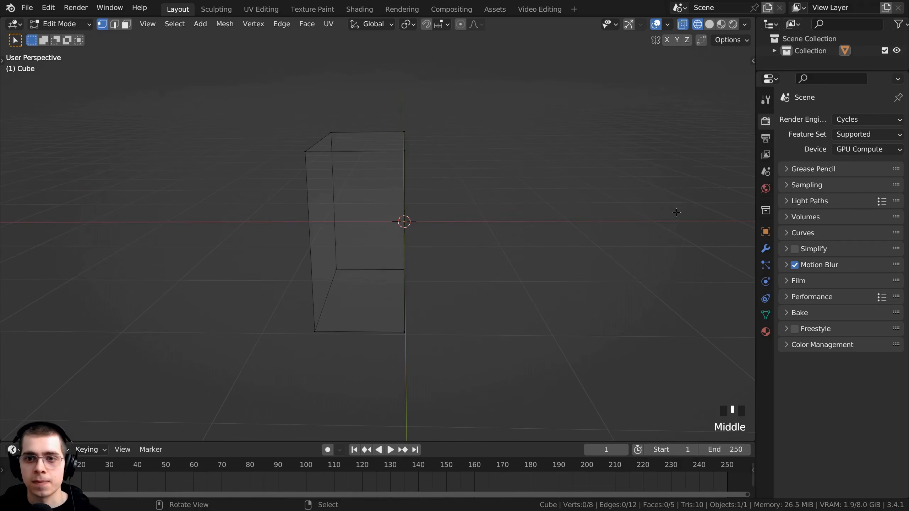
# - Add a Mirror modifier on the X axis to the half cube and return the viewport to solid shading
pyautogui.click(766, 248)
pyautogui.click(790, 120)
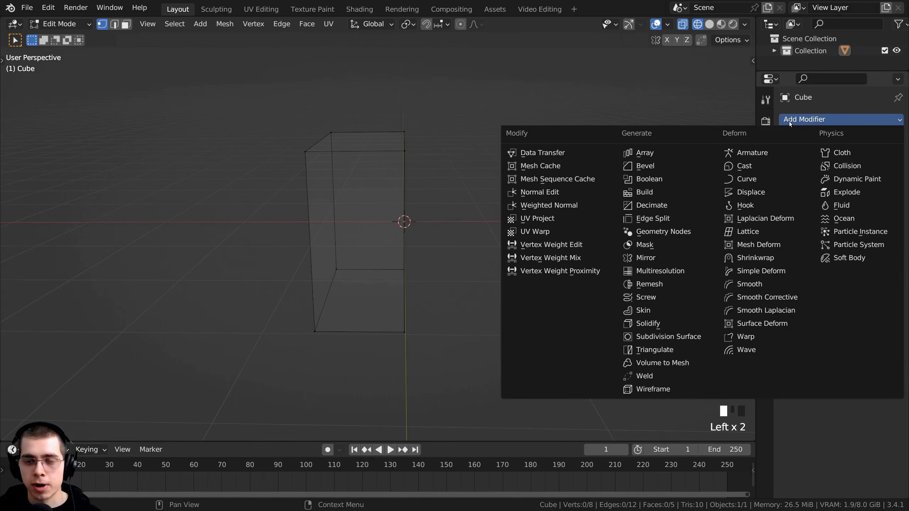
pyautogui.click(644, 258)
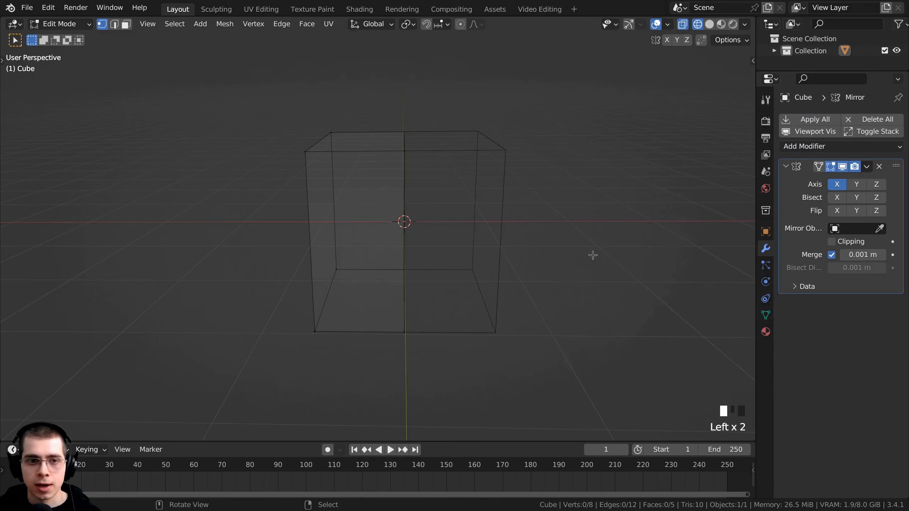
pyautogui.moveTo(494, 259); pyautogui.dragTo(476, 258, button='middle')
pyautogui.press('z')
pyautogui.click(649, 261)
pyautogui.moveTo(644, 265)
pyautogui.mouseDown(button='middle')
pyautogui.moveTo(625, 270)
pyautogui.moveTo(536, 233)
pyautogui.moveTo(449, 174)
pyautogui.mouseUp(button='middle')
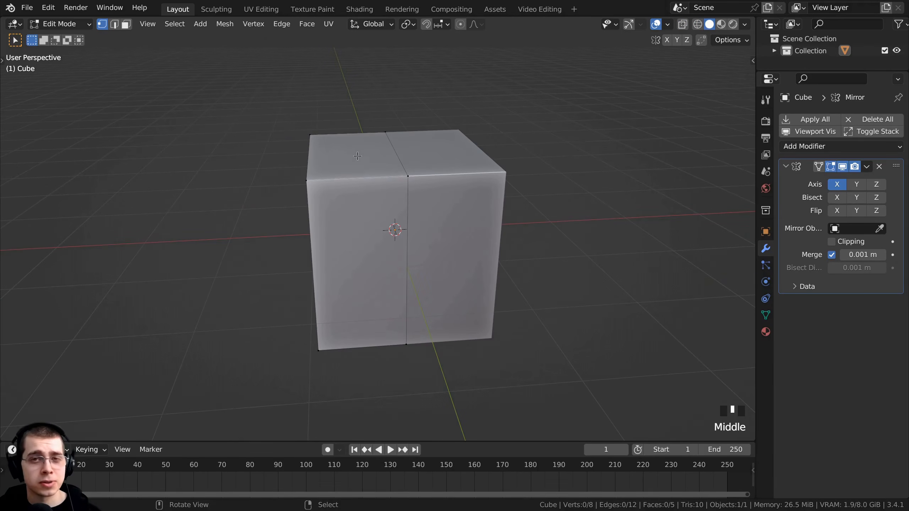
pyautogui.moveTo(354, 156); pyautogui.dragTo(506, 157, button='middle')
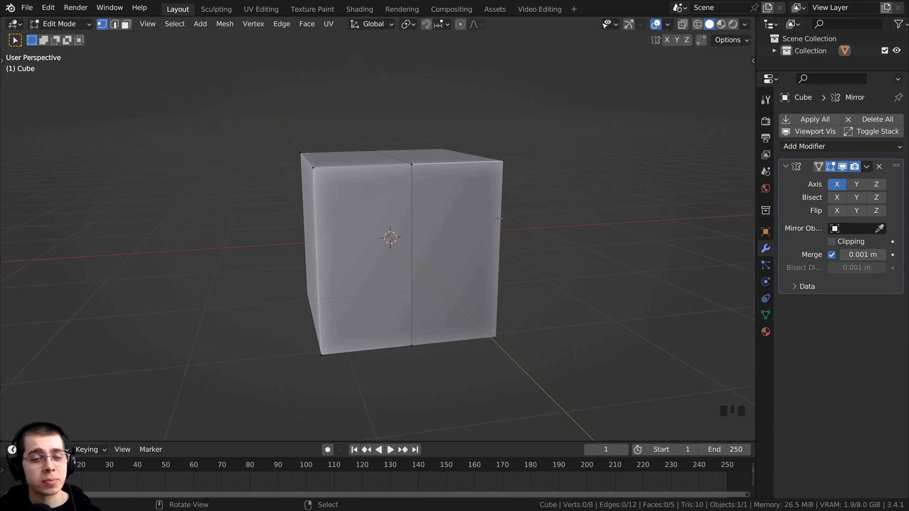
pyautogui.moveTo(497, 219); pyautogui.dragTo(485, 225, button='middle')
pyautogui.moveTo(496, 257); pyautogui.dragTo(503, 237, button='middle')
# - Leave Edit Mode and scale the mirrored cube uniformly by 1.2
pyautogui.press('Tab')
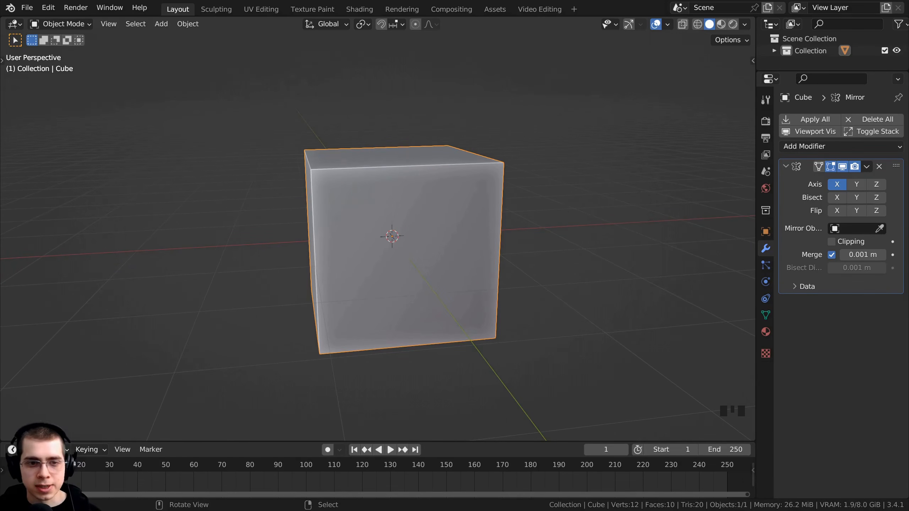
pyautogui.write('s1.2')
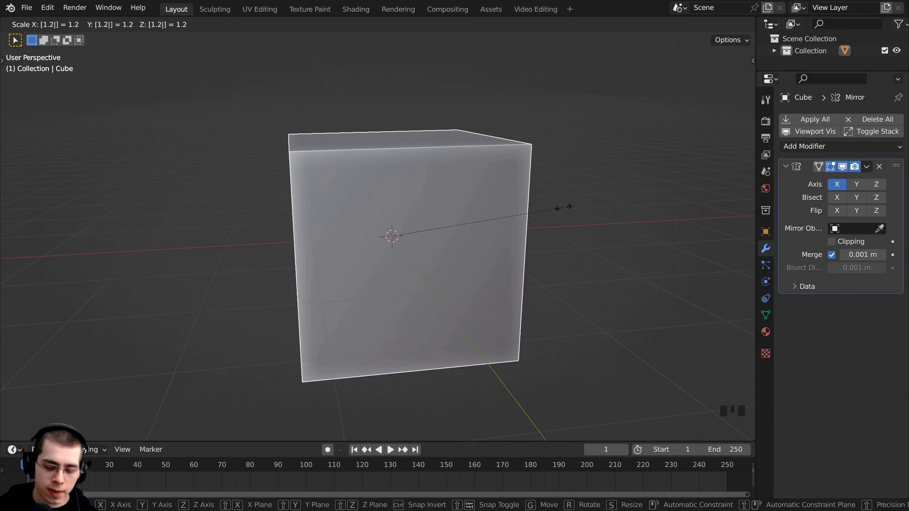
pyautogui.press('Return')
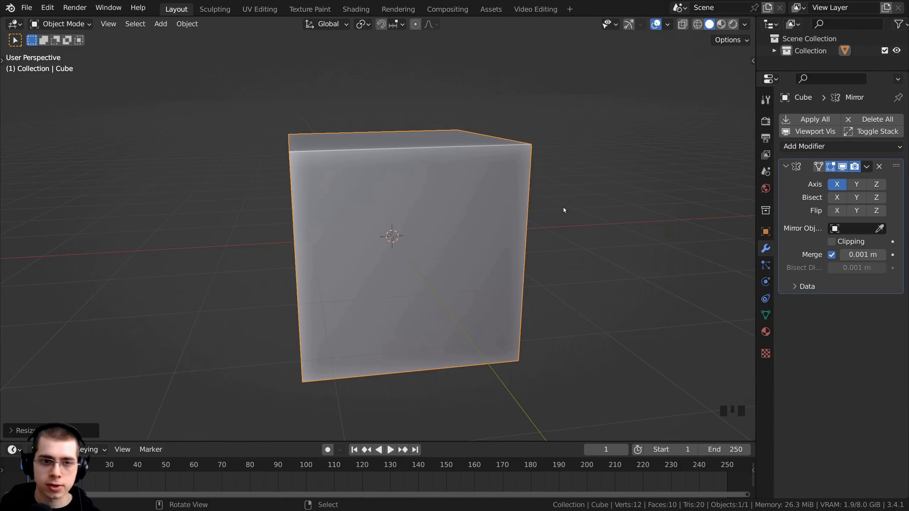
pyautogui.keyDown('shift'); pyautogui.moveTo(564, 209); pyautogui.dragTo(518, 277, button='middle'); pyautogui.keyUp('shift')
pyautogui.scroll(2, 515, 275)
pyautogui.moveTo(477, 301); pyautogui.dragTo(459, 158, button='middle')
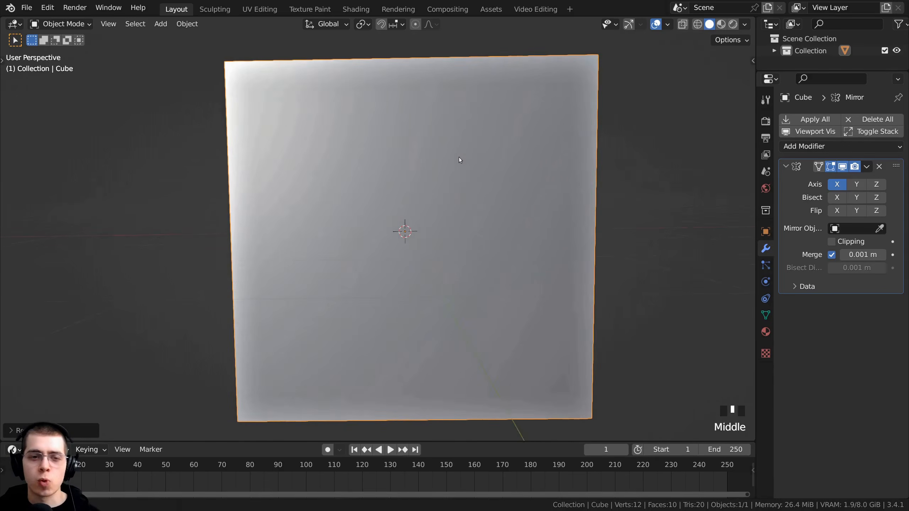
# - Apply the scale of the mirrored cube
pyautogui.moveTo(412, 238)
pyautogui.keyDown('shift'); pyautogui.mouseDown(button='middle')
pyautogui.moveTo(412, 216)
pyautogui.moveTo(426, 210)
pyautogui.moveTo(410, 247)
pyautogui.mouseUp(button='middle'); pyautogui.keyUp('shift')
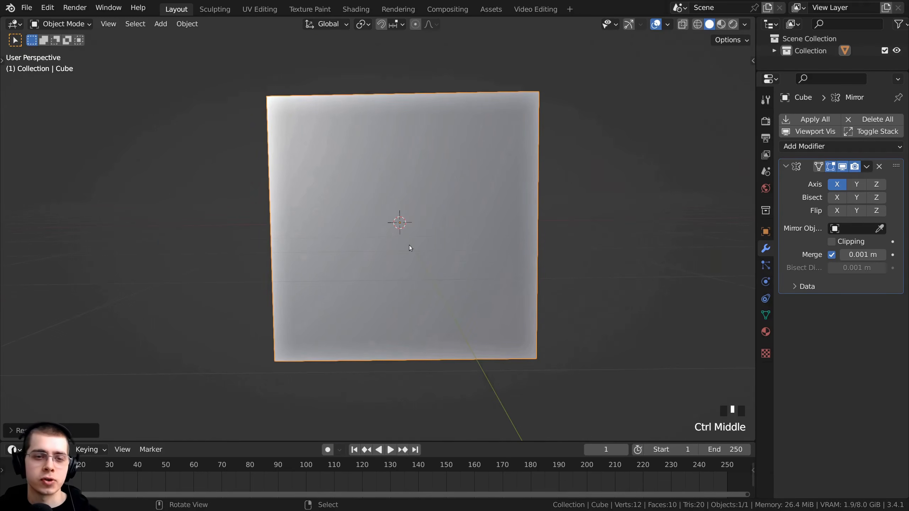
pyautogui.moveTo(563, 265); pyautogui.dragTo(508, 113, button='middle')
pyautogui.hotkey('ctrl', 'a')
pyautogui.hotkey('ctrl', 'a')
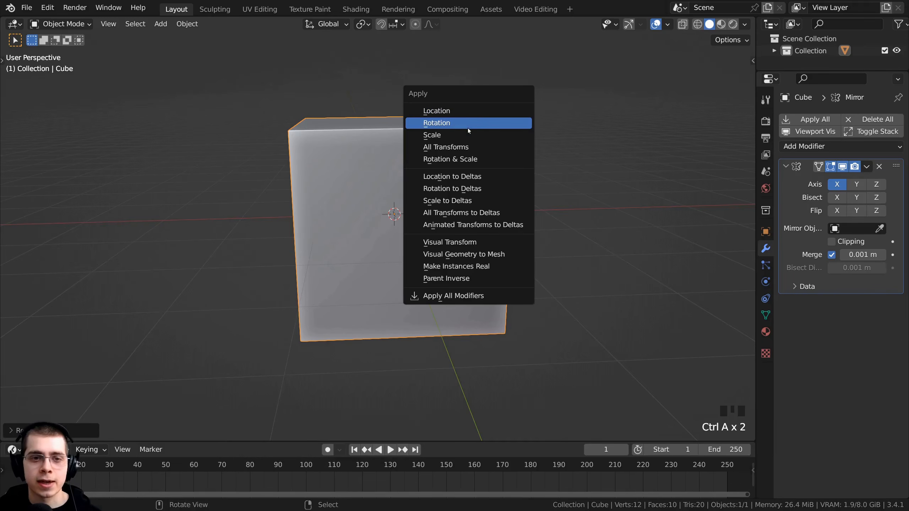
pyautogui.click(424, 137)
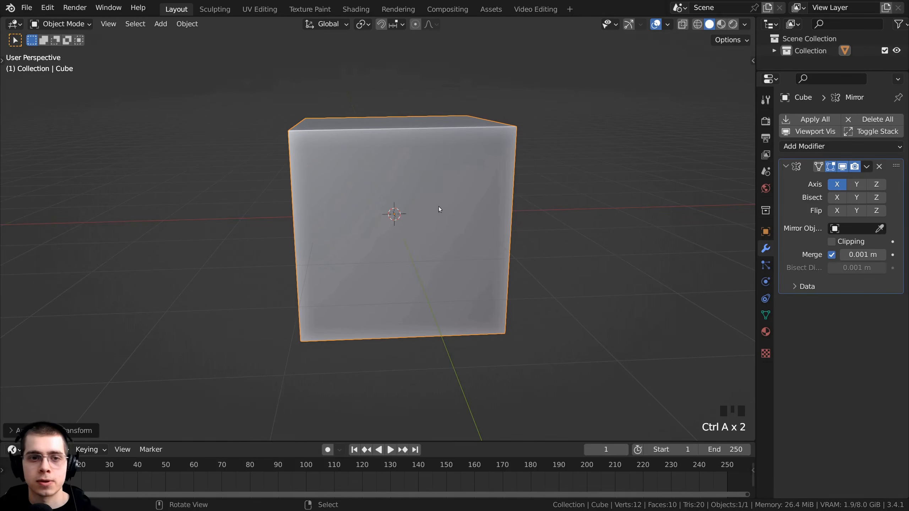
pyautogui.keyDown('shift'); pyautogui.moveTo(440, 209); pyautogui.dragTo(453, 285, button='middle'); pyautogui.keyUp('shift')
# - Enter Edit Mode with face selection and delete the half cube's front and back faces
pyautogui.press('Tab')
pyautogui.scroll(2, 452, 285)
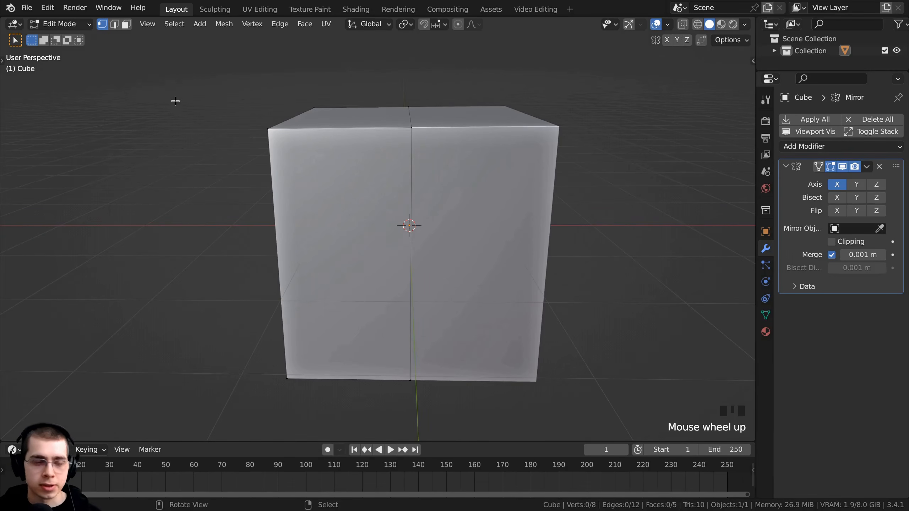
pyautogui.click(125, 24)
pyautogui.click(376, 209)
pyautogui.press('x')
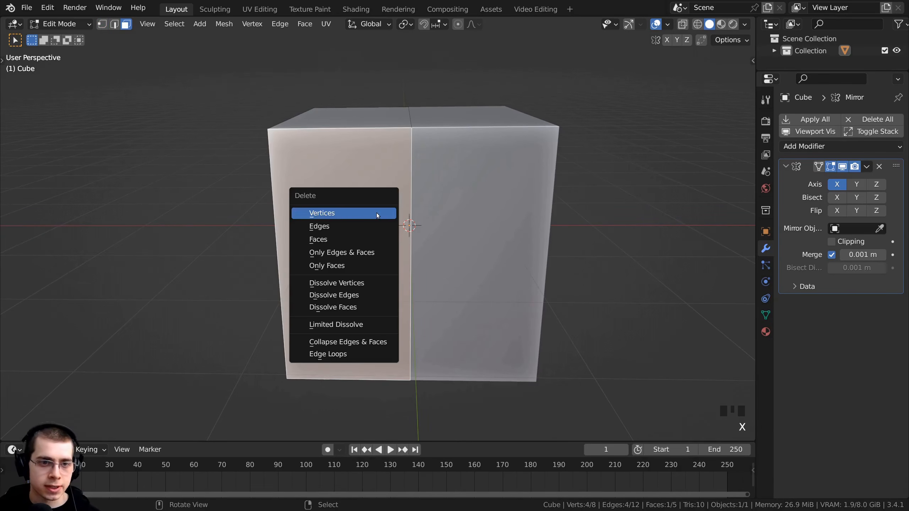
pyautogui.click(373, 244)
pyautogui.rightClick(369, 191)
pyautogui.moveTo(369, 190); pyautogui.dragTo(394, 212, button='middle')
pyautogui.press('x')
pyautogui.click(371, 176)
pyautogui.scroll(-2, 381, 209)
# - Enable Clipping on the Mirror modifier and test the centre seam with a trial move of all the faces
pyautogui.press('a')
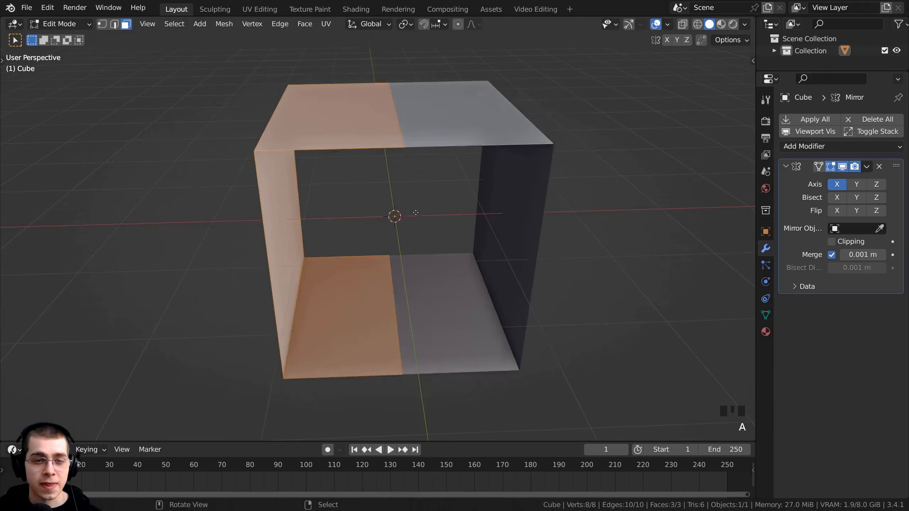
pyautogui.press('g')
pyautogui.rightClick(364, 213)
pyautogui.moveTo(757, 197); pyautogui.dragTo(717, 198)
pyautogui.click(823, 242)
pyautogui.press('g')
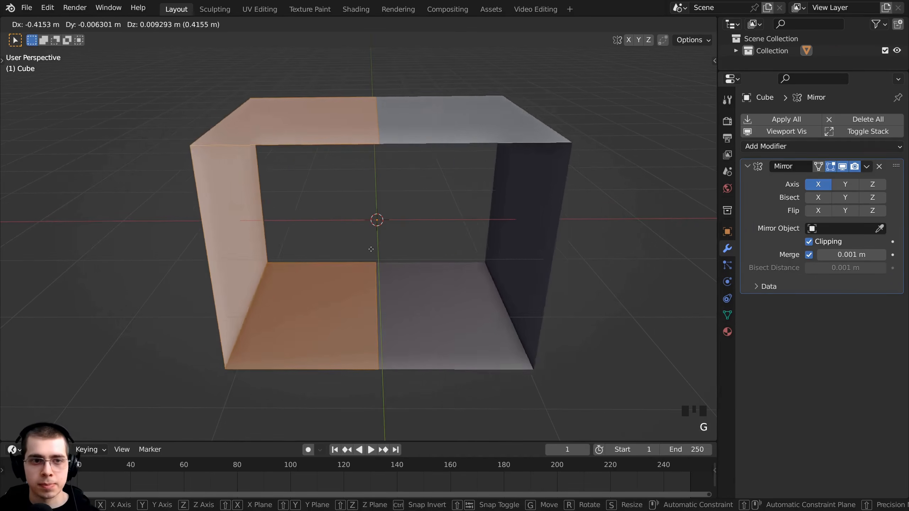
pyautogui.rightClick(428, 244)
pyautogui.moveTo(429, 246)
pyautogui.mouseDown(button='middle')
pyautogui.moveTo(430, 254)
pyautogui.moveTo(433, 243)
pyautogui.mouseUp(button='middle')
pyautogui.press('g')
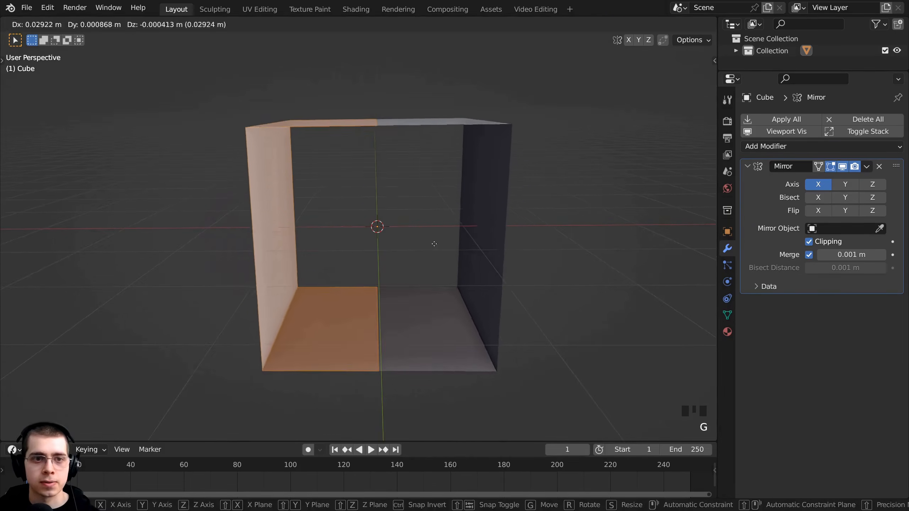
# - Select the whole mesh and move it up about 1.2 m along Z so its base sits at the origin
pyautogui.press('a')
pyautogui.press('a')
pyautogui.press('a')
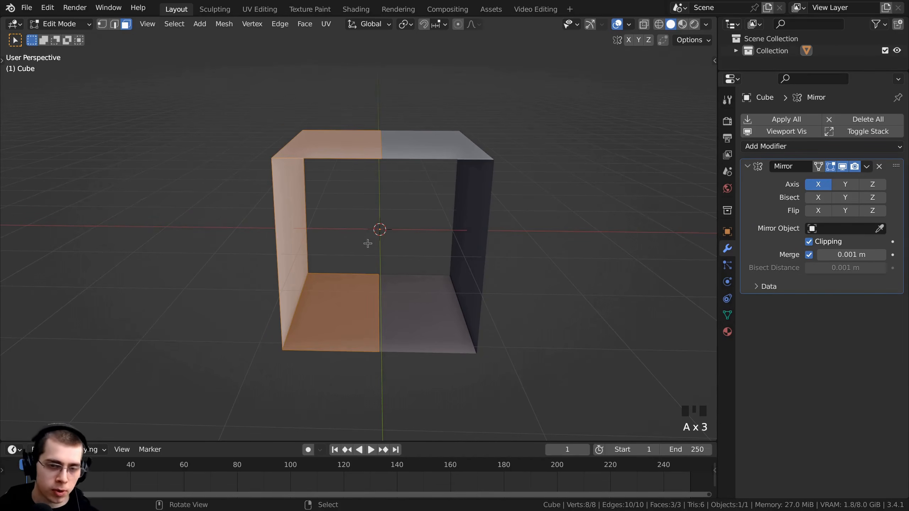
pyautogui.press('g')
pyautogui.press('z')
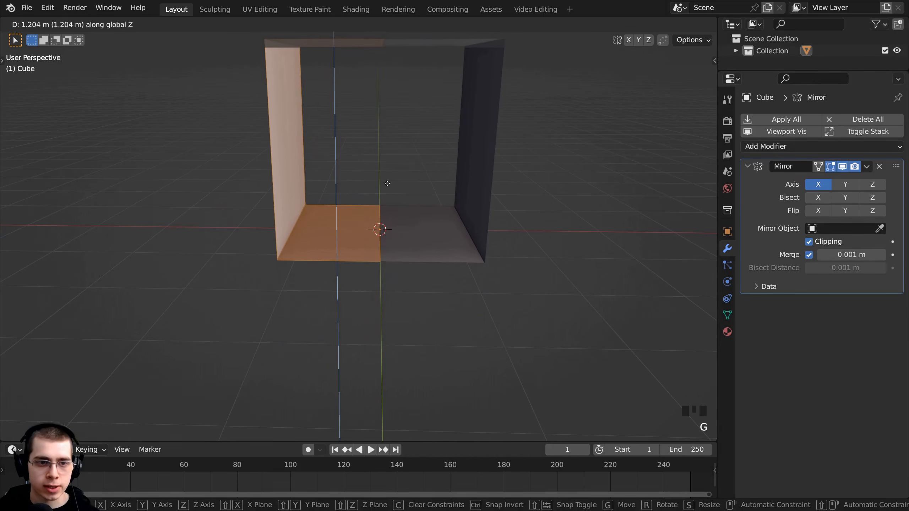
pyautogui.click(388, 185)
# - Save the current Blender file V1.blend
pyautogui.scroll(-4, 406, 228)
pyautogui.moveTo(410, 235); pyautogui.dragTo(426, 252, button='middle')
pyautogui.keyDown('shift'); pyautogui.moveTo(426, 254); pyautogui.dragTo(363, 266, button='middle'); pyautogui.keyUp('shift')
pyautogui.scroll(5, 430, 306)
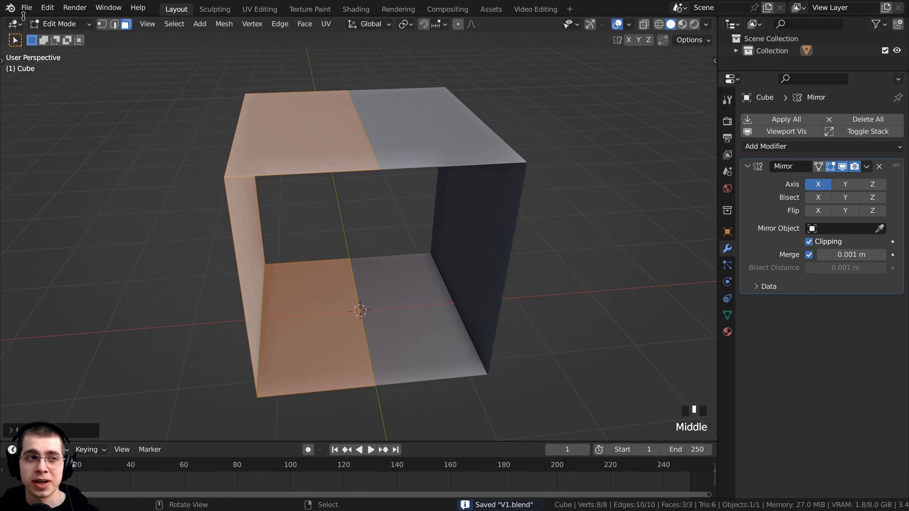
pyautogui.click(26, 8)
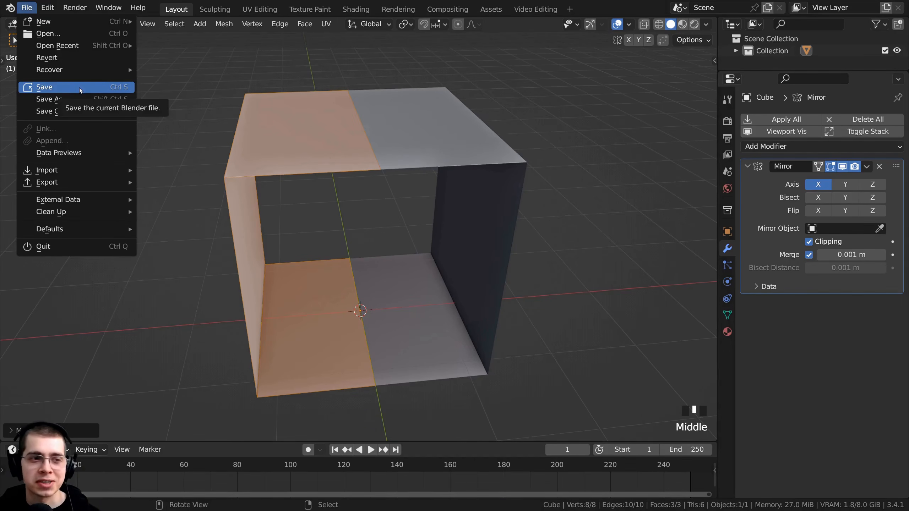
# - Add one centred horizontal loop cut across the side wall of the half mesh
pyautogui.moveTo(229, 229); pyautogui.dragTo(245, 217, button='middle')
pyautogui.moveTo(245, 229); pyautogui.dragTo(337, 107, button='middle')
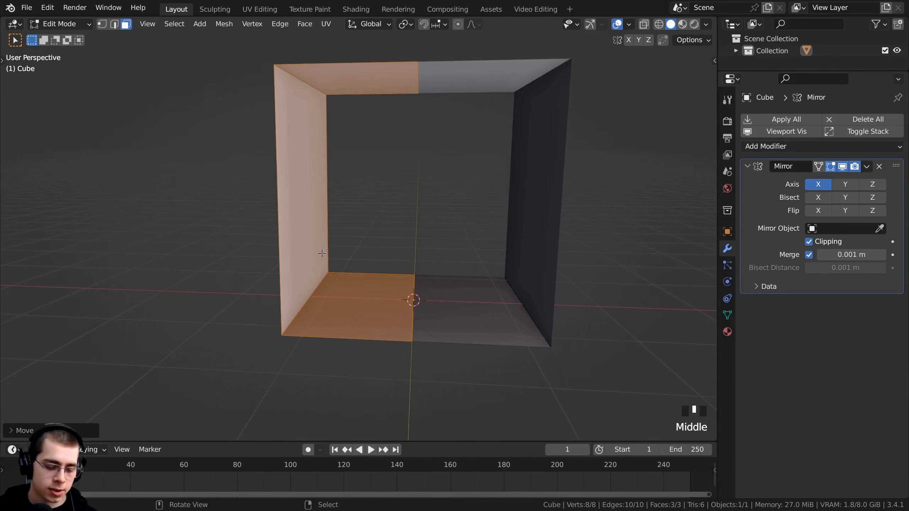
pyautogui.hotkey('ctrl', 'r')
pyautogui.click(285, 200)
pyautogui.click(284, 174)
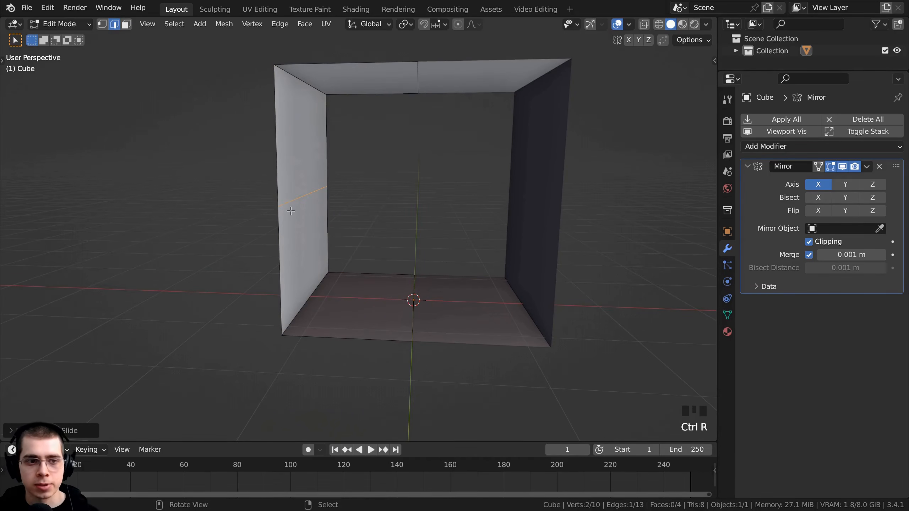
# - In front view, move the new middle edge outward along X to form a pointed side
pyautogui.moveTo(291, 211); pyautogui.dragTo(333, 248, button='middle')
pyautogui.press('KP_1')
pyautogui.scroll(1, 332, 247)
pyautogui.press('g')
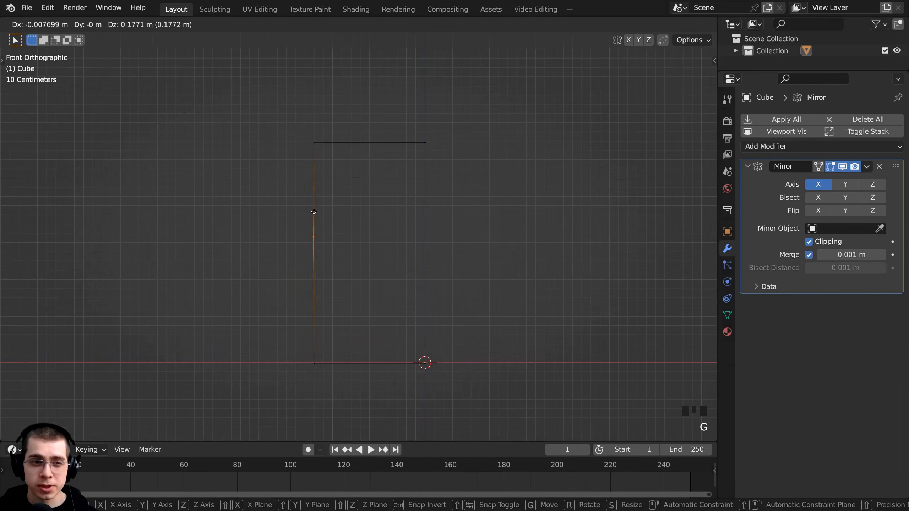
pyautogui.rightClick(316, 214)
pyautogui.press('g')
pyautogui.press('x')
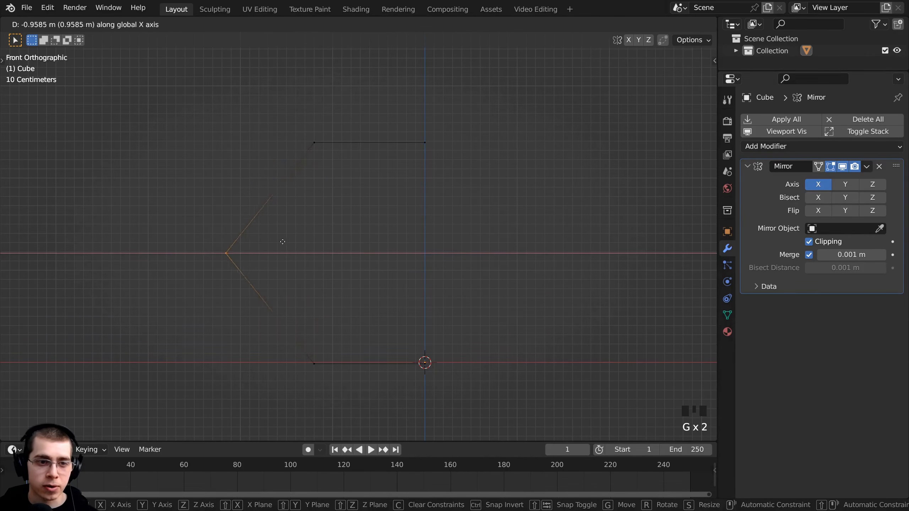
pyautogui.click(328, 240)
pyautogui.scroll(-3, 374, 247)
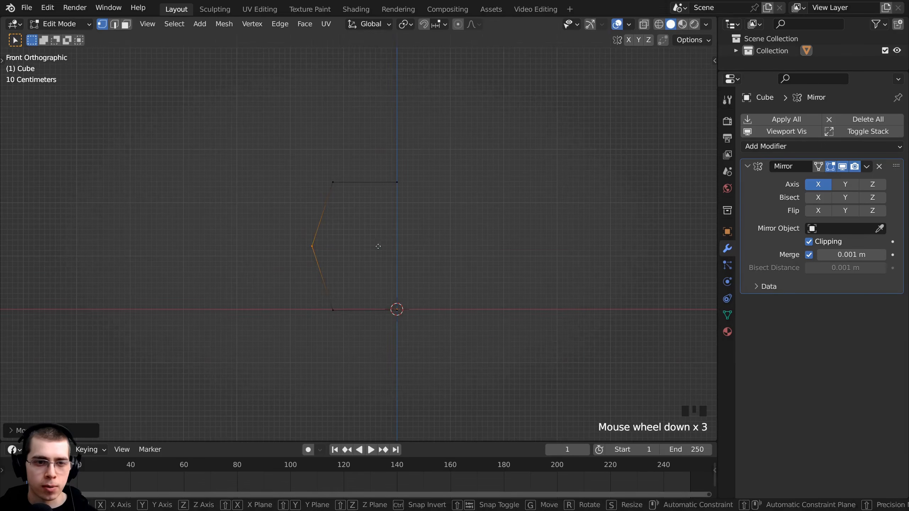
# - Fine-tune the middle edge's position along X in the front view
pyautogui.press('g')
pyautogui.press('x')
pyautogui.rightClick(379, 249)
pyautogui.scroll(-2, 392, 205)
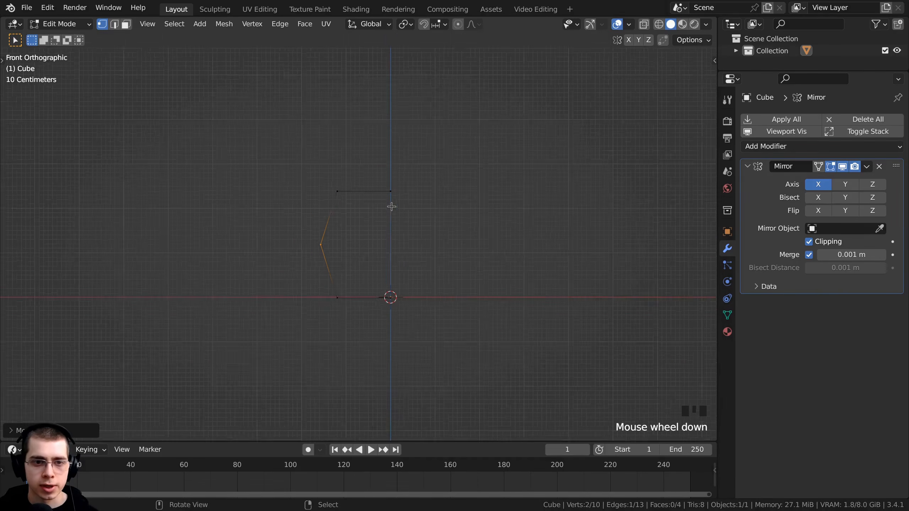
pyautogui.keyDown('shift'); pyautogui.moveTo(391, 205); pyautogui.dragTo(398, 204, button='middle'); pyautogui.keyUp('shift')
pyautogui.scroll(-1, 367, 229)
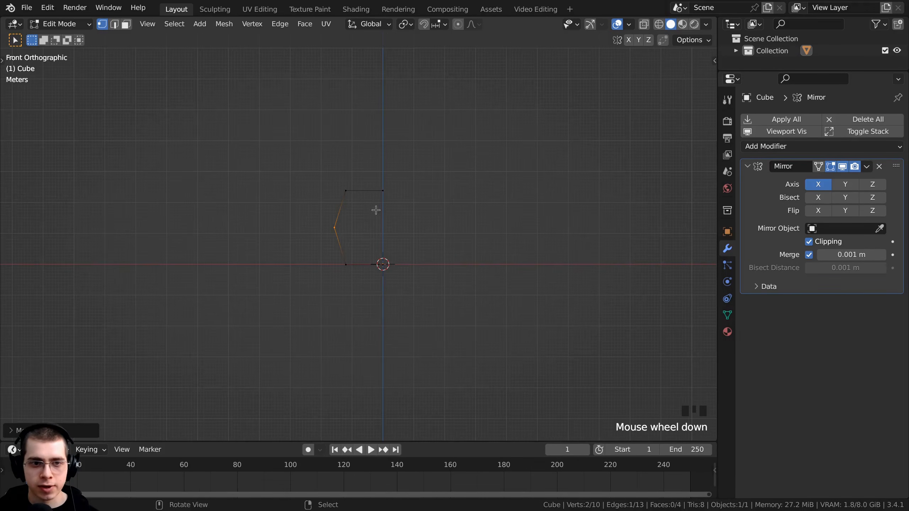
pyautogui.scroll(2, 359, 237)
pyautogui.press('g')
pyautogui.press('x')
pyautogui.click(358, 233)
pyautogui.press('g')
pyautogui.press('x')
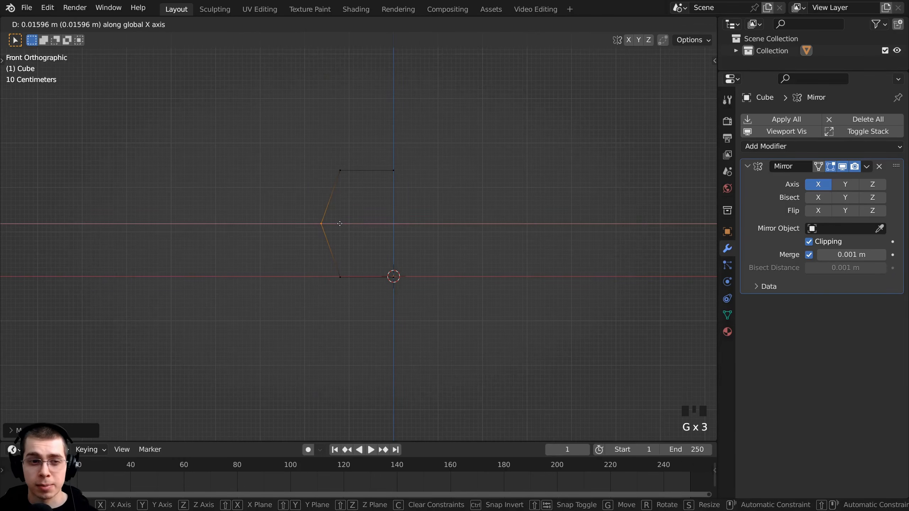
pyautogui.click(339, 223)
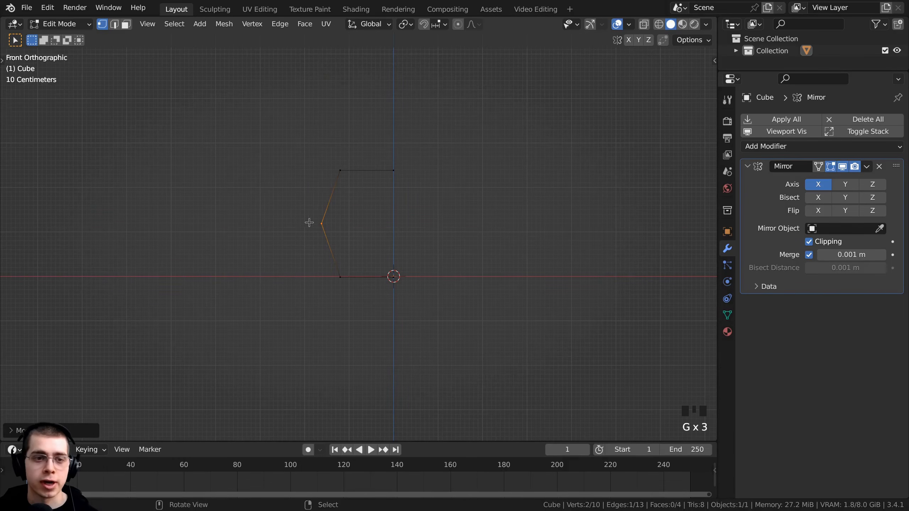
# - Switch to wireframe, box-select the lower outer corner vertices, and move them inward about 0.2 m along X
pyautogui.press('z')
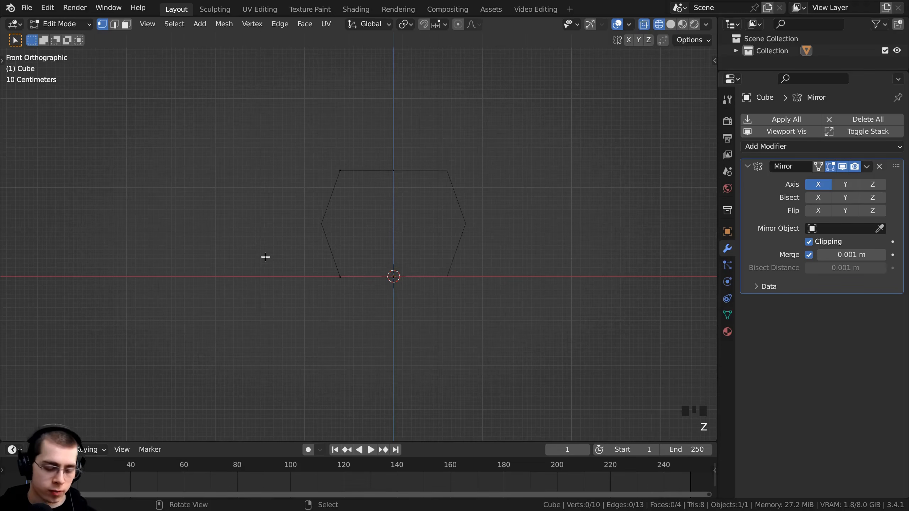
pyautogui.press('b')
pyautogui.moveTo(280, 258); pyautogui.dragTo(352, 314)
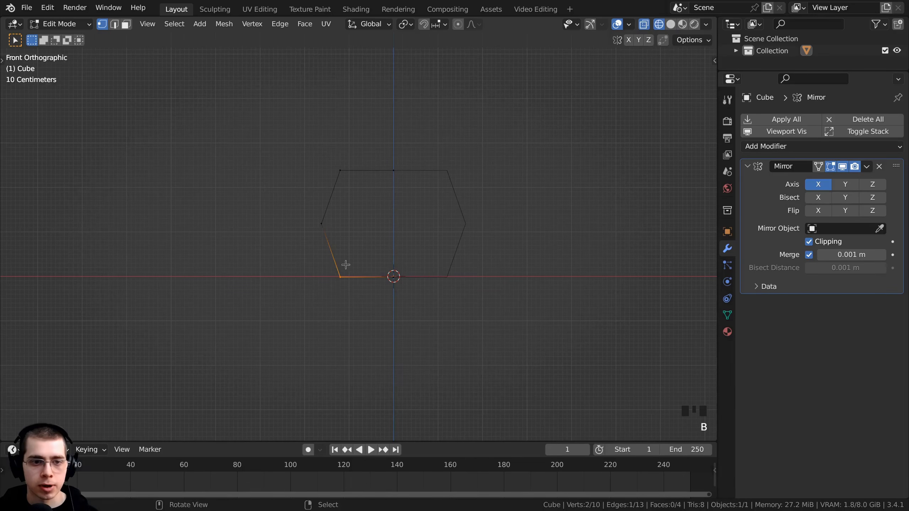
pyautogui.scroll(4, 346, 265)
pyautogui.keyDown('shift'); pyautogui.moveTo(375, 321); pyautogui.dragTo(349, 291, button='middle'); pyautogui.keyUp('shift')
pyautogui.press('g')
pyautogui.press('x')
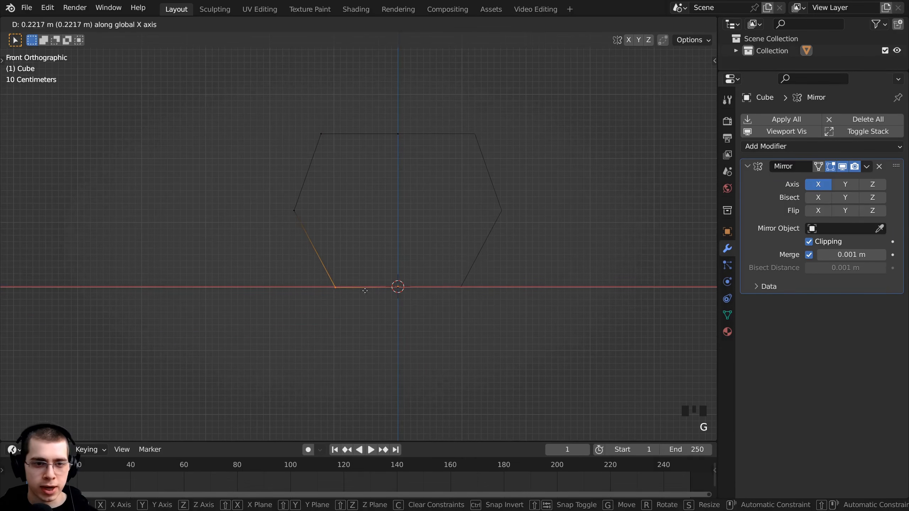
pyautogui.click(390, 287)
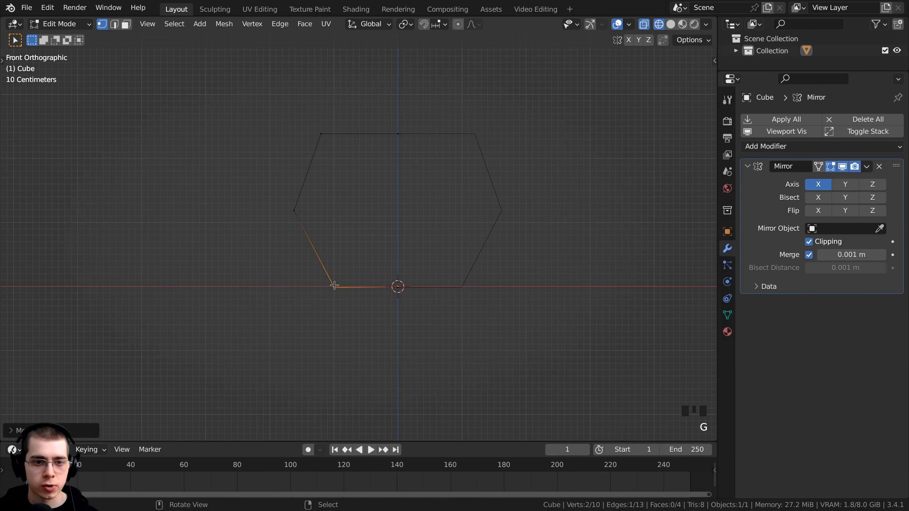
# - Box-select the upper outer corner vertices and move them inward about 0.53 m along X
pyautogui.press('b')
pyautogui.moveTo(363, 79); pyautogui.dragTo(226, 184)
pyautogui.press('g')
pyautogui.press('x')
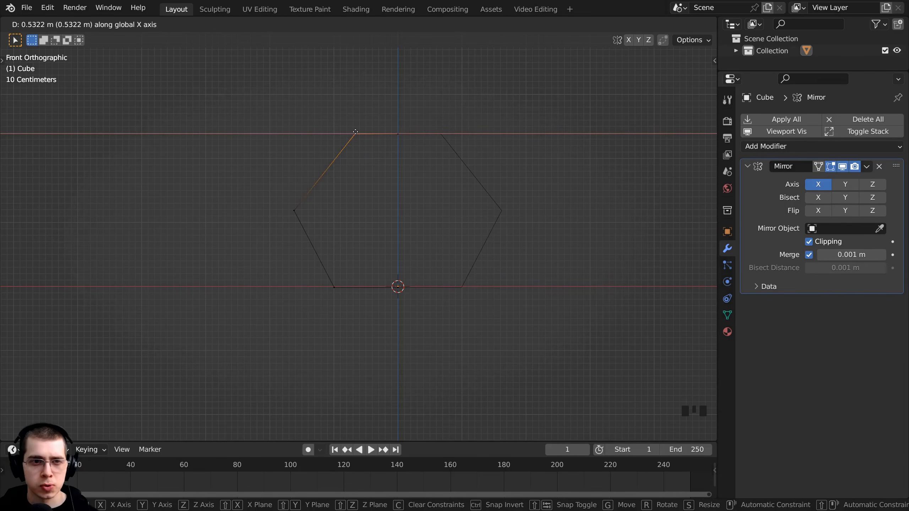
pyautogui.click(356, 132)
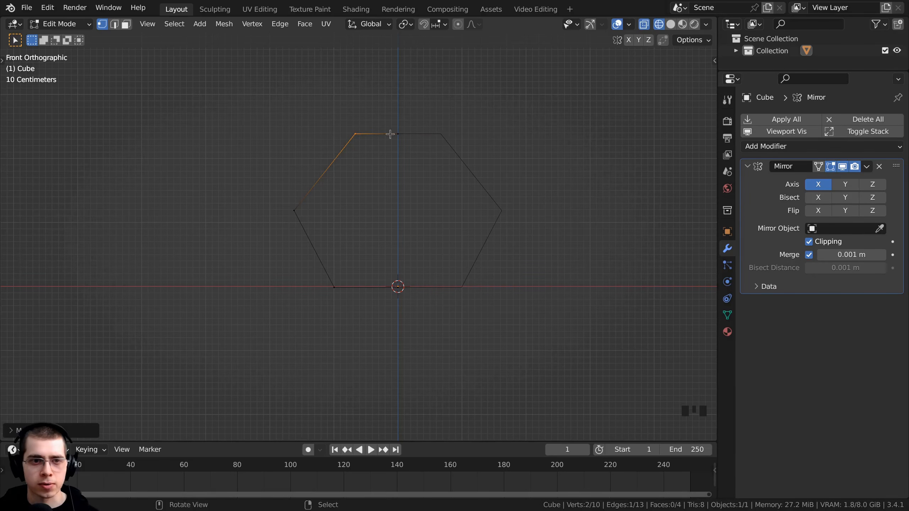
# - Select the entire mesh in top view and scale it along the global Z axis
pyautogui.press('KP_1')
pyautogui.press('KP_7')
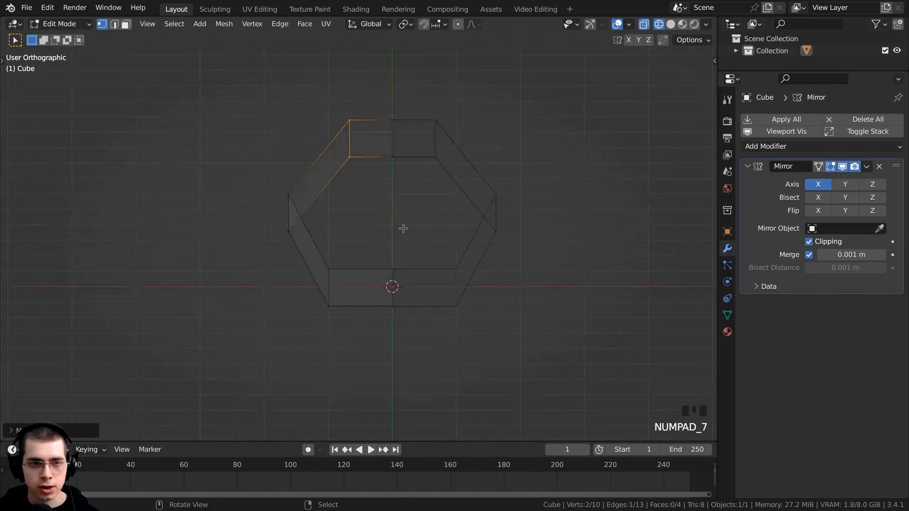
pyautogui.scroll(1, 407, 151)
pyautogui.press('a')
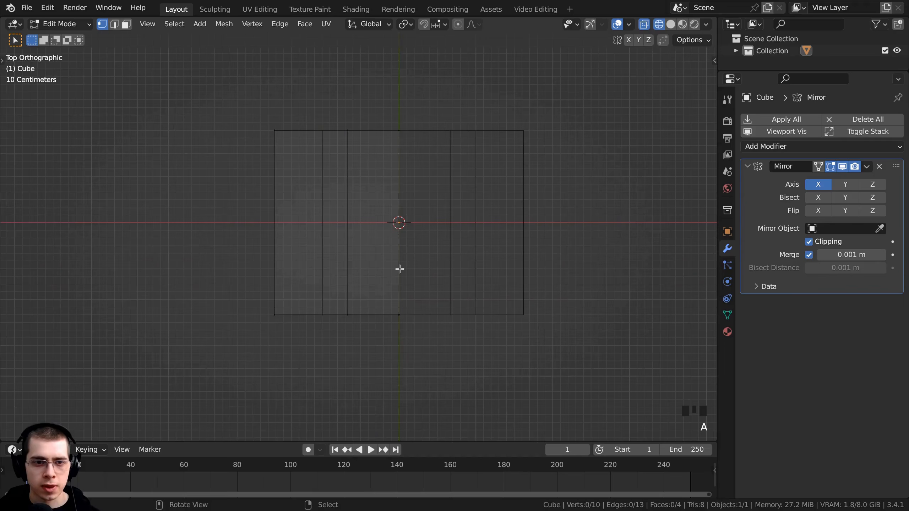
pyautogui.press('a')
pyautogui.scroll(-5, 401, 157)
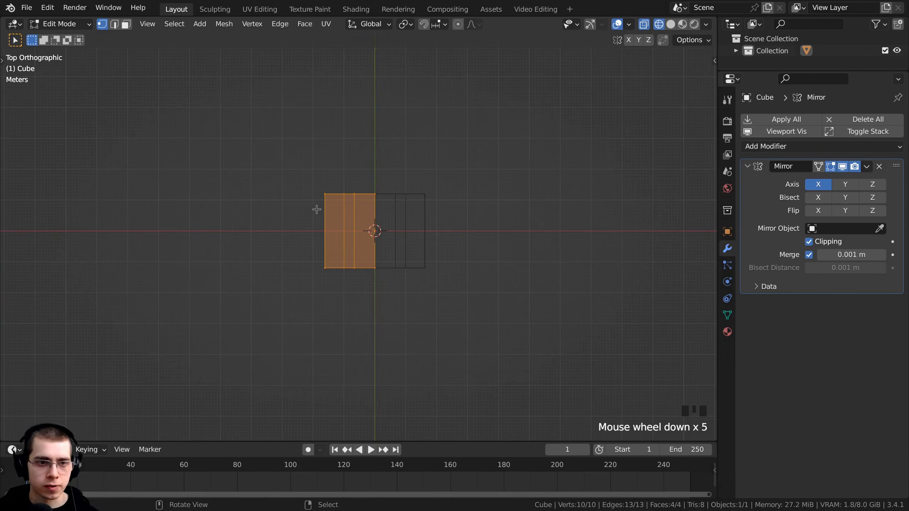
pyautogui.scroll(2, 488, 306)
pyautogui.scroll(-2, 490, 305)
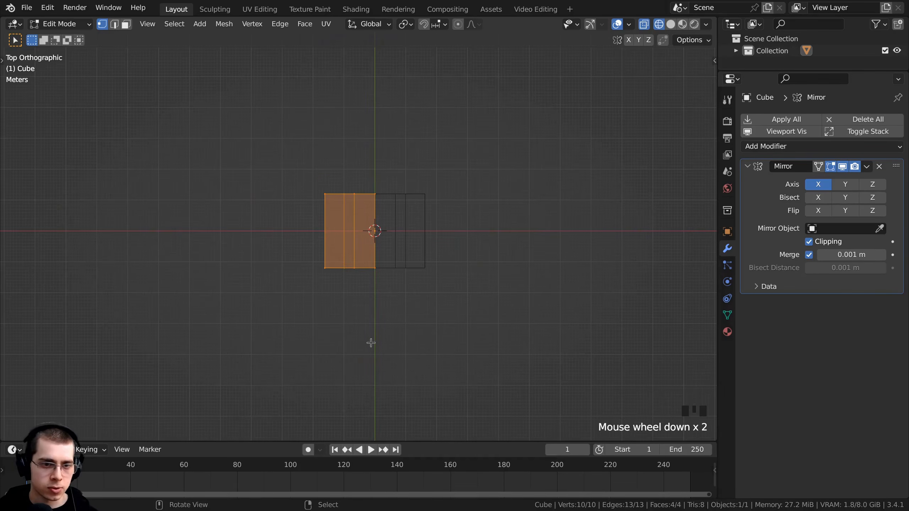
pyautogui.press('s')
pyautogui.press('z')
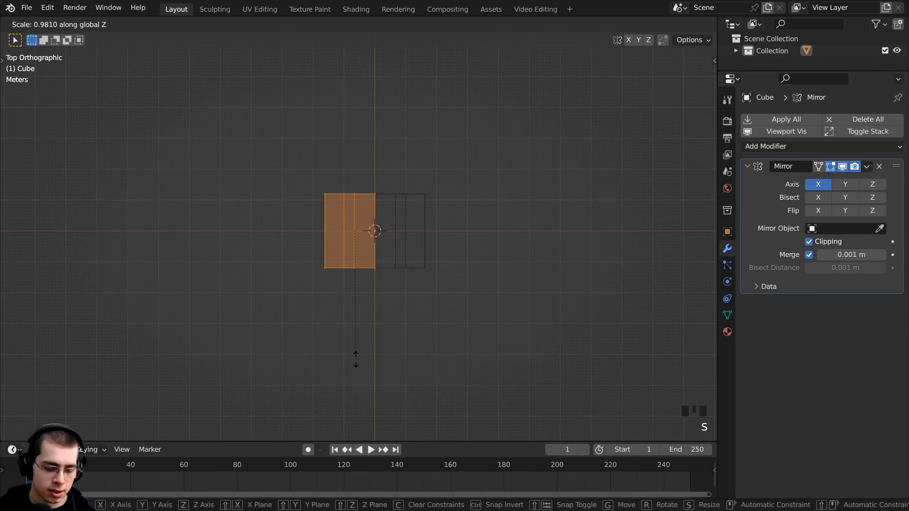
pyautogui.click(355, 337)
# - Return the viewport to solid shading and leave Edit Mode
pyautogui.moveTo(355, 339); pyautogui.dragTo(358, 303, button='middle')
pyautogui.press('z')
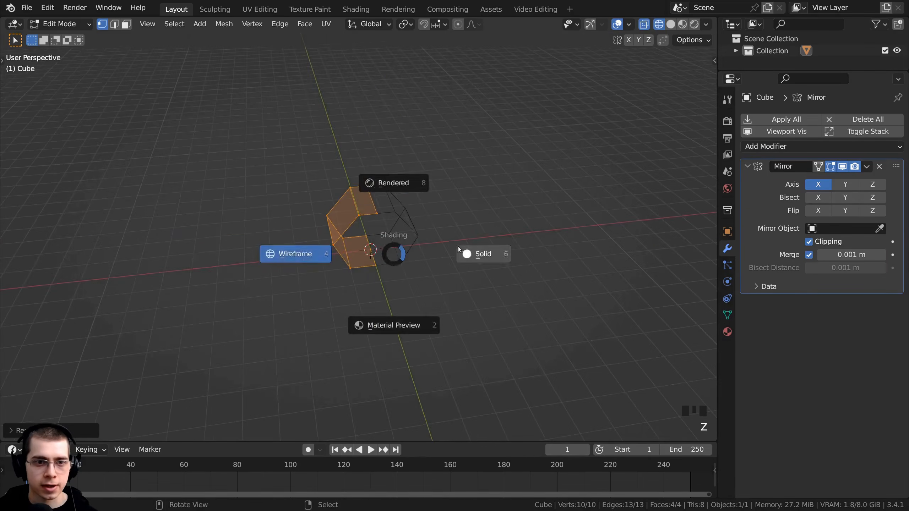
pyautogui.click(458, 247)
pyautogui.press('Tab')
# - Deselect everything in the viewport and add an Array modifier to the hexagonal mesh
pyautogui.scroll(4, 393, 200)
pyautogui.moveTo(346, 149)
pyautogui.keyDown('shift'); pyautogui.mouseDown(button='middle')
pyautogui.moveTo(332, 182)
pyautogui.moveTo(378, 166)
pyautogui.moveTo(399, 231)
pyautogui.moveTo(260, 231)
pyautogui.moveTo(406, 258)
pyautogui.mouseUp(button='middle'); pyautogui.keyUp('shift')
pyautogui.hotkey('alt', 'a')
pyautogui.click(774, 147)
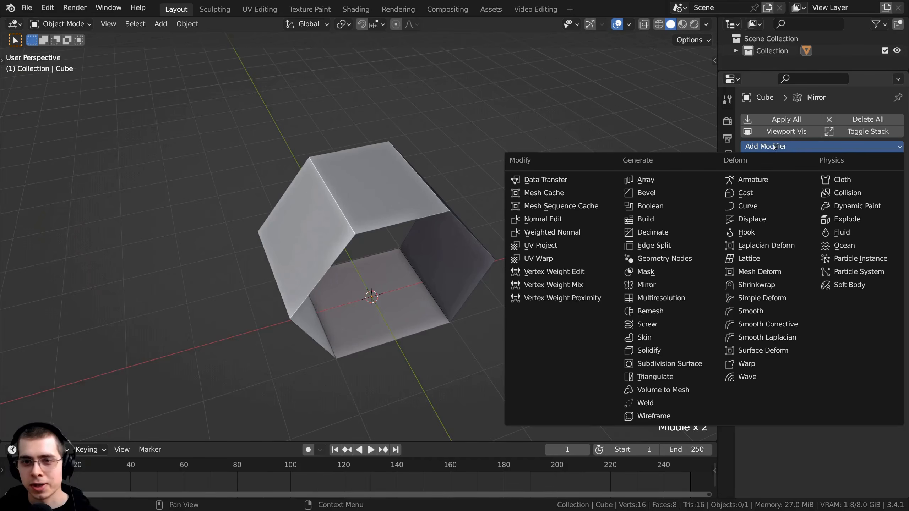
pyautogui.click(674, 179)
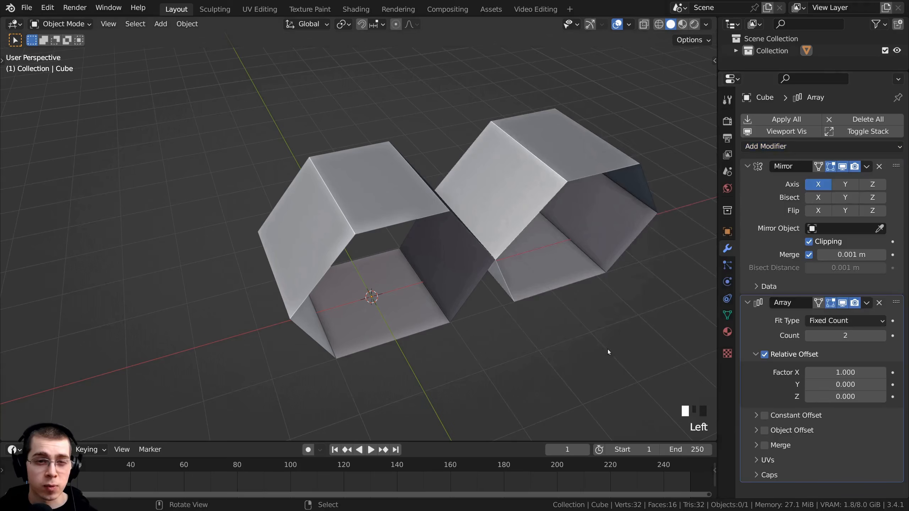
# - Set the Array modifier's relative offset factor to 0 on X and 1 on Y
pyautogui.moveTo(608, 350); pyautogui.dragTo(465, 233, button='middle')
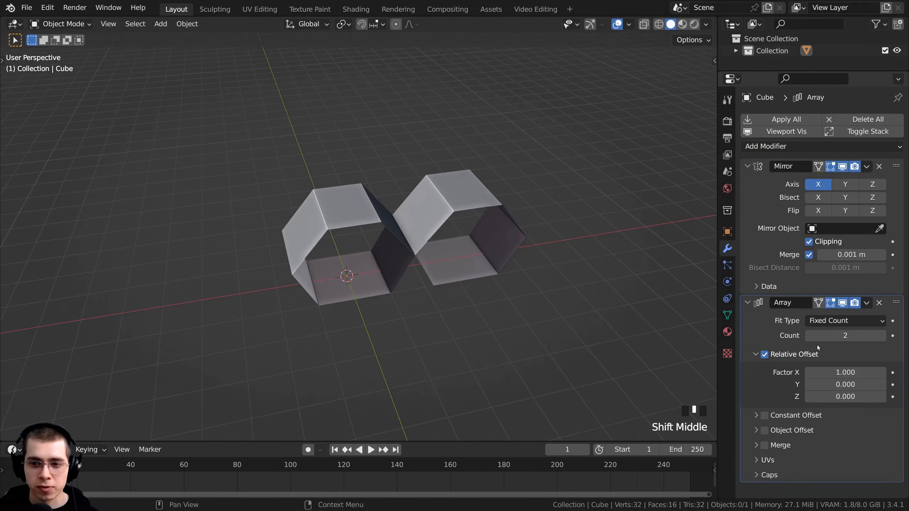
pyautogui.click(844, 373)
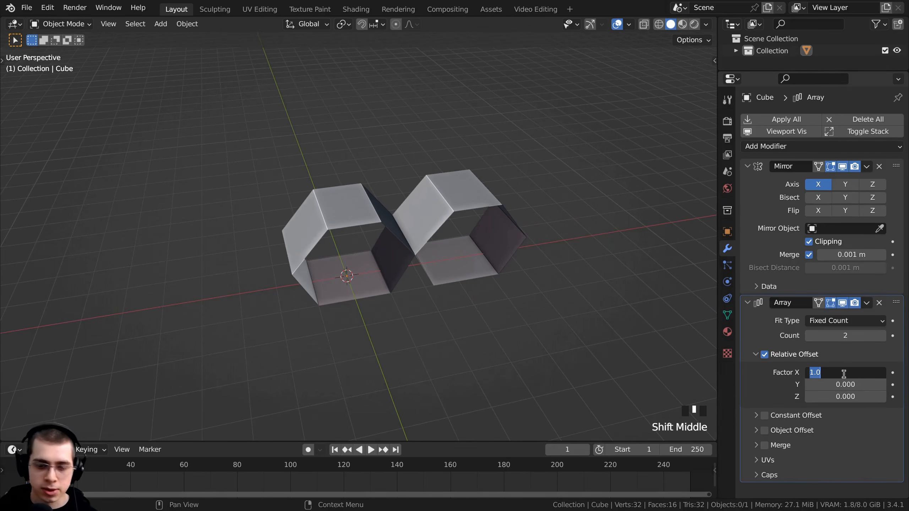
pyautogui.write('0')
pyautogui.click(839, 384)
pyautogui.moveTo(835, 384); pyautogui.dragTo(636, 349)
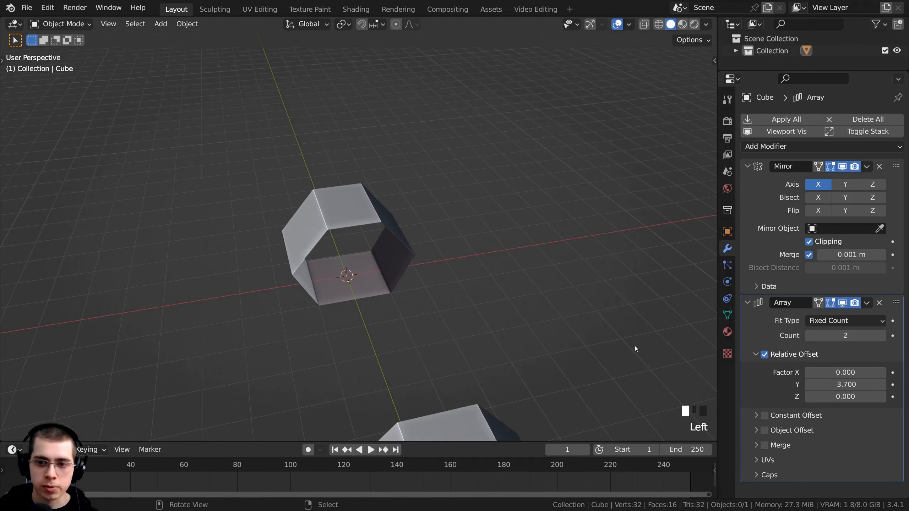
pyautogui.click(821, 384)
pyautogui.write('1')
pyautogui.press('Return')
# - Raise the Array modifier's count to 5 segments
pyautogui.moveTo(530, 331); pyautogui.dragTo(431, 317, button='middle')
pyautogui.click(879, 336)
pyautogui.click(878, 335)
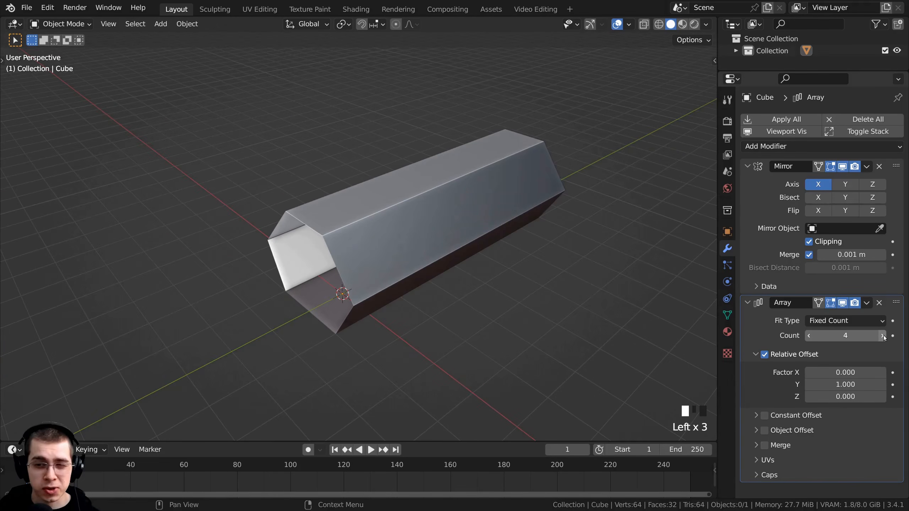
pyautogui.click(877, 336)
# - Add a camera and align it to a view looking down the inside of the corridor
pyautogui.moveTo(591, 315); pyautogui.dragTo(500, 282, button='middle')
pyautogui.scroll(2, 500, 283)
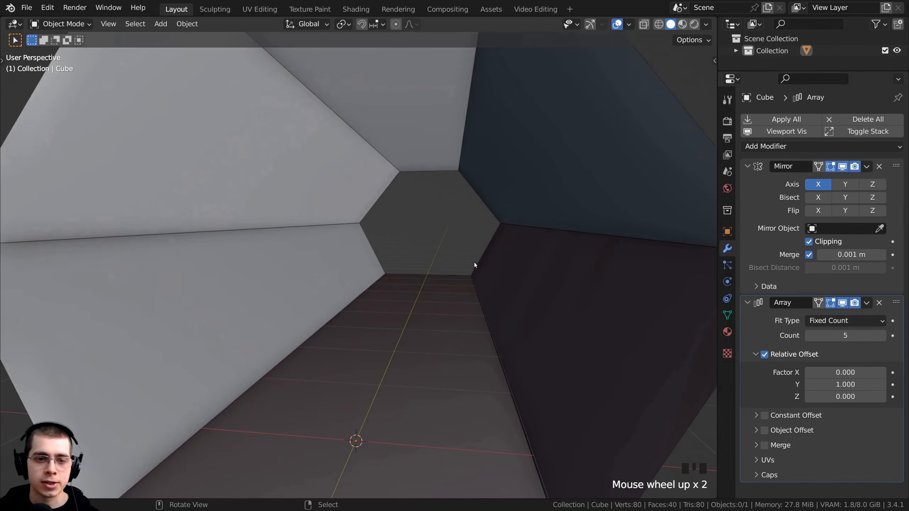
pyautogui.scroll(-1, 443, 283)
pyautogui.moveTo(443, 278); pyautogui.dragTo(310, 288, button='middle')
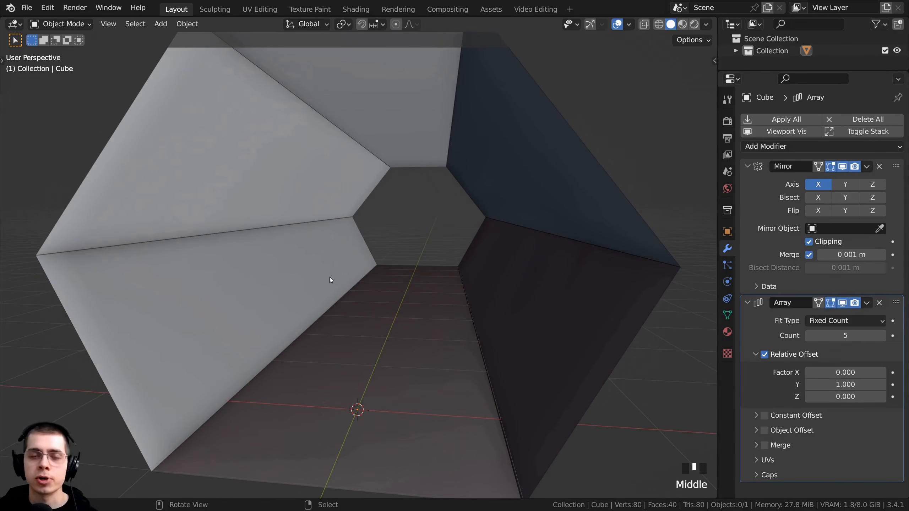
pyautogui.moveTo(330, 279); pyautogui.dragTo(399, 246, button='middle')
pyautogui.hotkey('shift', 'a')
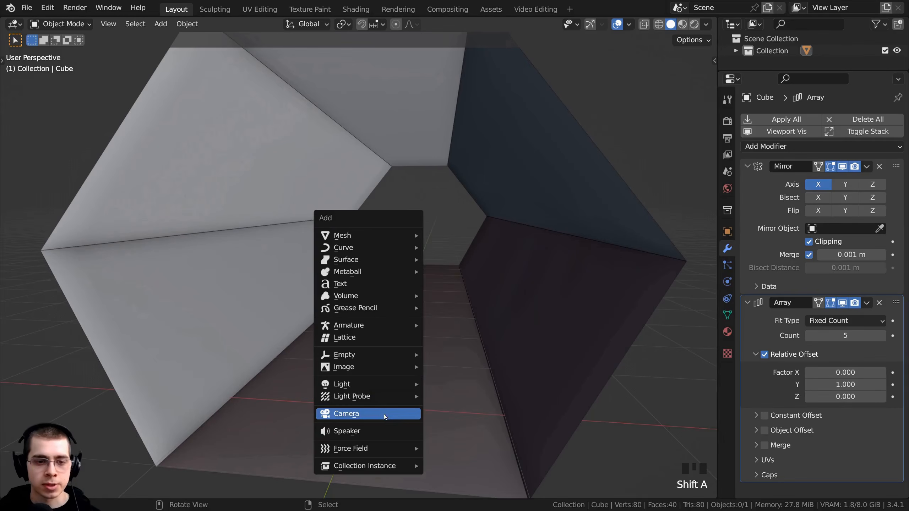
pyautogui.click(384, 414)
pyautogui.middleClick(386, 375)
pyautogui.scroll(2, 382, 377)
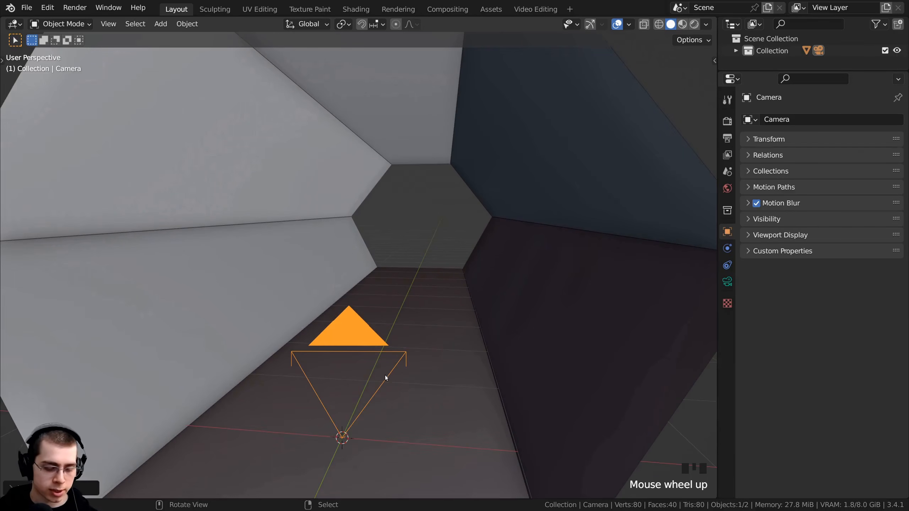
pyautogui.press('ctrl+alt+KP_0')
# - Move the camera and trackball-rotate it to bring the corridor's far opening nearer the middle of the frame
pyautogui.press('g')
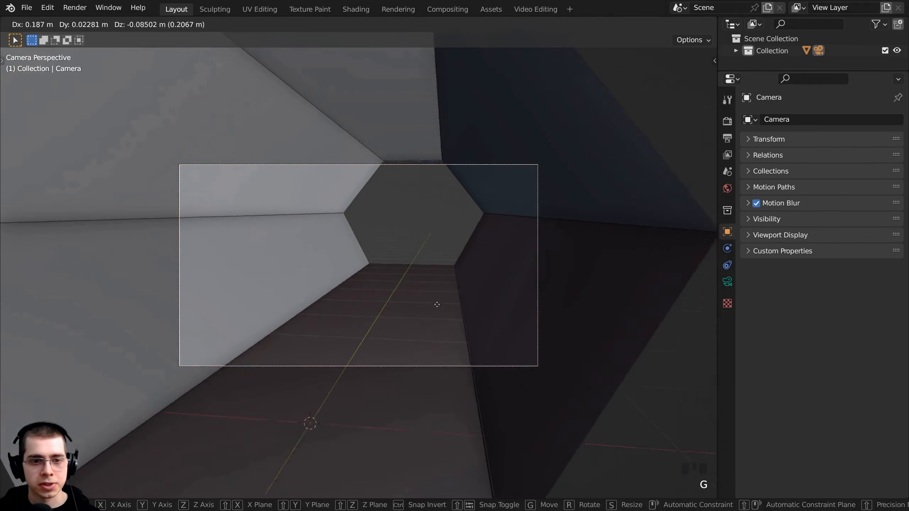
pyautogui.click(438, 319)
pyautogui.press('r')
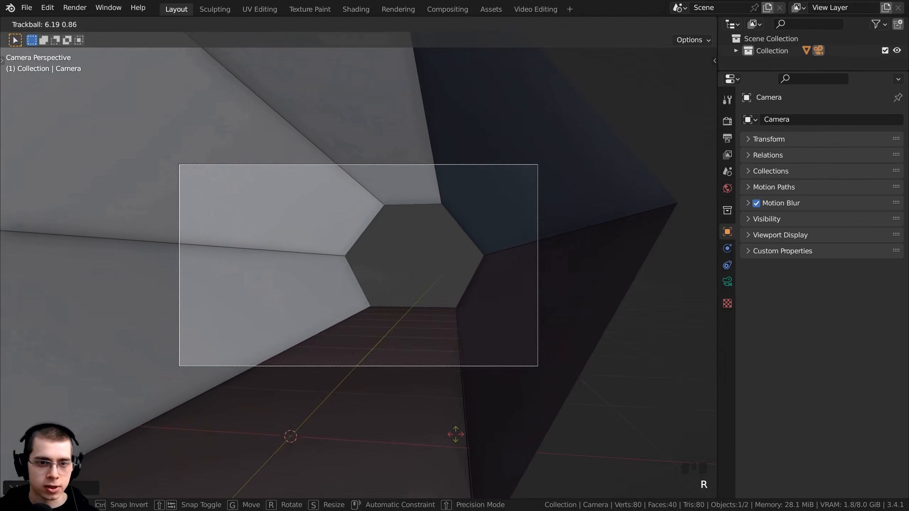
pyautogui.click(446, 371)
# - Adjust the camera's distance along its local Z axis and reposition it freely inside the corridor
pyautogui.press('g')
pyautogui.press('z')
pyautogui.rightClick(448, 361)
pyautogui.press('g')
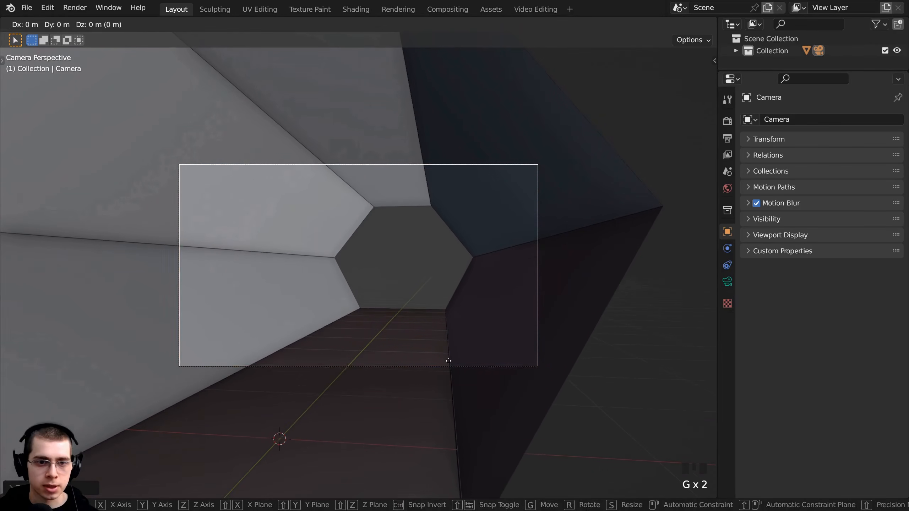
pyautogui.press('z')
pyautogui.press('z')
pyautogui.press('g')
pyautogui.click(566, 325)
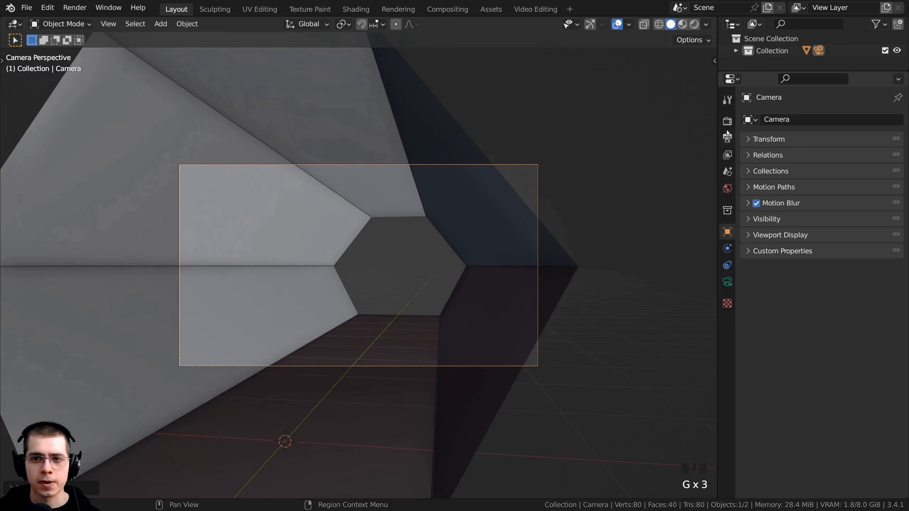
# - Widen the properties editor and set the output resolution to a square 2560 × 2560 px
pyautogui.click(727, 126)
pyautogui.click(727, 139)
pyautogui.moveTo(718, 139); pyautogui.dragTo(627, 140)
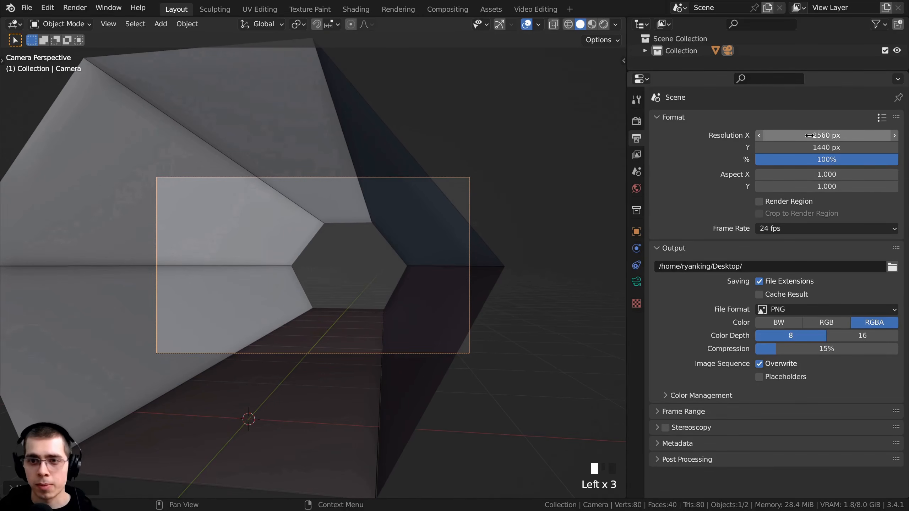
pyautogui.write('2560')
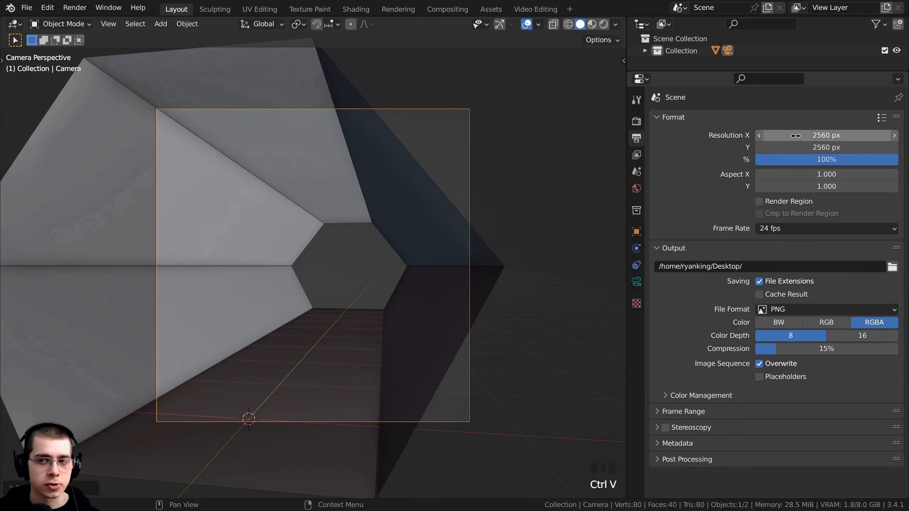
# - Move the camera to reframe the corridor within the square format
pyautogui.keyDown('shift'); pyautogui.moveTo(402, 202); pyautogui.dragTo(420, 201, button='middle'); pyautogui.keyUp('shift')
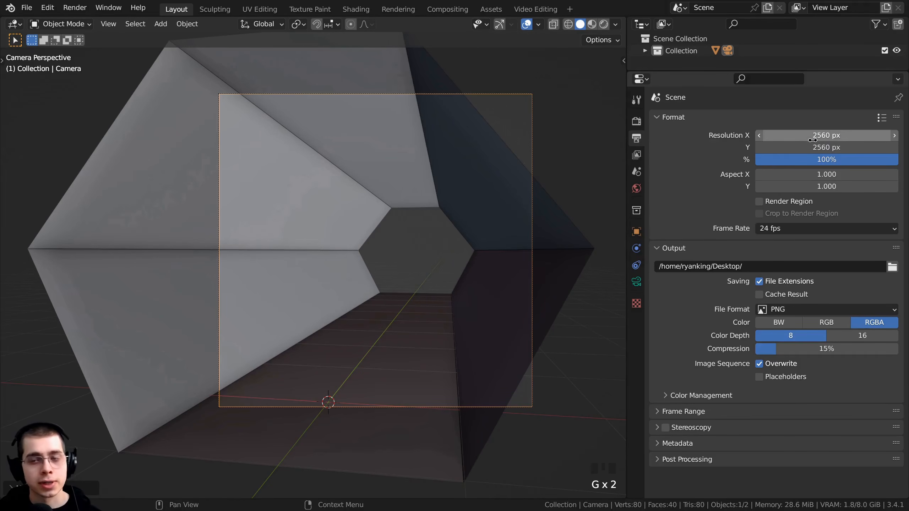
pyautogui.press('g')
pyautogui.press('z')
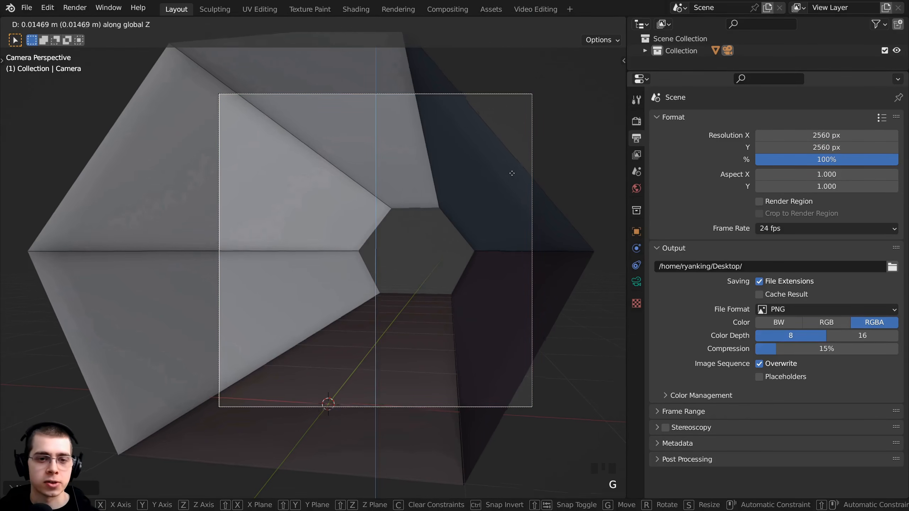
pyautogui.press('g')
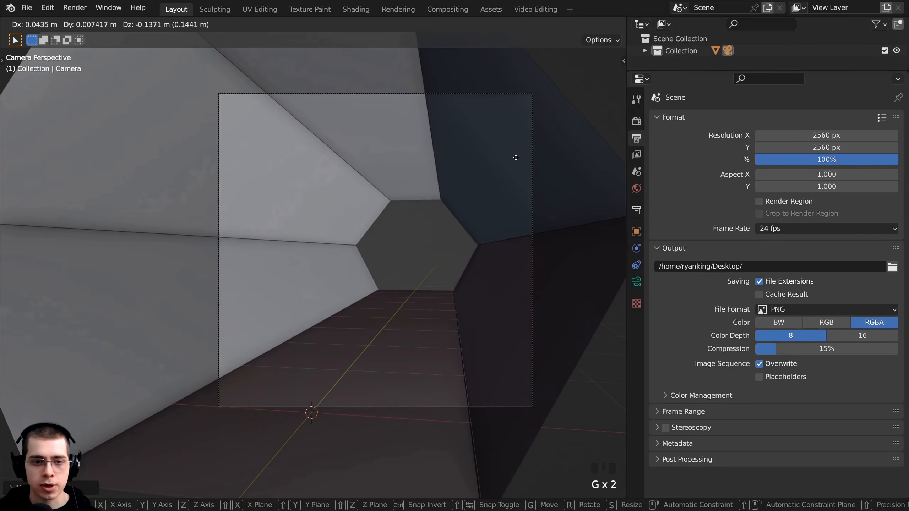
pyautogui.click(515, 157)
# - Check the camera from outside, return to camera view, and move and trackball-rotate it to refine the corridor framing
pyautogui.moveTo(417, 326); pyautogui.dragTo(230, 299, button='middle')
pyautogui.press('KP_Decimal')
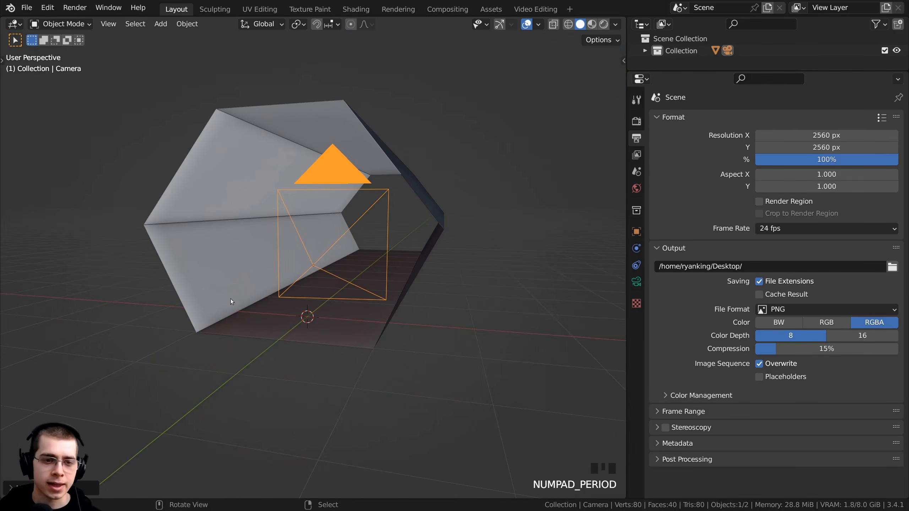
pyautogui.press('KP_0')
pyautogui.press('g')
pyautogui.click(422, 253)
pyautogui.scroll(-2, 422, 253)
pyautogui.press('r')
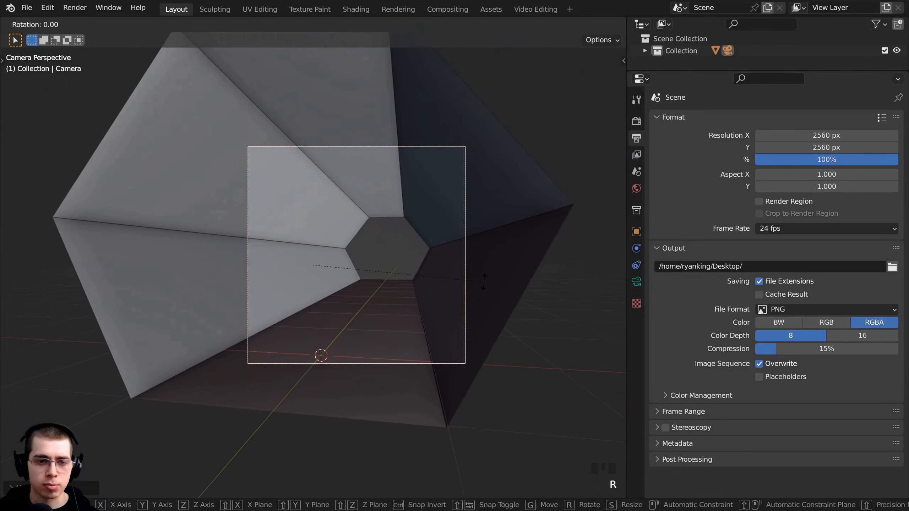
pyautogui.press('r')
pyautogui.click(495, 281)
# - Fine-tune the camera's position with small moves in camera view
pyautogui.scroll(3, 294, 128)
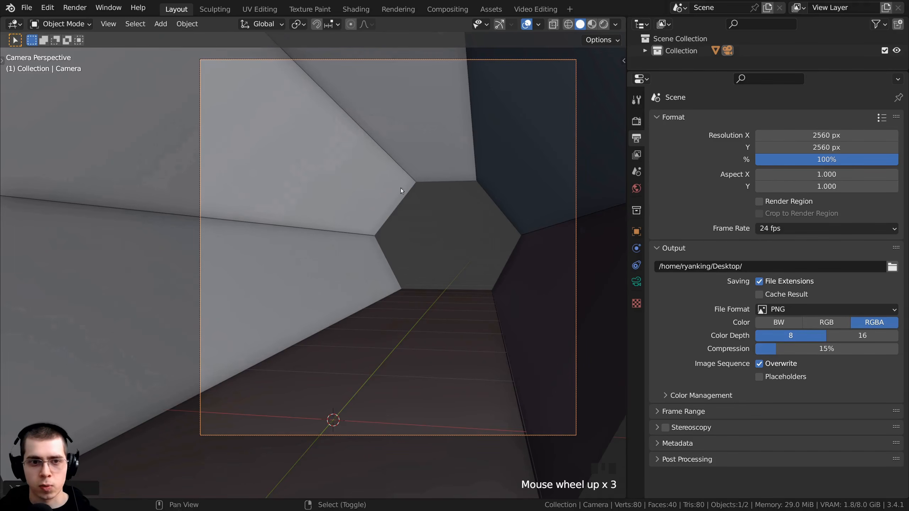
pyautogui.keyDown('shift'); pyautogui.moveTo(401, 189); pyautogui.dragTo(383, 265, button='middle'); pyautogui.keyUp('shift')
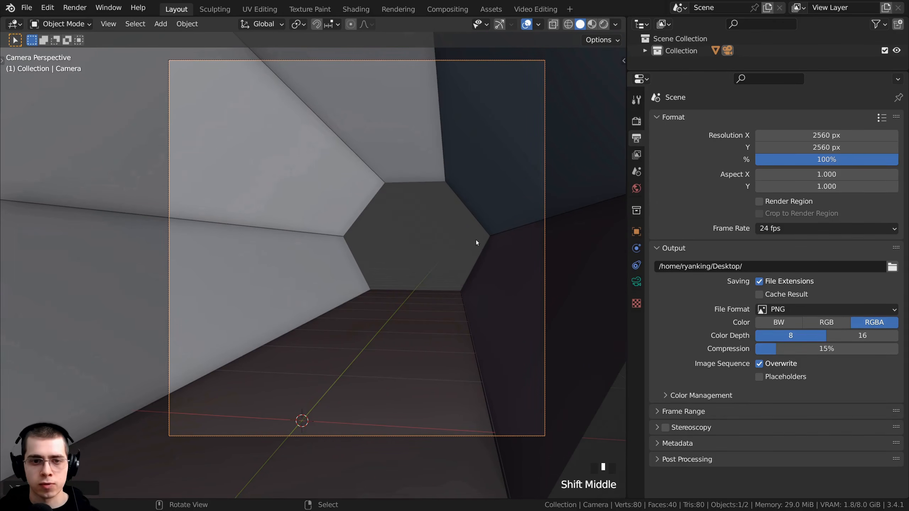
pyautogui.press('g')
pyautogui.keyDown('shift'); pyautogui.moveTo(482, 233); pyautogui.dragTo(481, 233, button='middle'); pyautogui.keyUp('shift')
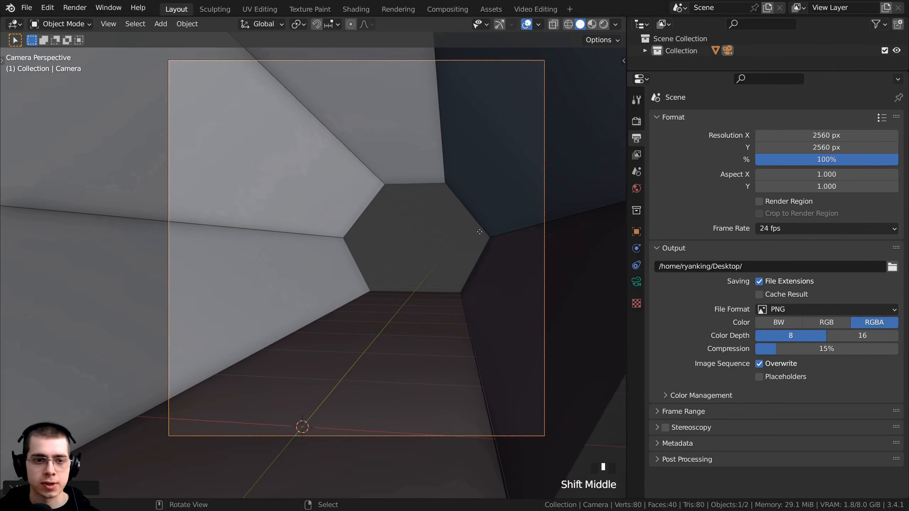
pyautogui.press('g')
pyautogui.click(467, 233)
pyautogui.rightClick(407, 145)
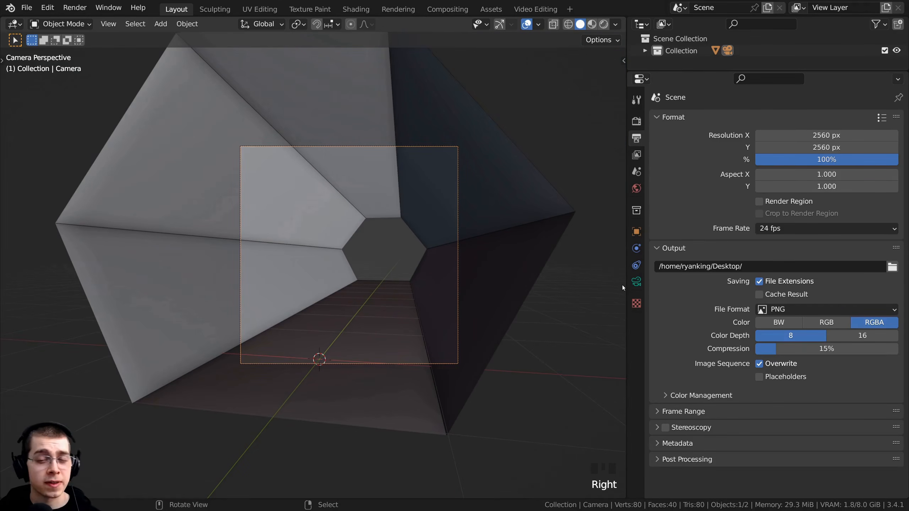
# - Set the camera's focal length to 70 mm
pyautogui.click(633, 285)
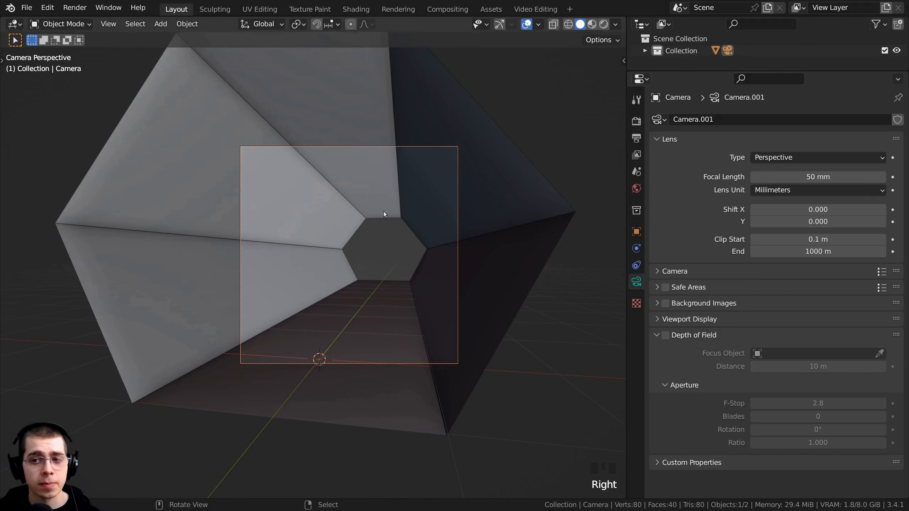
pyautogui.click(802, 172)
pyautogui.write('7')
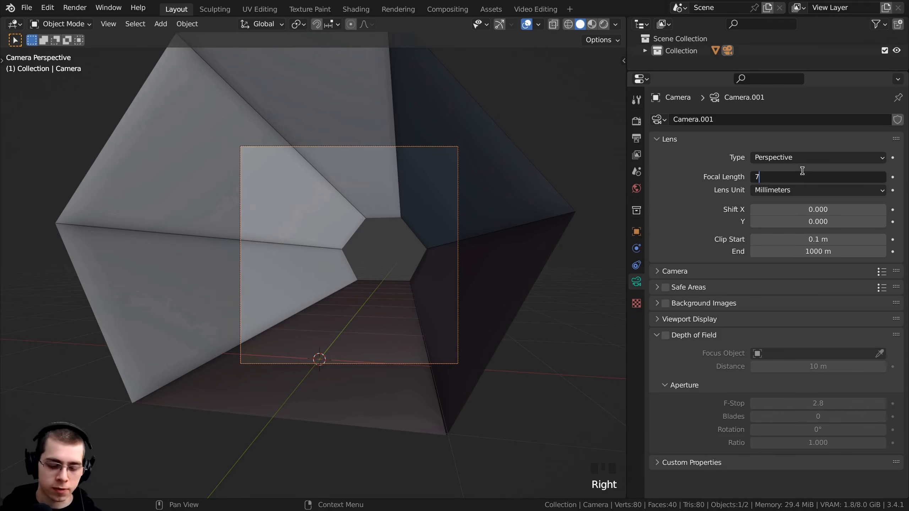
pyautogui.write('0')
pyautogui.press('Return')
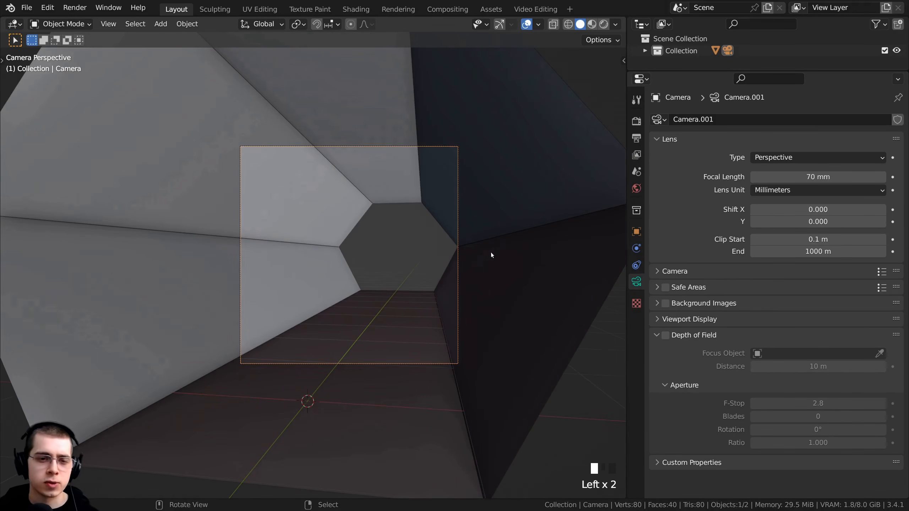
# - Move the camera back along its local Z axis and nudge it to recompose the shot
pyautogui.press('g')
pyautogui.press('z')
pyautogui.press('z')
pyautogui.click(501, 288)
pyautogui.press('g')
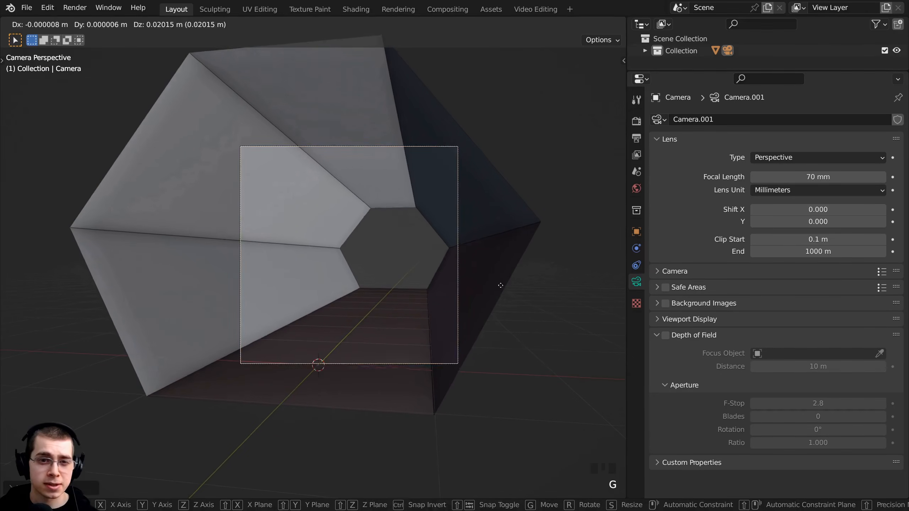
pyautogui.click(501, 286)
# - Leave the camera view, select the corridor mesh and enter Edit Mode
pyautogui.scroll(2, 501, 288)
pyautogui.moveTo(501, 288); pyautogui.dragTo(328, 211, button='middle')
pyautogui.click(529, 285)
pyautogui.scroll(2, 386, 178)
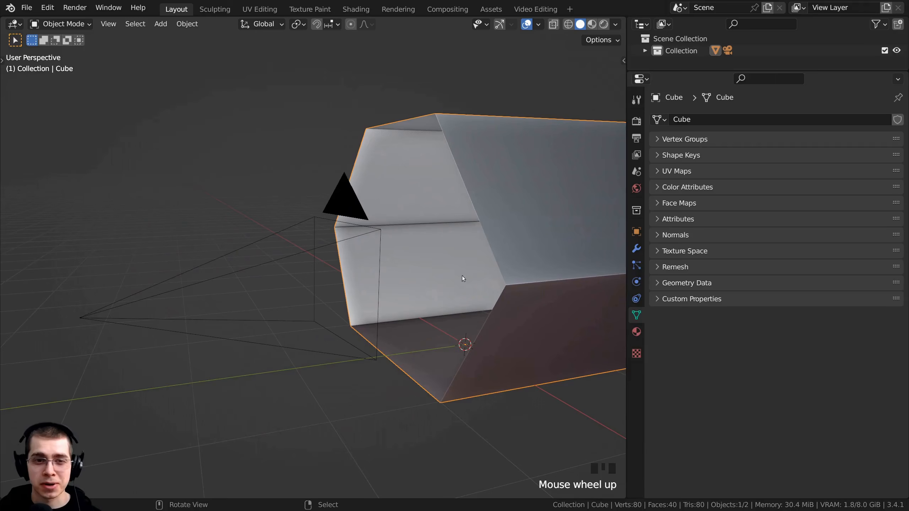
pyautogui.moveTo(462, 275); pyautogui.dragTo(412, 271, button='middle')
pyautogui.scroll(-2, 386, 261)
pyautogui.press('Tab')
pyautogui.keyDown('shift'); pyautogui.moveTo(412, 270); pyautogui.dragTo(317, 256, button='middle'); pyautogui.keyUp('shift')
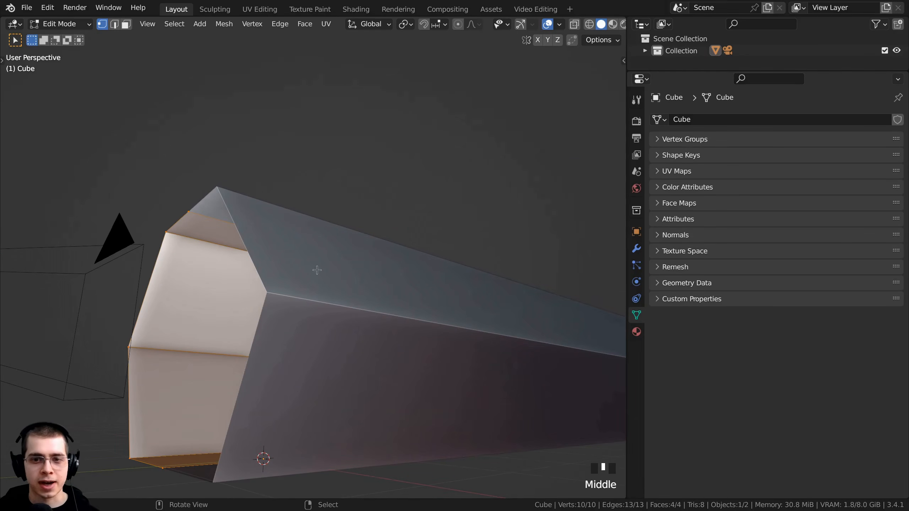
# - Show the corridor's modifiers in a wider properties editor and turn off the Mirror modifier's Edit Mode display
pyautogui.click(637, 249)
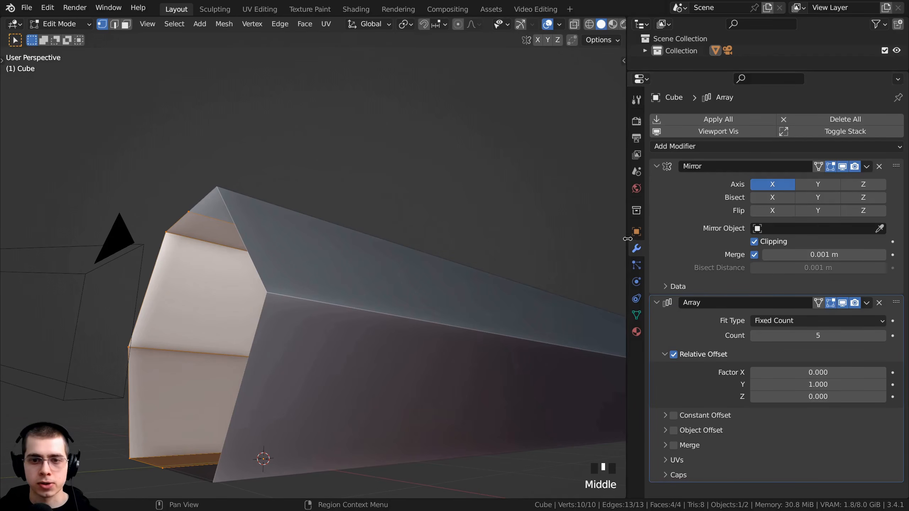
pyautogui.moveTo(627, 239); pyautogui.dragTo(595, 240)
pyautogui.keyDown('shift'); pyautogui.moveTo(392, 253); pyautogui.dragTo(422, 235, button='middle'); pyautogui.keyUp('shift')
pyautogui.moveTo(423, 234); pyautogui.dragTo(383, 263, button='middle')
pyautogui.keyDown('shift'); pyautogui.moveTo(383, 263); pyautogui.dragTo(398, 255, button='middle'); pyautogui.keyUp('shift')
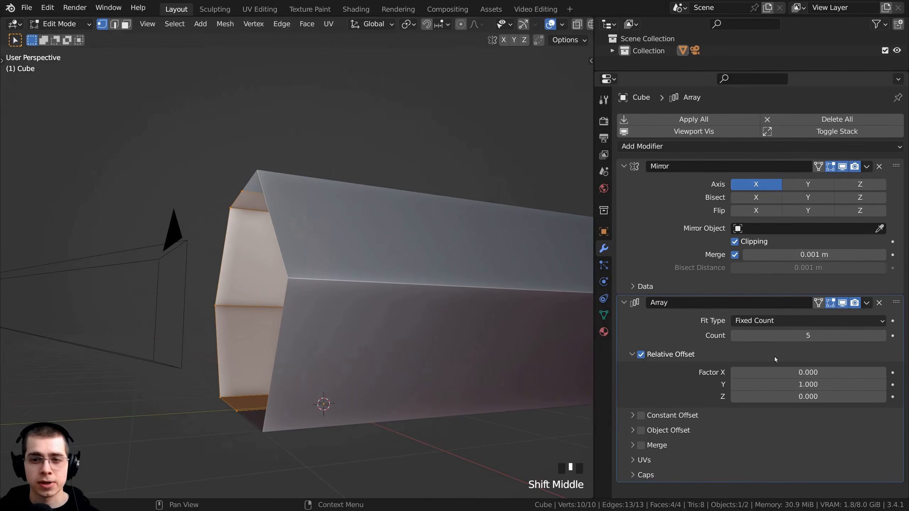
pyautogui.click(831, 166)
pyautogui.click(830, 167)
pyautogui.click(831, 166)
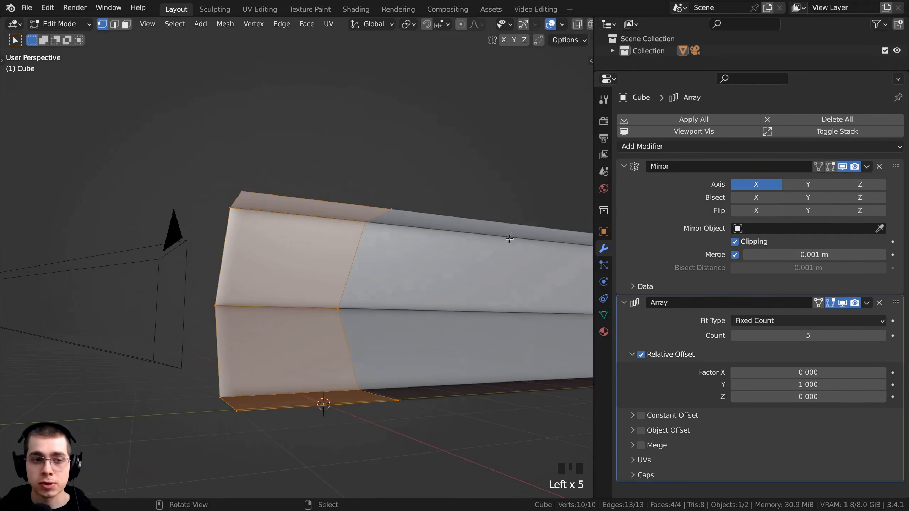
# - Compare the corridor in Object and Edit Mode, and examine the unmirrored first segment's wall panels up close
pyautogui.moveTo(372, 261); pyautogui.dragTo(421, 281, button='middle')
pyautogui.press('Tab')
pyautogui.scroll(-2, 383, 260)
pyautogui.moveTo(299, 346); pyautogui.dragTo(372, 342, button='middle')
pyautogui.keyDown('shift'); pyautogui.moveTo(372, 342); pyautogui.dragTo(346, 197, button='middle'); pyautogui.keyUp('shift')
pyautogui.press('Tab')
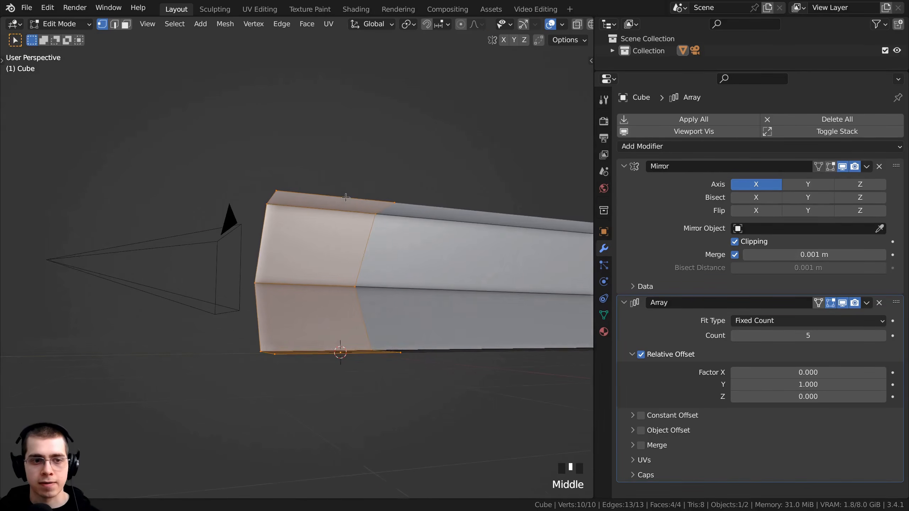
pyautogui.press('KP_3')
pyautogui.keyDown('shift'); pyautogui.moveTo(440, 233); pyautogui.dragTo(372, 117, button='middle'); pyautogui.keyUp('shift')
pyautogui.scroll(5, 324, 254)
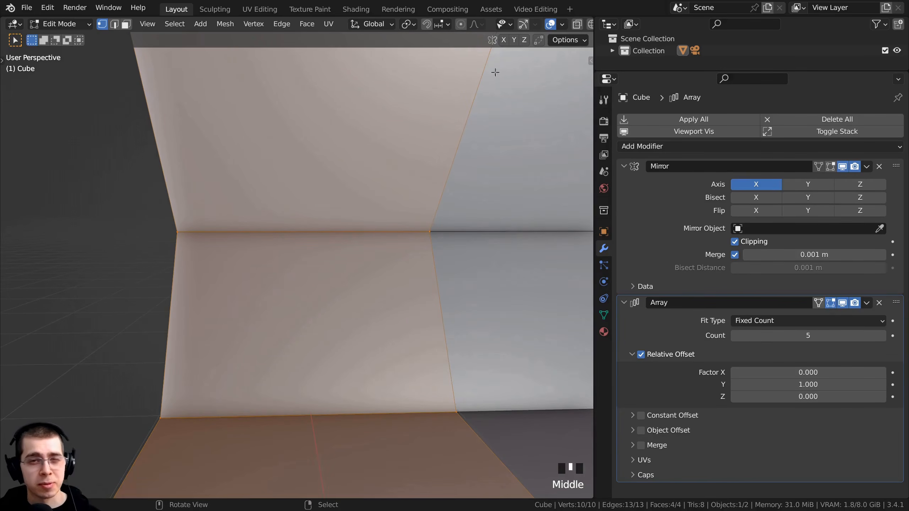
# - Turn on the Face Orientation overlay in Object Mode and check which way the corridor's faces point from outside
pyautogui.click(561, 24)
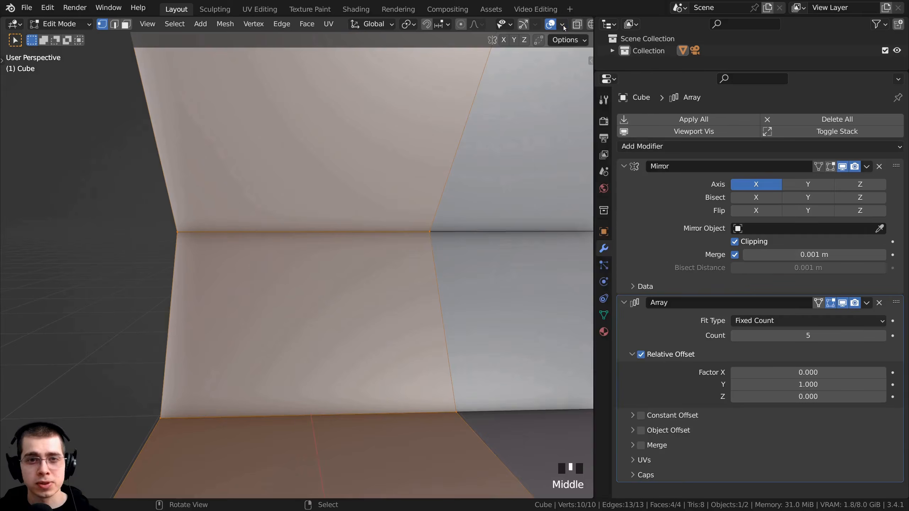
pyautogui.press('Tab')
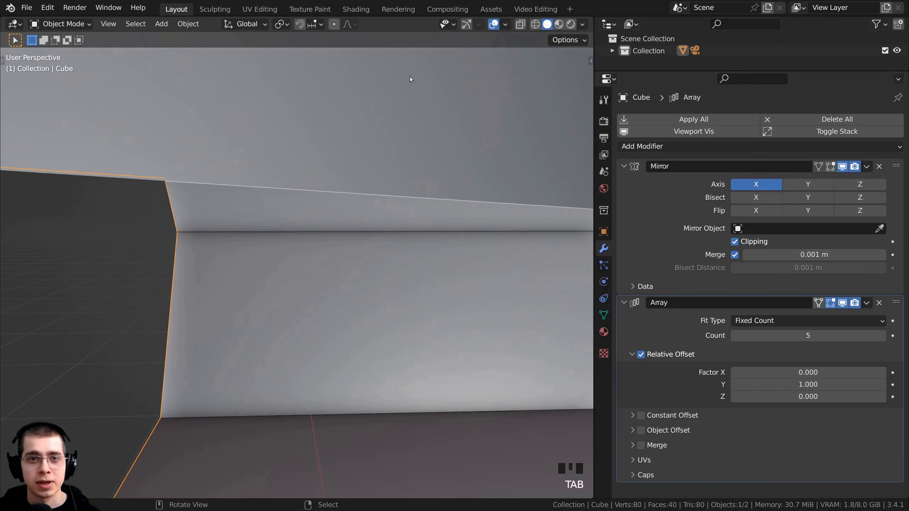
pyautogui.click(509, 25)
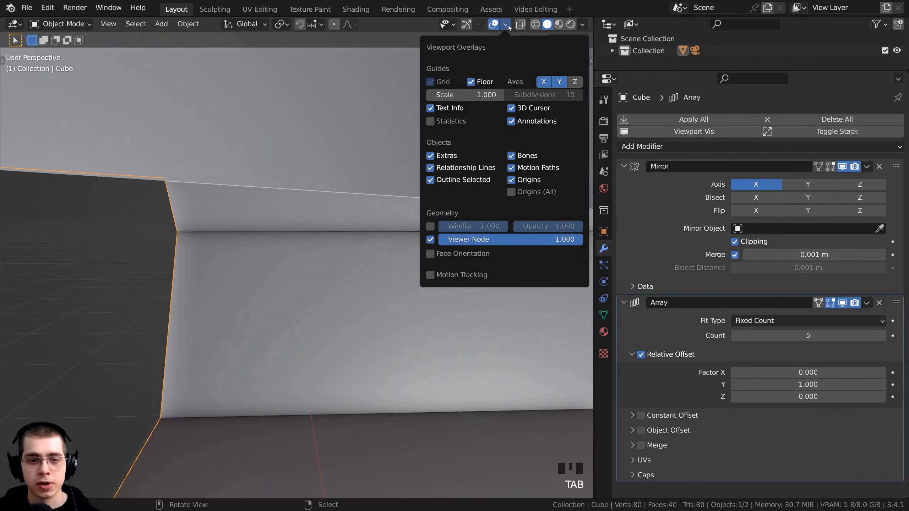
pyautogui.click(430, 253)
pyautogui.scroll(-6, 321, 271)
pyautogui.moveTo(221, 284); pyautogui.dragTo(374, 155, button='middle')
pyautogui.moveTo(334, 230); pyautogui.dragTo(182, 193, button='middle')
pyautogui.scroll(-2, 253, 191)
pyautogui.moveTo(253, 190); pyautogui.dragTo(311, 179, button='middle')
pyautogui.scroll(-3, 325, 194)
pyautogui.scroll(1, 332, 207)
# - Recalculate the normals of the whole corridor mesh with the Inside option in Edit Mode
pyautogui.press('Tab')
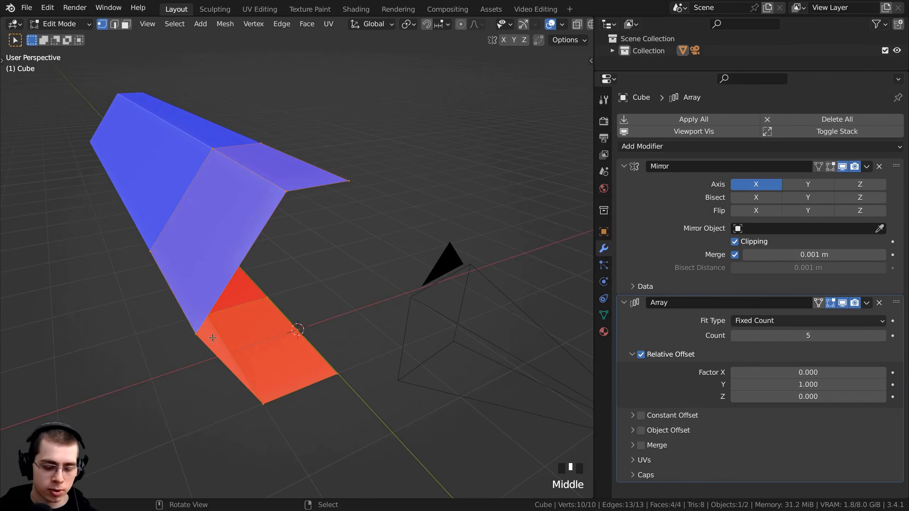
pyautogui.click(42, 488)
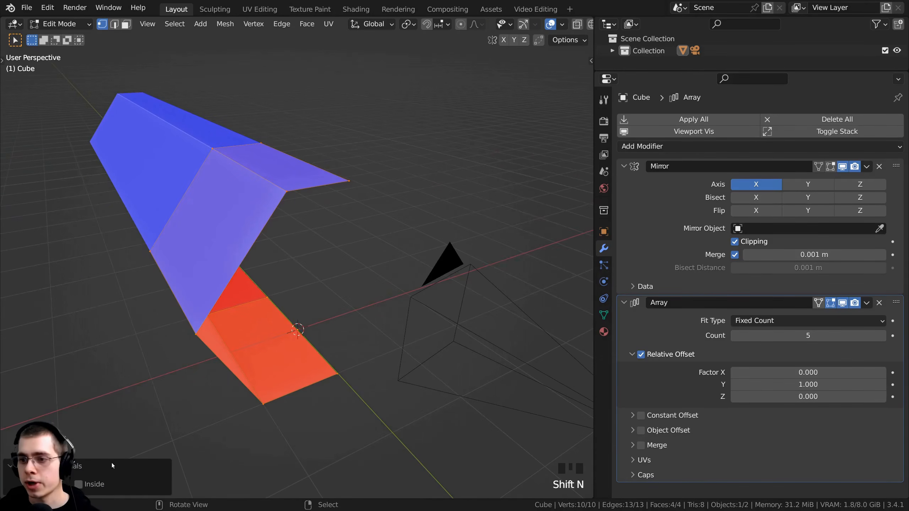
pyautogui.click(83, 485)
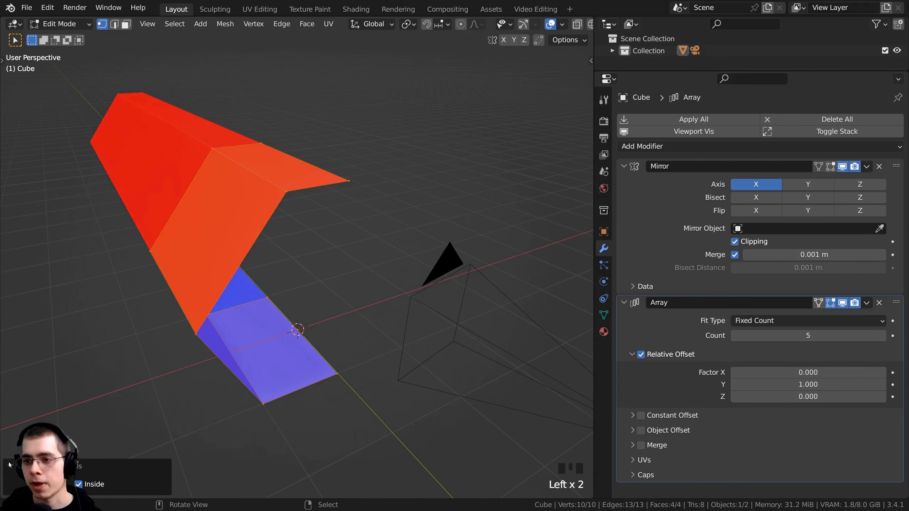
pyautogui.moveTo(322, 179); pyautogui.dragTo(393, 72, button='middle')
pyautogui.scroll(5, 396, 65)
# - Return to Object Mode and turn off the Face Orientation overlay
pyautogui.press('Tab')
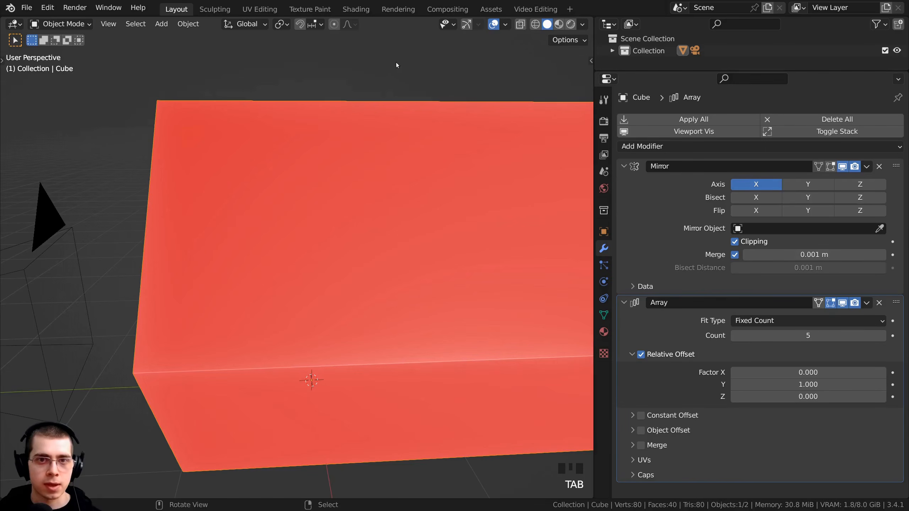
pyautogui.click(505, 24)
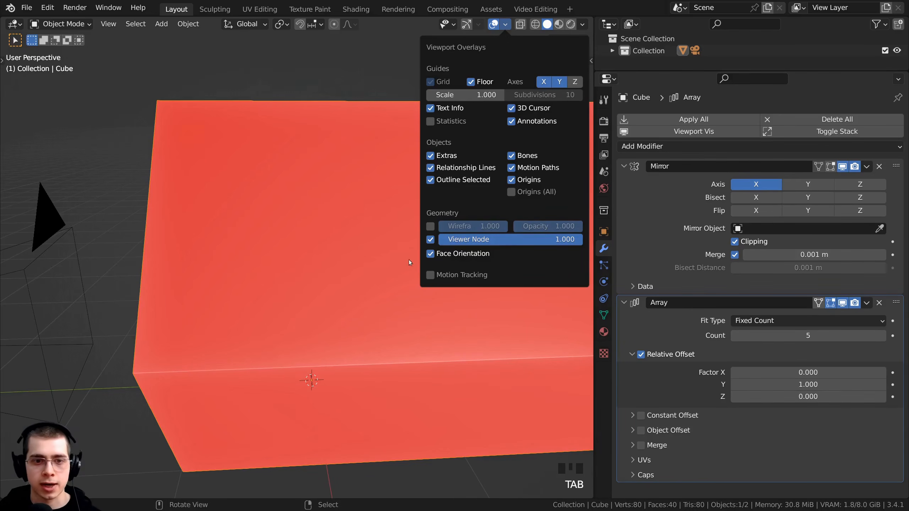
pyautogui.click(430, 255)
pyautogui.moveTo(272, 229); pyautogui.dragTo(354, 150, button='middle')
# - Add a vertical loop cut through the middle of the corridor's first segment in Edit Mode
pyautogui.press('Tab')
pyautogui.keyDown('shift'); pyautogui.moveTo(354, 151); pyautogui.dragTo(276, 201, button='middle'); pyautogui.keyUp('shift')
pyautogui.scroll(1, 278, 189)
pyautogui.keyDown('shift'); pyautogui.moveTo(275, 200); pyautogui.dragTo(248, 204, button='middle'); pyautogui.keyUp('shift')
pyautogui.scroll(1, 246, 205)
pyautogui.scroll(-2, 251, 229)
pyautogui.moveTo(254, 250); pyautogui.dragTo(282, 278, button='middle')
pyautogui.hotkey('ctrl', 'r')
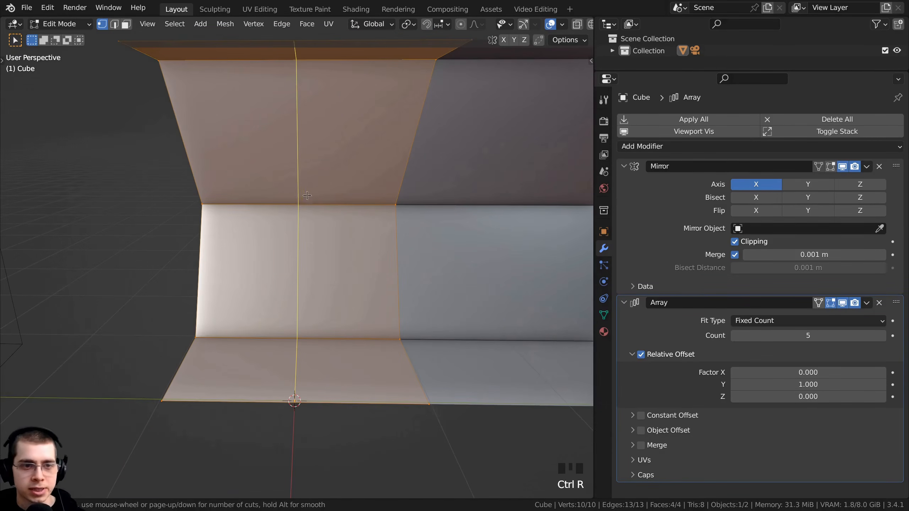
pyautogui.click(297, 210)
pyautogui.click(318, 213)
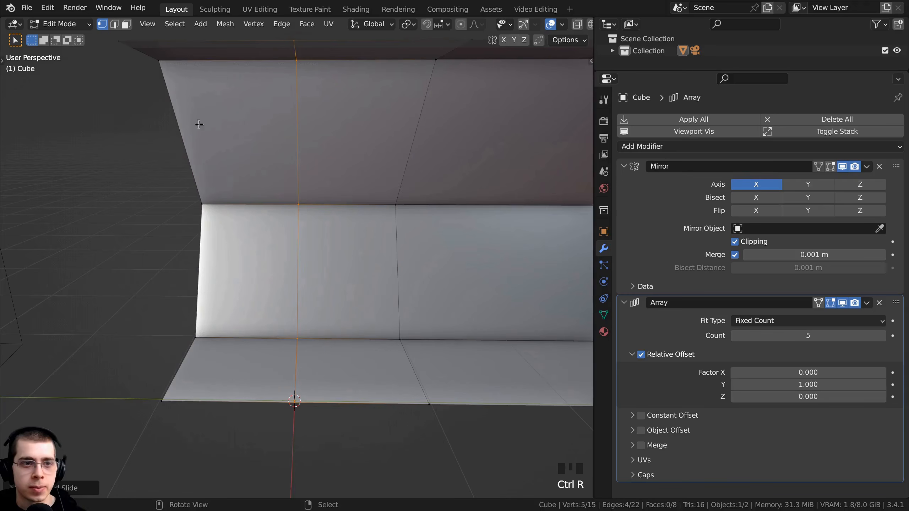
# - Add a horizontal loop cut at about mid-height across the segment's lower wall panel
pyautogui.moveTo(318, 213); pyautogui.dragTo(179, 377, button='middle')
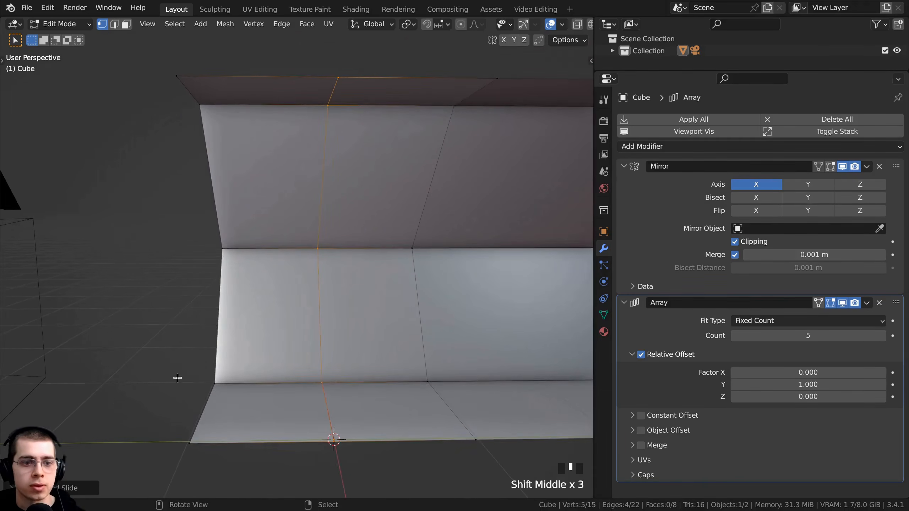
pyautogui.scroll(-2, 215, 315)
pyautogui.hotkey('ctrl', 'r')
pyautogui.click(283, 296)
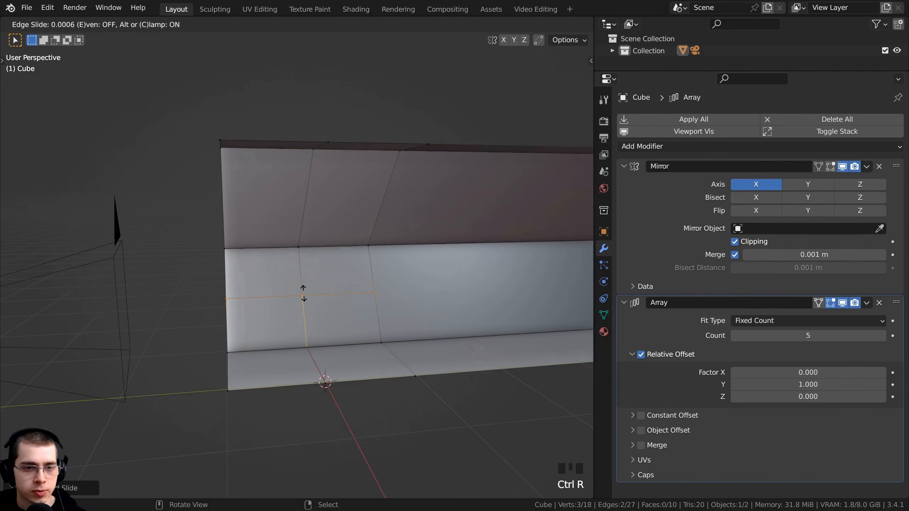
pyautogui.click(305, 288)
# - Examine the four faces of the subdivided lower wall panel from several angles and distances
pyautogui.scroll(2, 304, 288)
pyautogui.keyDown('shift'); pyautogui.moveTo(304, 288); pyautogui.dragTo(367, 202, button='middle'); pyautogui.keyUp('shift')
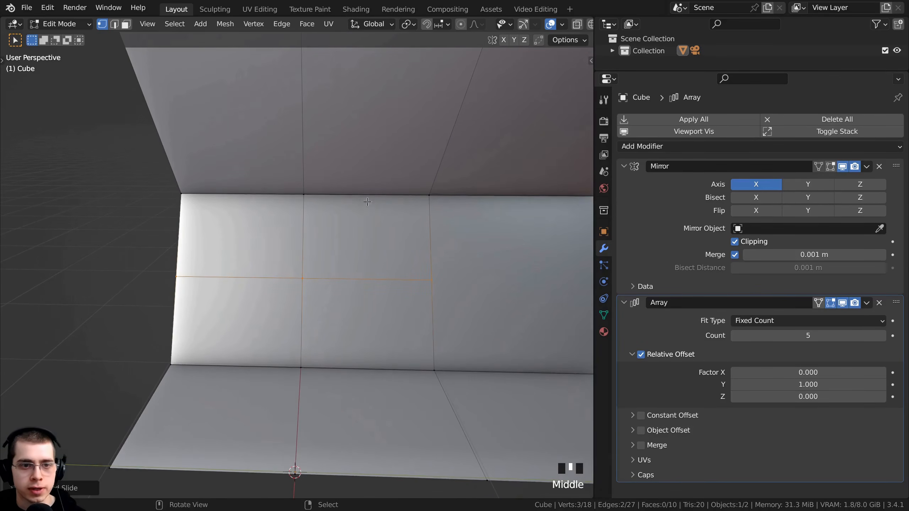
pyautogui.keyDown('shift'); pyautogui.moveTo(308, 225); pyautogui.dragTo(310, 237, button='middle'); pyautogui.keyUp('shift')
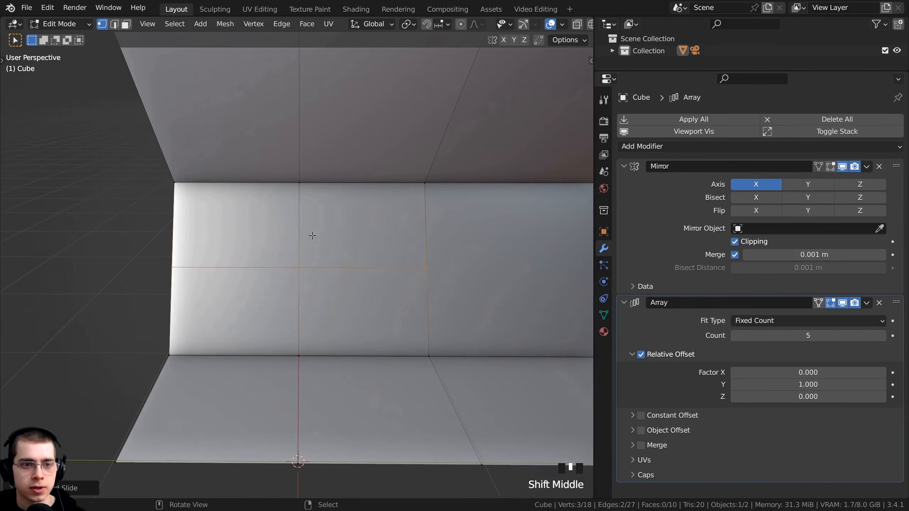
pyautogui.scroll(2, 317, 225)
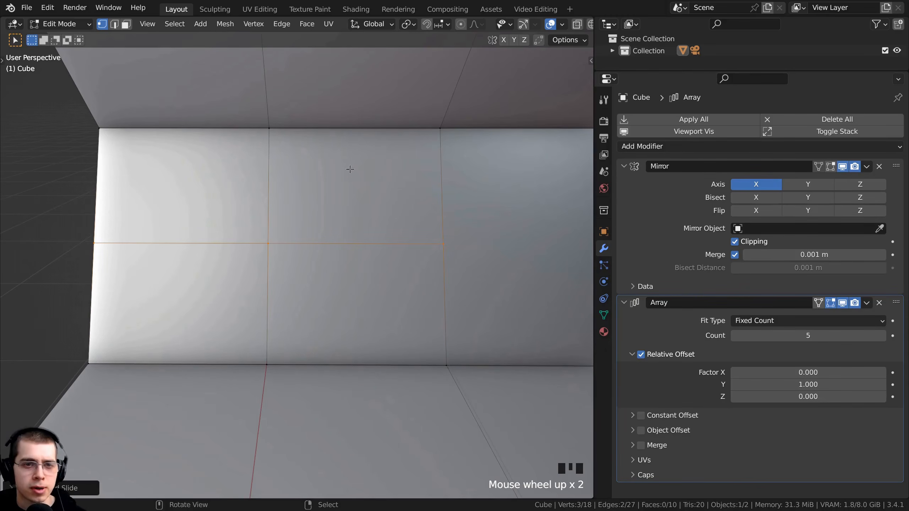
pyautogui.keyDown('shift'); pyautogui.moveTo(348, 179); pyautogui.dragTo(218, 145, button='middle'); pyautogui.keyUp('shift')
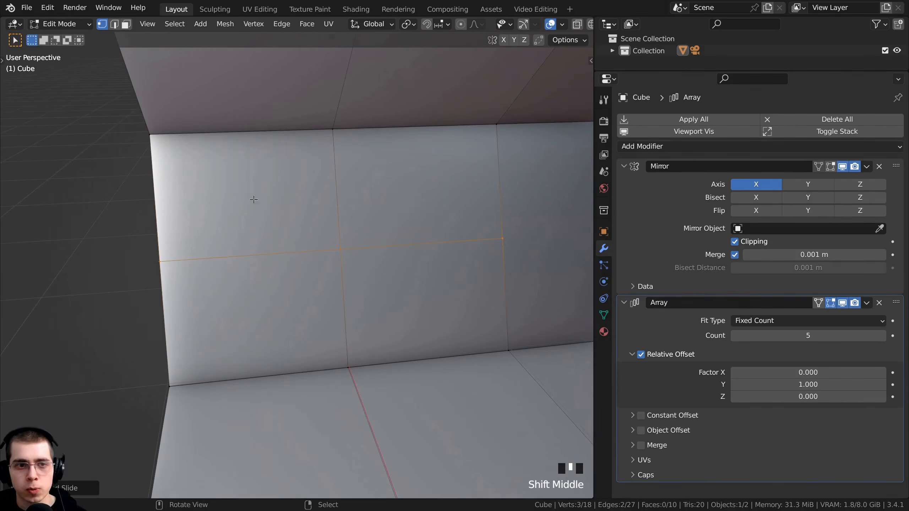
pyautogui.moveTo(253, 200); pyautogui.dragTo(209, 170, button='middle')
pyautogui.scroll(-4, 371, 164)
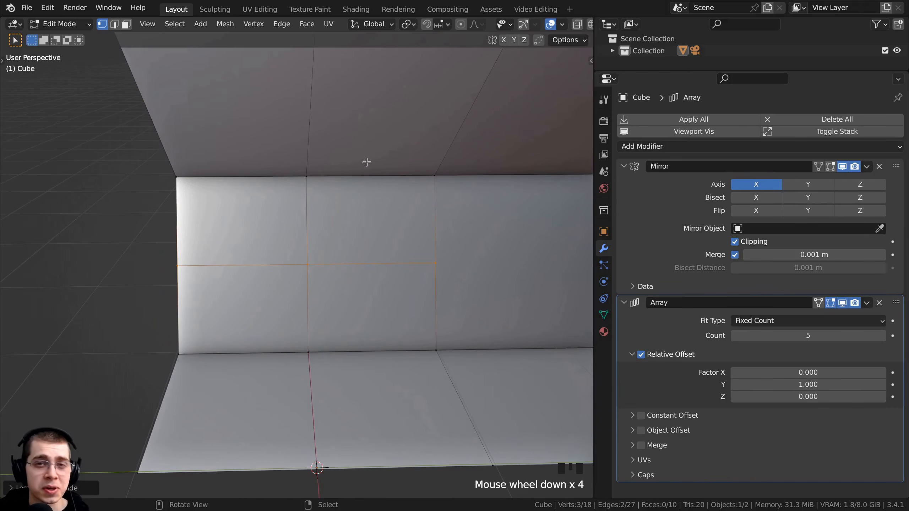
pyautogui.scroll(3, 368, 164)
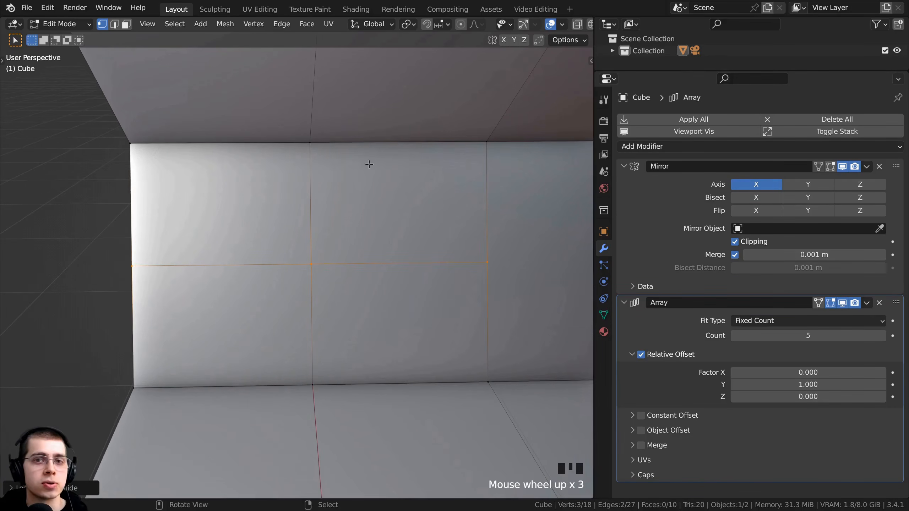
pyautogui.scroll(-2, 369, 164)
pyautogui.moveTo(369, 164); pyautogui.dragTo(373, 148, button='middle')
pyautogui.scroll(-1, 372, 154)
pyautogui.scroll(-2, 373, 151)
pyautogui.scroll(1, 369, 146)
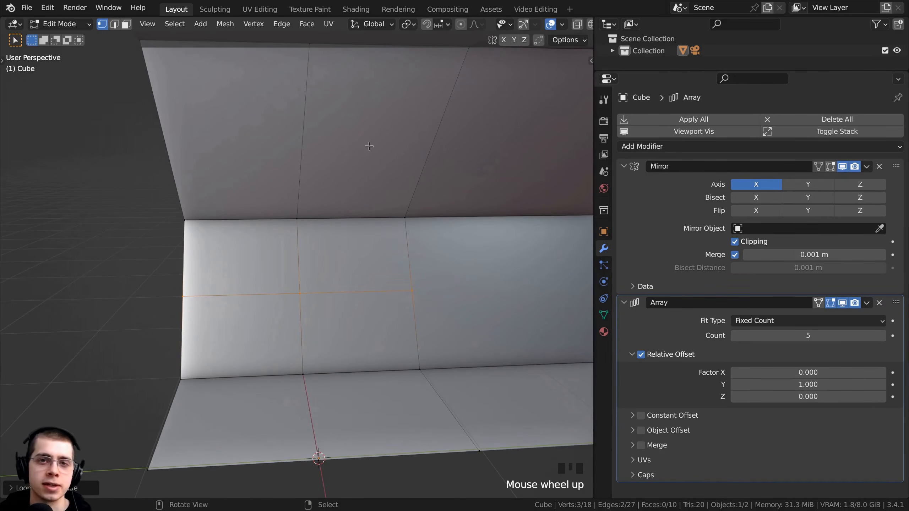
# - Inset the upper and lower wall faces in the far half of the segment individually by about 0.1 m
pyautogui.scroll(4, 356, 174)
pyautogui.moveTo(403, 259); pyautogui.dragTo(332, 212, button='middle')
pyautogui.click(126, 24)
pyautogui.moveTo(361, 231); pyautogui.dragTo(366, 242, button='middle')
pyautogui.rightClick(363, 243)
pyautogui.keyDown('shift'); pyautogui.rightClick(376, 316); pyautogui.keyUp('shift')
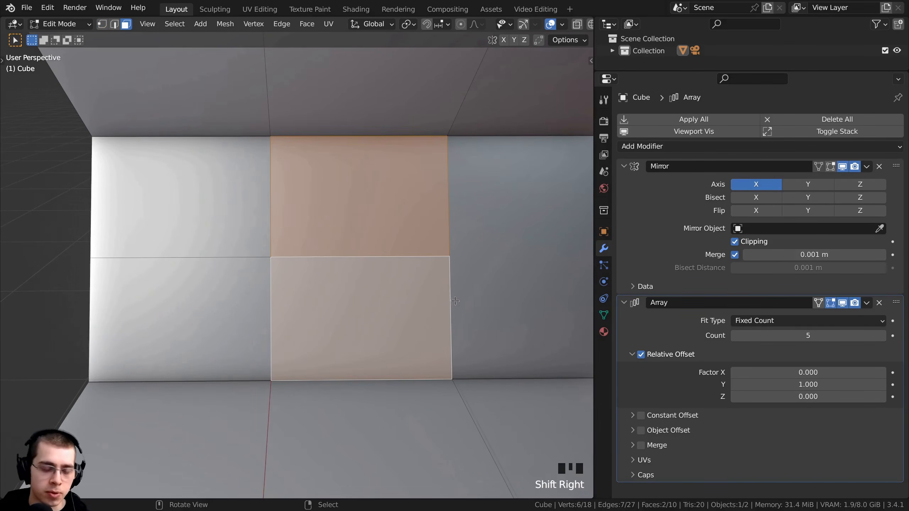
pyautogui.moveTo(454, 302); pyautogui.dragTo(478, 277, button='middle')
pyautogui.press('i')
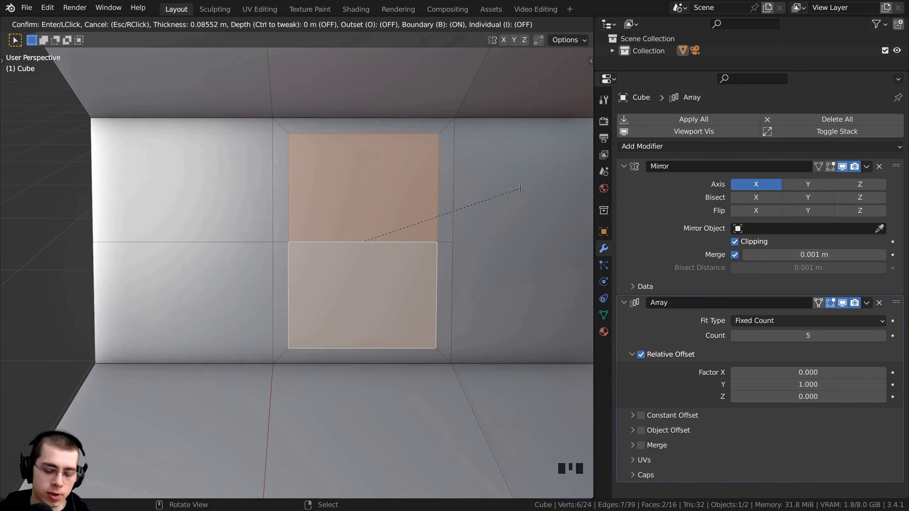
pyautogui.press('i')
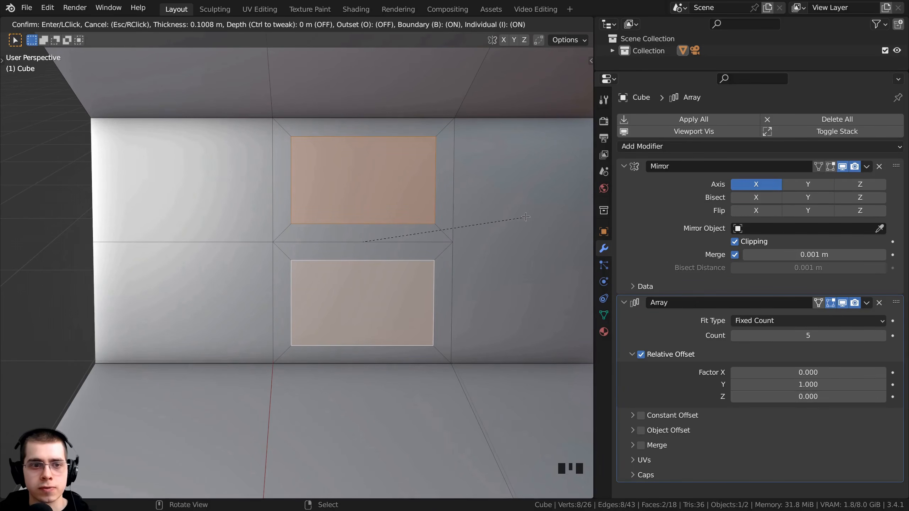
pyautogui.click(531, 194)
# - Extrude the two inset wall faces about 0.29 m back into the wall to form recesses
pyautogui.moveTo(531, 193); pyautogui.dragTo(369, 208, button='middle')
pyautogui.press('KP_Decimal')
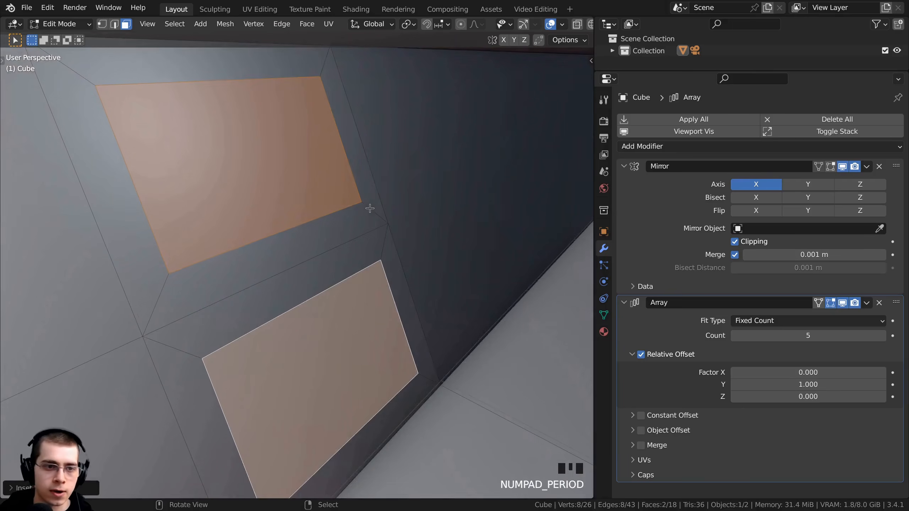
pyautogui.scroll(-2, 370, 208)
pyautogui.press('e')
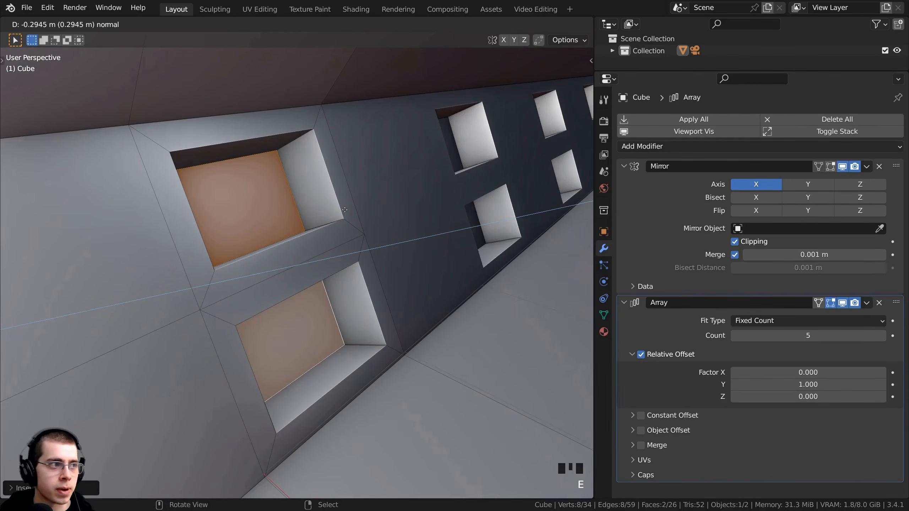
pyautogui.click(344, 210)
# - Duplicate the far side face of both recesses and offset the copies slightly into the openings
pyautogui.moveTo(344, 210); pyautogui.dragTo(352, 196, button='middle')
pyautogui.rightClick(353, 197)
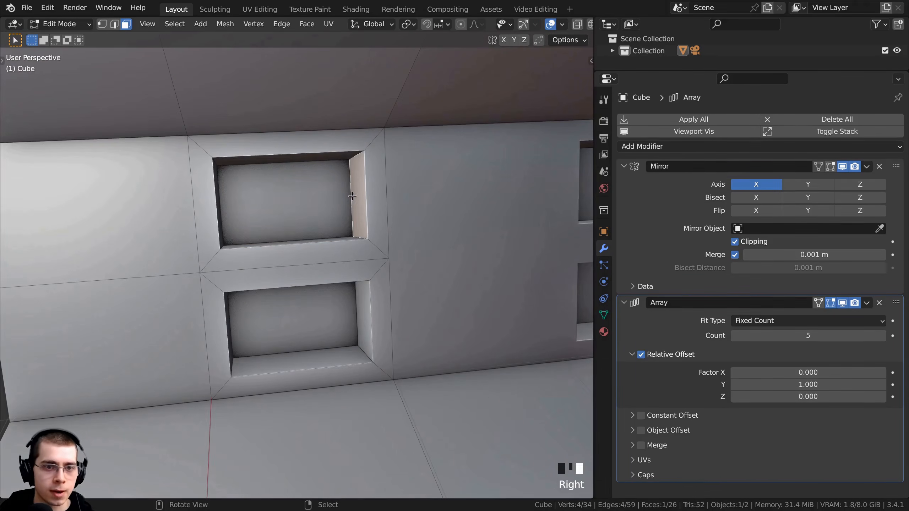
pyautogui.keyDown('shift'); pyautogui.rightClick(361, 296); pyautogui.keyUp('shift')
pyautogui.moveTo(361, 296); pyautogui.dragTo(365, 290, button='middle')
pyautogui.scroll(3, 365, 290)
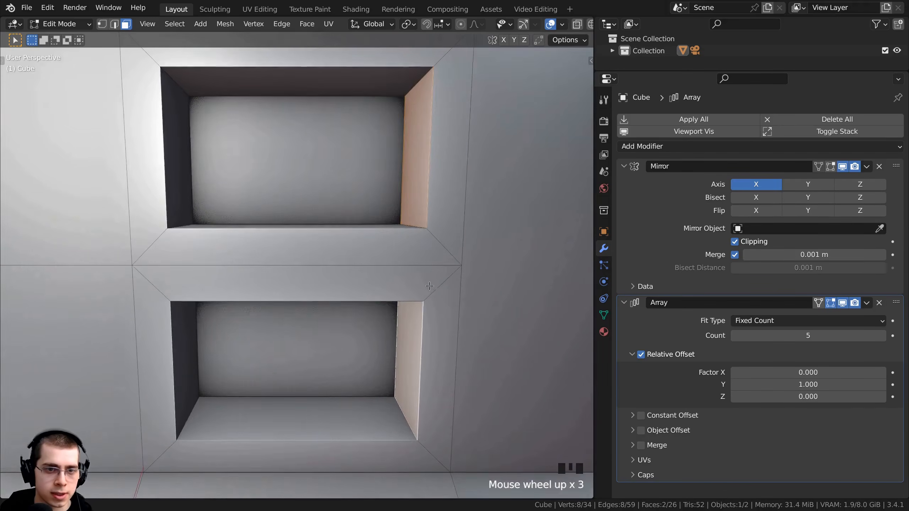
pyautogui.hotkey('shift', 'd')
pyautogui.click(405, 287)
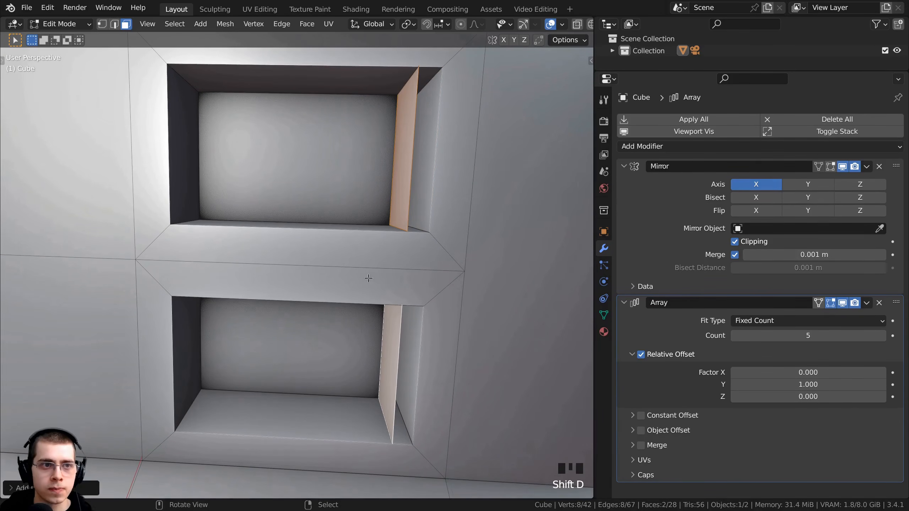
# - Set the transform pivot point to Individual Origins and scale the two duplicated faces down slightly
pyautogui.press('s')
pyautogui.rightClick(391, 59)
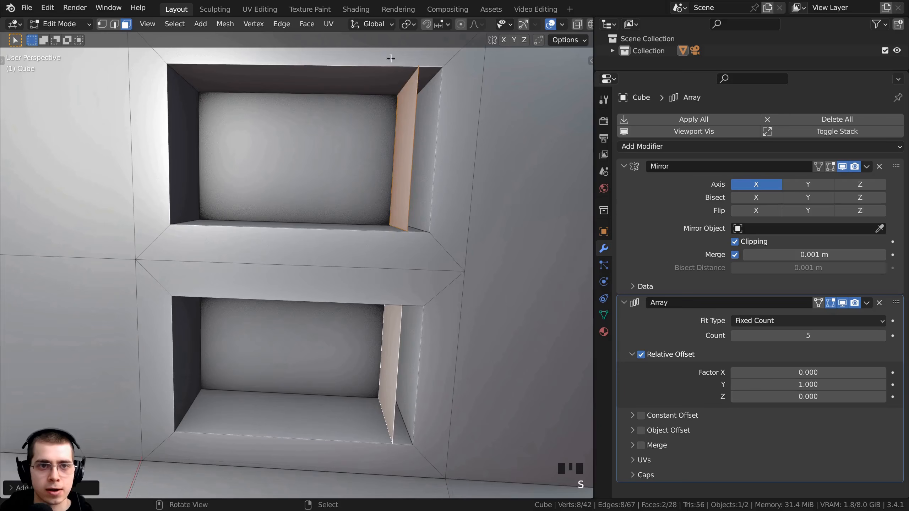
pyautogui.click(407, 25)
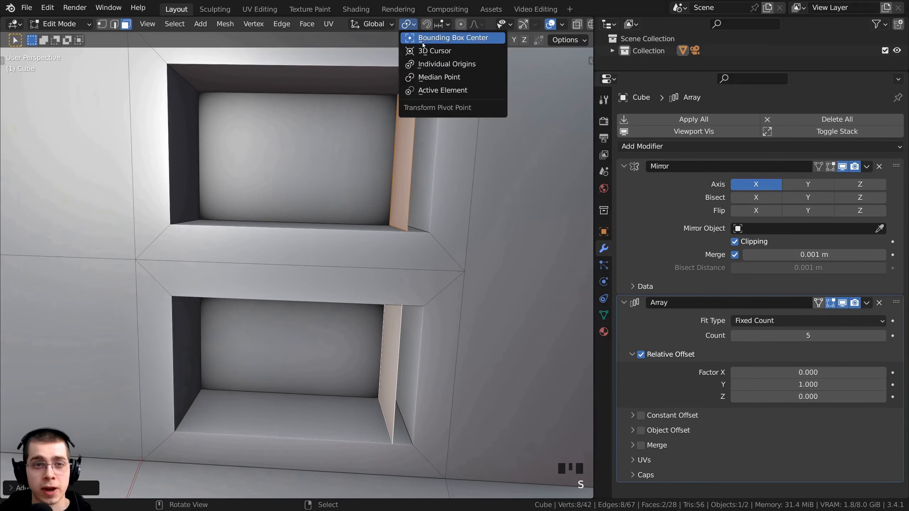
pyautogui.click(431, 64)
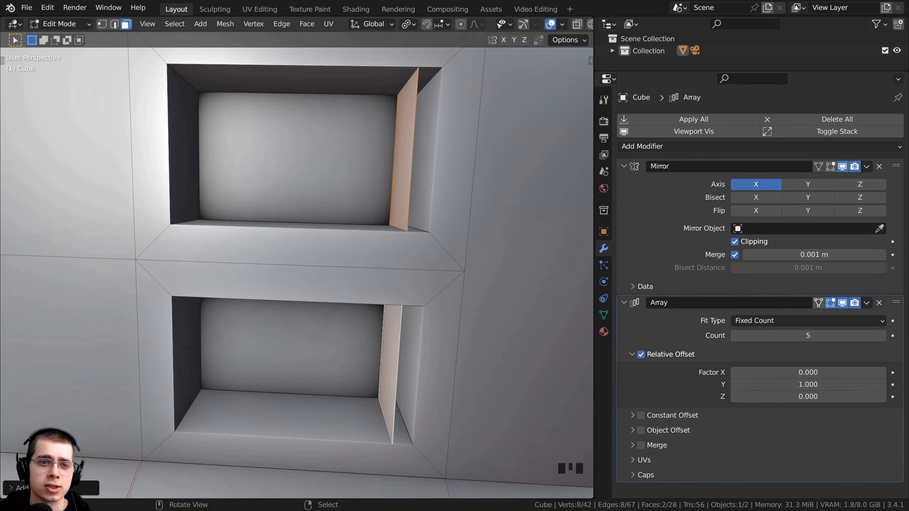
pyautogui.press('s')
pyautogui.click(486, 130)
# - Move the two duplicated faces to about the middle of their recesses
pyautogui.moveTo(419, 146); pyautogui.dragTo(300, 195, button='middle')
pyautogui.press('g')
pyautogui.click(416, 182)
pyautogui.scroll(-2, 300, 195)
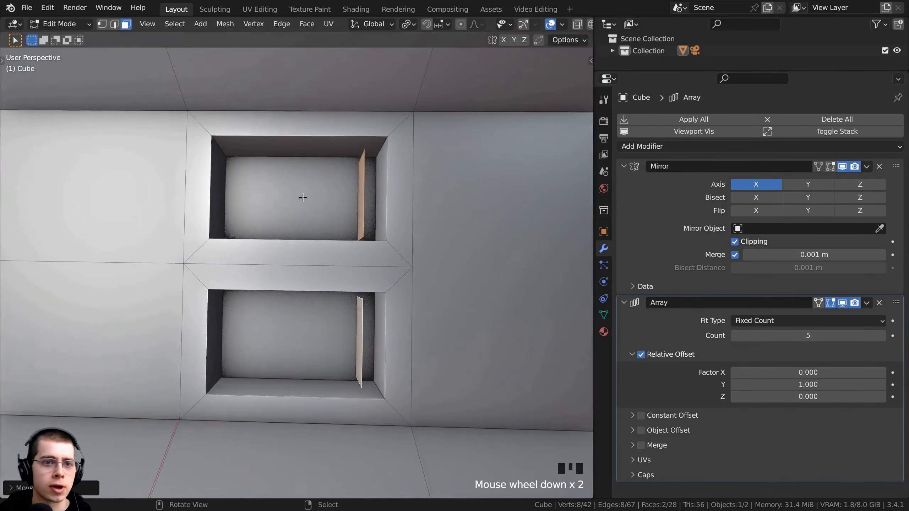
pyautogui.press('g')
pyautogui.click(246, 211)
# - Extrude the two duplicated faces along the global Y axis into blocks filling about half of each recess
pyautogui.press('e')
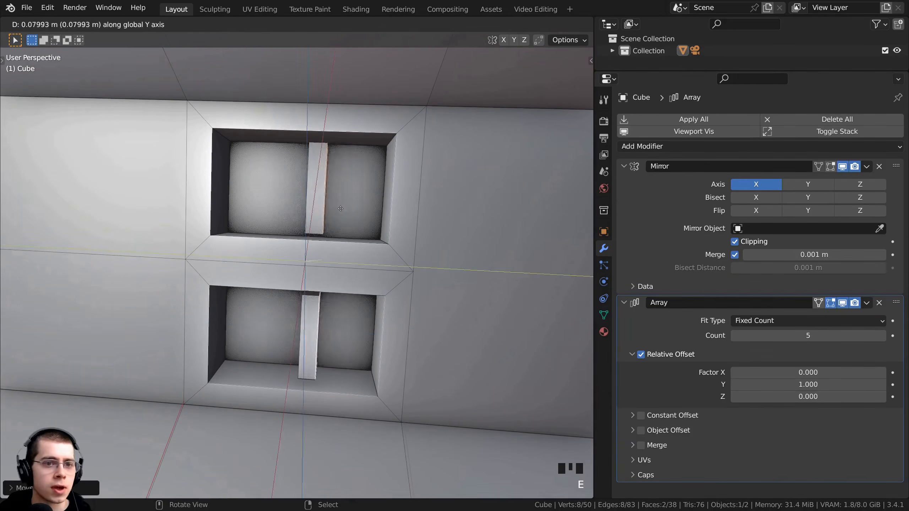
pyautogui.click(295, 208)
pyautogui.moveTo(294, 207); pyautogui.dragTo(340, 215, button='middle')
# - Duplicate the exposed side faces of both recess blocks about 0.35 m along the global Y axis and extrude the copies into thin blocks
pyautogui.rightClick(310, 310)
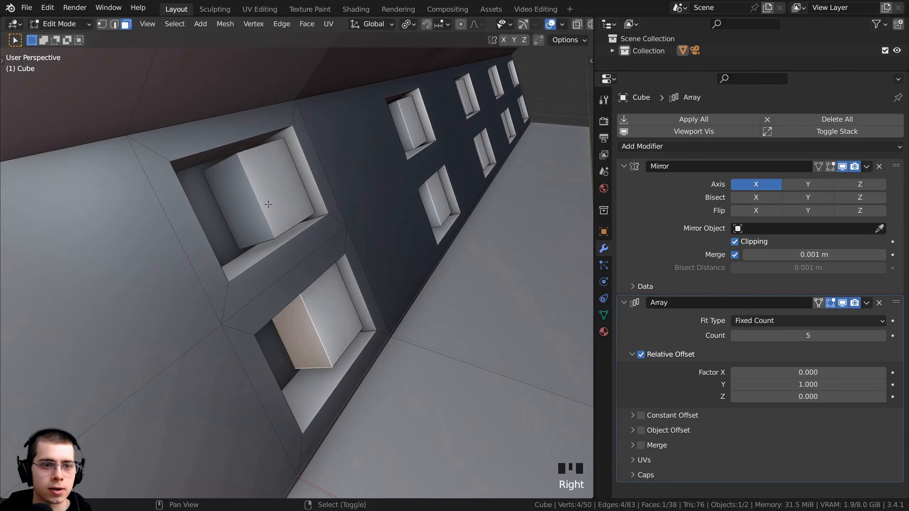
pyautogui.press('l')
pyautogui.press('l')
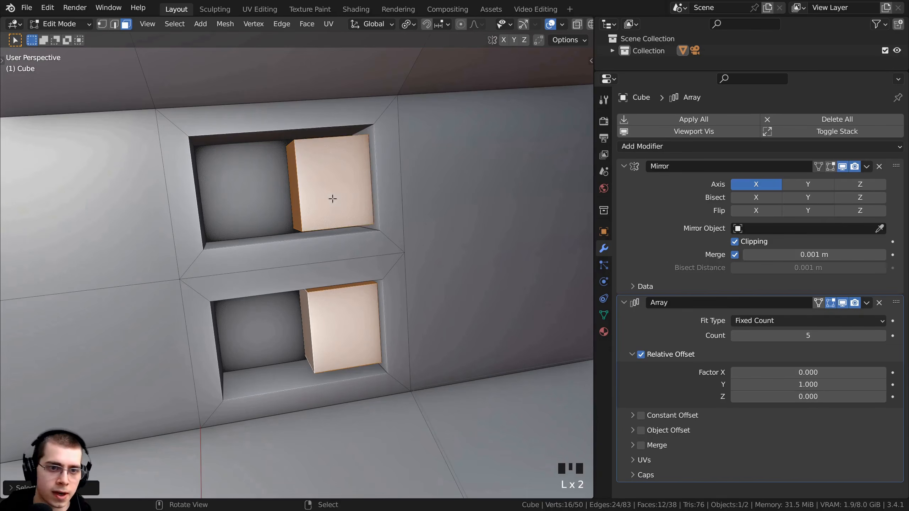
pyautogui.moveTo(333, 199)
pyautogui.mouseDown(button='middle')
pyautogui.moveTo(354, 200)
pyautogui.moveTo(301, 189)
pyautogui.moveTo(337, 189)
pyautogui.moveTo(315, 205)
pyautogui.moveTo(291, 203)
pyautogui.moveTo(344, 205)
pyautogui.moveTo(326, 201)
pyautogui.mouseUp(button='middle')
pyautogui.press('a')
pyautogui.rightClick(325, 199)
pyautogui.keyDown('shift'); pyautogui.moveTo(329, 304); pyautogui.dragTo(349, 308, button='middle'); pyautogui.keyUp('shift')
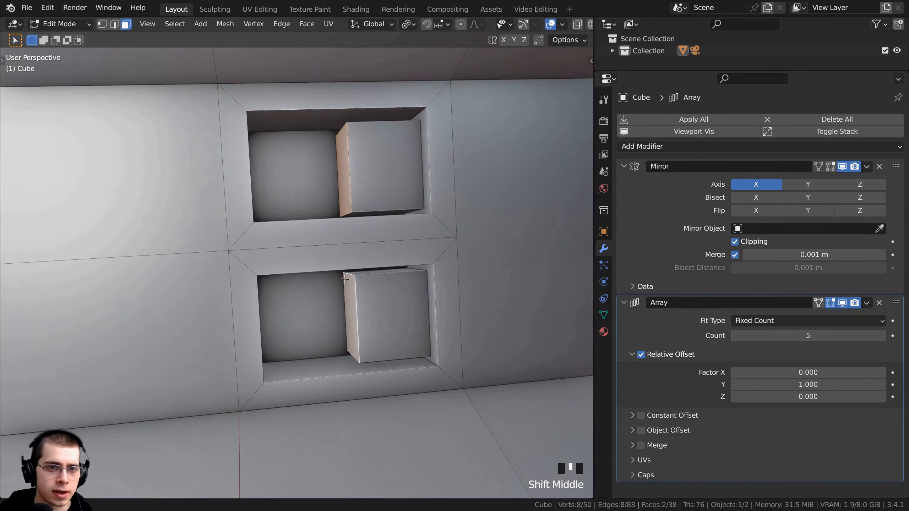
pyautogui.hotkey('shift', 'd')
pyautogui.press('y')
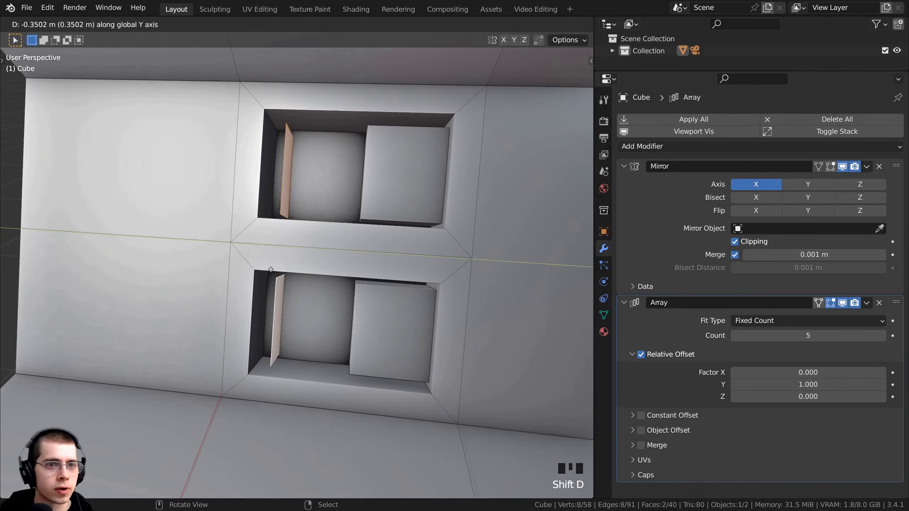
pyautogui.click(269, 262)
pyautogui.moveTo(269, 261); pyautogui.dragTo(302, 154, button='middle')
# - Add a cylinder to the corridor mesh and turn off the Mirror modifier's clipping
pyautogui.scroll(-2, 302, 154)
pyautogui.hotkey('shift', 'a')
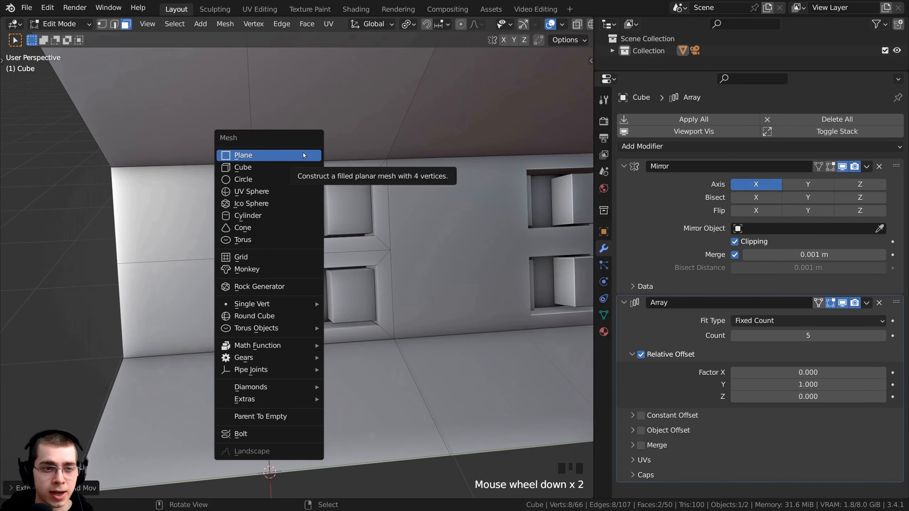
pyautogui.click(252, 219)
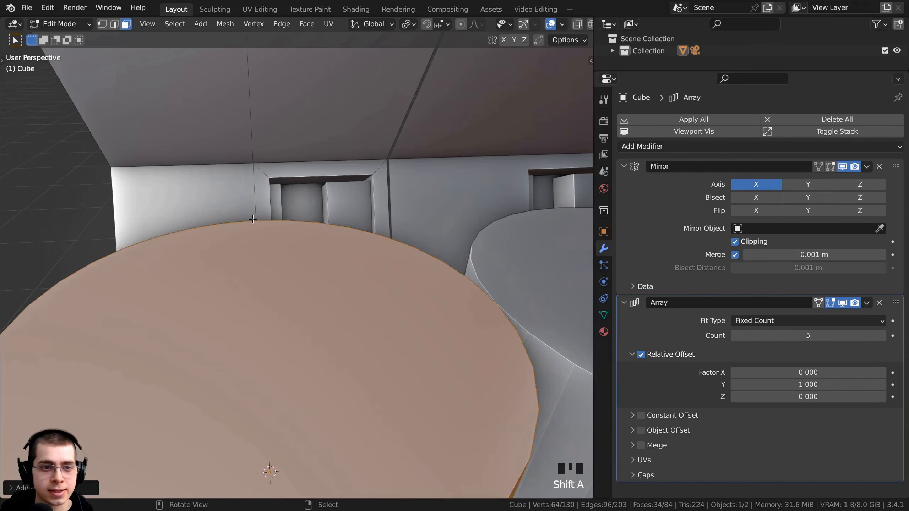
pyautogui.scroll(-5, 253, 219)
pyautogui.moveTo(253, 219); pyautogui.dragTo(613, 282, button='middle')
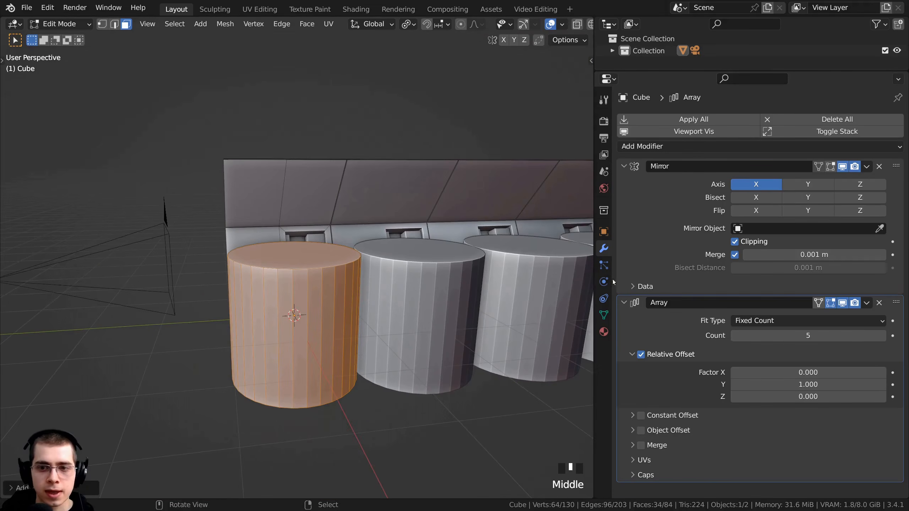
pyautogui.click(735, 242)
pyautogui.moveTo(494, 272); pyautogui.dragTo(520, 288, button='middle')
# - Scale the cylinder down and move it into the gap between the blocks in the upper recess
pyautogui.press('s')
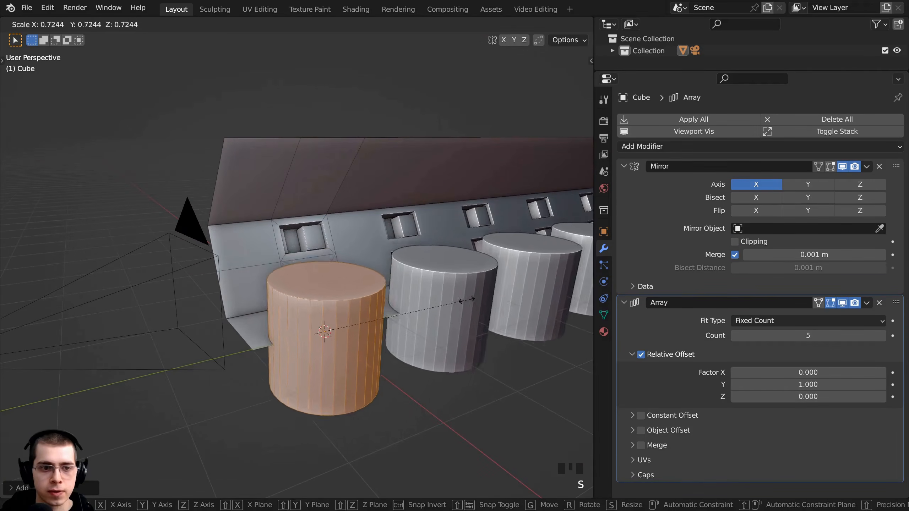
pyautogui.click(354, 334)
pyautogui.moveTo(354, 334); pyautogui.dragTo(387, 331, button='middle')
pyautogui.press('g')
pyautogui.click(293, 248)
pyautogui.moveTo(292, 247); pyautogui.dragTo(521, 255, button='middle')
pyautogui.scroll(5, 343, 250)
pyautogui.press('g')
pyautogui.click(358, 248)
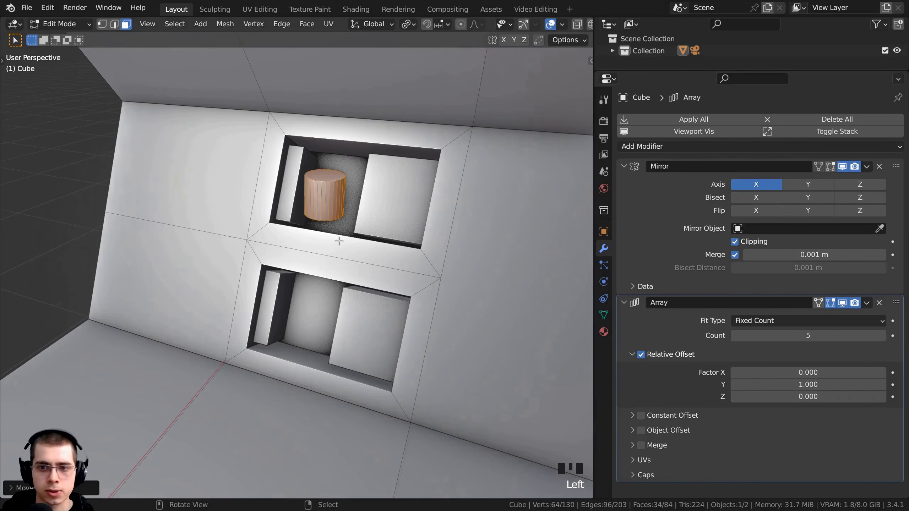
# - Rotate the cylinder 90 degrees in the right orthographic view so it lies along the wall
pyautogui.scroll(-3, 339, 241)
pyautogui.scroll(2, 420, 250)
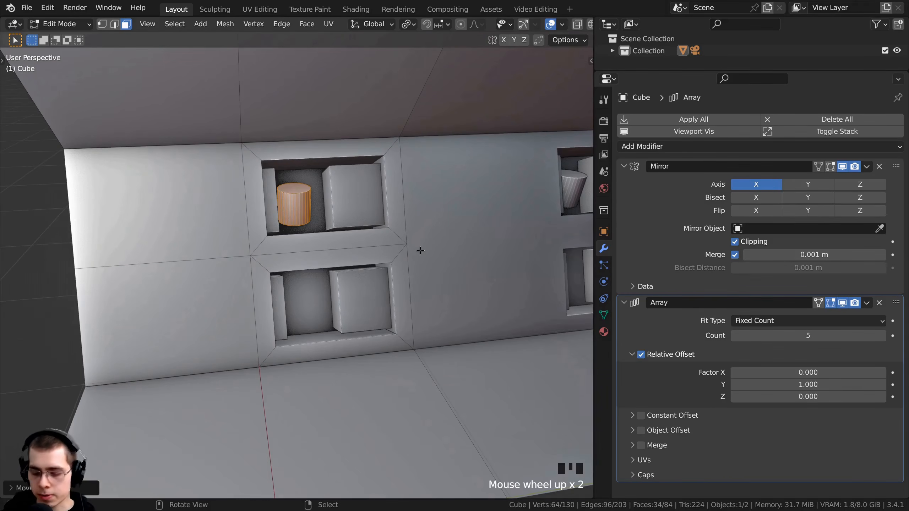
pyautogui.press('KP_1')
pyautogui.press('KP_3')
pyautogui.scroll(3, 420, 250)
pyautogui.keyDown('shift'); pyautogui.moveTo(420, 250); pyautogui.dragTo(393, 235, button='middle'); pyautogui.keyUp('shift')
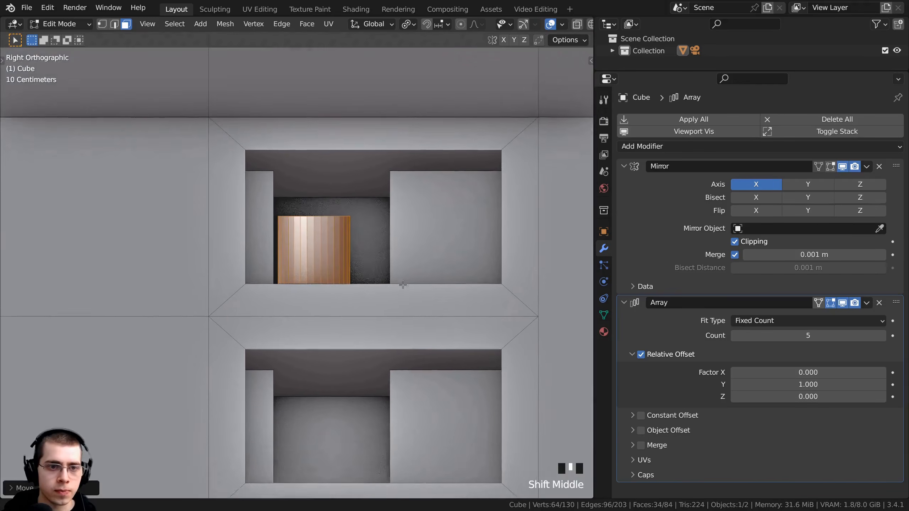
pyautogui.write('r90')
pyautogui.press('Return')
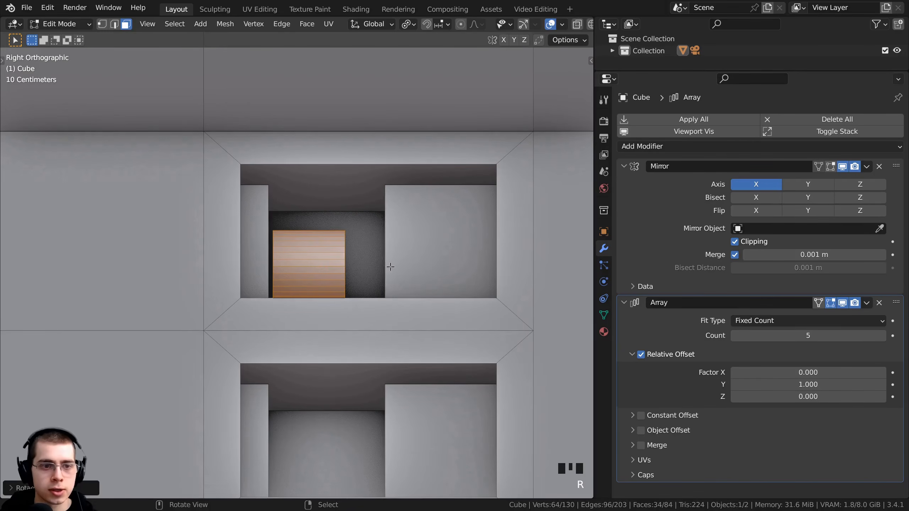
# - Stretch the rotated cylinder lengthwise along the wall and scale it down overall into a thin pipe
pyautogui.press('s')
pyautogui.press('x')
pyautogui.click(505, 286)
pyautogui.press('s')
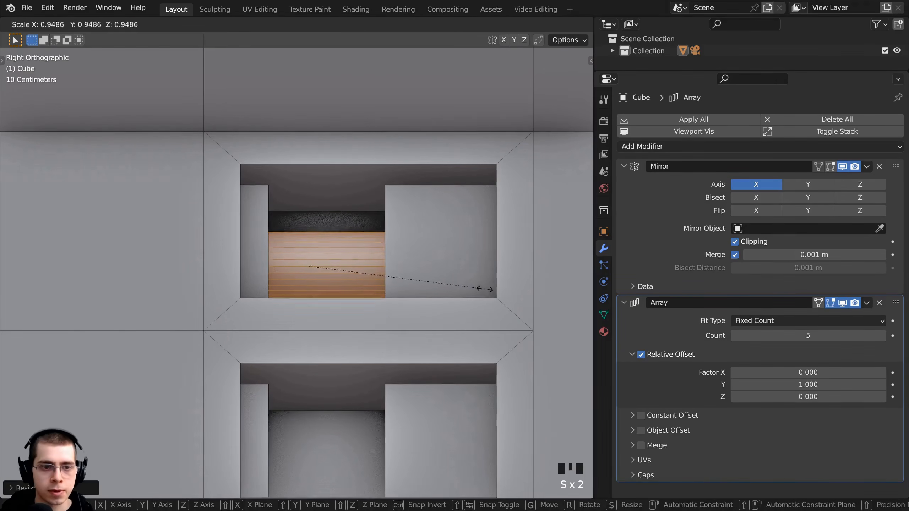
pyautogui.click(453, 273)
pyautogui.press('s')
pyautogui.click(405, 253)
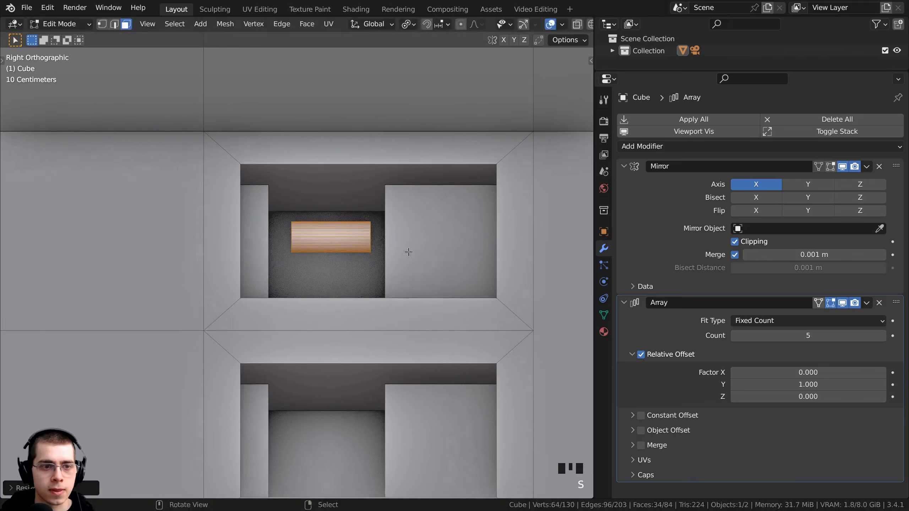
# - Lengthen the pipe again and center it in the gap, scaling it to span between the two upper blocks
pyautogui.press('s')
pyautogui.press('x')
pyautogui.click(491, 253)
pyautogui.press('g')
pyautogui.click(490, 244)
pyautogui.press('s')
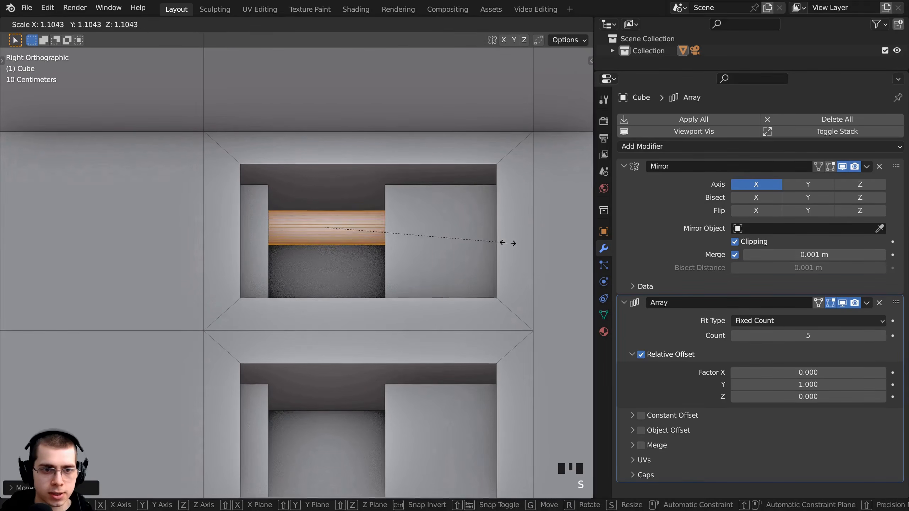
pyautogui.click(507, 243)
# - Refine the pipe's size and reposition it in the upper part of the gap between the blocks
pyautogui.moveTo(507, 245); pyautogui.dragTo(332, 241, button='middle')
pyautogui.press('s')
pyautogui.click(479, 234)
pyautogui.press('s')
pyautogui.click(531, 225)
pyautogui.press('s')
pyautogui.click(483, 257)
pyautogui.press('g')
pyautogui.click(470, 254)
# - Duplicate the pipe and place the copy directly below it in the upper recess
pyautogui.scroll(2, 412, 233)
pyautogui.hotkey('shift', 'd')
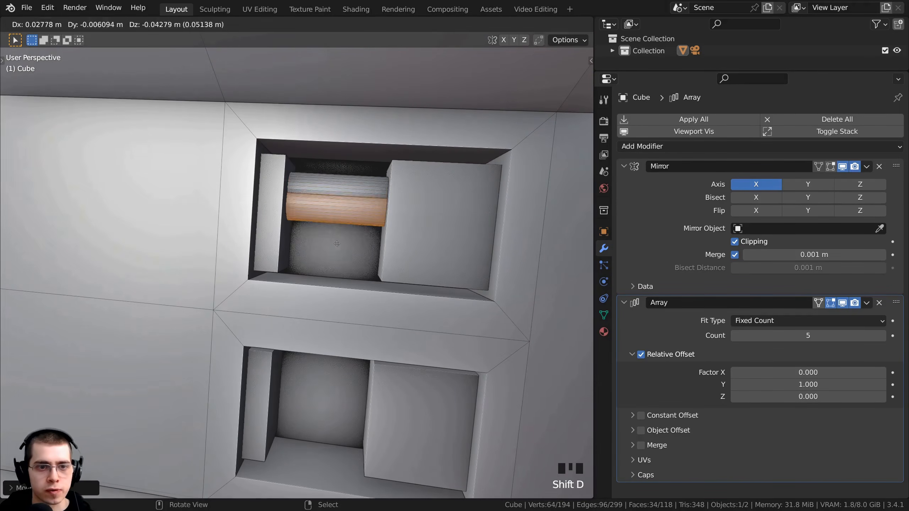
pyautogui.click(338, 264)
pyautogui.moveTo(346, 197); pyautogui.dragTo(342, 198, button='middle')
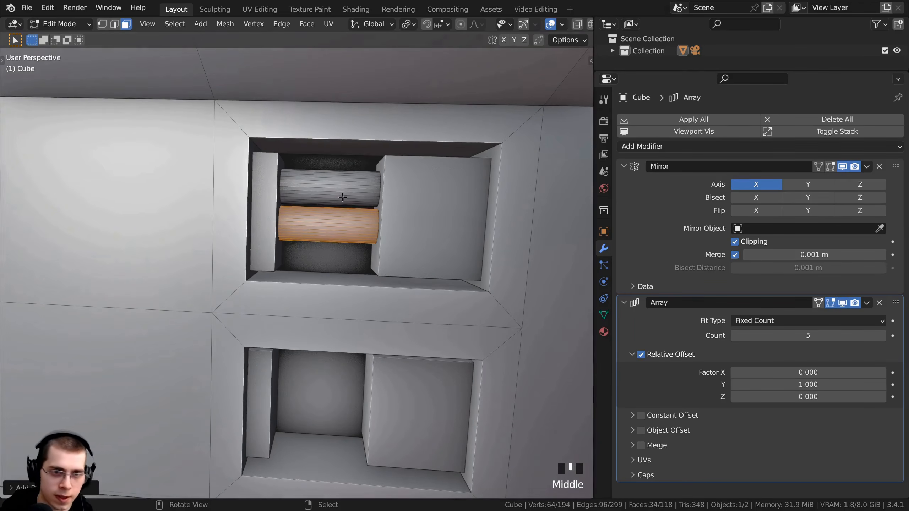
# - Duplicate both pipes and position the copies between the blocks in the lower part of the lower recess
pyautogui.scroll(-2, 338, 184)
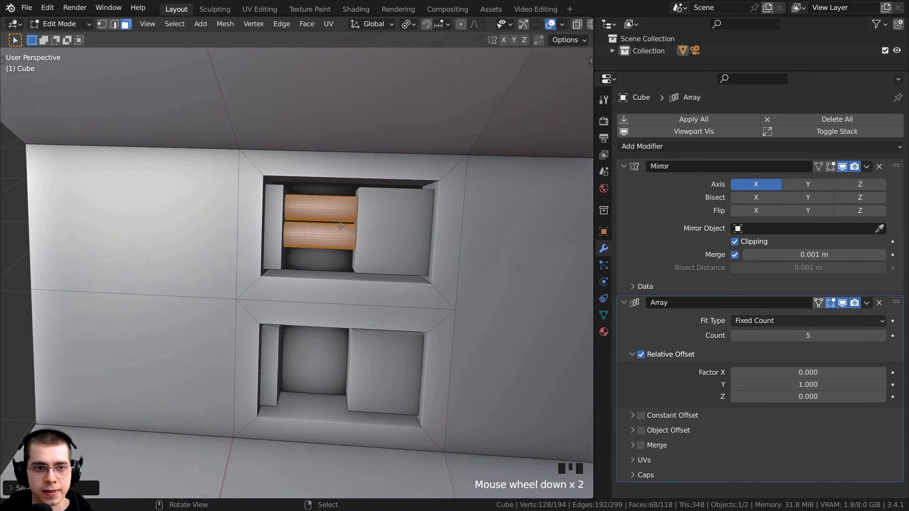
pyautogui.moveTo(337, 184); pyautogui.dragTo(342, 225, button='middle')
pyautogui.hotkey('shift', 'd')
pyautogui.click(337, 292)
pyautogui.moveTo(337, 292); pyautogui.dragTo(430, 262, button='middle')
pyautogui.press('g')
pyautogui.click(252, 230)
pyautogui.press('g')
pyautogui.click(334, 247)
pyautogui.press('g')
pyautogui.click(311, 233)
pyautogui.press('g')
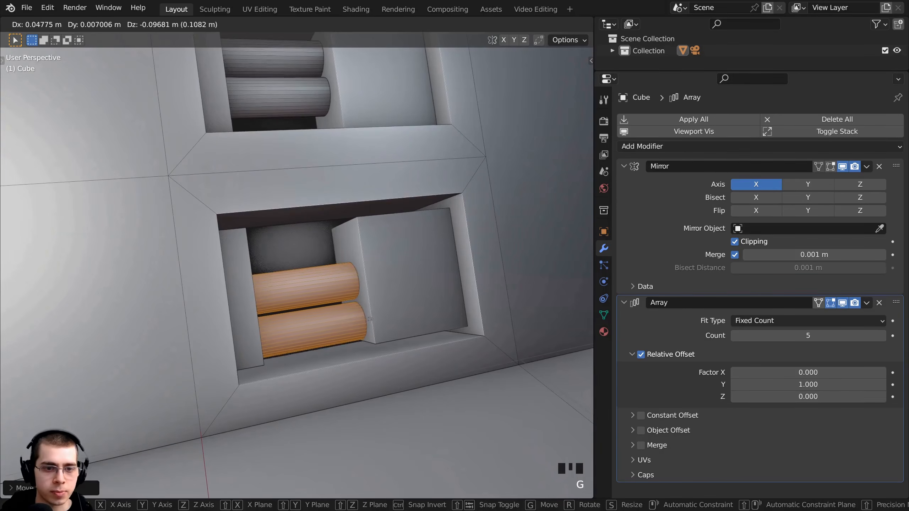
pyautogui.click(320, 281)
# - Delete the upper of the two pipes in the lower recess and adjust the remaining pipe's position
pyautogui.rightClick(321, 280)
pyautogui.press('l')
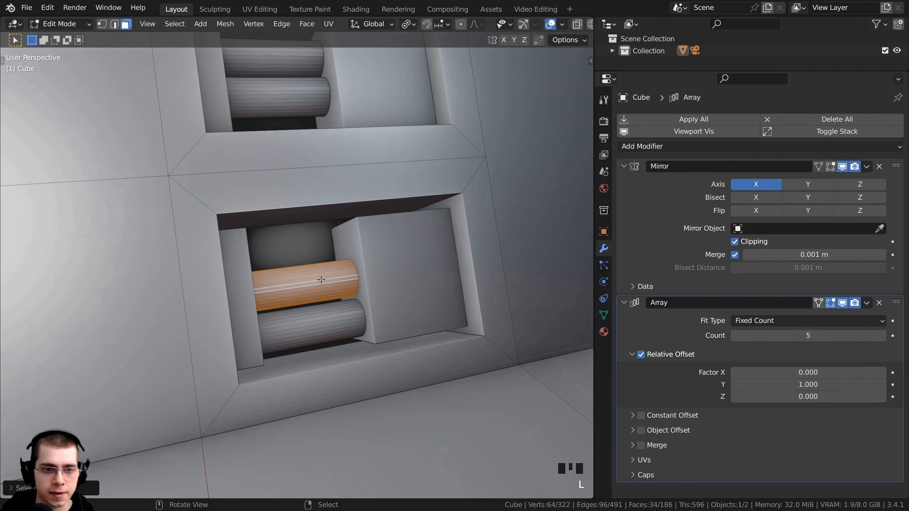
pyautogui.press('x')
pyautogui.click(321, 280)
pyautogui.press('l')
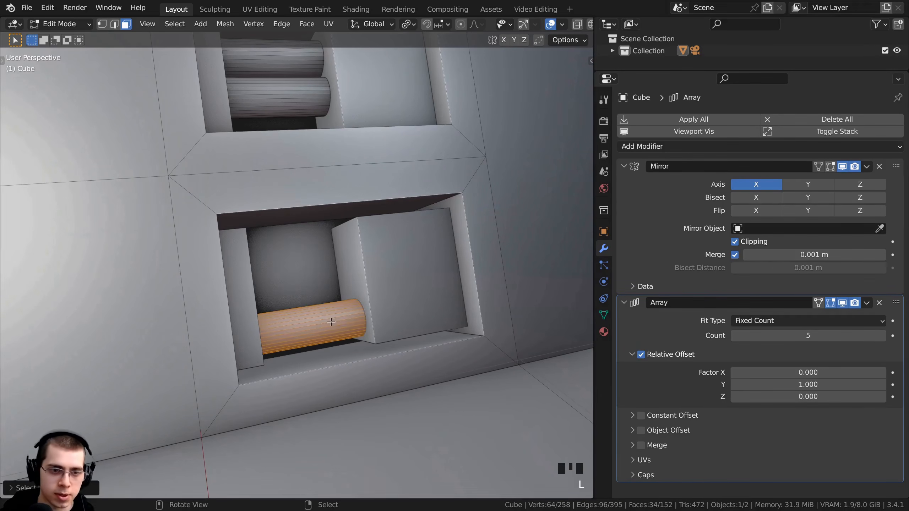
pyautogui.moveTo(330, 320); pyautogui.dragTo(346, 298, button='middle')
pyautogui.press('g')
pyautogui.click(399, 321)
pyautogui.scroll(-4, 283, 298)
pyautogui.hotkey('alt', 'a')
pyautogui.scroll(-2, 254, 305)
pyautogui.scroll(3, 301, 313)
pyautogui.scroll(-1, 300, 313)
pyautogui.scroll(-3, 311, 309)
pyautogui.keyDown('shift'); pyautogui.moveTo(345, 297); pyautogui.dragTo(347, 326, button='middle'); pyautogui.keyUp('shift')
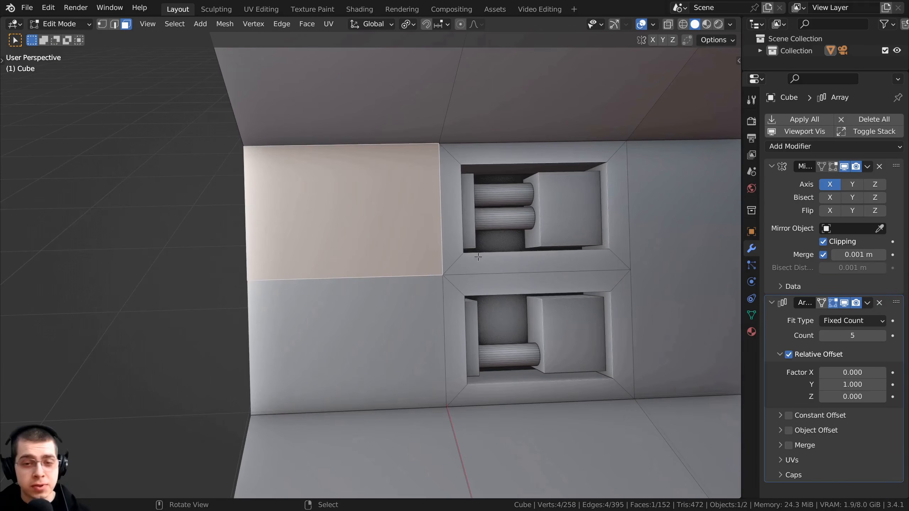
# - Inset the two blank wall panel faces beside the recesses individually, twice, using about 0.01 m thickness for the second inset
pyautogui.click(479, 259)
pyautogui.click(393, 163)
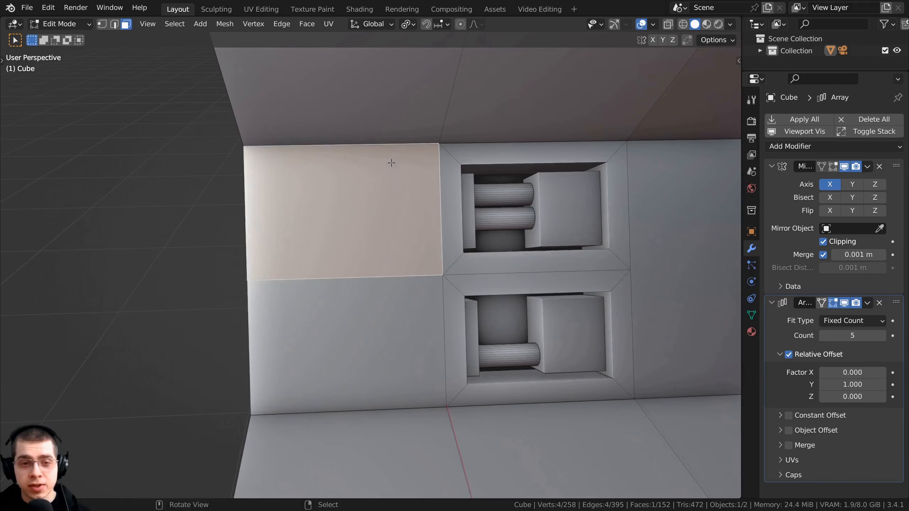
pyautogui.click(382, 304)
pyautogui.keyDown('shift'); pyautogui.moveTo(354, 234); pyautogui.dragTo(375, 222, button='middle'); pyautogui.keyUp('shift')
pyautogui.scroll(1, 375, 222)
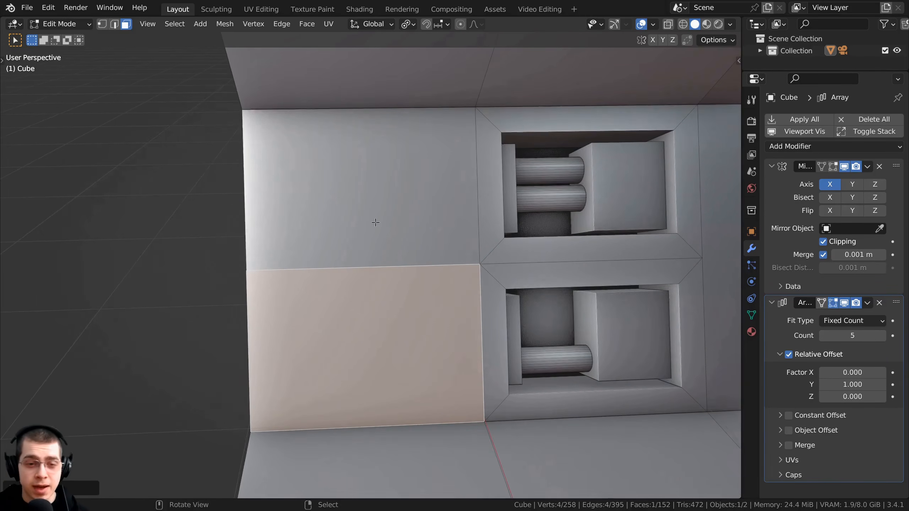
pyautogui.keyDown('shift'); pyautogui.click(379, 203); pyautogui.keyUp('shift')
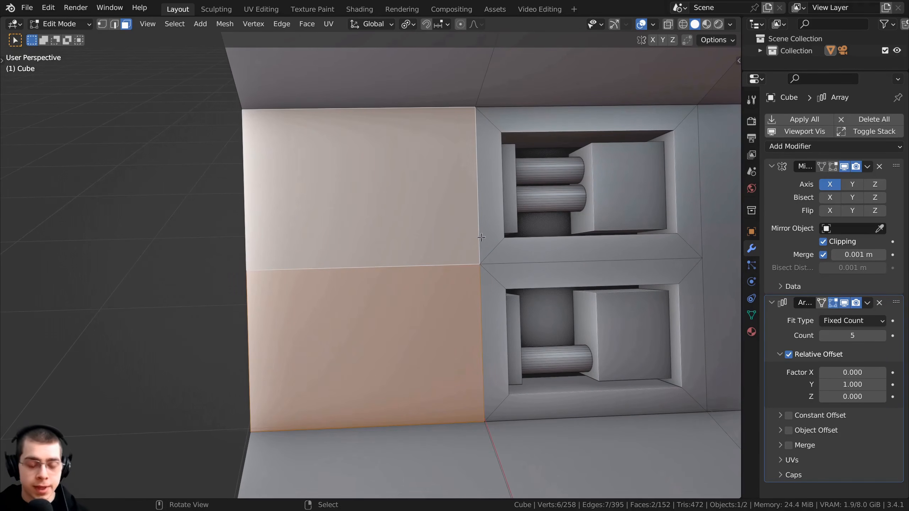
pyautogui.press('i')
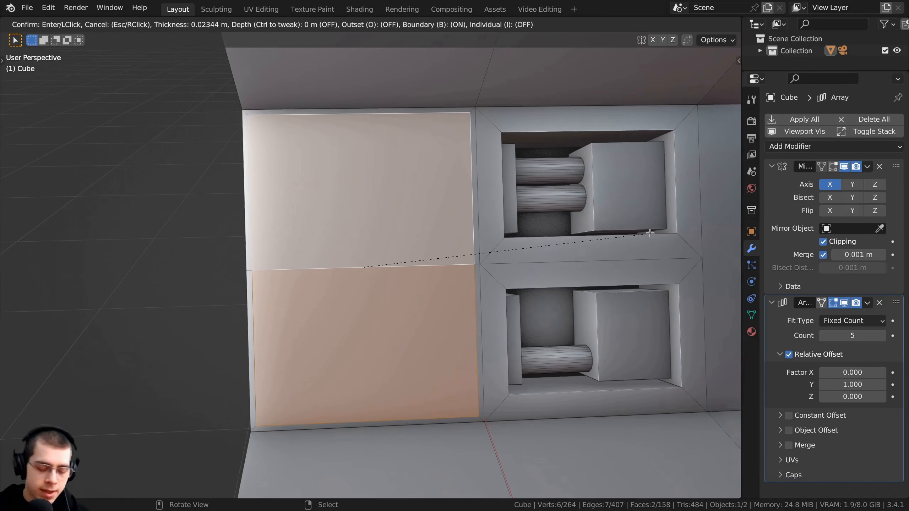
pyautogui.press('i')
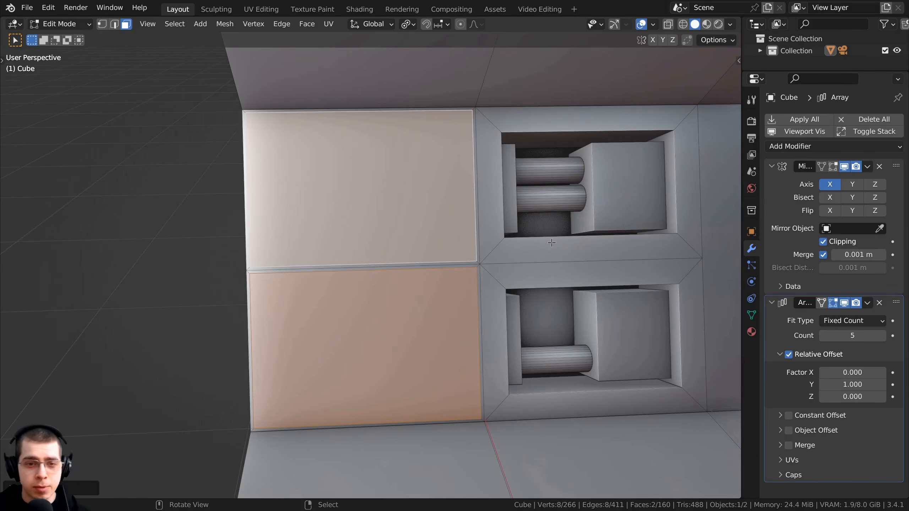
pyautogui.scroll(2, 652, 241)
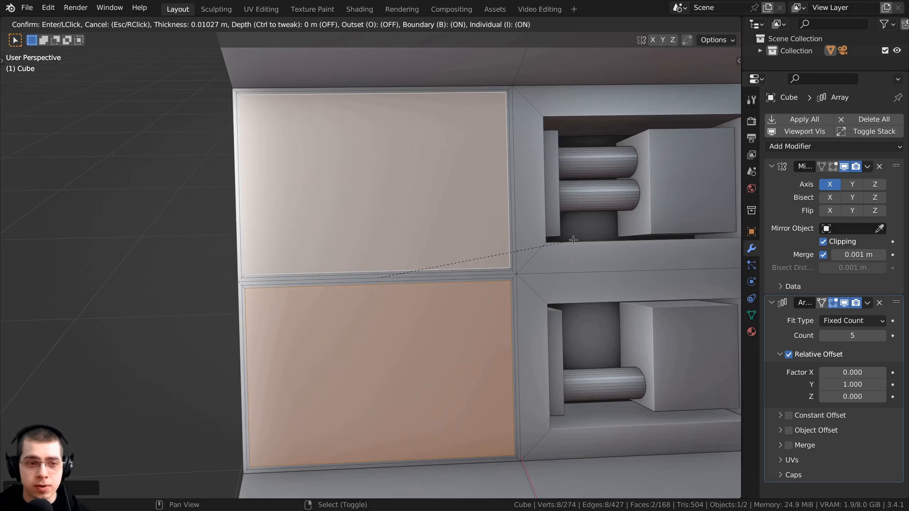
pyautogui.click(573, 240)
# - Knife-cut a diagonal line across the outer upper corner of the upper blank panel's innermost face
pyautogui.keyDown('shift'); pyautogui.moveTo(299, 108); pyautogui.dragTo(390, 157, button='middle'); pyautogui.keyUp('shift')
pyautogui.scroll(1, 390, 157)
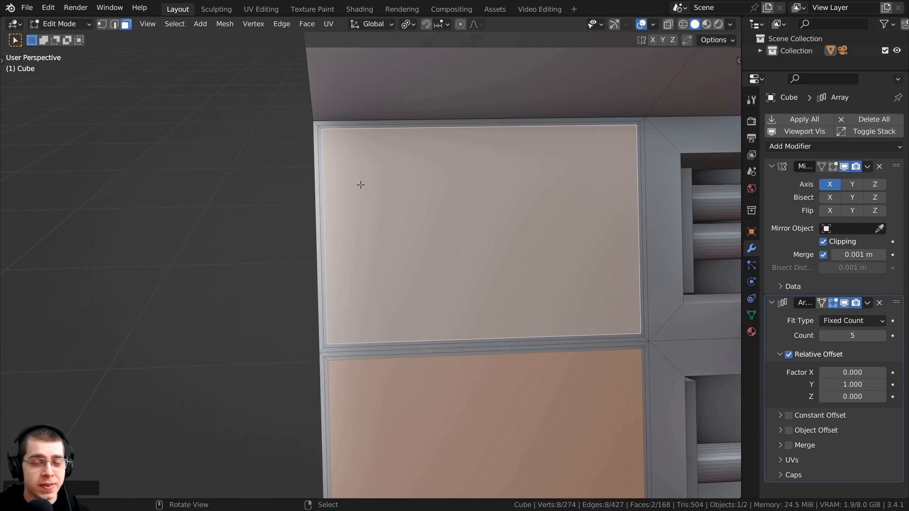
pyautogui.keyDown('shift'); pyautogui.moveTo(361, 185); pyautogui.dragTo(402, 205, button='middle'); pyautogui.keyUp('shift')
pyautogui.scroll(1, 406, 206)
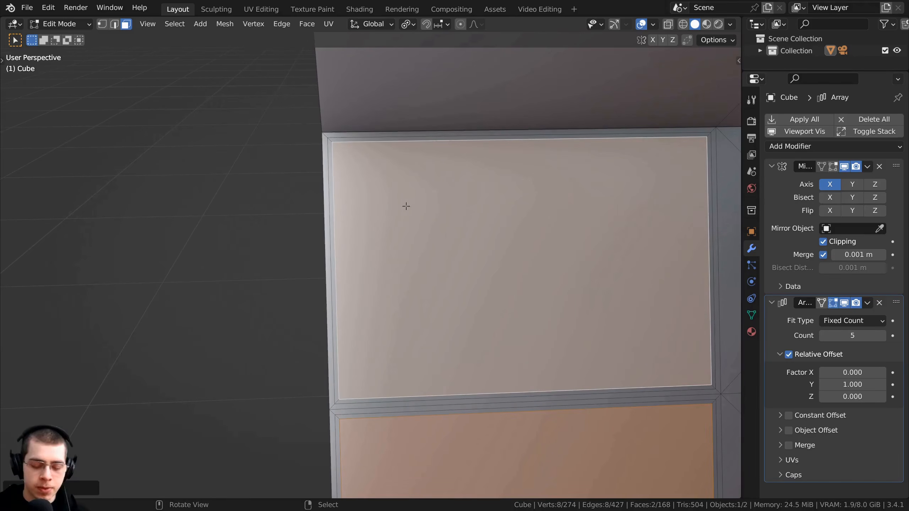
pyautogui.press('k')
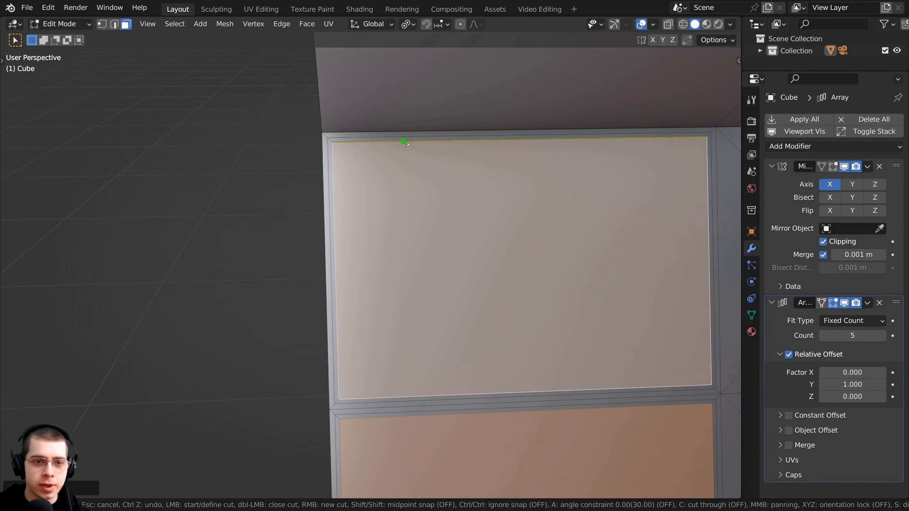
pyautogui.click(437, 141)
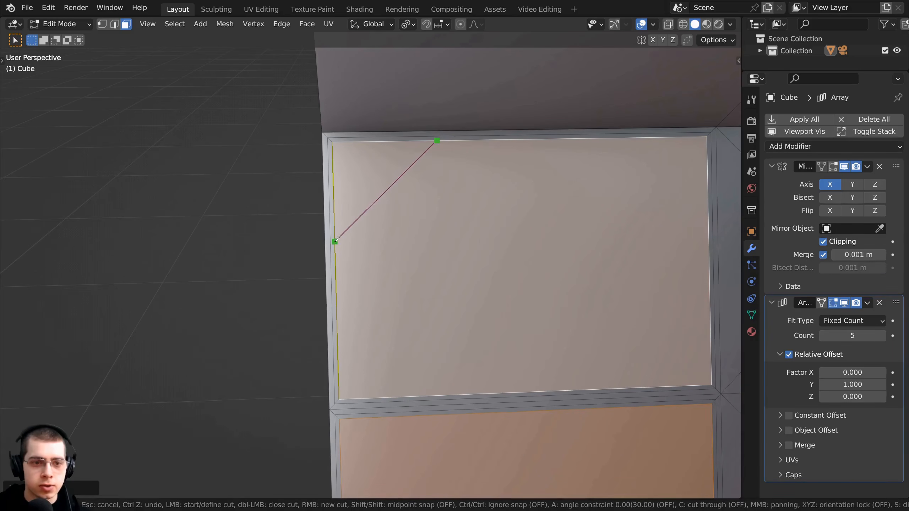
pyautogui.press('Return')
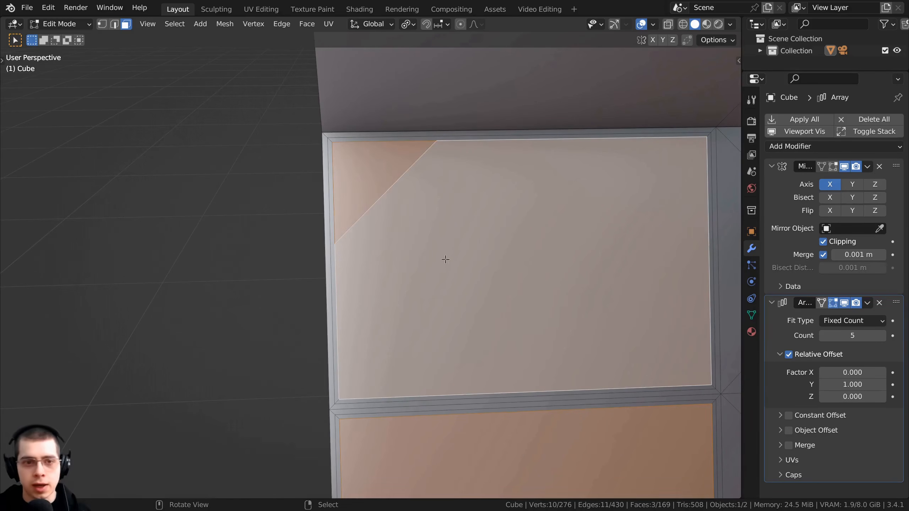
# - Knife-cut a matching diagonal across the outer upper corner of the lower blank panel's innermost face
pyautogui.moveTo(443, 260); pyautogui.dragTo(437, 191, button='middle')
pyautogui.press('k')
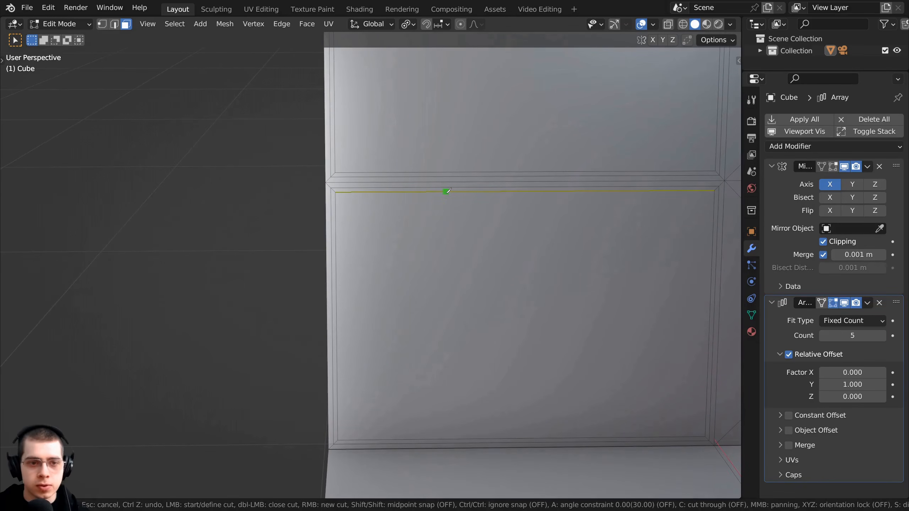
pyautogui.click(449, 191)
pyautogui.click(338, 287)
pyautogui.press('Return')
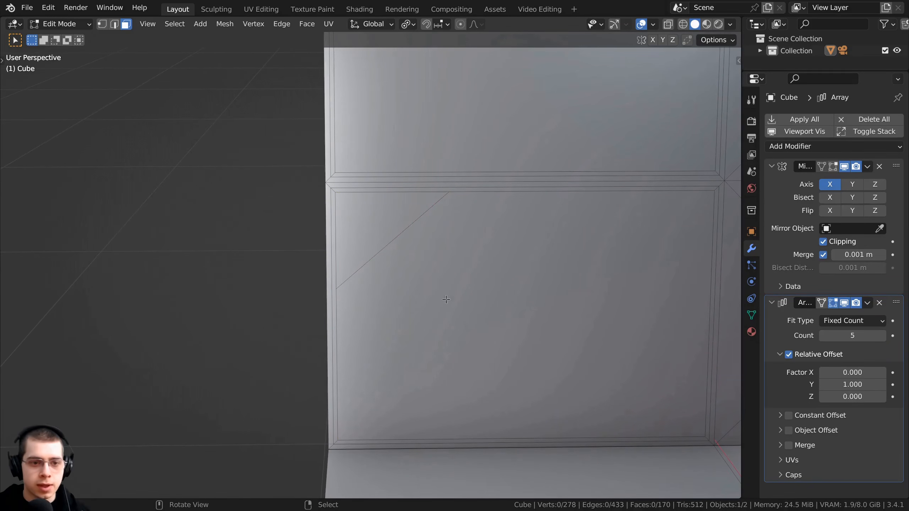
# - Knife-cut the lower blank panel's lower inner corner diagonally and inset all five innermost panel faces individually by about 0.008 m
pyautogui.moveTo(447, 300); pyautogui.dragTo(414, 228, button='middle')
pyautogui.press('k')
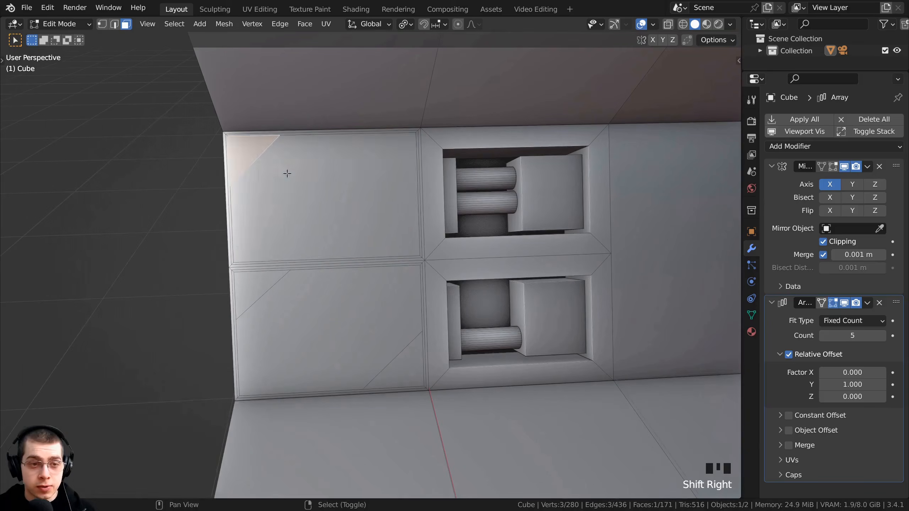
pyautogui.keyDown('shift'); pyautogui.rightClick(287, 215); pyautogui.keyUp('shift')
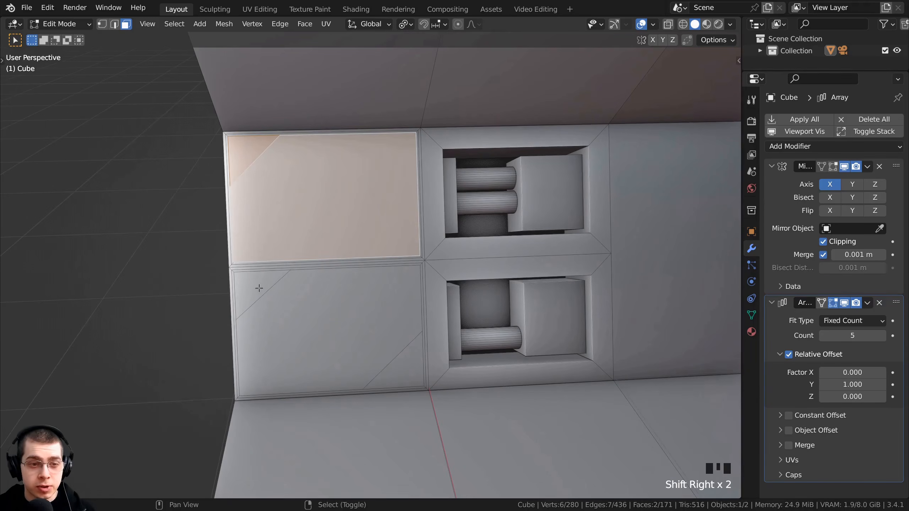
pyautogui.keyDown('shift'); pyautogui.rightClick(259, 289); pyautogui.keyUp('shift')
pyautogui.keyDown('shift'); pyautogui.rightClick(325, 325); pyautogui.keyUp('shift')
pyautogui.keyDown('shift'); pyautogui.rightClick(413, 372); pyautogui.keyUp('shift')
pyautogui.scroll(1, 567, 341)
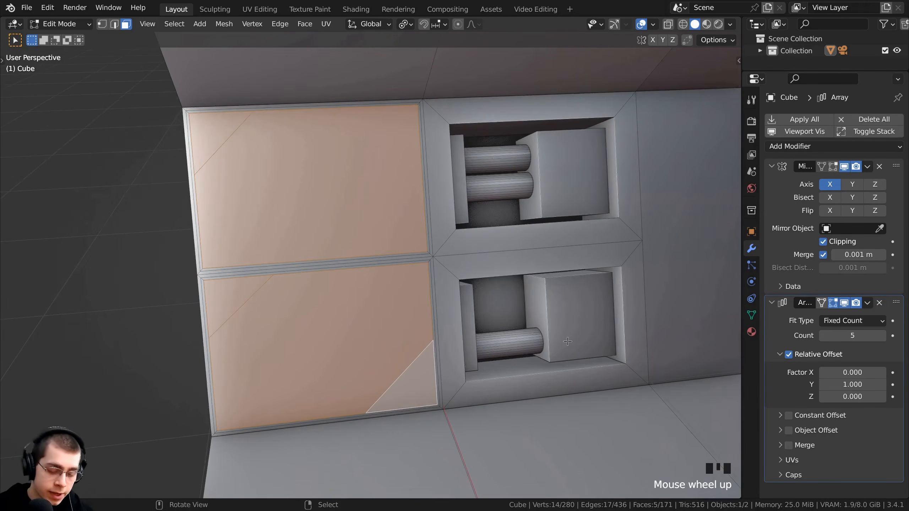
pyautogui.press('i')
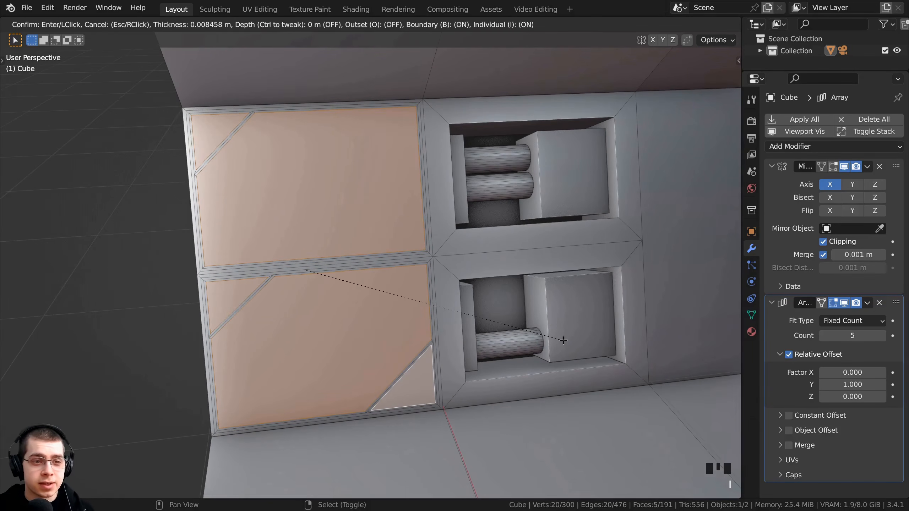
pyautogui.click(563, 341)
# - Extrude both large panel faces and the upper panel's corner face into the corridor, and recess the lower panel's two corner faces
pyautogui.keyDown('shift'); pyautogui.moveTo(299, 339); pyautogui.dragTo(290, 355, button='middle'); pyautogui.keyUp('shift')
pyautogui.rightClick(291, 354)
pyautogui.keyDown('shift'); pyautogui.rightClick(237, 192); pyautogui.keyUp('shift')
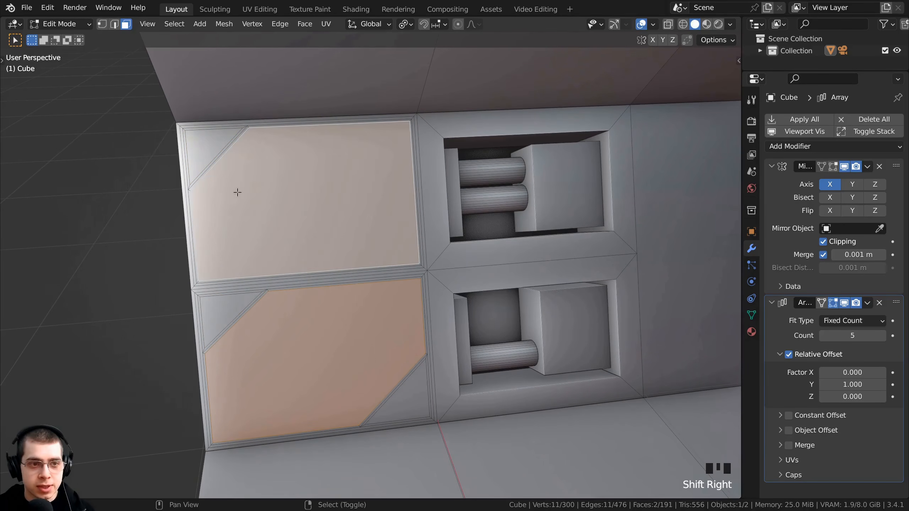
pyautogui.keyDown('shift'); pyautogui.rightClick(206, 155); pyautogui.keyUp('shift')
pyautogui.moveTo(206, 156); pyautogui.dragTo(411, 215, button='middle')
pyautogui.scroll(2, 412, 215)
pyautogui.press('e')
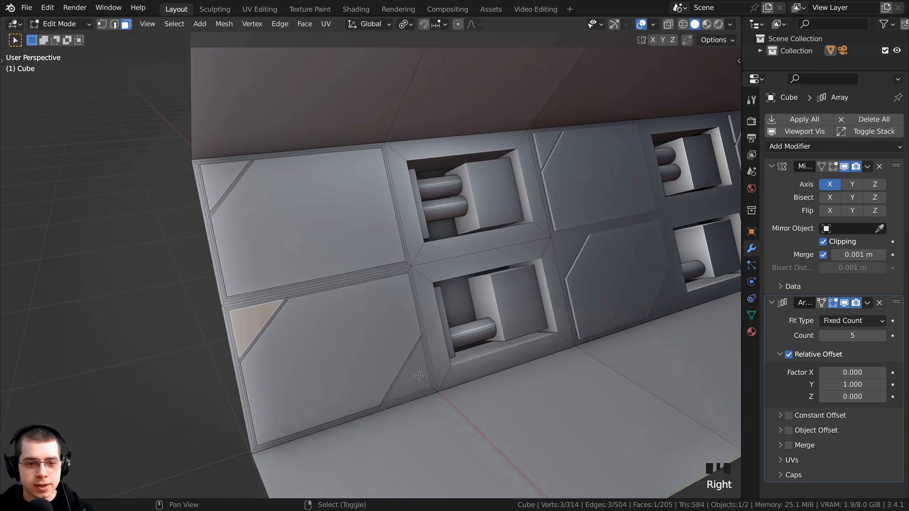
pyautogui.scroll(5, 507, 285)
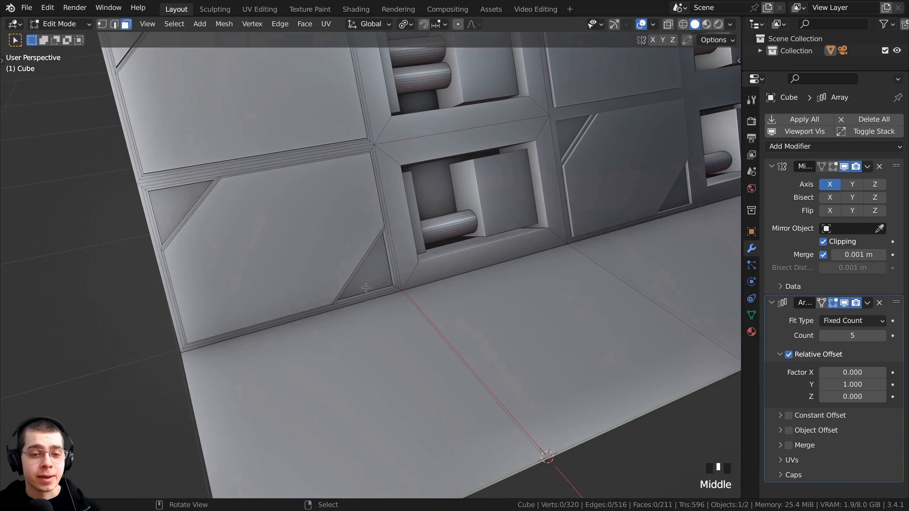
# - Duplicate the segment's two floor faces and raise the copy slightly along Z above the original floor
pyautogui.moveTo(384, 292); pyautogui.dragTo(442, 283, button='middle')
pyautogui.keyDown('shift'); pyautogui.moveTo(442, 283); pyautogui.dragTo(435, 258, button='middle'); pyautogui.keyUp('shift')
pyautogui.rightClick(435, 258)
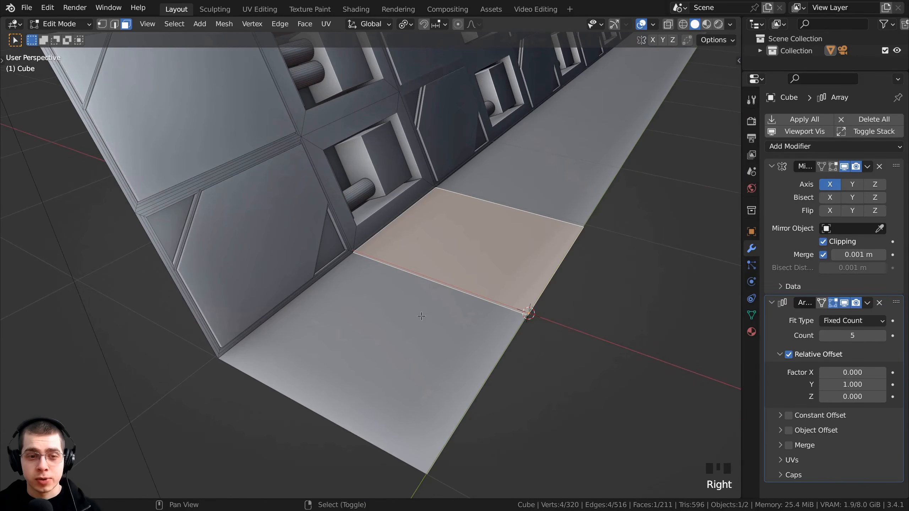
pyautogui.keyDown('shift'); pyautogui.rightClick(420, 317); pyautogui.keyUp('shift')
pyautogui.moveTo(420, 318); pyautogui.dragTo(430, 318, button='middle')
pyautogui.scroll(2, 451, 294)
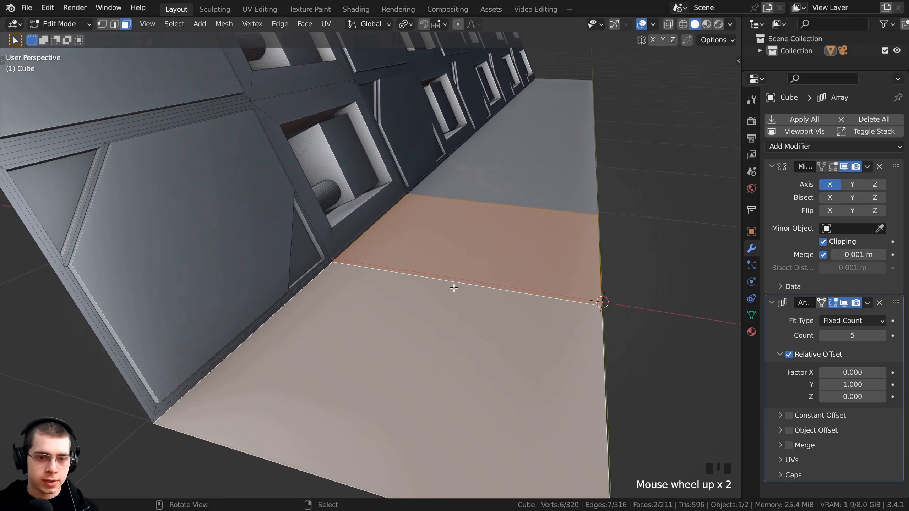
pyautogui.hotkey('shift', 'd')
pyautogui.press('z')
pyautogui.click(455, 261)
# - Shift the duplicated floor faces along X and separate them into their own object
pyautogui.scroll(-2, 409, 261)
pyautogui.moveTo(409, 261); pyautogui.dragTo(514, 271, button='middle')
pyautogui.press('g')
pyautogui.press('x')
pyautogui.click(462, 278)
pyautogui.press('p')
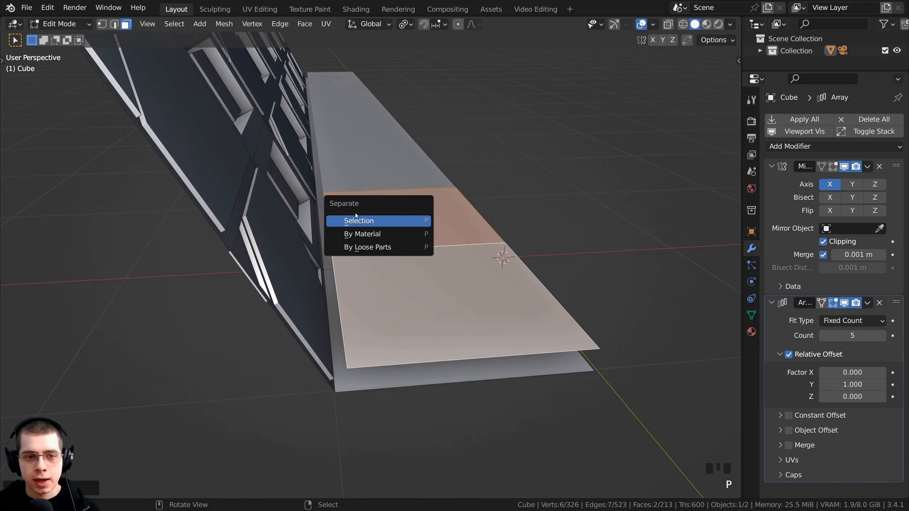
pyautogui.click(368, 222)
# - Extrude the two outer side edges of the separated raised floor downward past the original floor
pyautogui.moveTo(379, 237); pyautogui.dragTo(512, 278, button='middle')
pyautogui.press('Tab')
pyautogui.scroll(-4, 393, 247)
pyautogui.click(394, 247)
pyautogui.scroll(3, 369, 283)
pyautogui.press('Tab')
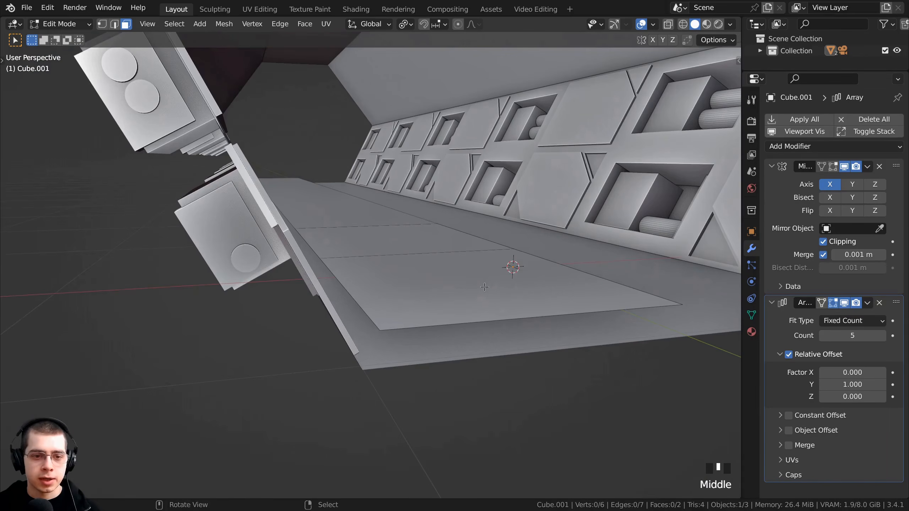
pyautogui.scroll(2, 329, 288)
pyautogui.moveTo(329, 288); pyautogui.dragTo(128, 77, button='middle')
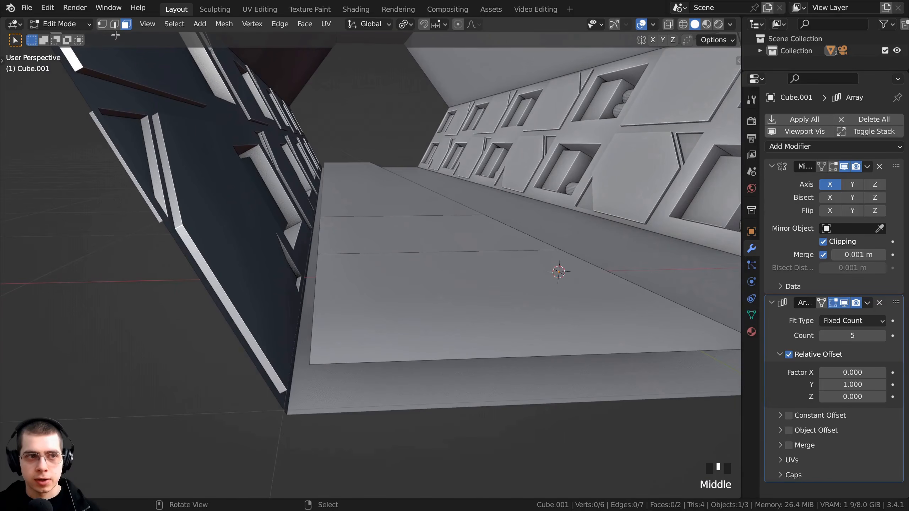
pyautogui.moveTo(267, 132); pyautogui.dragTo(371, 225, button='middle')
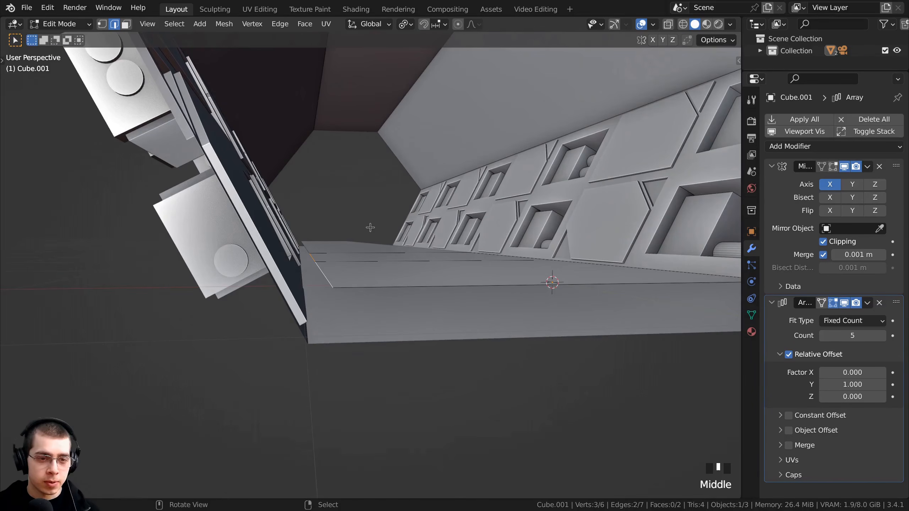
pyautogui.press('e')
pyautogui.click(367, 272)
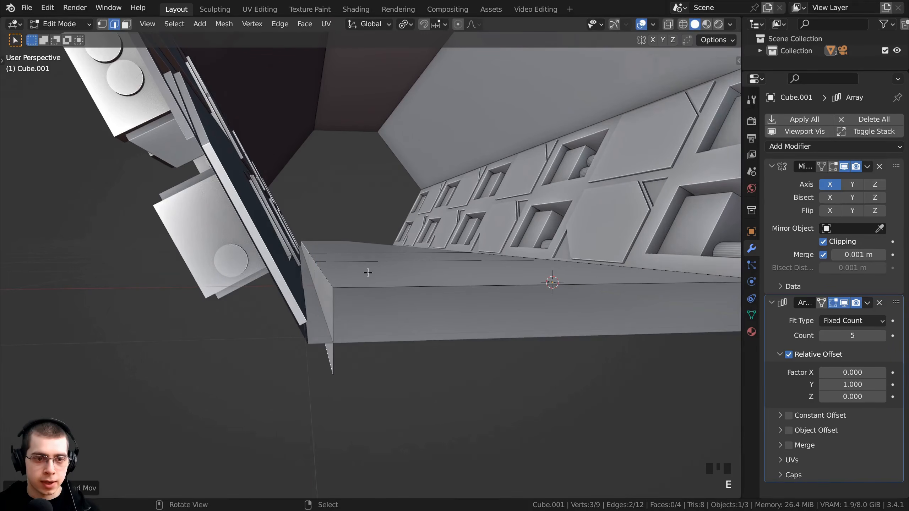
# - Move the whole raised floor mesh about 0.019 m along X
pyautogui.moveTo(367, 272); pyautogui.dragTo(504, 268, button='middle')
pyautogui.press('a')
pyautogui.press('a')
pyautogui.press('a')
pyautogui.scroll(2, 507, 268)
pyautogui.press('g')
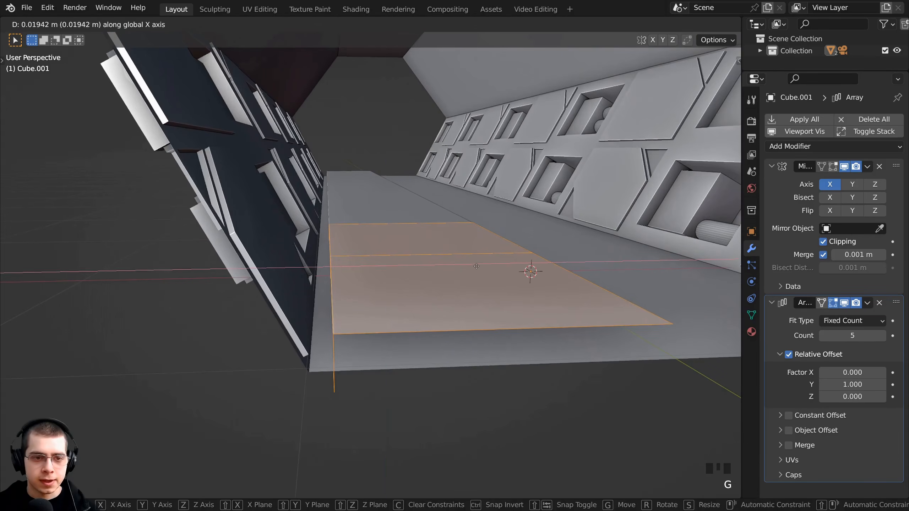
pyautogui.click(475, 266)
# - Add a loop cut across the raised floor's first panel, placed just beside the seam between its two panels
pyautogui.moveTo(475, 266); pyautogui.dragTo(294, 331, button='middle')
pyautogui.press('Tab')
pyautogui.scroll(-3, 326, 327)
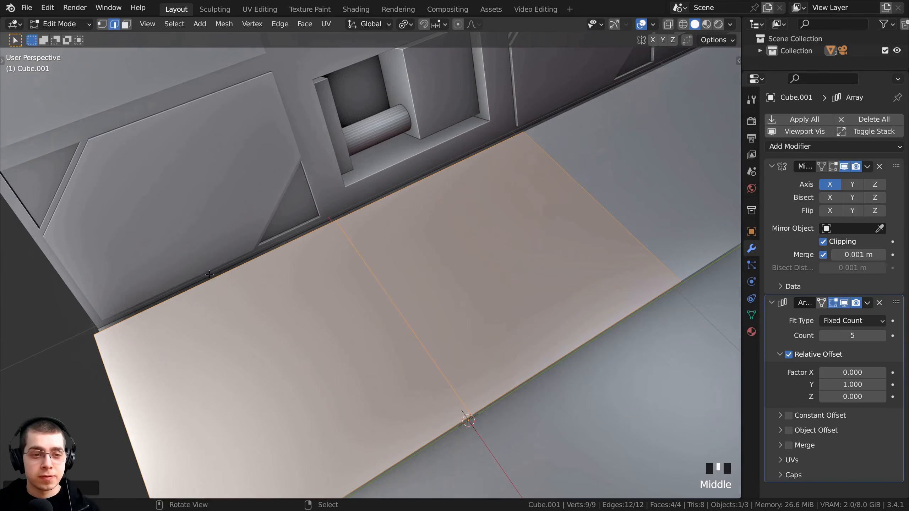
pyautogui.hotkey('ctrl', 'r')
pyautogui.click(164, 302)
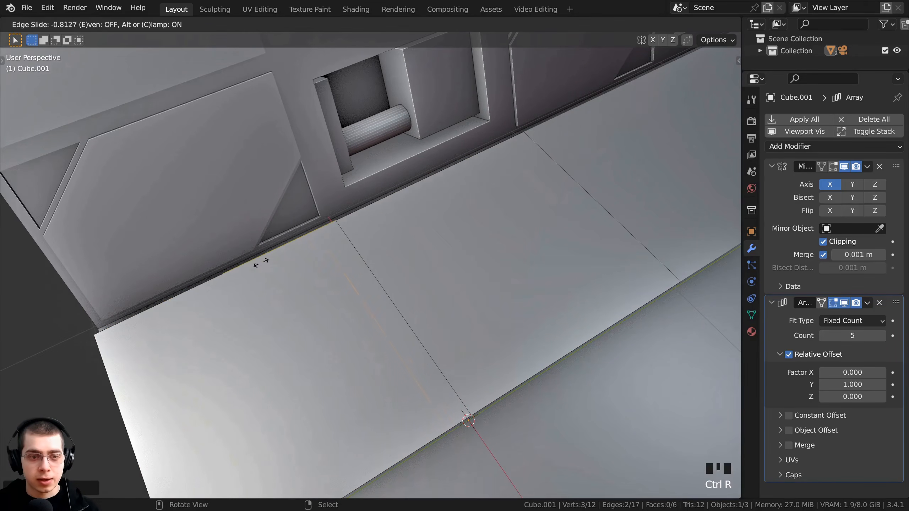
pyautogui.click(283, 257)
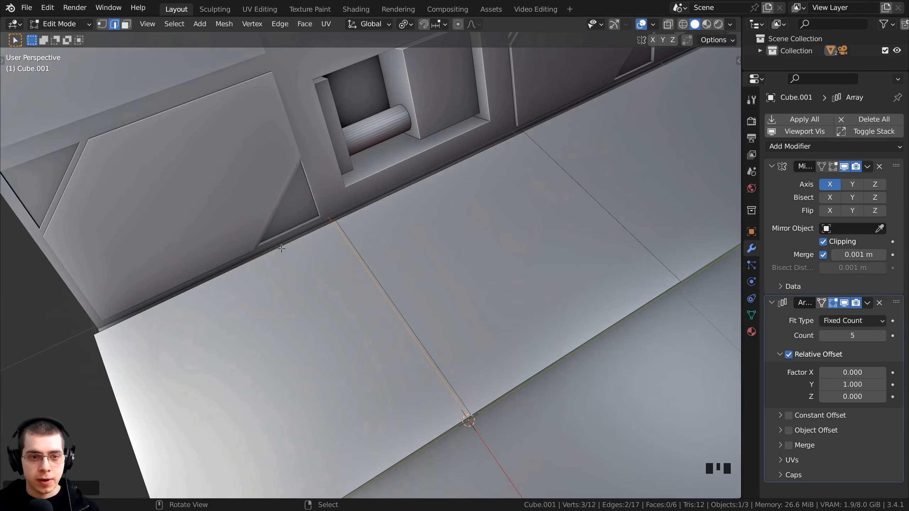
# - Extrude the narrow strip beside the seam, on the floor's top and side, about 0.013 m inward as a groove
pyautogui.moveTo(282, 257); pyautogui.dragTo(232, 172, button='middle')
pyautogui.scroll(2, 232, 172)
pyautogui.click(126, 24)
pyautogui.keyDown('shift'); pyautogui.moveTo(340, 272); pyautogui.dragTo(358, 283, button='middle'); pyautogui.keyUp('shift')
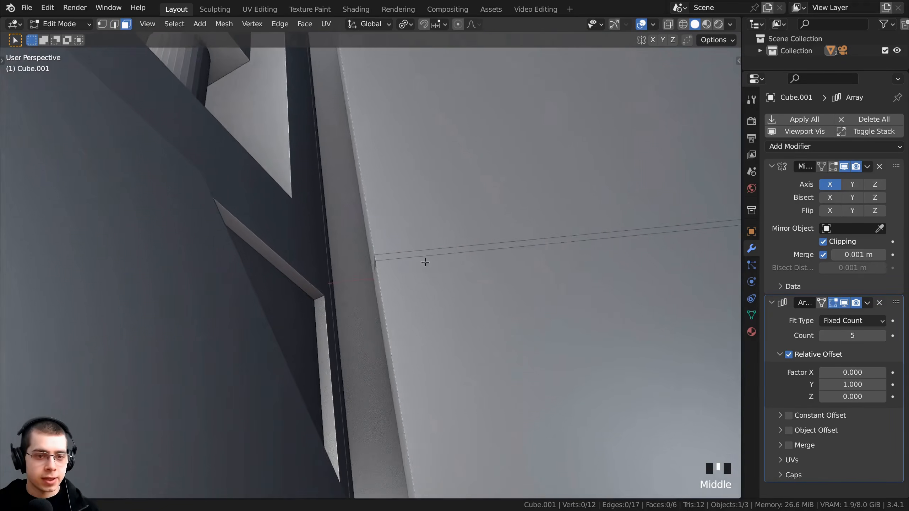
pyautogui.scroll(4, 358, 282)
pyautogui.click(365, 270)
pyautogui.keyDown('shift'); pyautogui.click(399, 264); pyautogui.keyUp('shift')
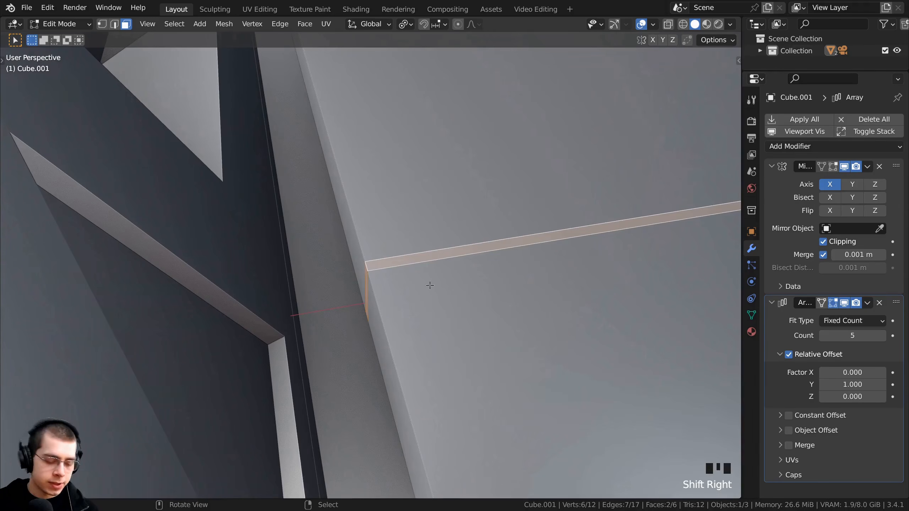
pyautogui.moveTo(429, 285); pyautogui.dragTo(426, 283, button='middle')
pyautogui.press('e')
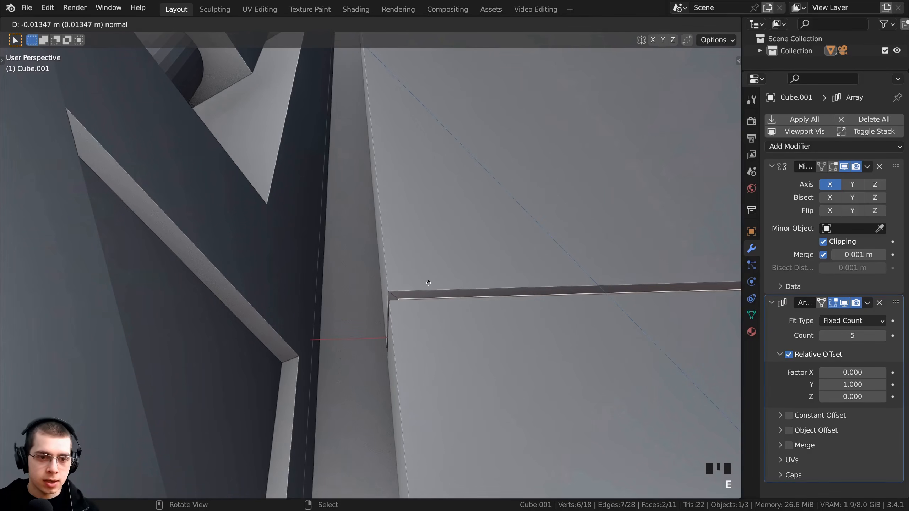
pyautogui.click(427, 284)
pyautogui.press('Tab')
pyautogui.scroll(-6, 506, 303)
pyautogui.moveTo(506, 303); pyautogui.dragTo(543, 256, button='middle')
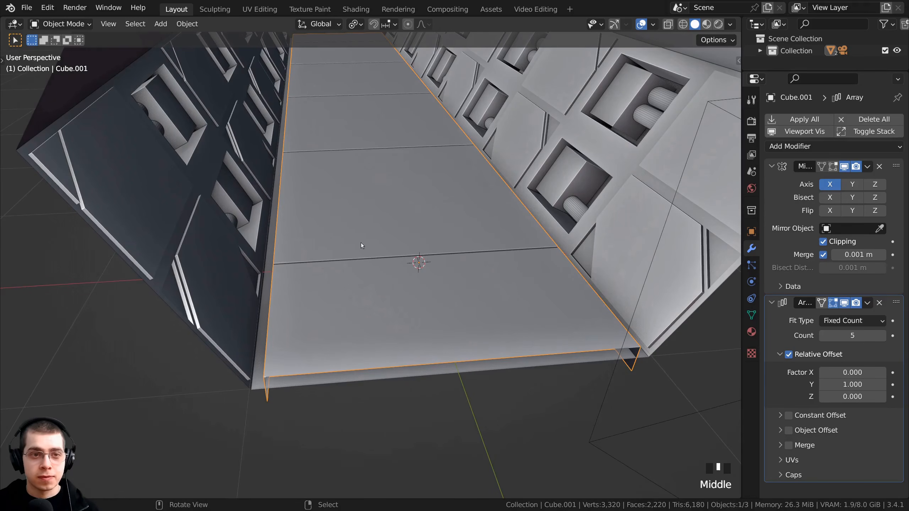
# - Open the corridor mesh for editing and select the three vertices along the crease between the panelled wall and the upper wall
pyautogui.moveTo(368, 188); pyautogui.dragTo(237, 248, button='middle')
pyautogui.scroll(-1, 259, 298)
pyautogui.click(272, 216)
pyautogui.press('Tab')
pyautogui.scroll(-1, 310, 247)
pyautogui.press('a')
pyautogui.moveTo(315, 241)
pyautogui.keyDown('shift'); pyautogui.mouseDown(button='middle')
pyautogui.moveTo(307, 245)
pyautogui.moveTo(314, 251)
pyautogui.mouseUp(button='middle'); pyautogui.keyUp('shift')
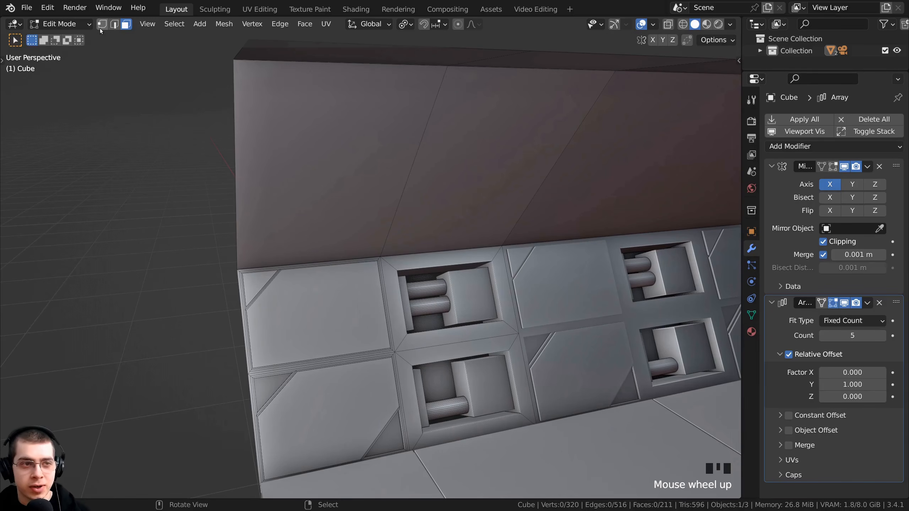
pyautogui.click(100, 27)
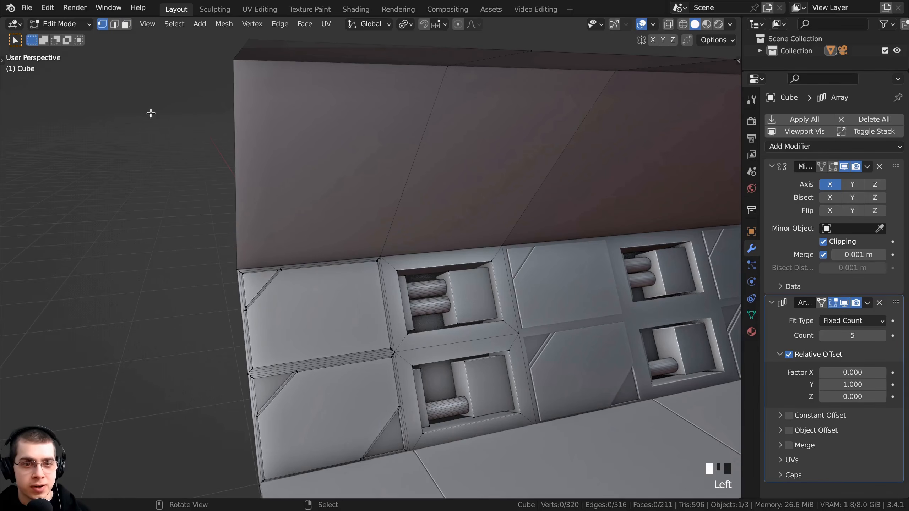
pyautogui.scroll(5, 326, 265)
pyautogui.rightClick(326, 265)
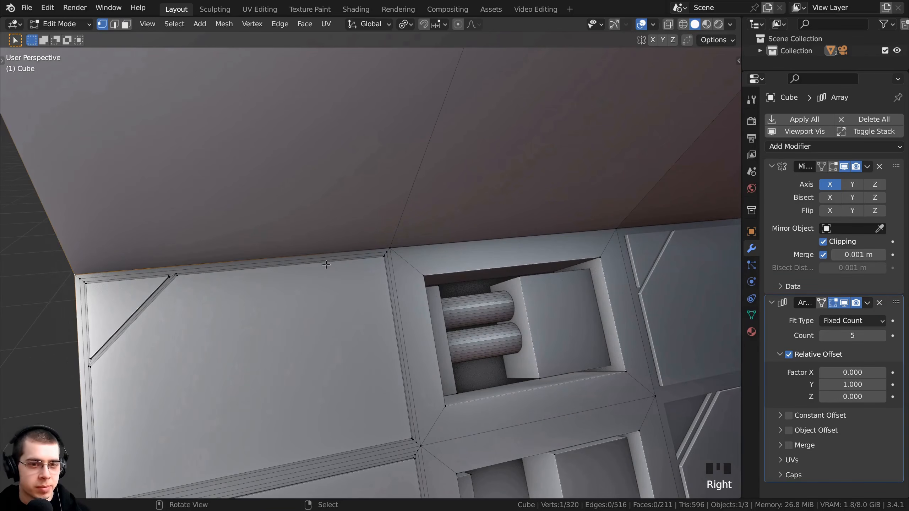
pyautogui.keyDown('shift'); pyautogui.rightClick(385, 241); pyautogui.keyUp('shift')
pyautogui.keyDown('shift'); pyautogui.rightClick(608, 220); pyautogui.keyUp('shift')
# - Duplicate the selected crease edge in front view and place the copy slightly above and outside the wall crease
pyautogui.moveTo(608, 220); pyautogui.dragTo(418, 269, button='middle')
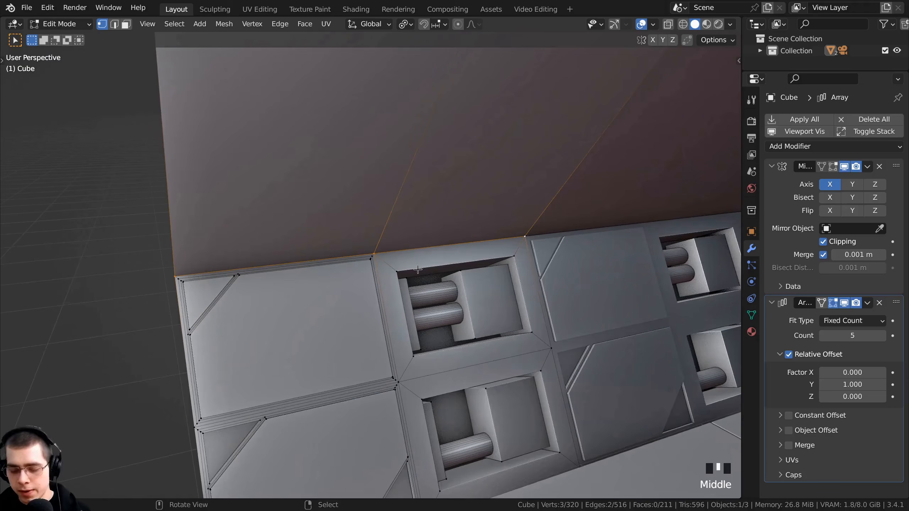
pyautogui.press('KP_1')
pyautogui.keyDown('shift'); pyautogui.moveTo(319, 292); pyautogui.dragTo(342, 288, button='middle'); pyautogui.keyUp('shift')
pyautogui.scroll(5, 342, 288)
pyautogui.hotkey('shift', 'd')
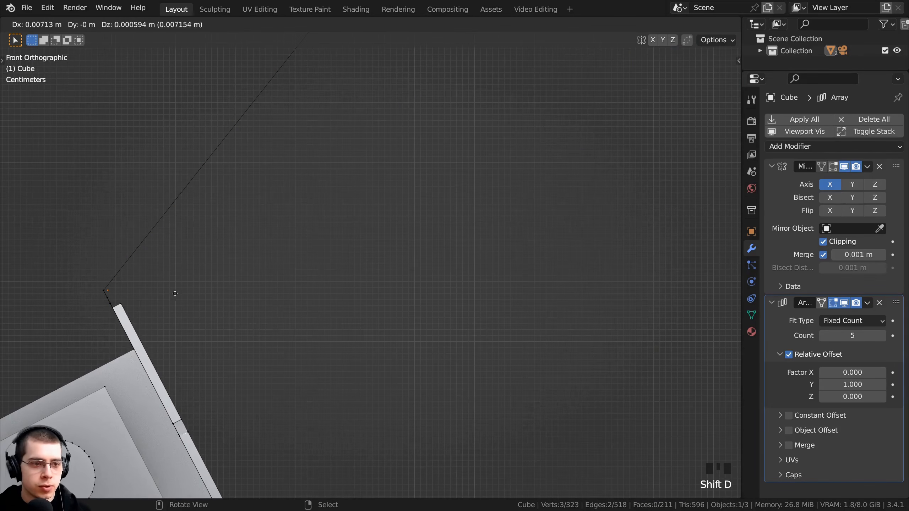
pyautogui.click(188, 288)
pyautogui.keyDown('shift'); pyautogui.moveTo(186, 286); pyautogui.dragTo(377, 292, button='middle'); pyautogui.keyUp('shift')
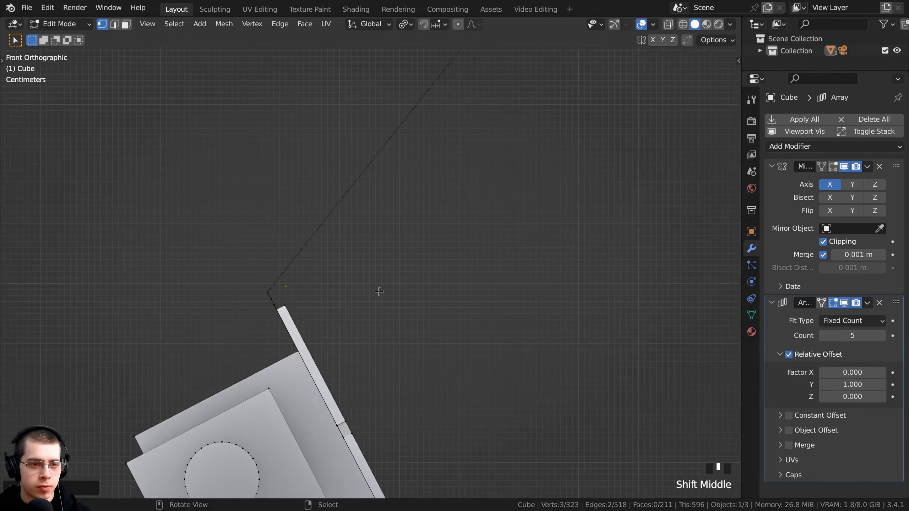
pyautogui.press('g')
pyautogui.press('x')
pyautogui.click(349, 291)
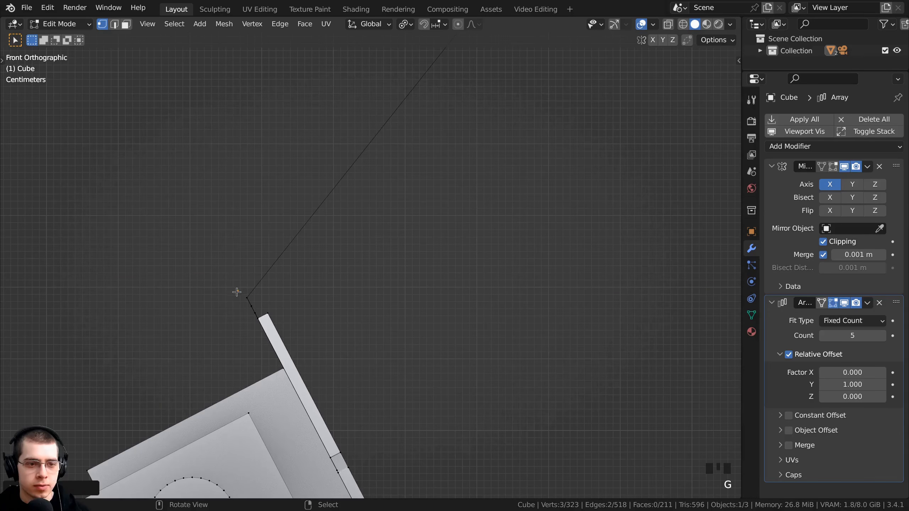
# - Extrude the duplicated edge about 0.047 m inward along X and about 0.02 m downward along Z
pyautogui.scroll(1, 289, 267)
pyautogui.press('e')
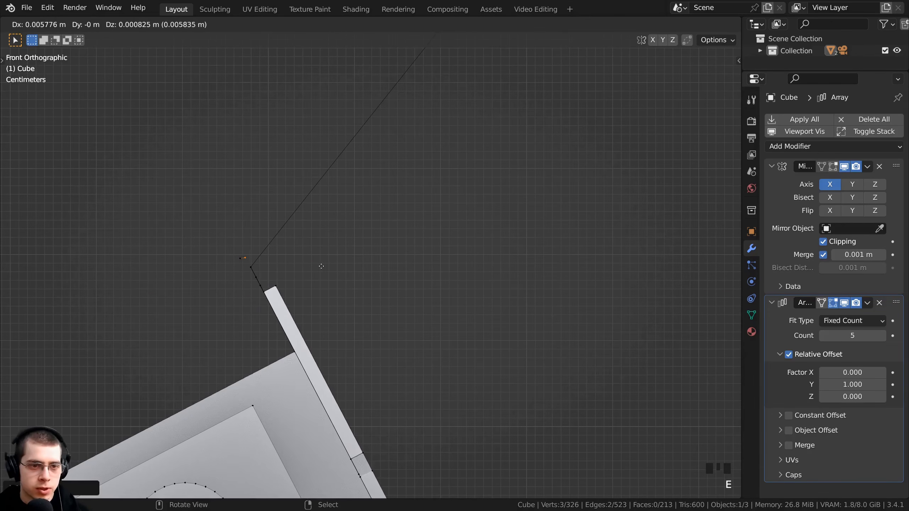
pyautogui.press('x')
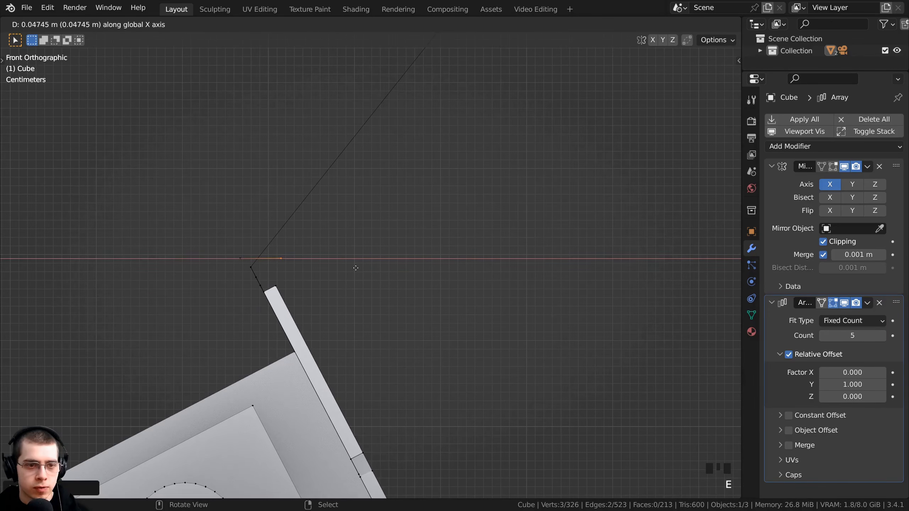
pyautogui.click(355, 268)
pyautogui.keyDown('shift'); pyautogui.scroll(1, 325, 264); pyautogui.keyUp('shift')
pyautogui.scroll(3, 400, 238)
pyautogui.press('e')
pyautogui.press('z')
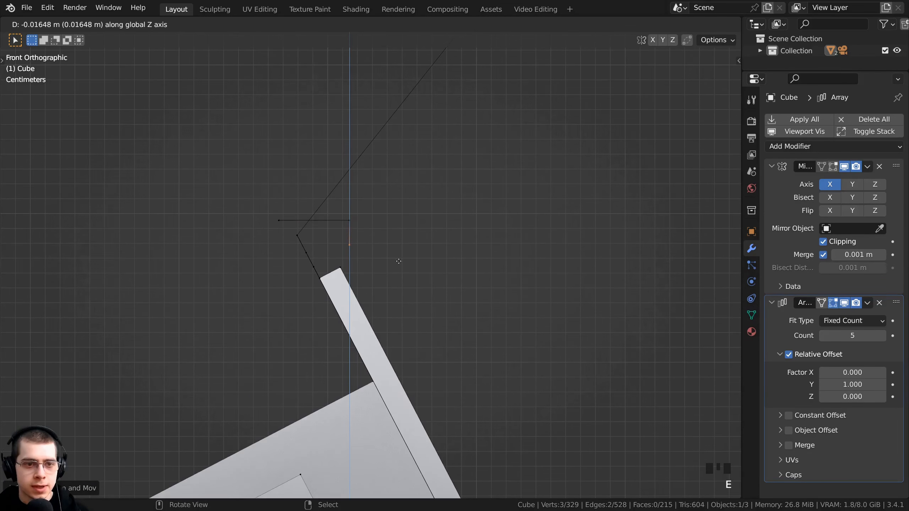
pyautogui.click(398, 266)
# - Extrude the trim's lower edge about 0.05 m back outward along X to form its underside
pyautogui.press('e')
pyautogui.press('x')
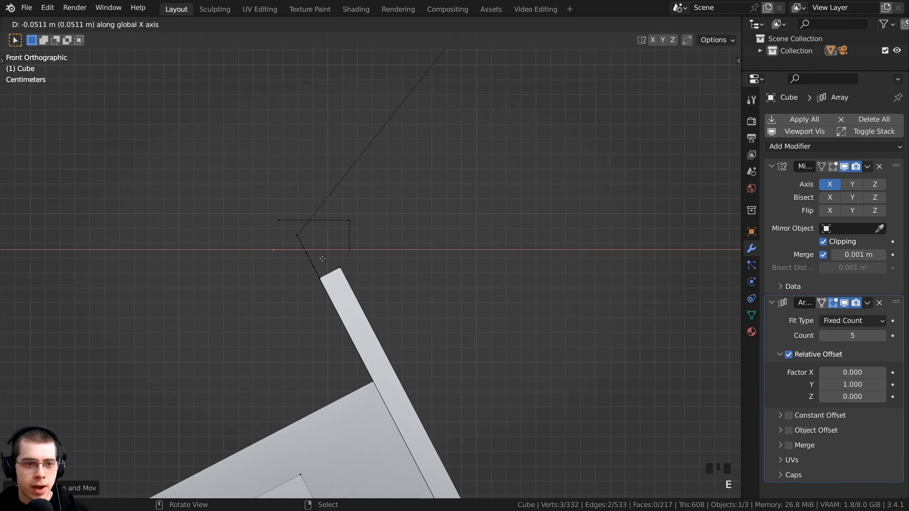
pyautogui.click(323, 258)
pyautogui.scroll(-3, 592, 267)
pyautogui.moveTo(593, 267); pyautogui.dragTo(490, 248, button='middle')
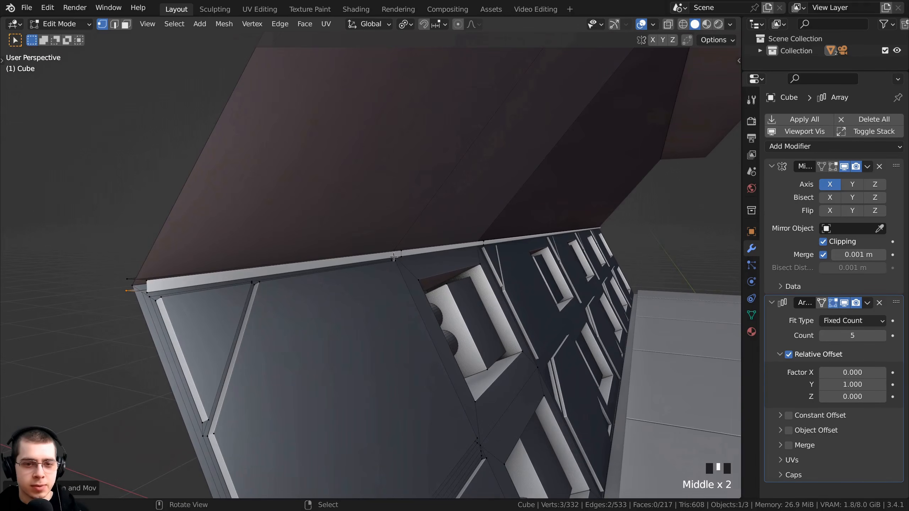
pyautogui.scroll(-2, 389, 260)
pyautogui.moveTo(389, 259); pyautogui.dragTo(234, 307, button='middle')
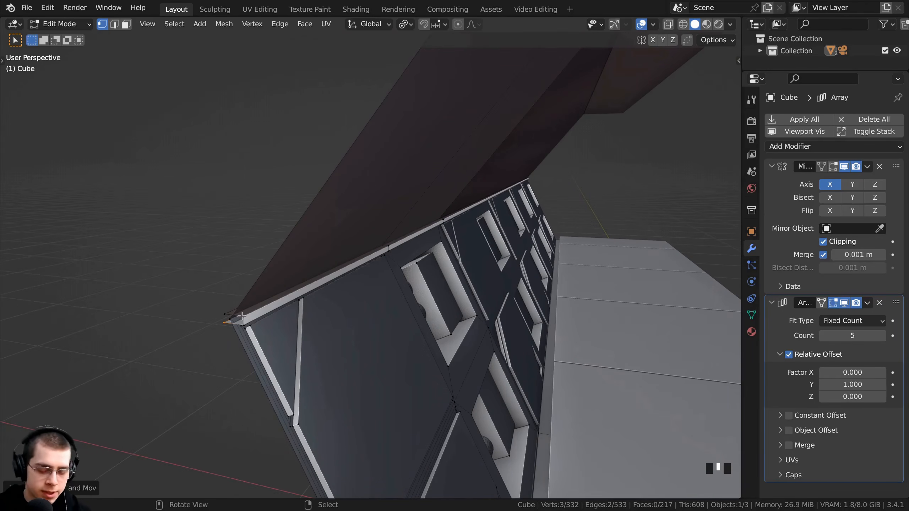
# - Select the whole trim strip along the wall crease and recalculate its normals to face outside
pyautogui.press('l')
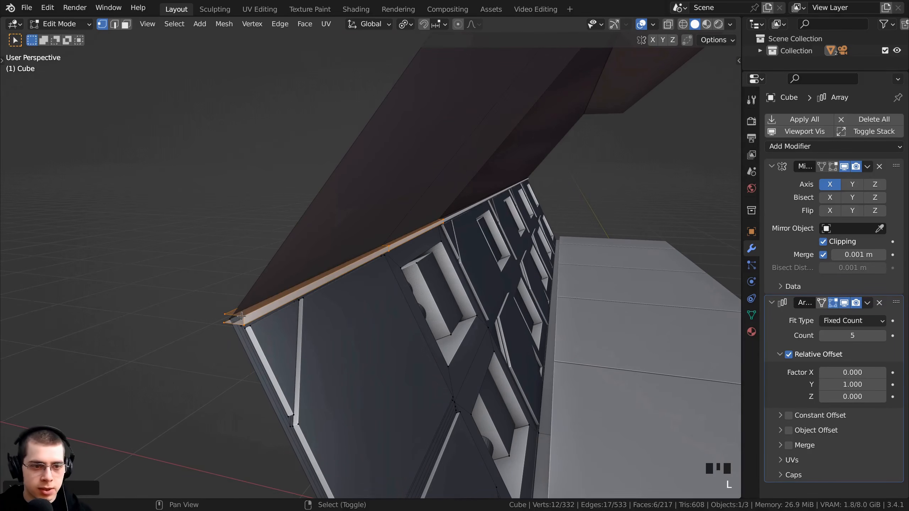
pyautogui.hotkey('shift', 'n')
pyautogui.moveTo(308, 319); pyautogui.dragTo(280, 300, button='middle')
pyautogui.scroll(2, 479, 323)
# - Try to scale the trim strip along Z
pyautogui.press('s')
pyautogui.press('z')
pyautogui.click(459, 303)
pyautogui.hotkey('ctrl', 'z')
# - Move the trim strip slightly along X to adjust how far it protrudes from the wall crease
pyautogui.press('g')
pyautogui.press('x')
pyautogui.click(478, 310)
pyautogui.press('Tab')
pyautogui.press('Tab')
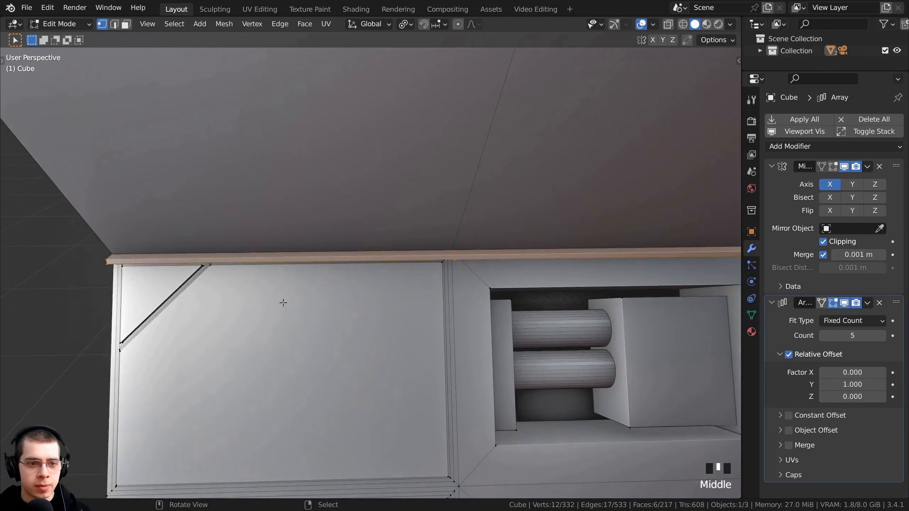
# - Add a loop cut across each of the trim's two lengths, above the first wall panel and above the recess
pyautogui.hotkey('ctrl', 'r')
pyautogui.click(274, 251)
pyautogui.click(264, 238)
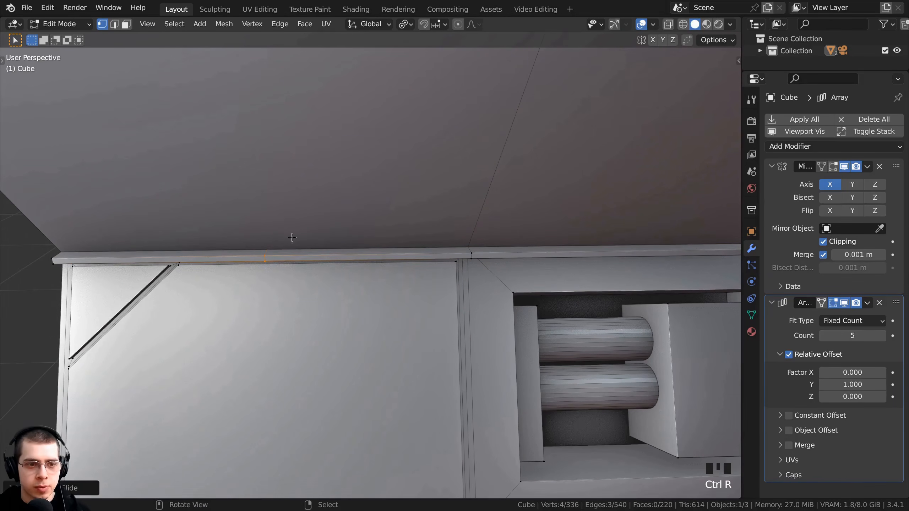
pyautogui.keyDown('shift'); pyautogui.moveTo(291, 237); pyautogui.dragTo(134, 229, button='middle'); pyautogui.keyUp('shift')
pyautogui.hotkey('ctrl', 'r')
pyautogui.click(461, 259)
pyautogui.click(461, 259)
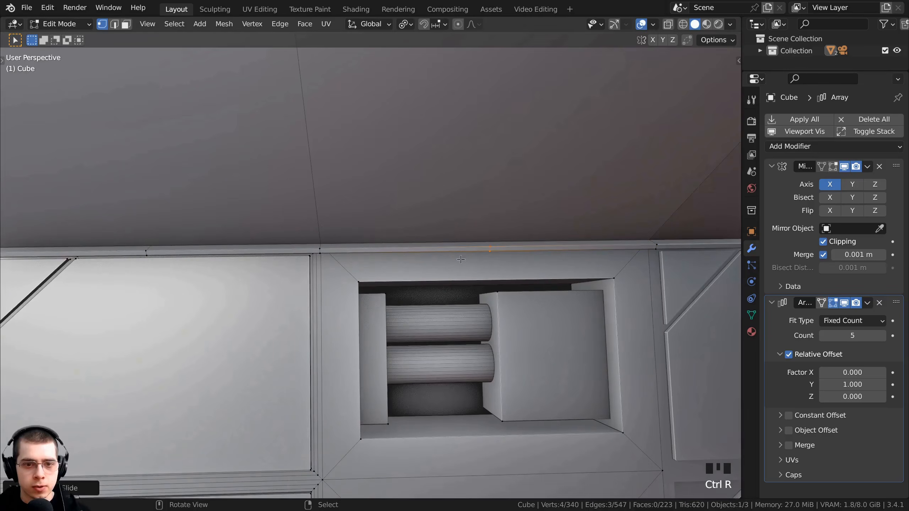
# - Extrude two front faces of the trim, one beside each new cut, outward by about 0.019 m
pyautogui.scroll(-2, 460, 259)
pyautogui.moveTo(461, 259); pyautogui.dragTo(111, 69, button='middle')
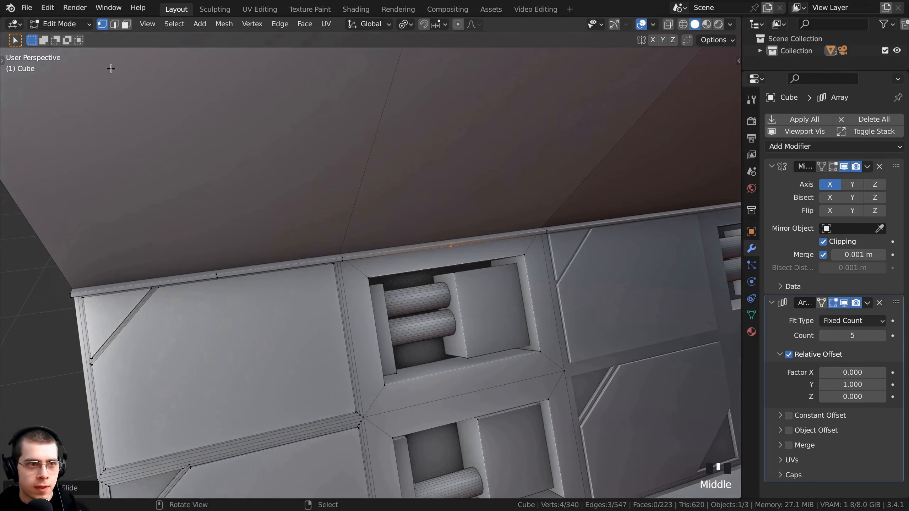
pyautogui.click(128, 26)
pyautogui.scroll(3, 295, 271)
pyautogui.rightClick(294, 259)
pyautogui.keyDown('shift'); pyautogui.rightClick(552, 229); pyautogui.keyUp('shift')
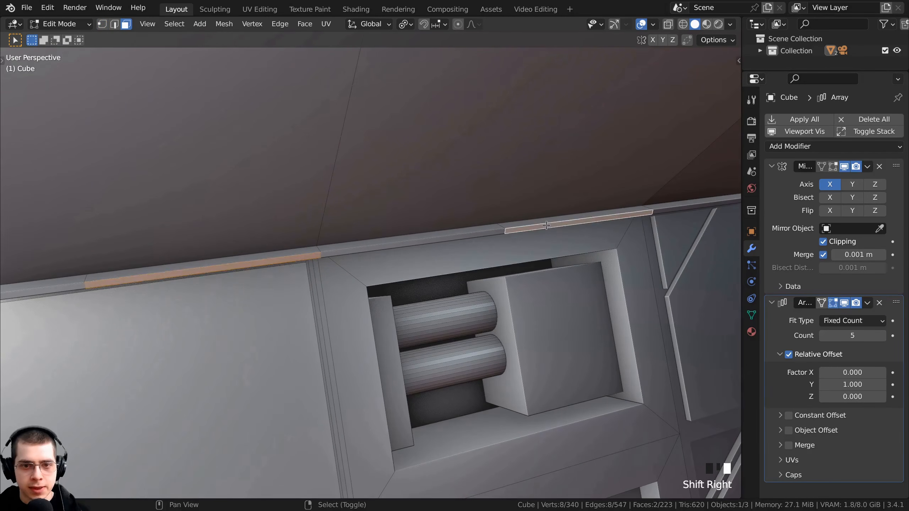
pyautogui.moveTo(551, 229); pyautogui.dragTo(658, 322, button='middle')
pyautogui.keyDown('shift'); pyautogui.scroll(2, 580, 258); pyautogui.keyUp('shift')
pyautogui.press('e')
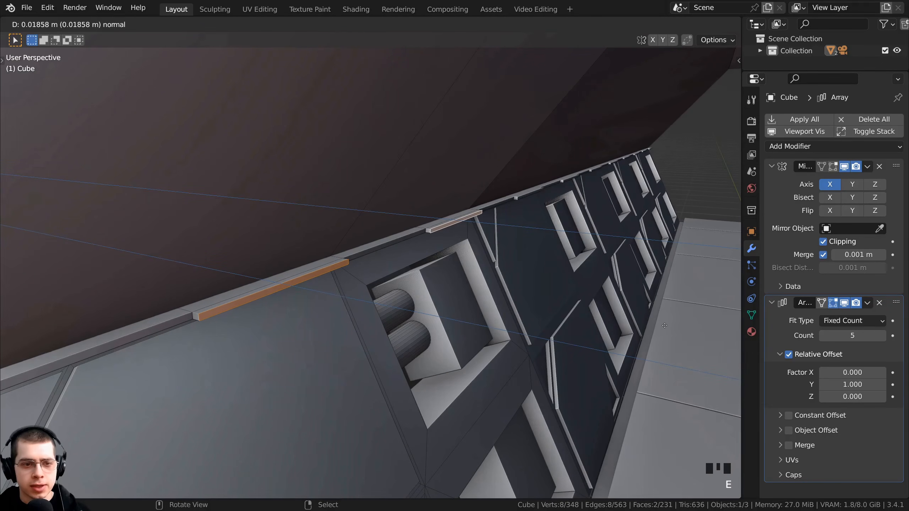
pyautogui.click(664, 325)
pyautogui.press('Tab')
# - Duplicate the first ceiling face and place the copy a short distance below the ceiling along Z
pyautogui.scroll(-7, 621, 336)
pyautogui.moveTo(621, 335); pyautogui.dragTo(406, 145, button='middle')
pyautogui.scroll(3, 654, 316)
pyautogui.press('Tab')
pyautogui.keyDown('shift'); pyautogui.scroll(2, 573, 287); pyautogui.keyUp('shift')
pyautogui.scroll(-2, 425, 237)
pyautogui.keyDown('shift'); pyautogui.moveTo(406, 144); pyautogui.dragTo(405, 194, button='middle'); pyautogui.keyUp('shift')
pyautogui.click(342, 169)
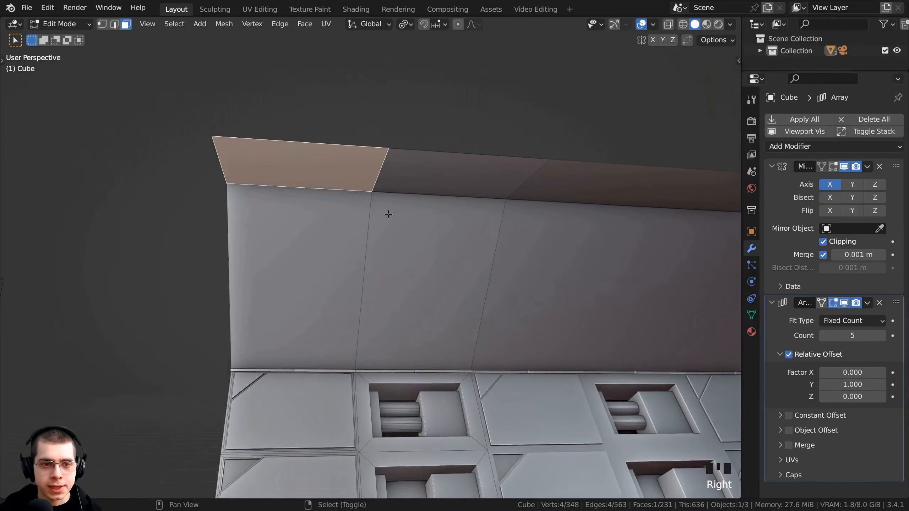
pyautogui.moveTo(342, 170); pyautogui.dragTo(372, 160, button='middle')
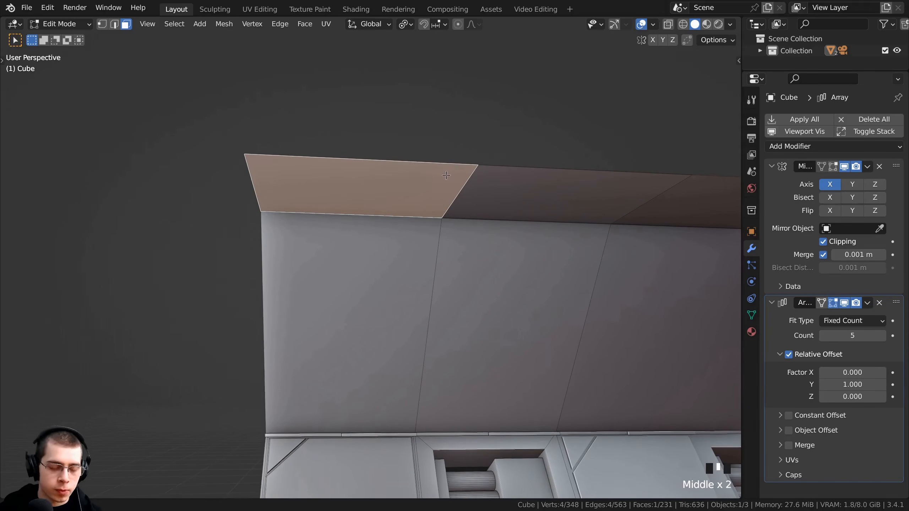
pyautogui.hotkey('shift', 'd')
pyautogui.press('z')
pyautogui.click(445, 193)
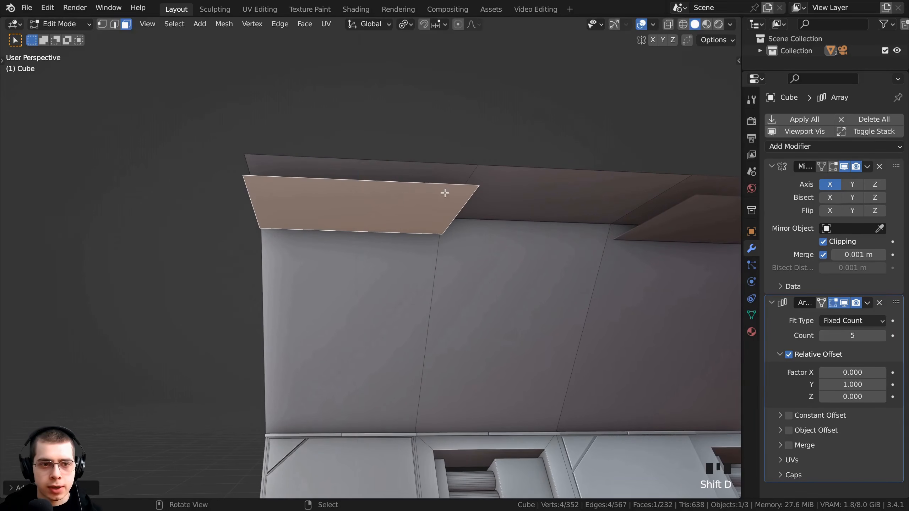
# - Scale the duplicated ceiling face along Y into a narrow crosswise strip, then adjust its overall scale
pyautogui.press('s')
pyautogui.press('x')
pyautogui.press('y')
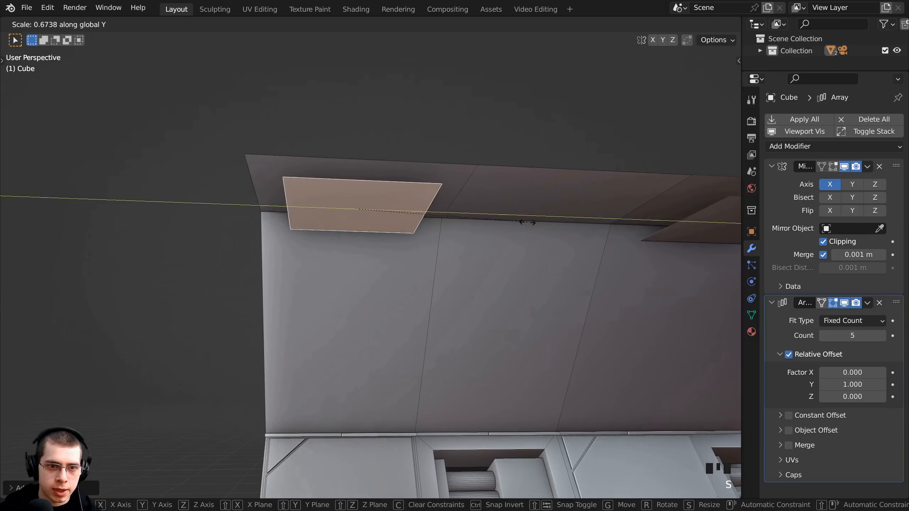
pyautogui.click(380, 212)
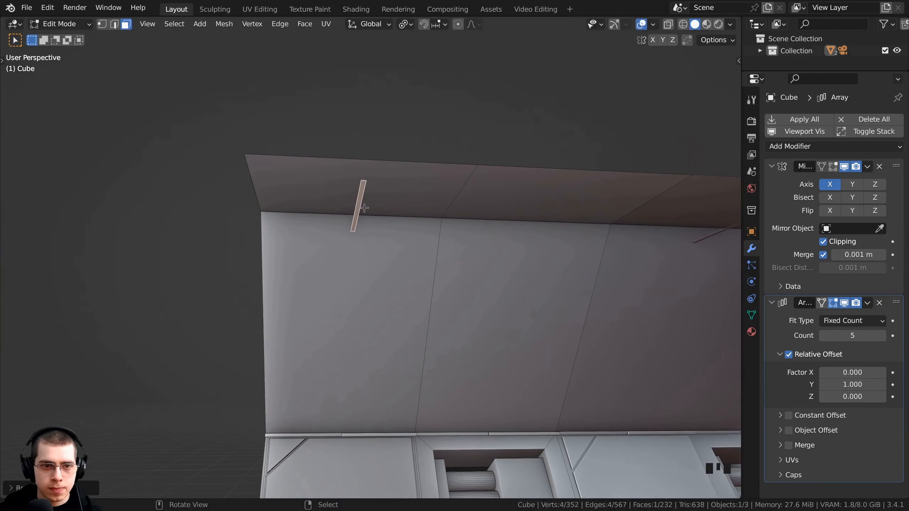
pyautogui.moveTo(379, 212); pyautogui.dragTo(582, 222, button='middle')
pyautogui.press('s')
pyautogui.click(637, 220)
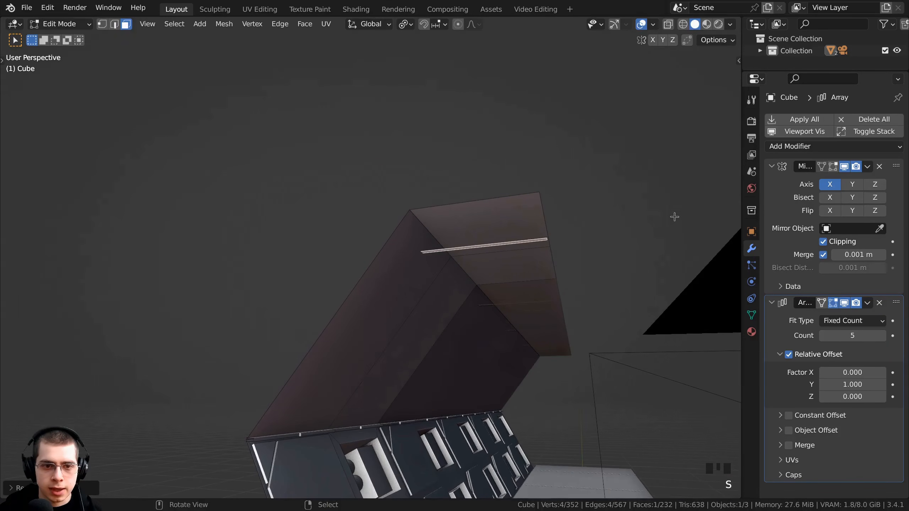
# - Adjust the strip's width along Y and move it up along Z closer to the ceiling
pyautogui.moveTo(673, 217); pyautogui.dragTo(585, 214, button='middle')
pyautogui.press('s')
pyautogui.press('y')
pyautogui.click(554, 211)
pyautogui.press('g')
pyautogui.press('z')
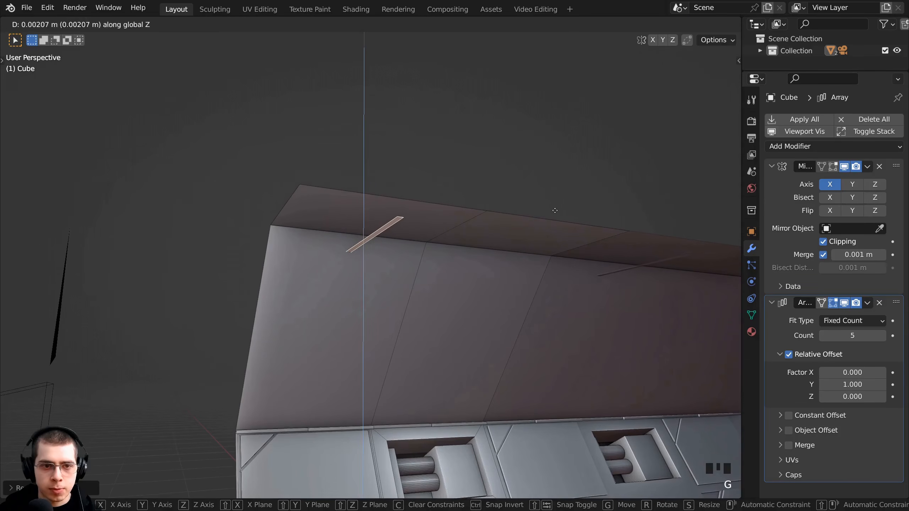
pyautogui.click(560, 201)
# - Extrude the strip upward into the ceiling as a beam and delete its hidden top and centre end faces
pyautogui.scroll(3, 560, 201)
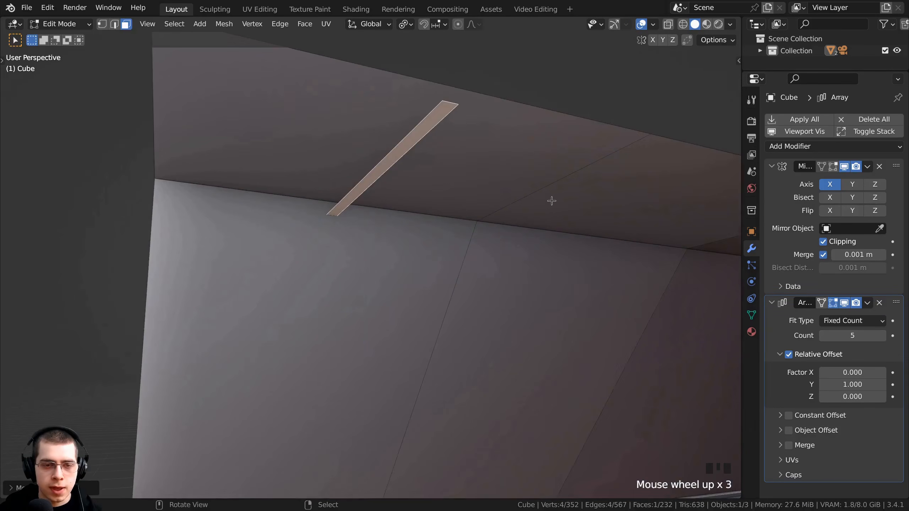
pyautogui.press('e')
pyautogui.click(564, 186)
pyautogui.scroll(-3, 564, 185)
pyautogui.moveTo(558, 187); pyautogui.dragTo(443, 301, button='middle')
pyautogui.keyDown('shift'); pyautogui.moveTo(444, 300); pyautogui.dragTo(408, 249, button='middle'); pyautogui.keyUp('shift')
pyautogui.scroll(1, 386, 253)
pyautogui.press('x')
pyautogui.click(352, 289)
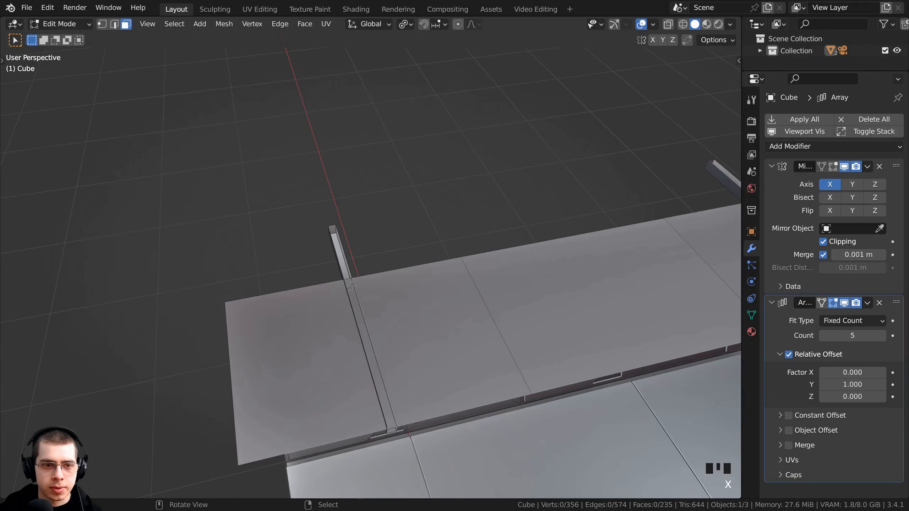
# - Select the whole ceiling beam and recalculate its normals to face outside
pyautogui.moveTo(352, 289); pyautogui.dragTo(404, 188, button='middle')
pyautogui.press('l')
pyautogui.keyDown('shift'); pyautogui.moveTo(404, 187); pyautogui.dragTo(375, 257, button='middle'); pyautogui.keyUp('shift')
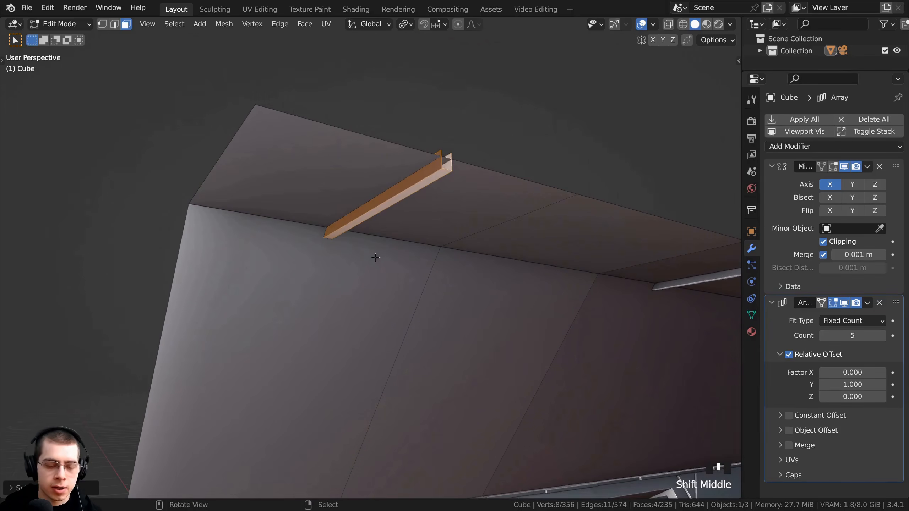
pyautogui.hotkey('shift', 'n')
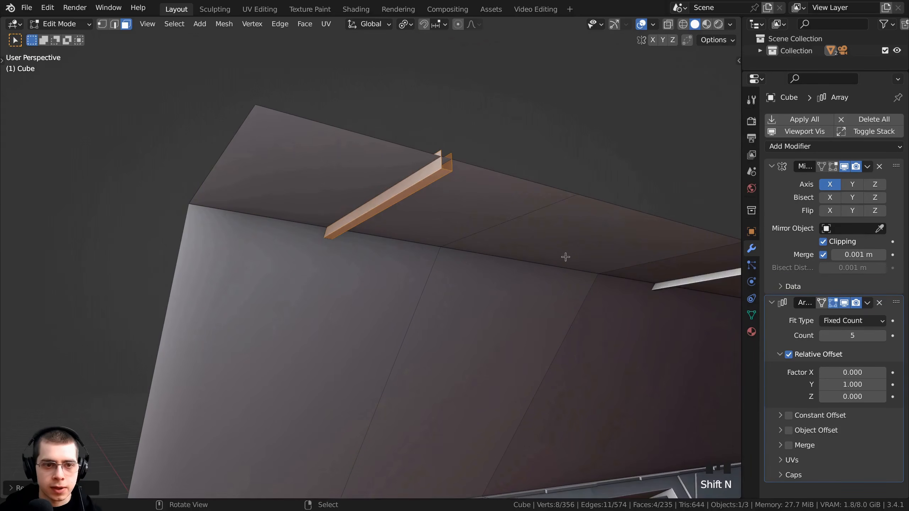
# - Scale the ceiling beam along Y to about 0.82 and raise it slightly along Z
pyautogui.moveTo(565, 257); pyautogui.dragTo(544, 246, button='middle')
pyautogui.press('s')
pyautogui.press('y')
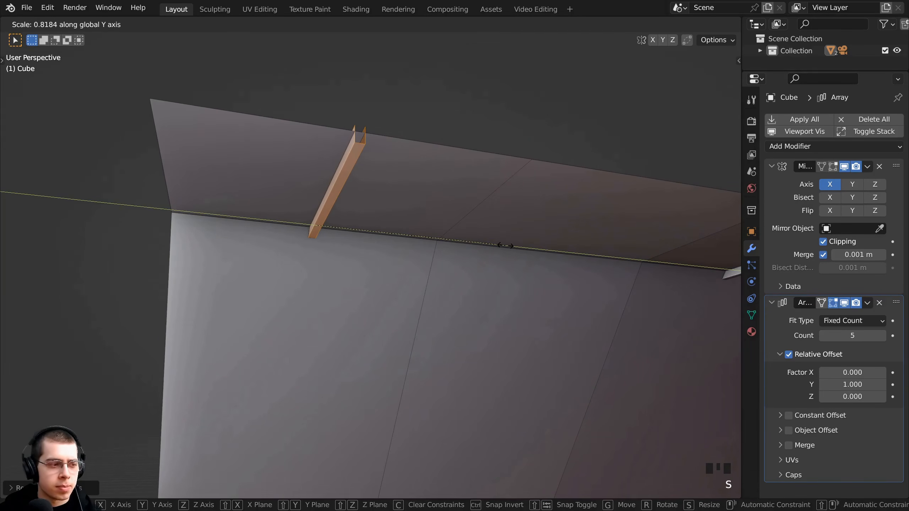
pyautogui.click(505, 246)
pyautogui.press('g')
pyautogui.press('z')
pyautogui.click(511, 211)
# - Duplicate the ceiling beam about 0.99 m along Y onto the second half of the segment
pyautogui.moveTo(508, 211); pyautogui.dragTo(448, 170, button='middle')
pyautogui.keyDown('shift'); pyautogui.moveTo(447, 170); pyautogui.dragTo(372, 195, button='middle'); pyautogui.keyUp('shift')
pyautogui.hotkey('shift', 'd')
pyautogui.moveTo(259, 186); pyautogui.dragTo(268, 188, button='middle')
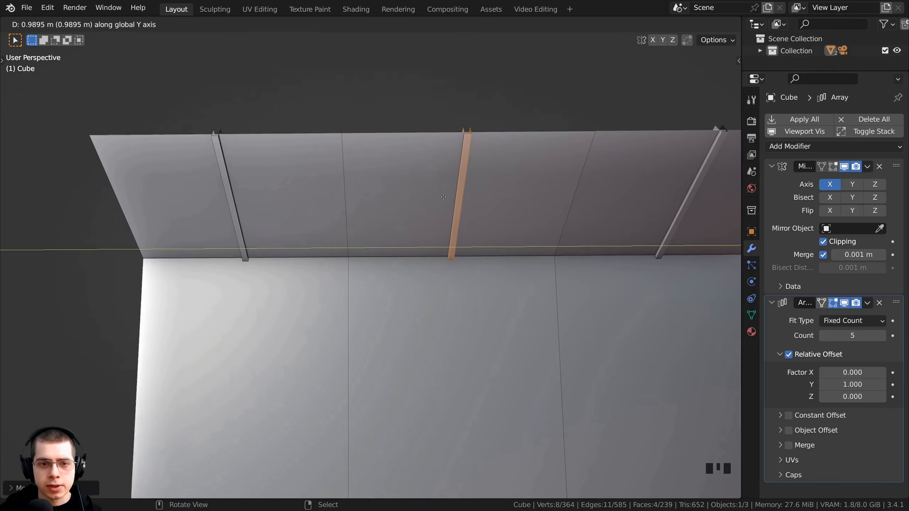
pyautogui.click(443, 197)
pyautogui.moveTo(443, 197); pyautogui.dragTo(581, 354, button='middle')
pyautogui.scroll(2, 390, 211)
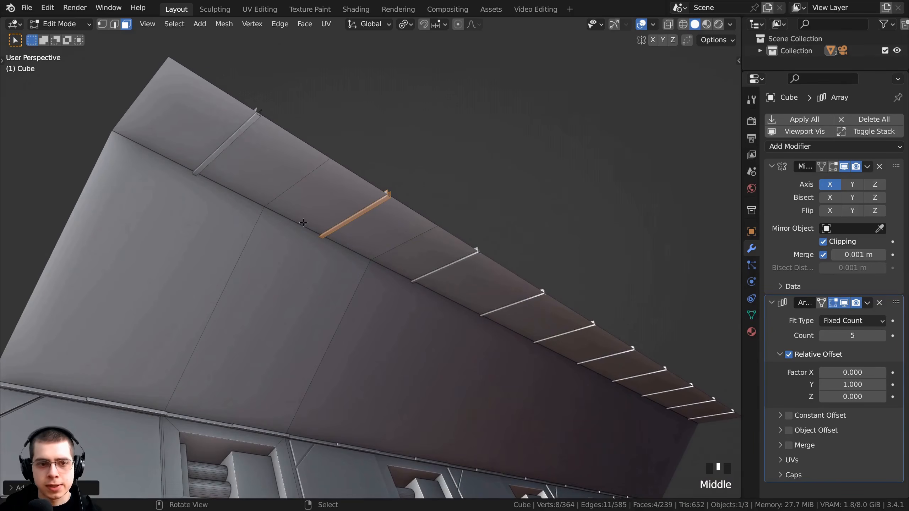
pyautogui.press('Tab')
pyautogui.moveTo(303, 222); pyautogui.dragTo(335, 210, button='middle')
# - Select the segment's two ceiling faces and duplicate them slightly downward along Z, just below the ceiling
pyautogui.press('Tab')
pyautogui.scroll(1, 335, 211)
pyautogui.rightClick(335, 211)
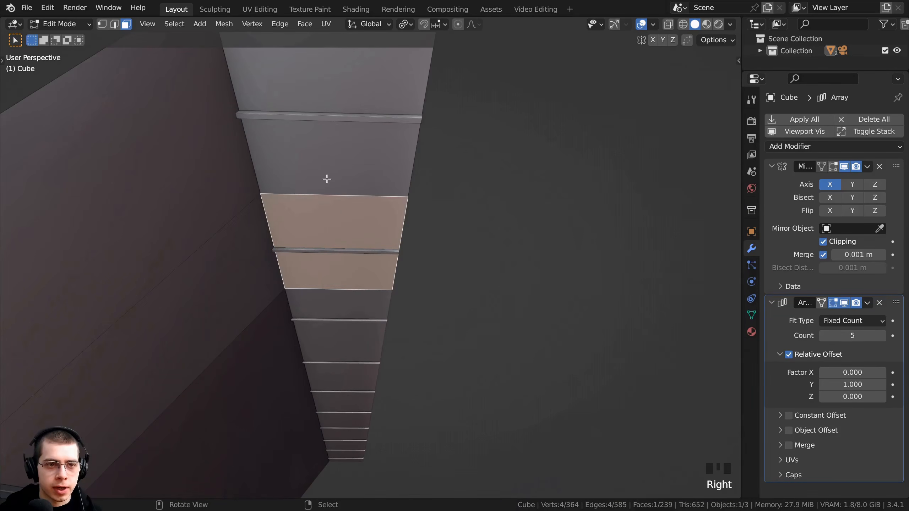
pyautogui.moveTo(326, 179); pyautogui.dragTo(318, 249, button='middle')
pyautogui.keyDown('shift'); pyautogui.rightClick(325, 134); pyautogui.keyUp('shift')
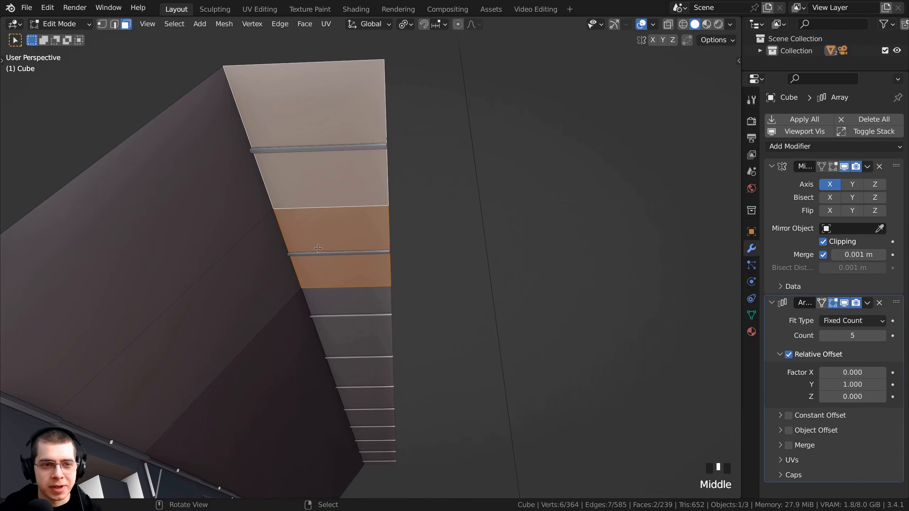
pyautogui.moveTo(338, 173); pyautogui.dragTo(341, 194, button='middle')
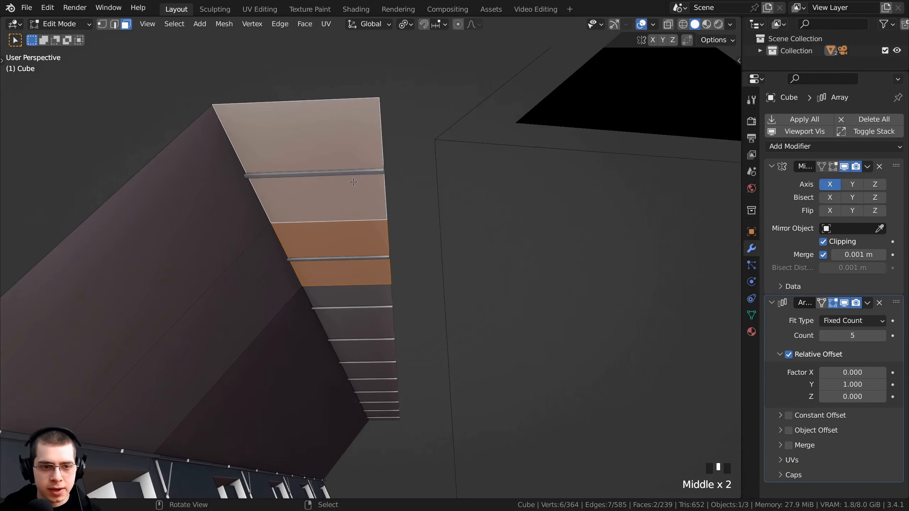
pyautogui.hotkey('shift', 'd')
pyautogui.press('z')
pyautogui.rightClick(354, 185)
# - Narrow the duplicated ceiling faces along X
pyautogui.press('s')
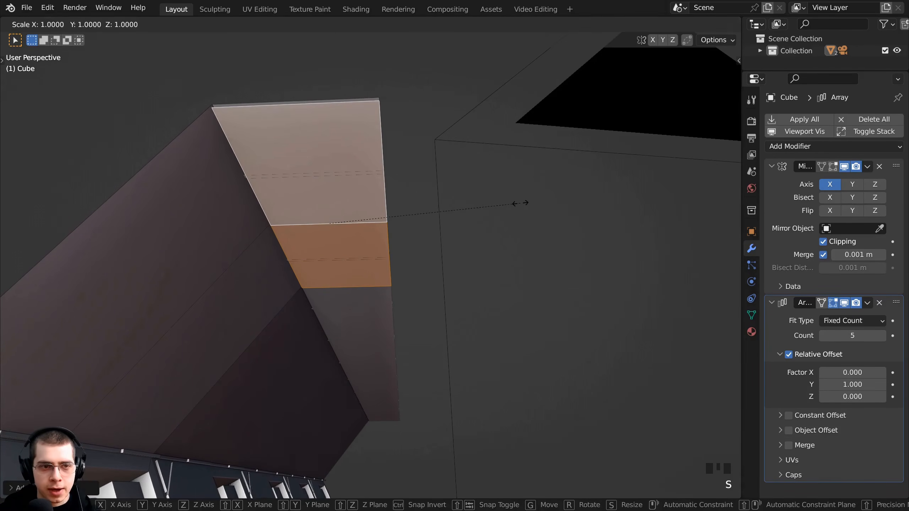
pyautogui.press('x')
pyautogui.click(376, 213)
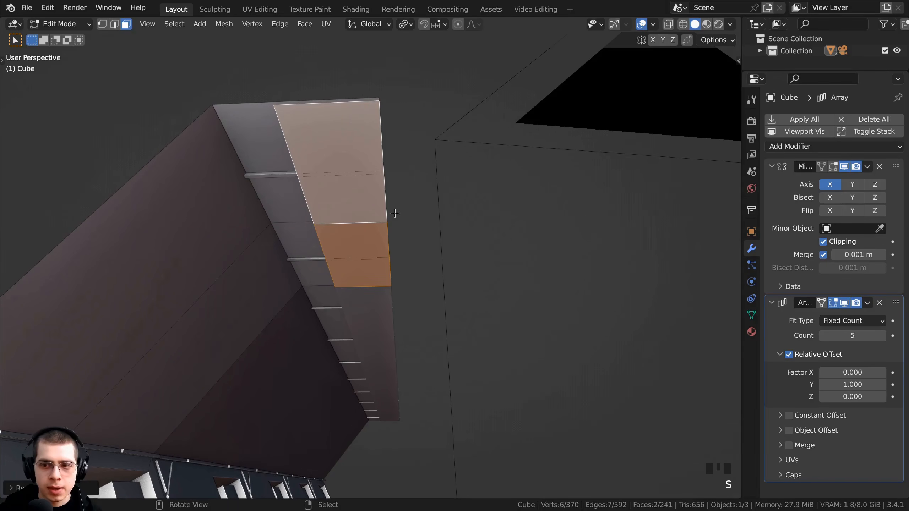
# - Turn off Clipping in the Mirror modifier and move the duplicated faces along X away from the centre line
pyautogui.moveTo(741, 219); pyautogui.dragTo(661, 220)
pyautogui.click(775, 245)
pyautogui.keyDown('shift'); pyautogui.moveTo(494, 236); pyautogui.dragTo(530, 270, button='middle'); pyautogui.keyUp('shift')
pyautogui.scroll(3, 530, 271)
pyautogui.press('g')
pyautogui.press('x')
pyautogui.click(470, 240)
# - Scale the duplicated faces along X to about 0.11 as a lengthwise strip and turn the Mirror modifier's Clipping back on
pyautogui.press('s')
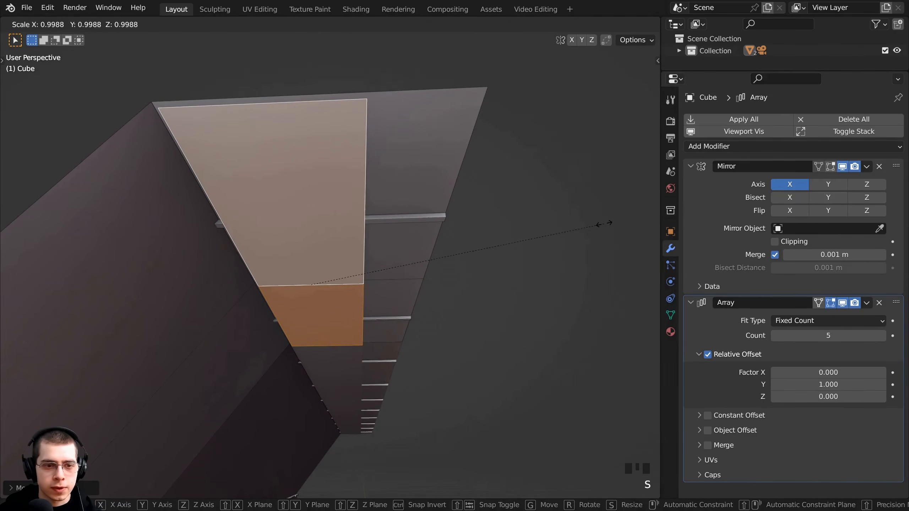
pyautogui.press('x')
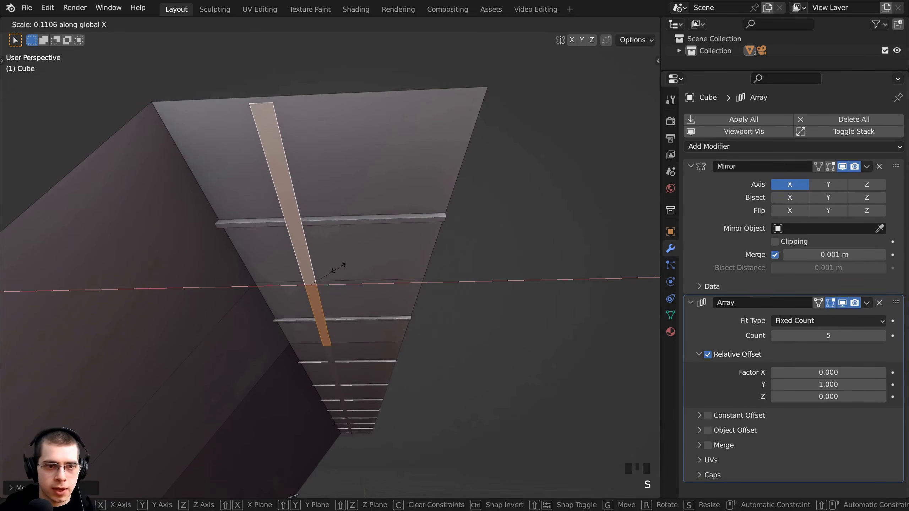
pyautogui.click(337, 266)
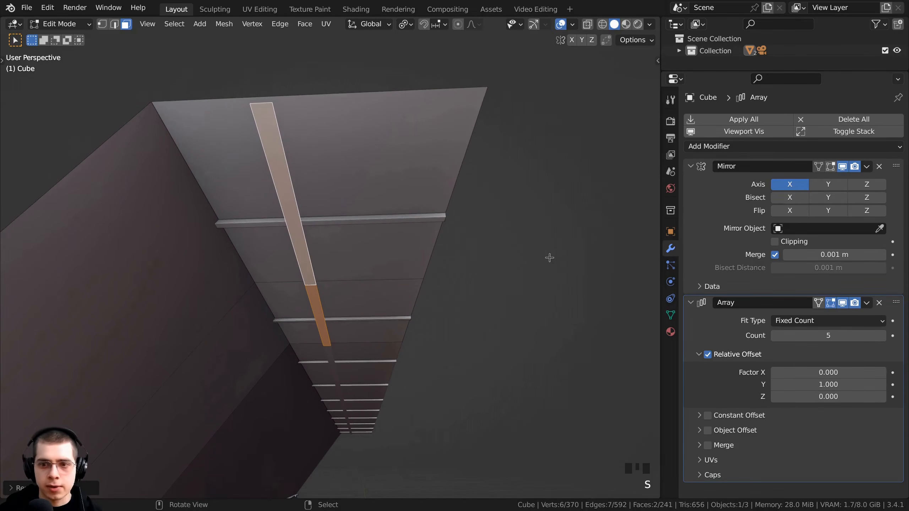
pyautogui.click(775, 243)
# - Move the lengthwise strip about 0.17 m along X toward the upper wall
pyautogui.press('g')
pyautogui.rightClick(375, 284)
pyautogui.keyDown('shift'); pyautogui.moveTo(374, 284); pyautogui.dragTo(442, 283, button='middle'); pyautogui.keyUp('shift')
pyautogui.press('g')
pyautogui.press('x')
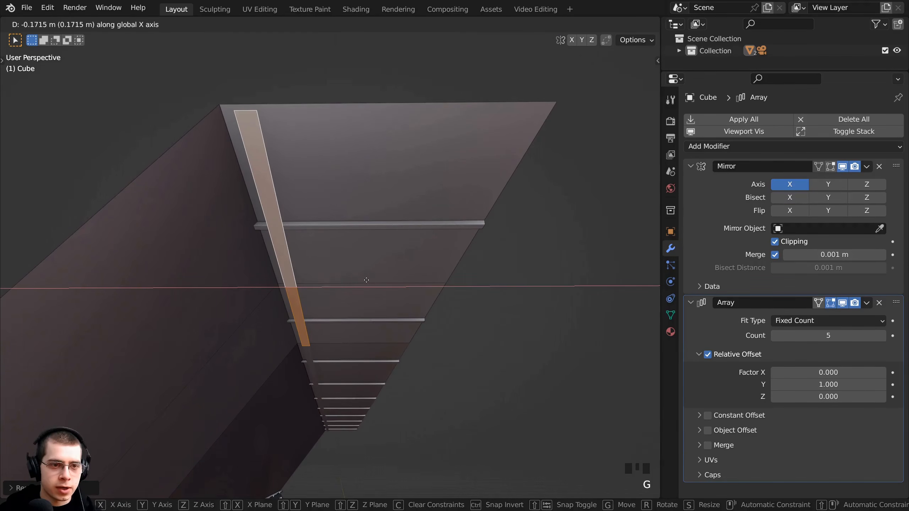
pyautogui.rightClick(366, 280)
# - Extrude the lengthwise strip upward into the ceiling and delete its hidden top faces
pyautogui.press('e')
pyautogui.click(356, 281)
pyautogui.moveTo(355, 281); pyautogui.dragTo(251, 304, button='middle')
pyautogui.press('x')
pyautogui.click(305, 273)
# - Delete the end faces at both ends of the lengthwise ceiling beam
pyautogui.rightClick(256, 289)
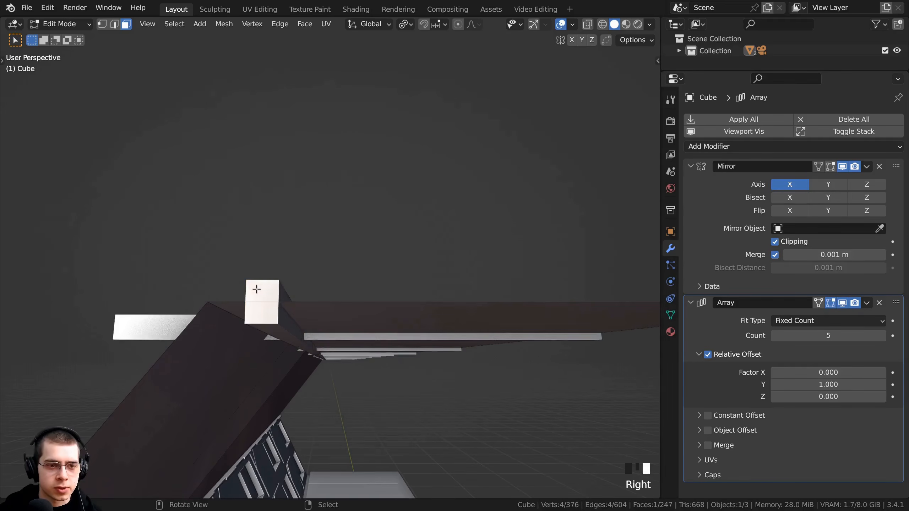
pyautogui.press('x')
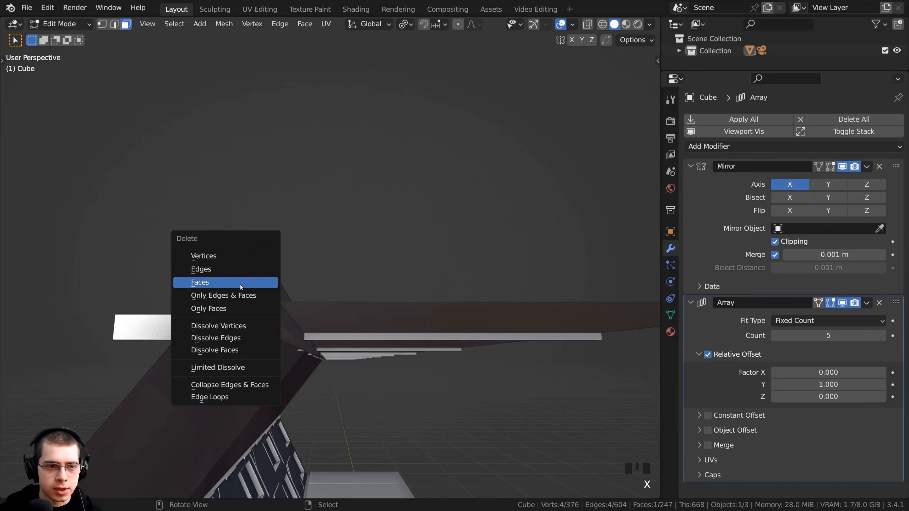
pyautogui.click(241, 282)
pyautogui.scroll(-2, 241, 286)
pyautogui.moveTo(241, 287); pyautogui.dragTo(227, 334, button='middle')
pyautogui.scroll(2, 378, 322)
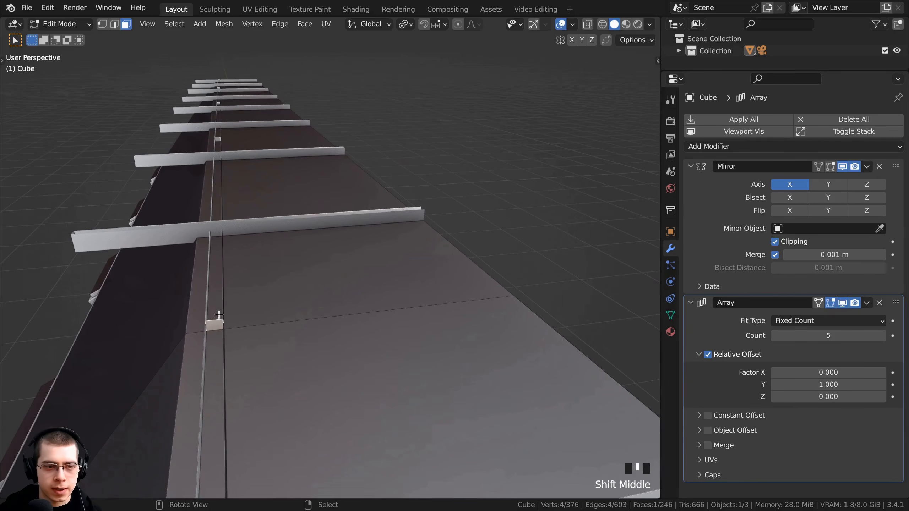
pyautogui.press('x')
pyautogui.click(217, 321)
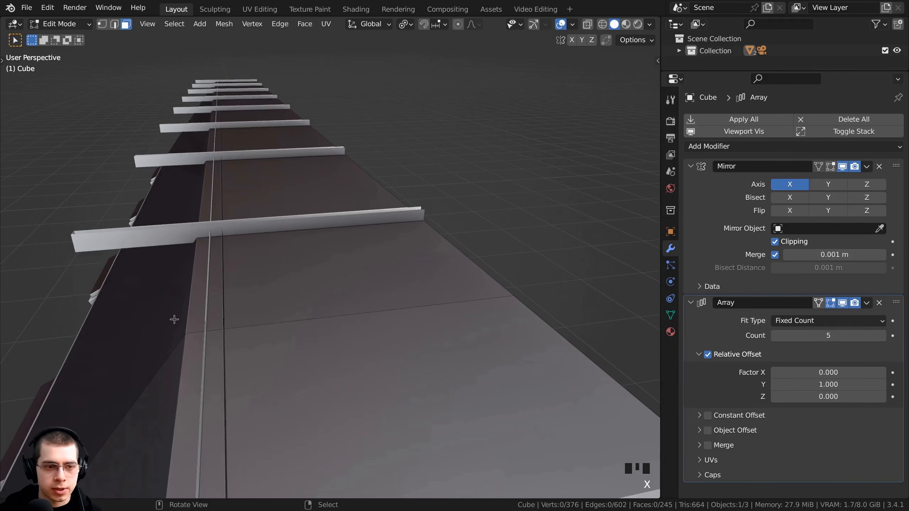
pyautogui.scroll(-6, 217, 323)
pyautogui.moveTo(217, 323); pyautogui.dragTo(385, 153, button='middle')
pyautogui.scroll(3, 384, 153)
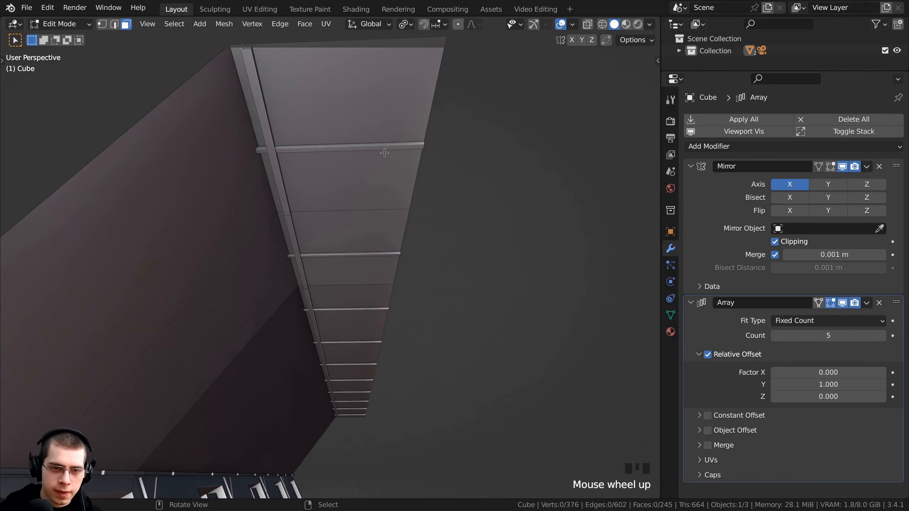
# - Select both crosswise ceiling beams and move them about 0.37 m along X so they stop at the lengthwise beam
pyautogui.press('l')
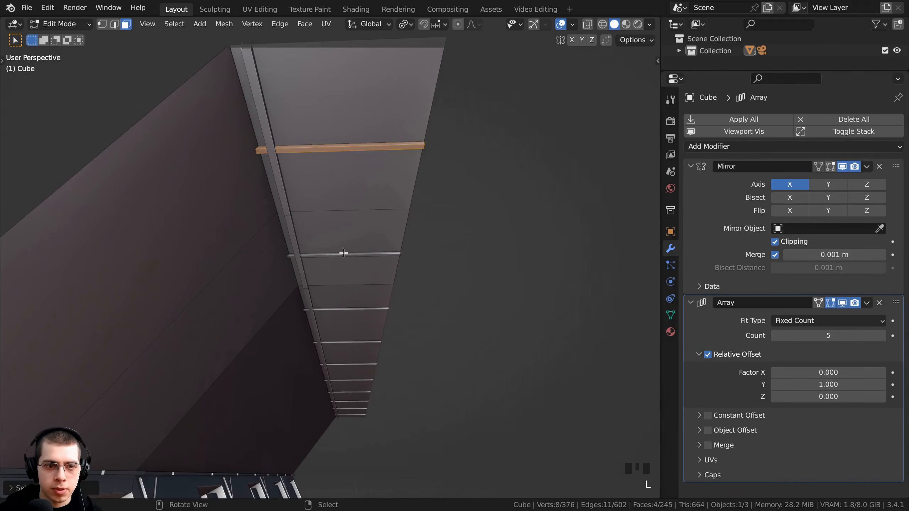
pyautogui.scroll(2, 351, 202)
pyautogui.press('g')
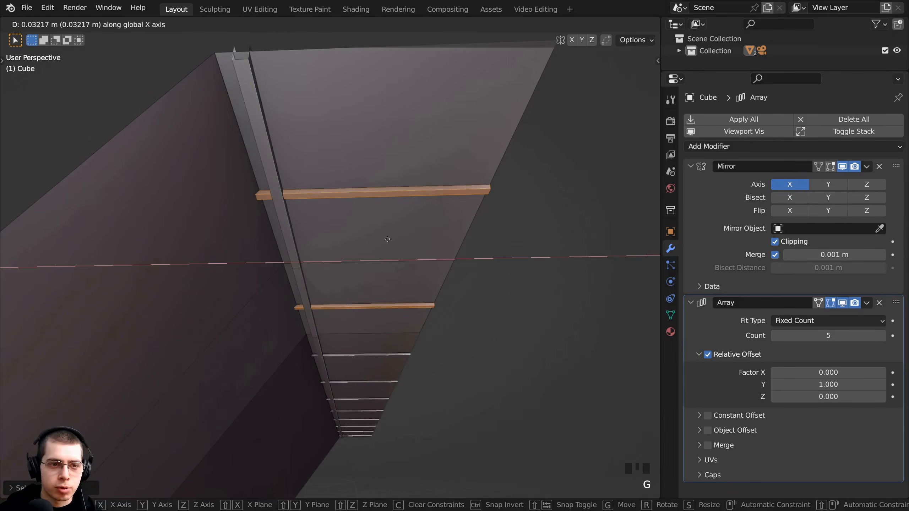
pyautogui.press('g')
pyautogui.press('x')
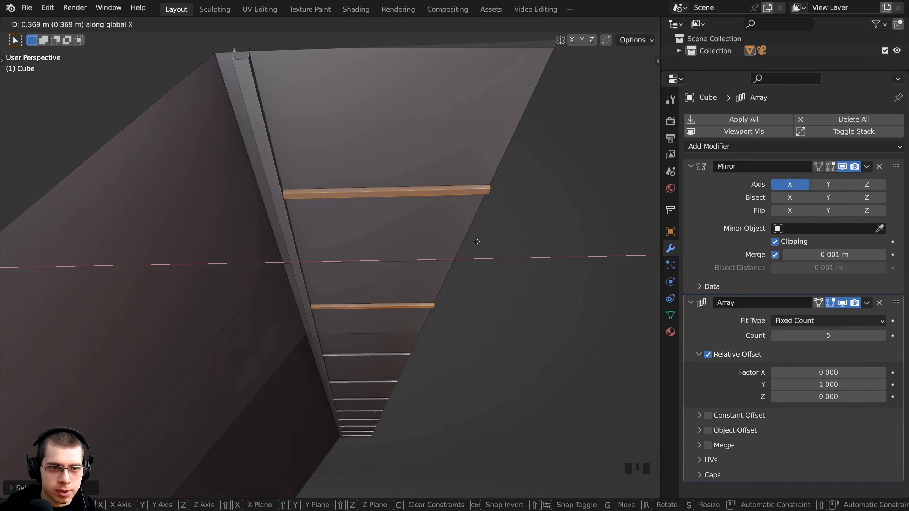
pyautogui.click(477, 242)
pyautogui.moveTo(303, 153); pyautogui.dragTo(300, 136, button='middle')
pyautogui.moveTo(267, 164); pyautogui.dragTo(342, 151, button='middle')
pyautogui.press('Tab')
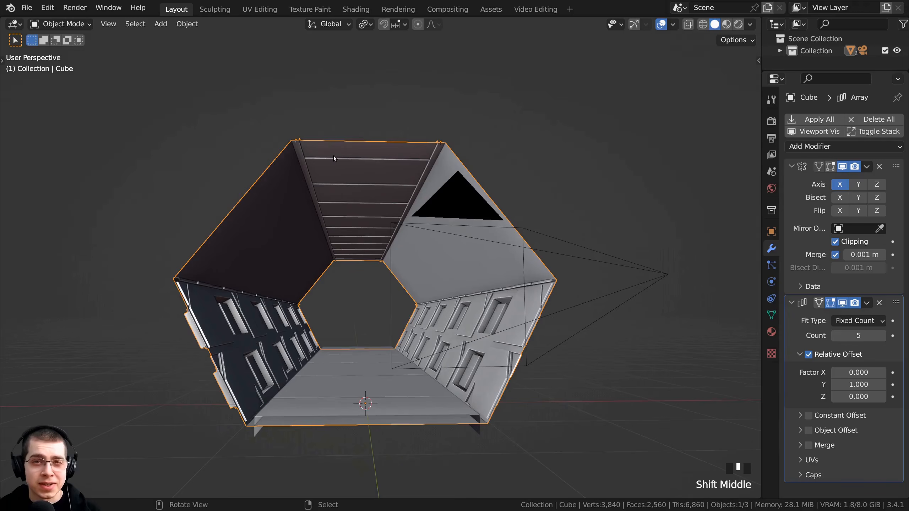
pyautogui.moveTo(333, 156); pyautogui.dragTo(338, 137, button='middle')
pyautogui.scroll(2, 396, 179)
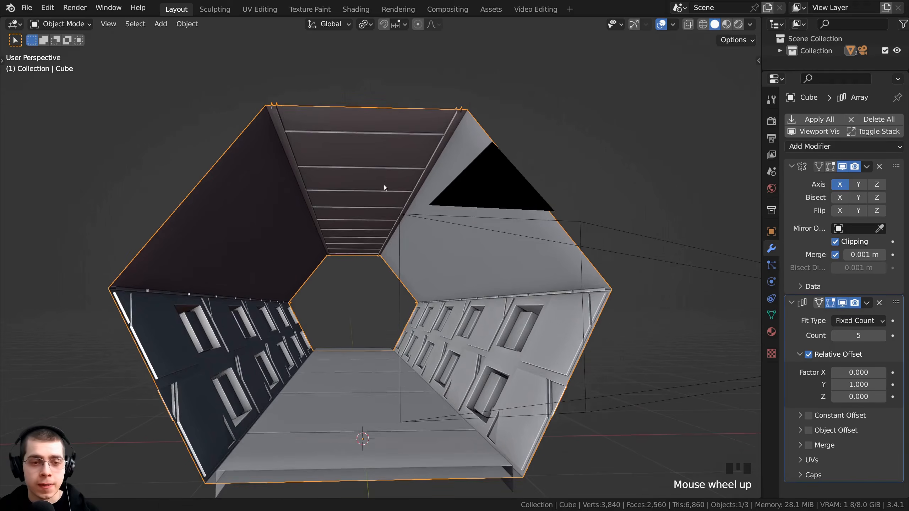
# - Duplicate the front ceiling face, place the copy about 0.54 m away below the ceiling, and separate it into its own object
pyautogui.press('Tab')
pyautogui.moveTo(383, 184)
pyautogui.keyDown('shift'); pyautogui.mouseDown(button='middle')
pyautogui.moveTo(385, 195)
pyautogui.moveTo(372, 172)
pyautogui.mouseUp(button='middle'); pyautogui.keyUp('shift')
pyautogui.scroll(4, 385, 195)
pyautogui.scroll(-2, 373, 172)
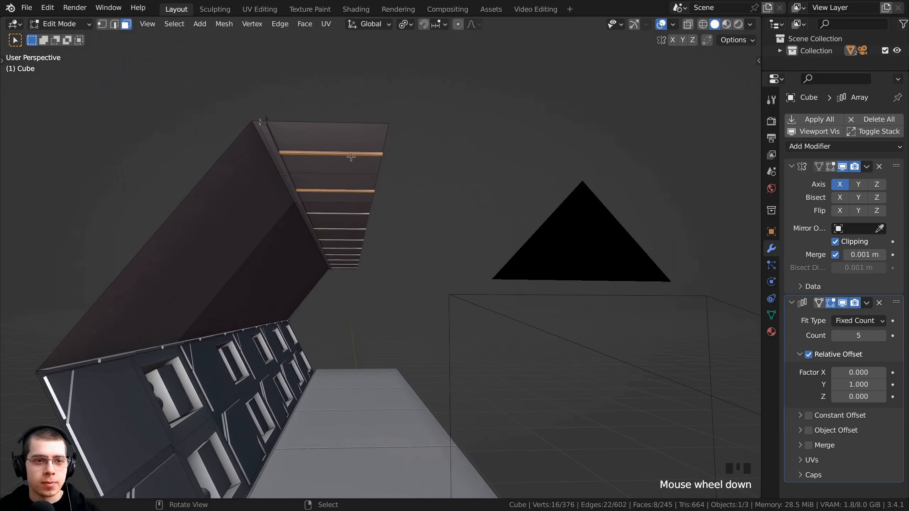
pyautogui.rightClick(343, 137)
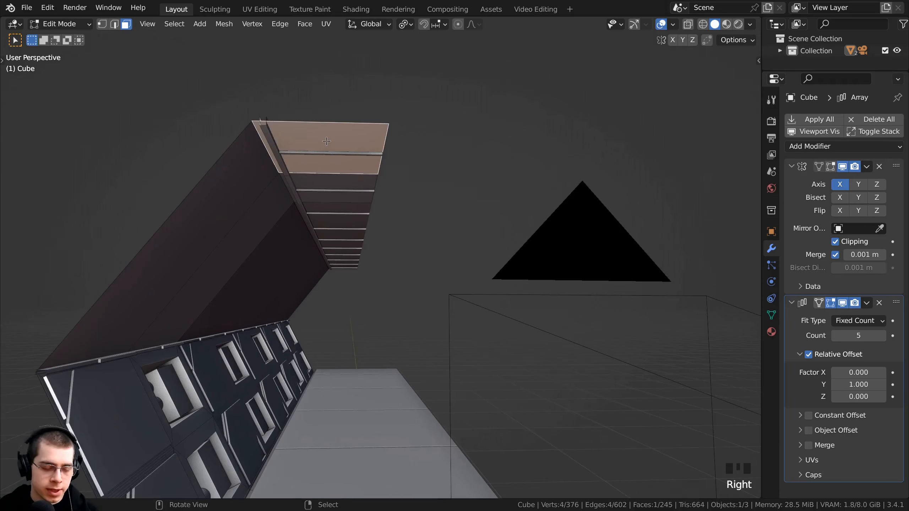
pyautogui.hotkey('shift', 'd')
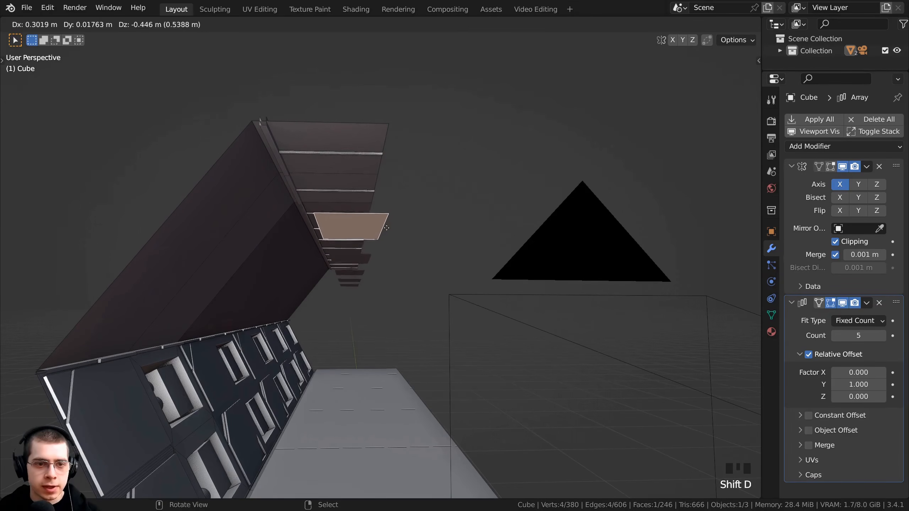
pyautogui.click(387, 228)
pyautogui.moveTo(387, 228); pyautogui.dragTo(380, 187, button='middle')
pyautogui.press('p')
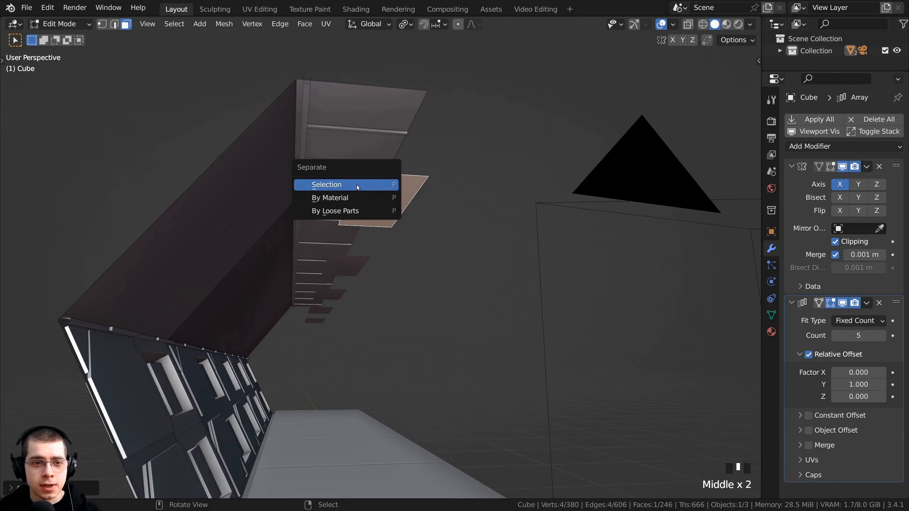
pyautogui.click(357, 185)
# - Select the whole separated ceiling panel for mesh editing and set its Array relative offset Y factor to 3
pyautogui.scroll(-2, 388, 190)
pyautogui.moveTo(389, 190); pyautogui.dragTo(395, 194, button='middle')
pyautogui.press('Tab')
pyautogui.click(408, 201)
pyautogui.press('Tab')
pyautogui.scroll(1, 409, 198)
pyautogui.press('a')
pyautogui.scroll(2, 420, 162)
pyautogui.scroll(-1, 428, 97)
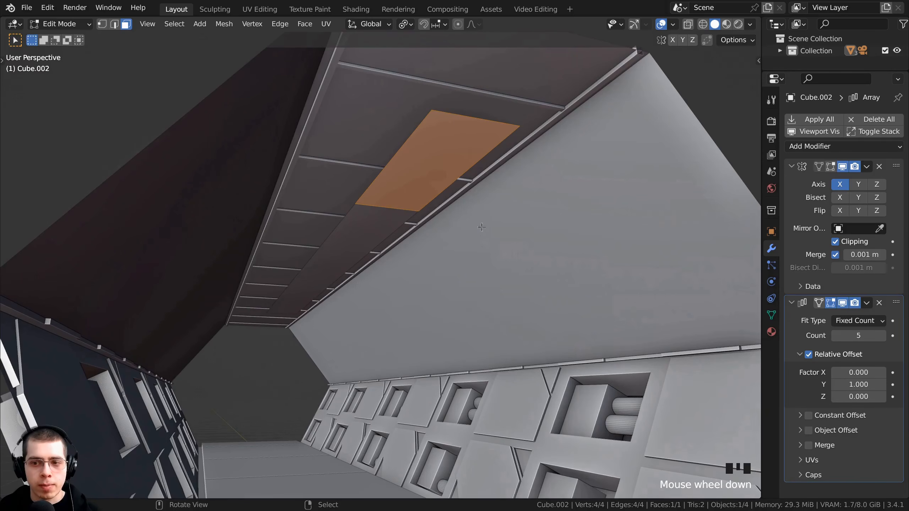
pyautogui.moveTo(760, 224); pyautogui.dragTo(664, 229)
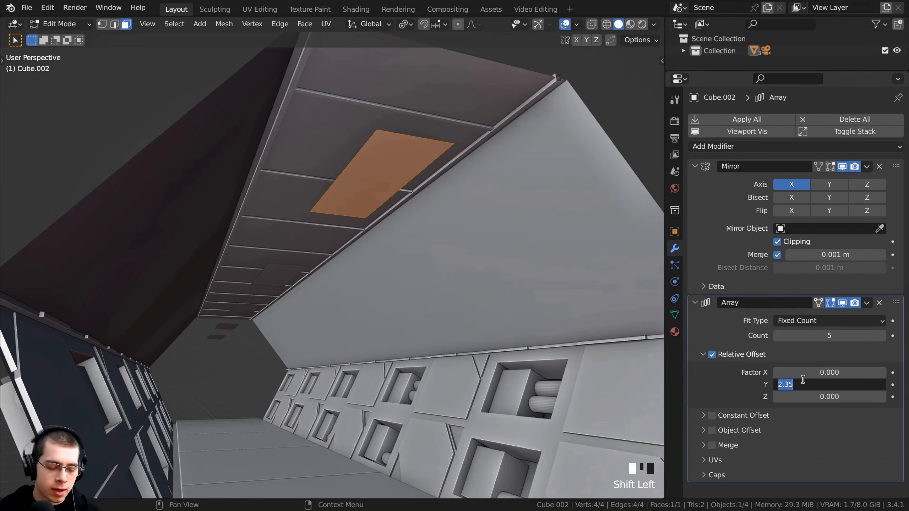
pyautogui.press('Return')
# - Move the separated panel along X until it meets its mirrored half at the corridor's centre
pyautogui.moveTo(465, 287); pyautogui.dragTo(360, 201, button='middle')
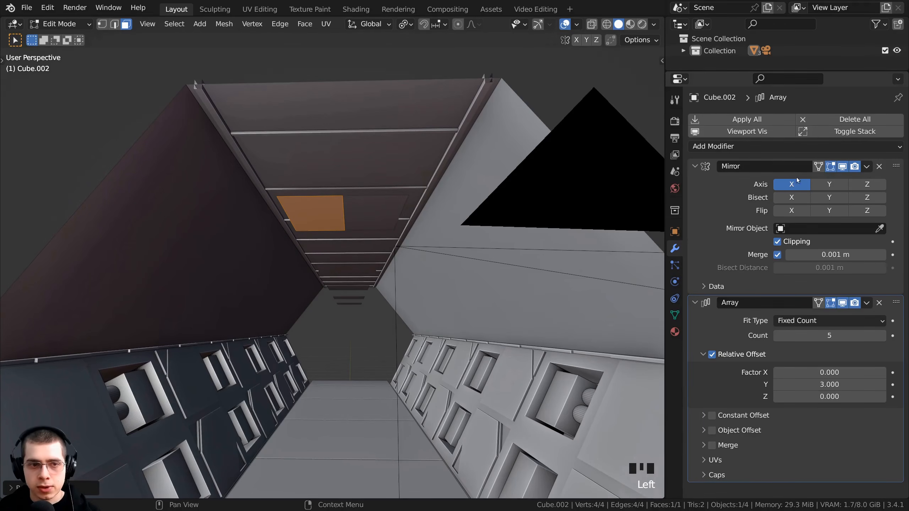
pyautogui.moveTo(465, 200); pyautogui.dragTo(450, 195, button='middle')
pyautogui.scroll(2, 448, 195)
pyautogui.press('g')
pyautogui.press('x')
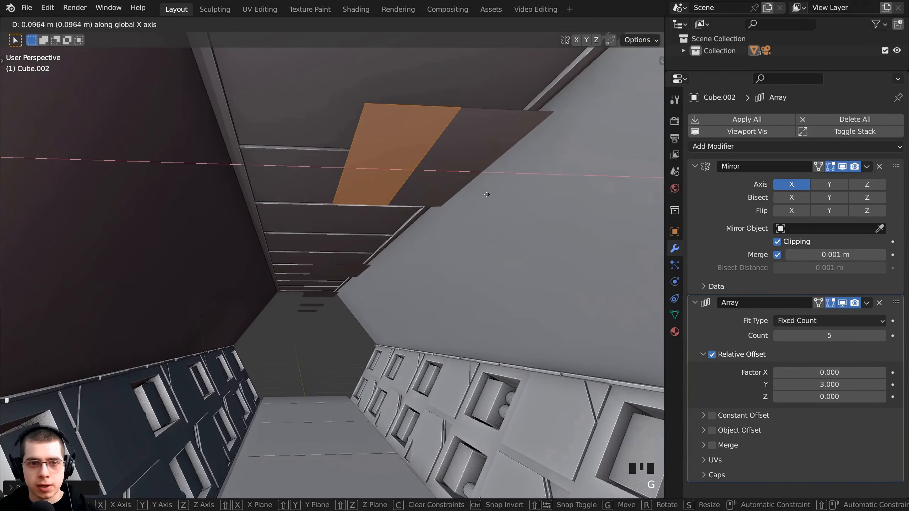
pyautogui.click(455, 197)
# - Extrude the panel upward into a box and raise the whole box along Z against the ceiling
pyautogui.moveTo(455, 197); pyautogui.dragTo(475, 212, button='middle')
pyautogui.press('e')
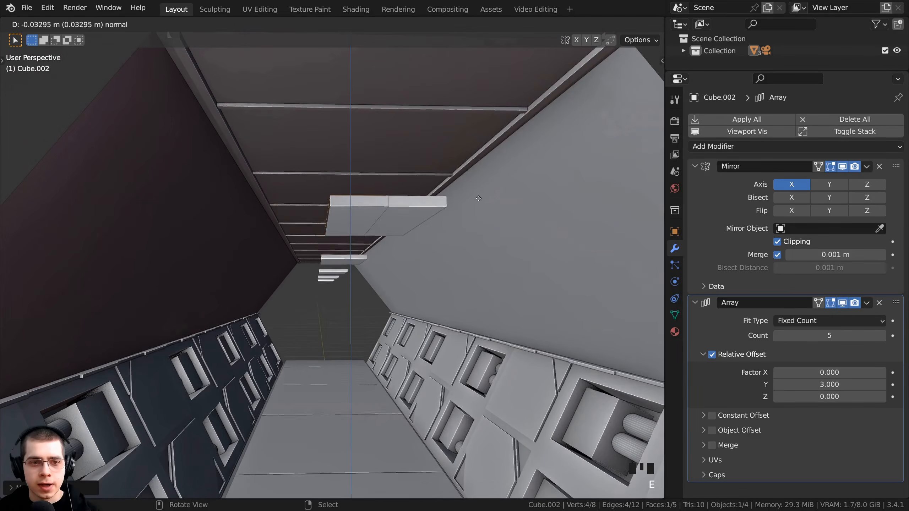
pyautogui.click(479, 185)
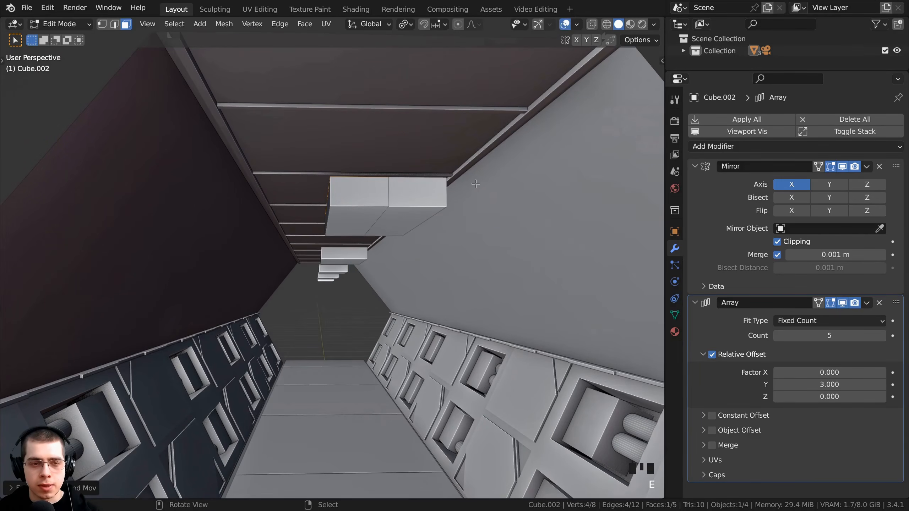
pyautogui.moveTo(430, 195); pyautogui.dragTo(404, 205, button='middle')
pyautogui.press('g')
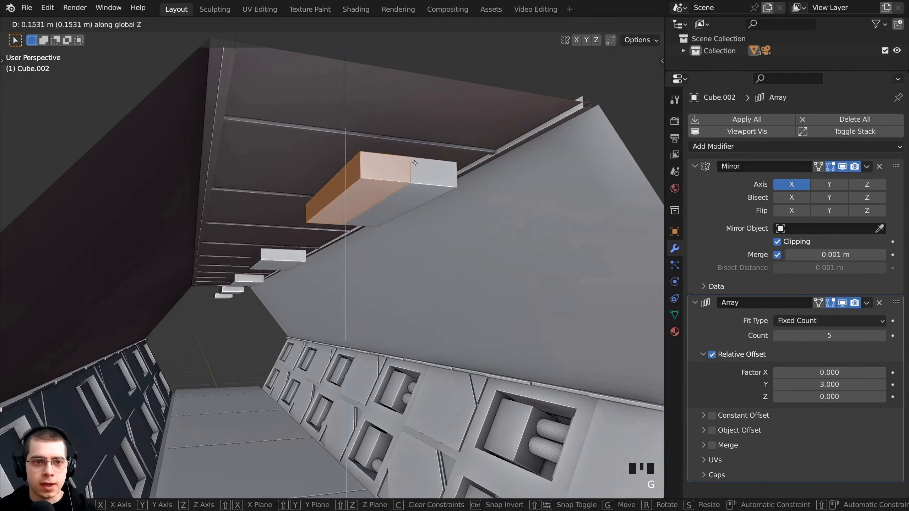
pyautogui.click(415, 78)
# - Scale the ceiling light box down uniformly and adjust its height along Z against the ceiling
pyautogui.press('KP_Decimal')
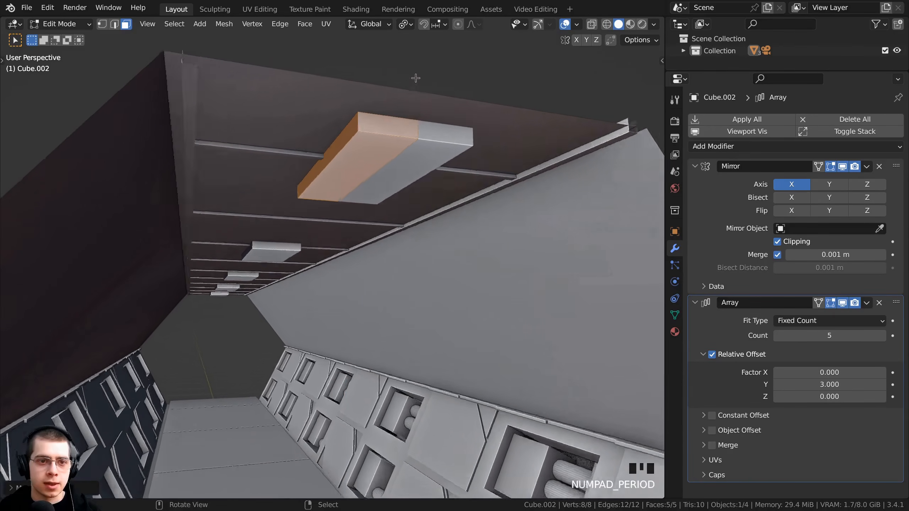
pyautogui.moveTo(375, 215); pyautogui.dragTo(474, 180, button='middle')
pyautogui.press('s')
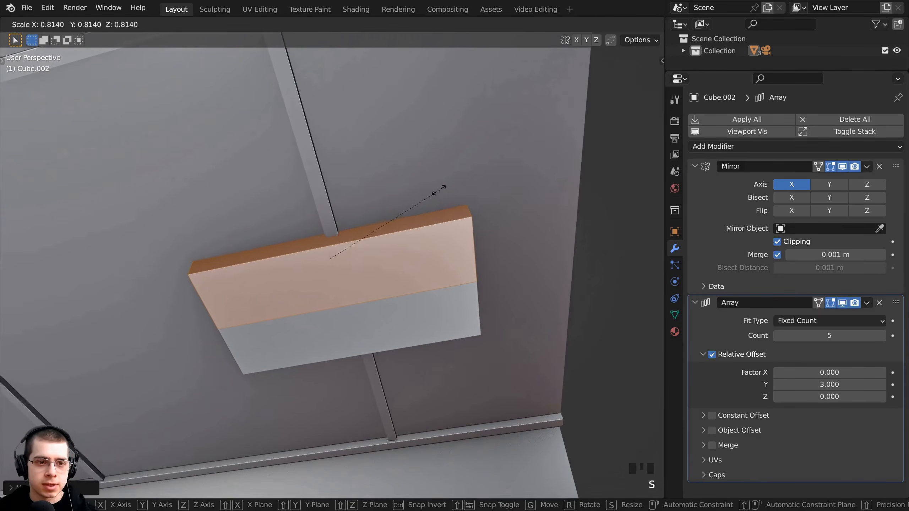
pyautogui.click(430, 202)
pyautogui.moveTo(430, 202); pyautogui.dragTo(429, 215, button='middle')
pyautogui.press('g')
pyautogui.press('z')
pyautogui.click(429, 216)
# - From the camera view, scale the light box up by about 1.05 and fine-tune its position along X
pyautogui.press('KP_0')
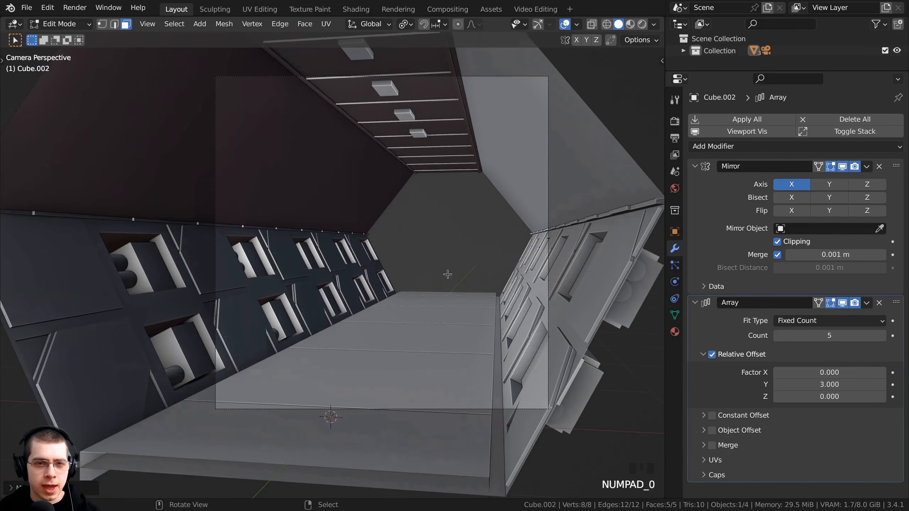
pyautogui.keyDown('shift'); pyautogui.moveTo(448, 275); pyautogui.dragTo(472, 304, button='middle'); pyautogui.keyUp('shift')
pyautogui.press('s')
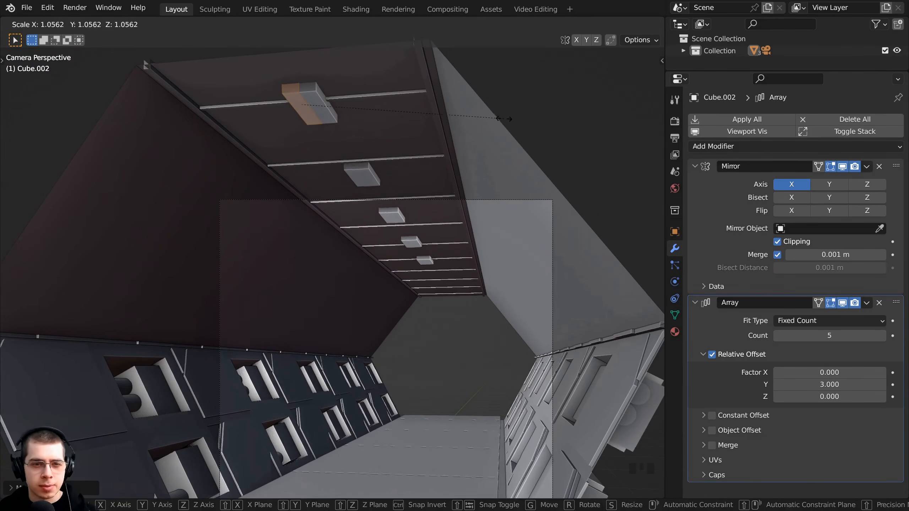
pyautogui.click(500, 120)
pyautogui.press('g')
pyautogui.press('x')
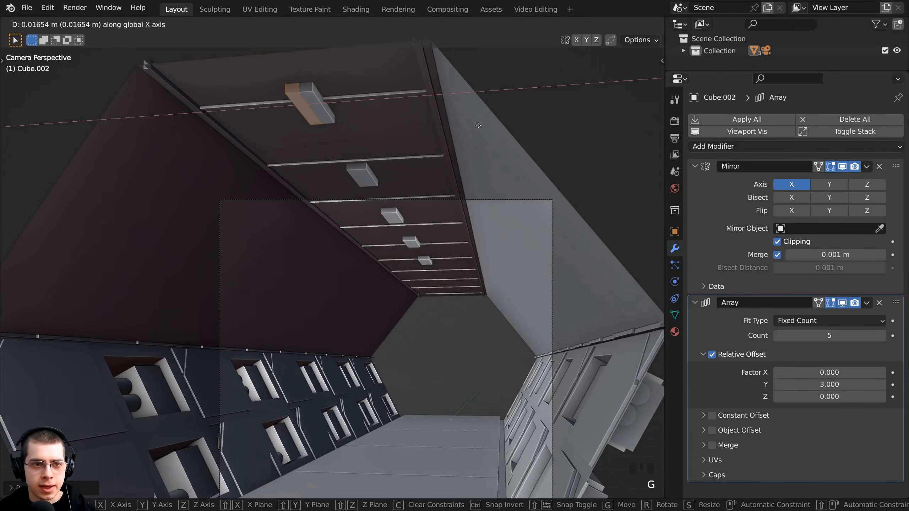
pyautogui.click(475, 124)
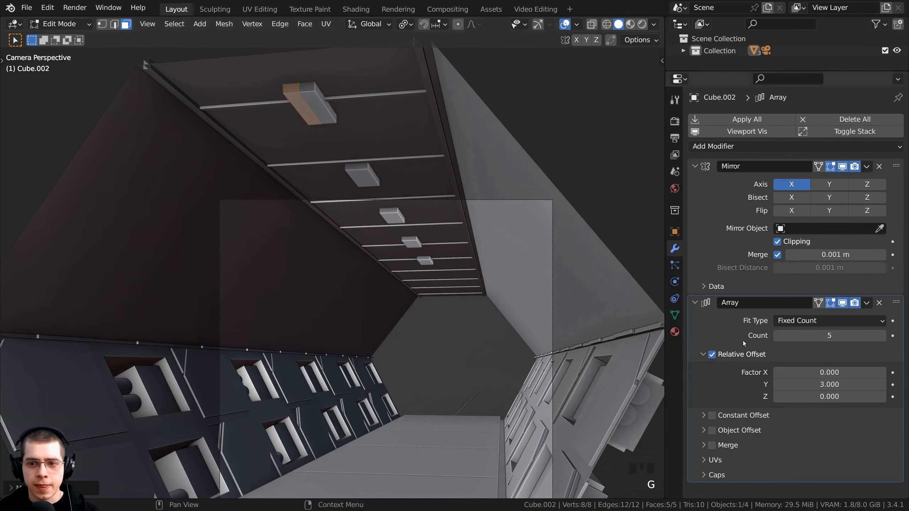
# - Raise the ceiling light's Array count to 8
pyautogui.click(883, 339)
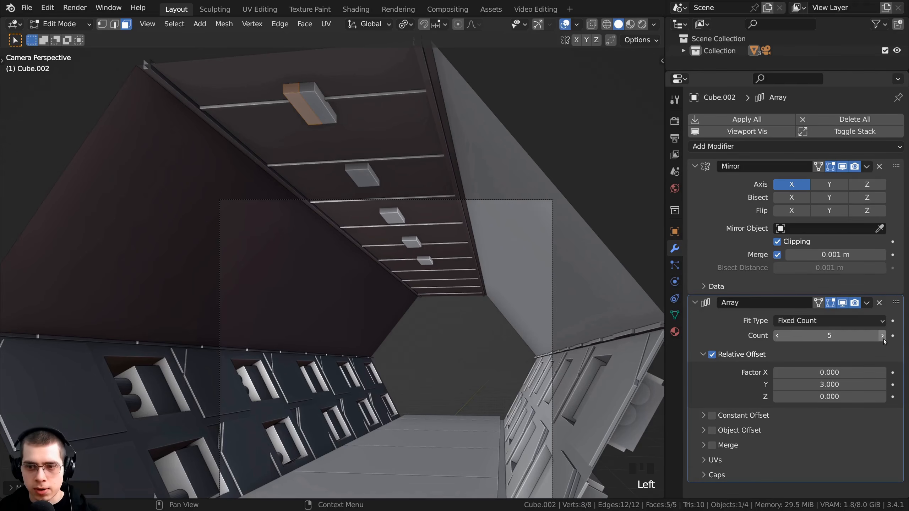
pyautogui.click(883, 336)
pyautogui.click(883, 337)
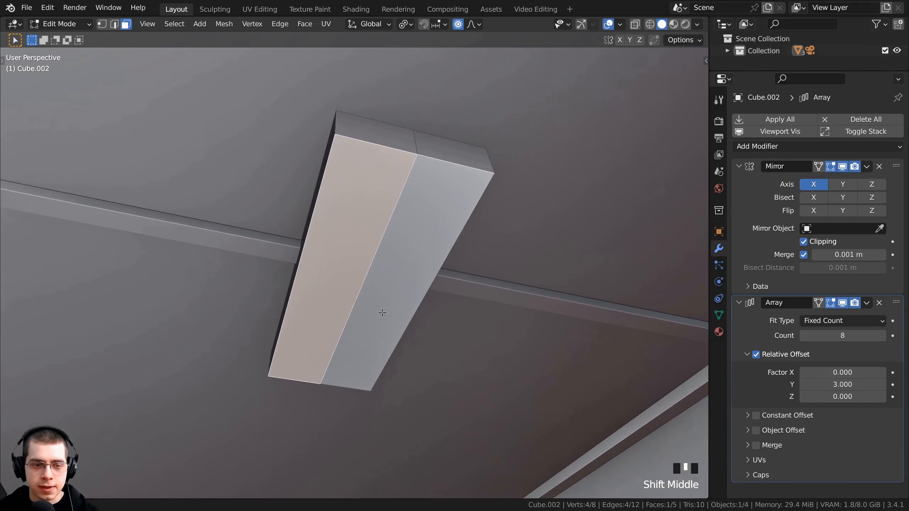
# - Inset the light box's bottom face by about 0.022 m with Boundary off so the mirrored halves share one frame
pyautogui.moveTo(382, 312); pyautogui.dragTo(429, 199, button='middle')
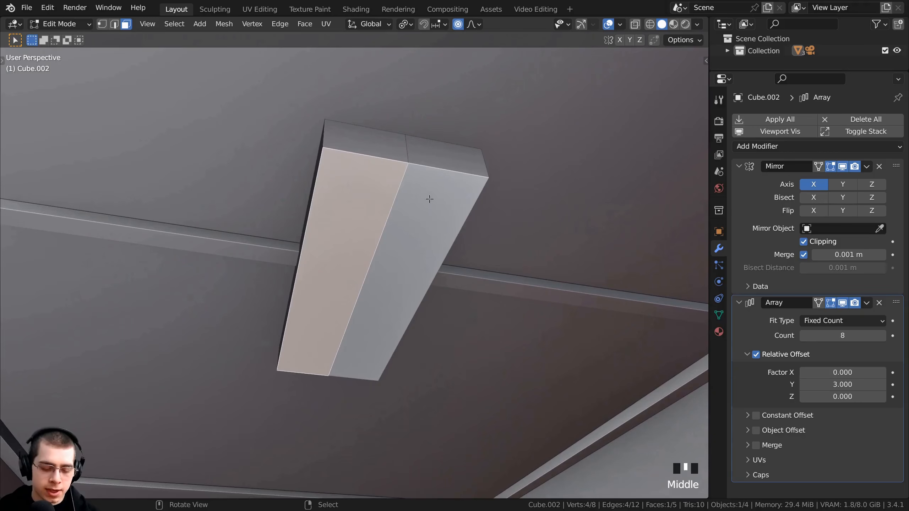
pyautogui.press('i')
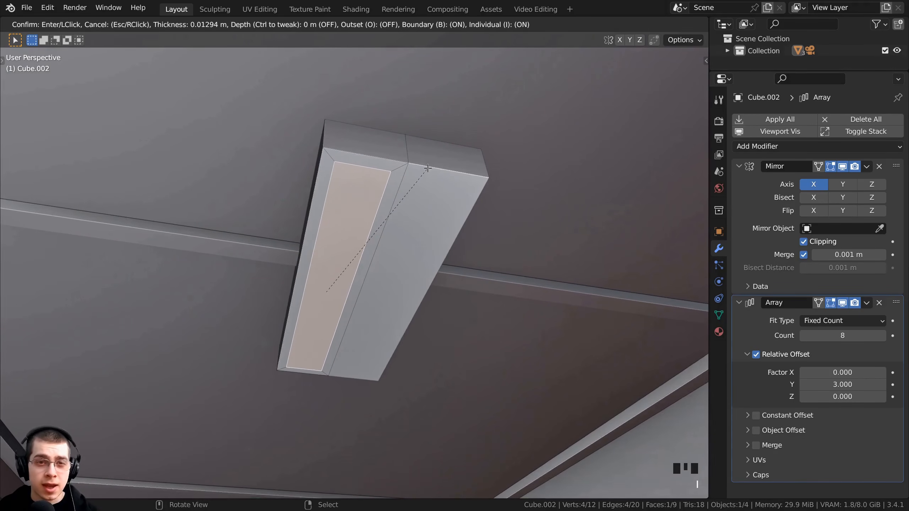
pyautogui.press('b')
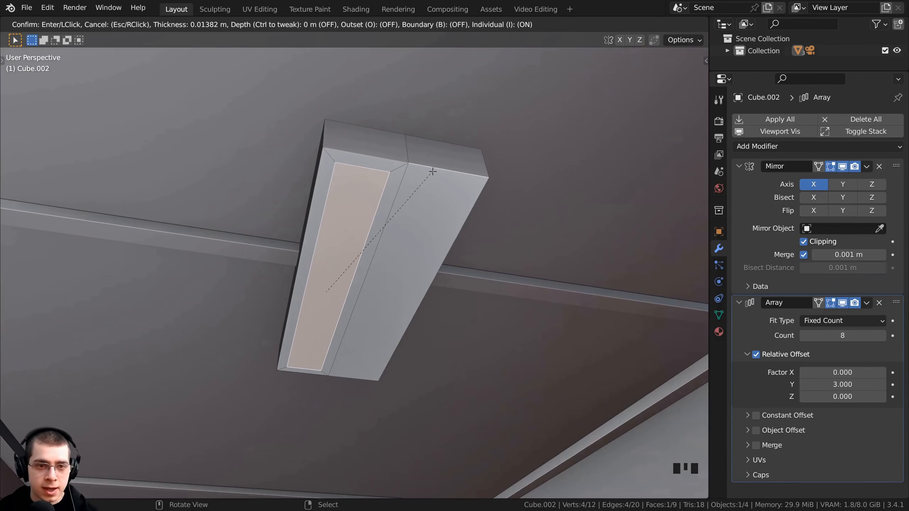
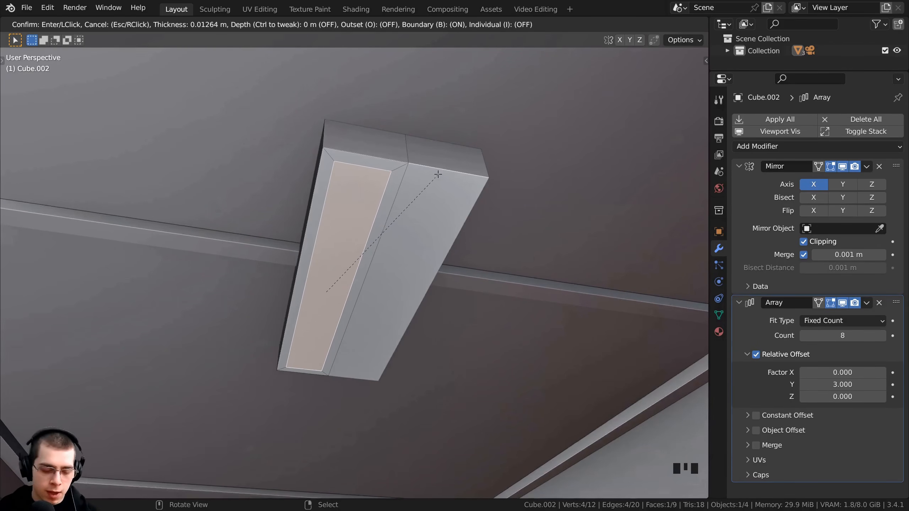
pyautogui.press('b')
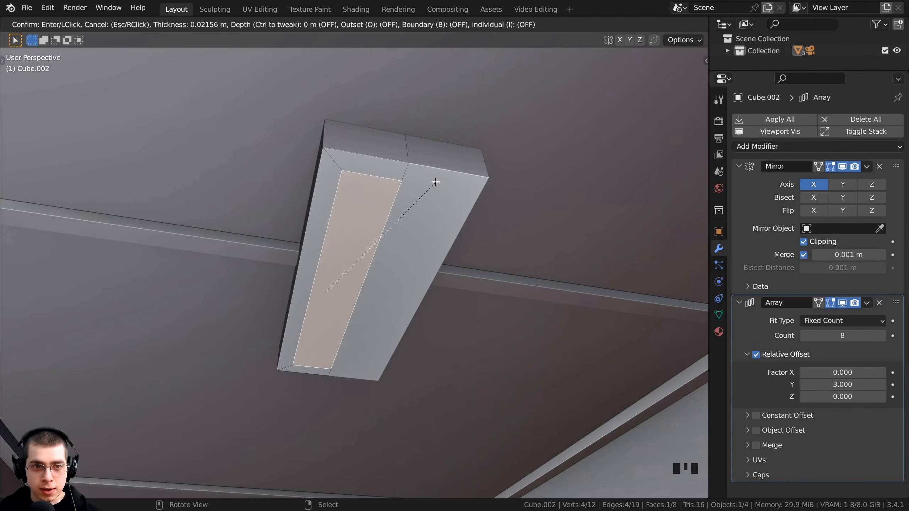
pyautogui.click(435, 182)
# - Extrude the inset face about 0.036 m up into the light box and recalculate its normals
pyautogui.press('e')
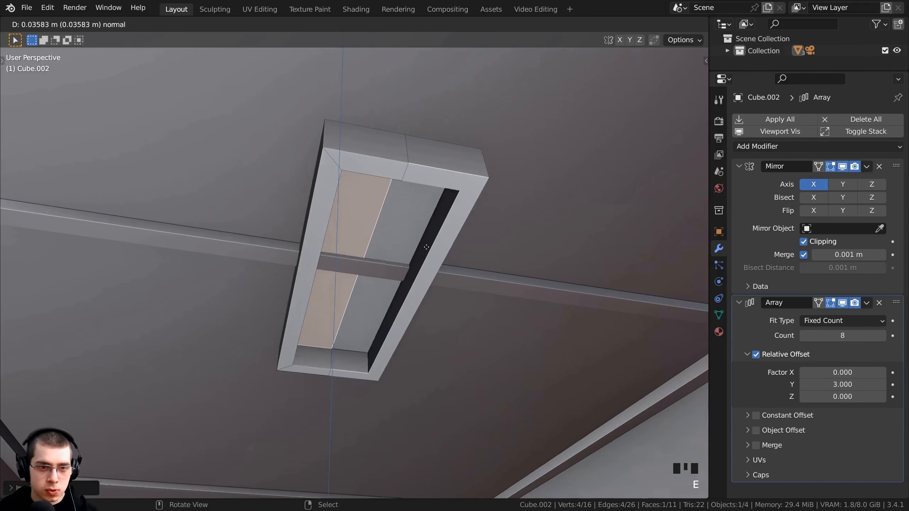
pyautogui.click(426, 251)
pyautogui.moveTo(426, 252); pyautogui.dragTo(356, 190, button='middle')
pyautogui.hotkey('shift', 'n')
pyautogui.press('Tab')
# - Switch to editing the corridor mesh and duplicate its front upper wall face in place
pyautogui.keyDown('shift'); pyautogui.moveTo(358, 146); pyautogui.dragTo(325, 188, button='middle'); pyautogui.keyUp('shift')
pyautogui.rightClick(316, 160)
pyautogui.press('Tab')
pyautogui.scroll(1, 408, 225)
pyautogui.rightClick(411, 220)
pyautogui.keyDown('shift'); pyautogui.moveTo(397, 206); pyautogui.dragTo(406, 191, button='middle'); pyautogui.keyUp('shift')
pyautogui.scroll(1, 376, 200)
pyautogui.keyDown('shift'); pyautogui.moveTo(308, 213); pyautogui.dragTo(354, 191, button='middle'); pyautogui.keyUp('shift')
pyautogui.rightClick(273, 228)
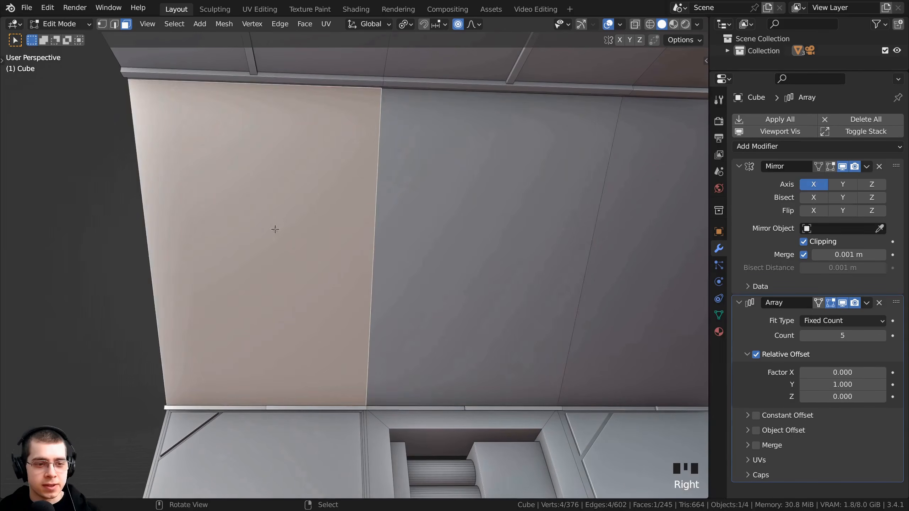
pyautogui.moveTo(279, 230); pyautogui.dragTo(419, 261, button='middle')
pyautogui.keyDown('shift'); pyautogui.moveTo(361, 248); pyautogui.dragTo(436, 262, button='middle'); pyautogui.keyUp('shift')
pyautogui.hotkey('shift', 'd')
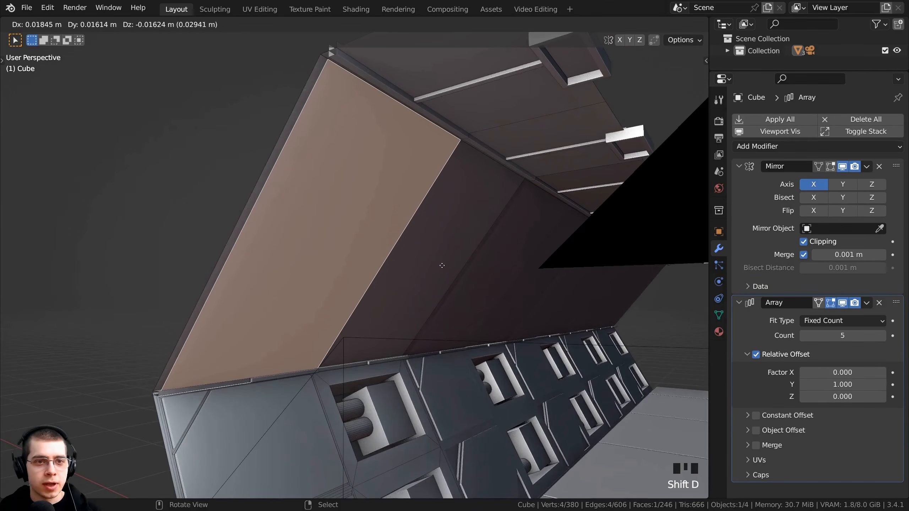
pyautogui.rightClick(413, 261)
# - Shrink the duplicated upper wall face and narrow it along Y to about 0.29
pyautogui.moveTo(412, 260); pyautogui.dragTo(311, 243, button='middle')
pyautogui.press('s')
pyautogui.press('x')
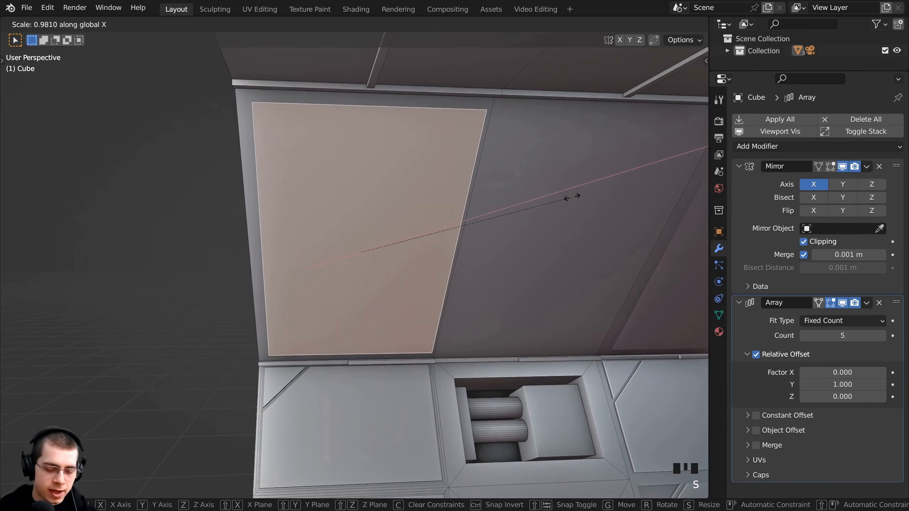
pyautogui.press('y')
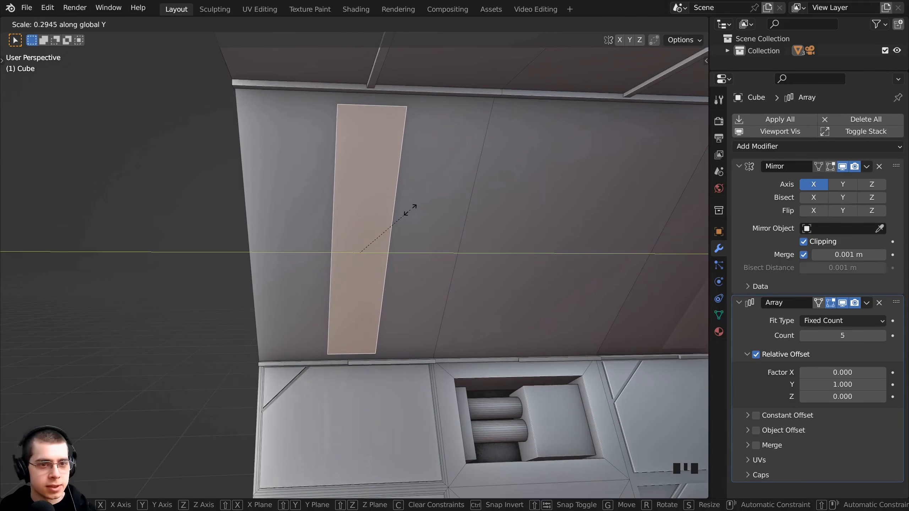
pyautogui.click(407, 212)
# - Move the narrow face along Y to the front end of the upper wall and scale it to nearly the wall's full height
pyautogui.press('g')
pyautogui.press('y')
pyautogui.click(484, 189)
pyautogui.press('s')
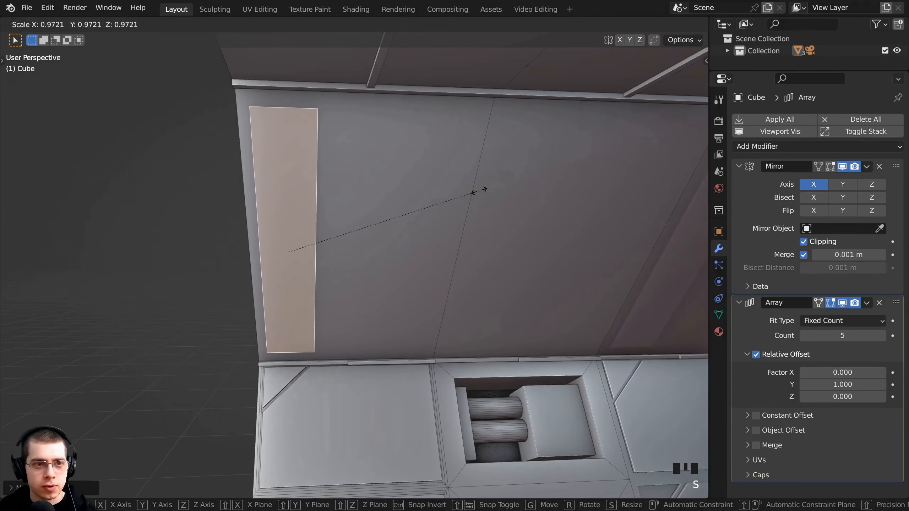
pyautogui.click(479, 191)
pyautogui.press('g')
pyautogui.click(409, 198)
pyautogui.press('s')
pyautogui.click(412, 197)
pyautogui.press('g')
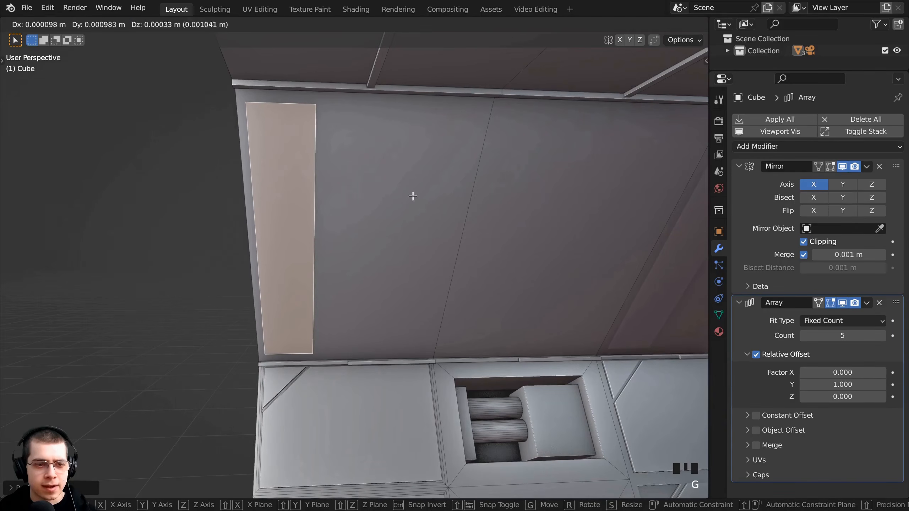
pyautogui.click(413, 197)
# - Extrude the narrow face into a thin panel with recalculated normals and nudge the whole panel into place against the upper wall
pyautogui.moveTo(413, 196); pyautogui.dragTo(388, 175, button='middle')
pyautogui.press('KP_Decimal')
pyautogui.press('e')
pyautogui.click(470, 227)
pyautogui.press('l')
pyautogui.hotkey('shift', 'n')
pyautogui.scroll(1, 480, 225)
pyautogui.press('g')
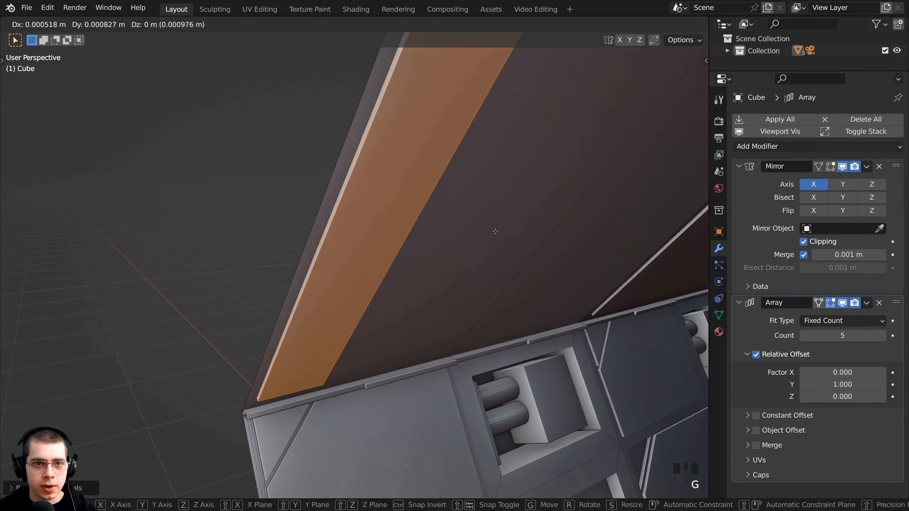
pyautogui.click(513, 228)
# - Duplicate the narrow panel's inner side face about 0.074 m along Y and extrude the copy about 0.76 m into a wide panel
pyautogui.moveTo(513, 228); pyautogui.dragTo(332, 181, button='middle')
pyautogui.rightClick(308, 180)
pyautogui.rightClick(305, 177)
pyautogui.hotkey('shift', 'd')
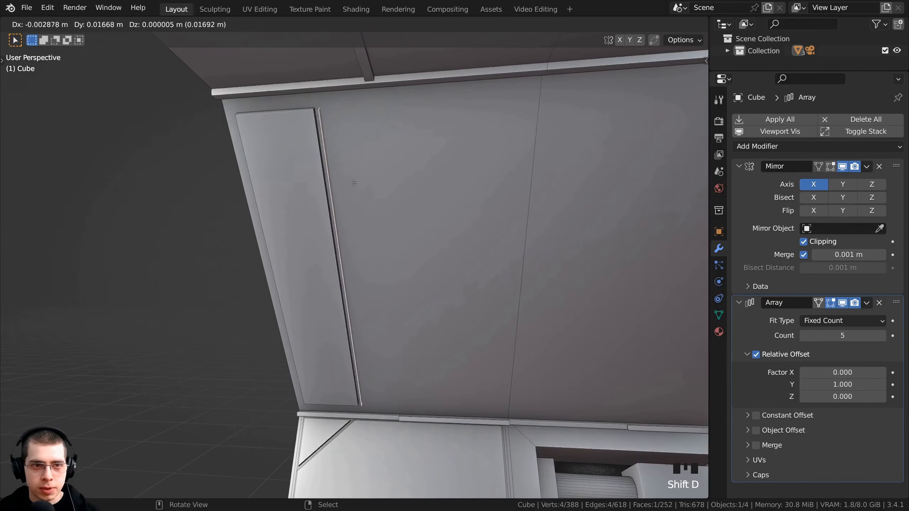
pyautogui.press('y')
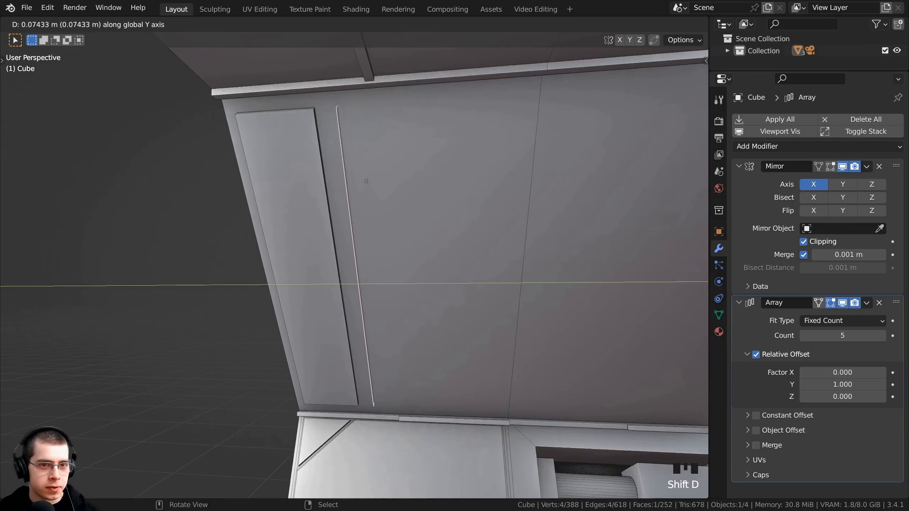
pyautogui.click(366, 181)
pyautogui.keyDown('shift'); pyautogui.moveTo(366, 180); pyautogui.dragTo(375, 179, button='middle'); pyautogui.keyUp('shift')
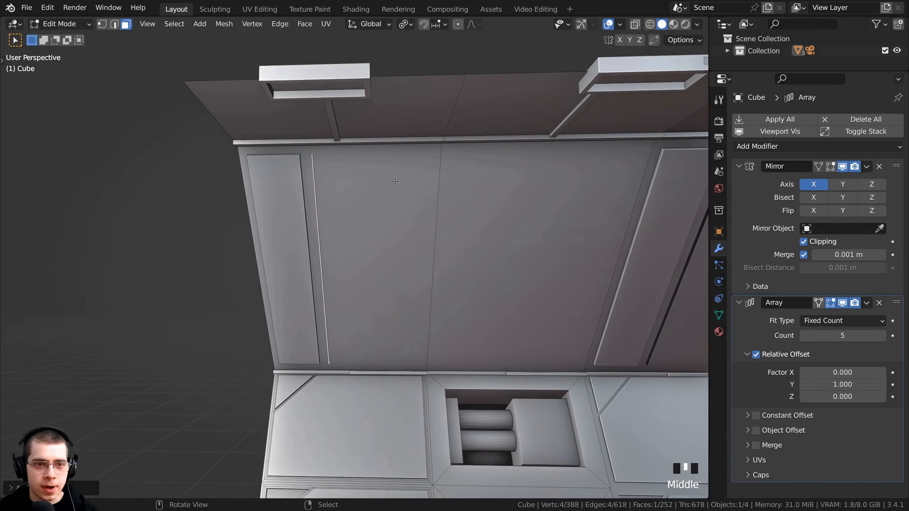
pyautogui.press('e')
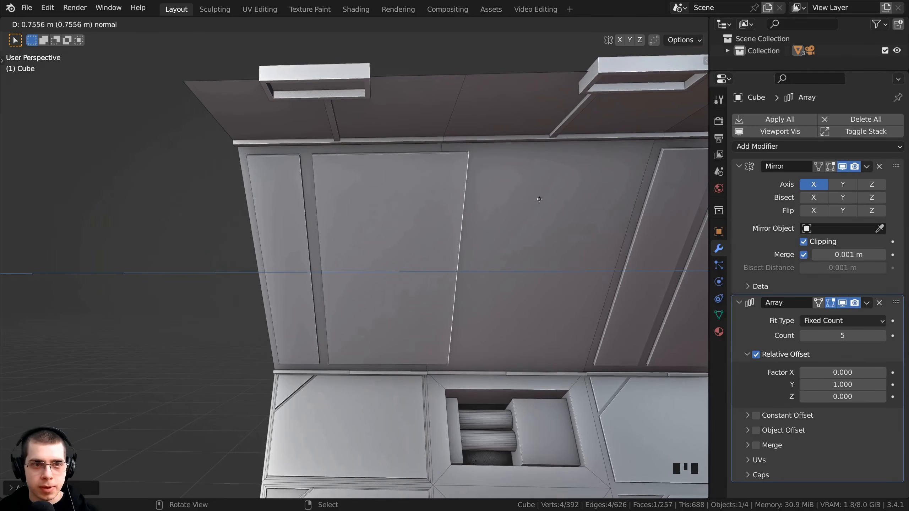
pyautogui.click(539, 199)
# - Knife two parallel diagonal cuts across the wide panel's upper front corner to outline a thin band
pyautogui.keyDown('shift'); pyautogui.moveTo(539, 199); pyautogui.dragTo(428, 209, button='middle'); pyautogui.keyUp('shift')
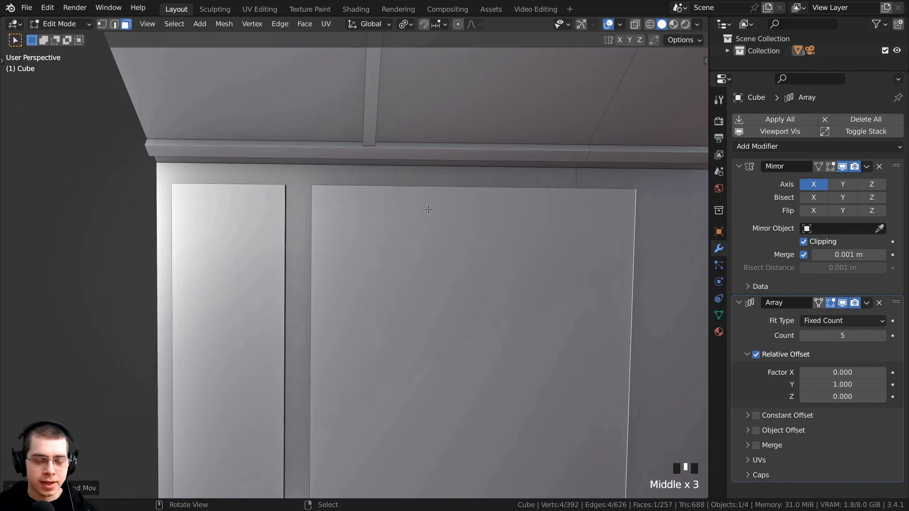
pyautogui.press('k')
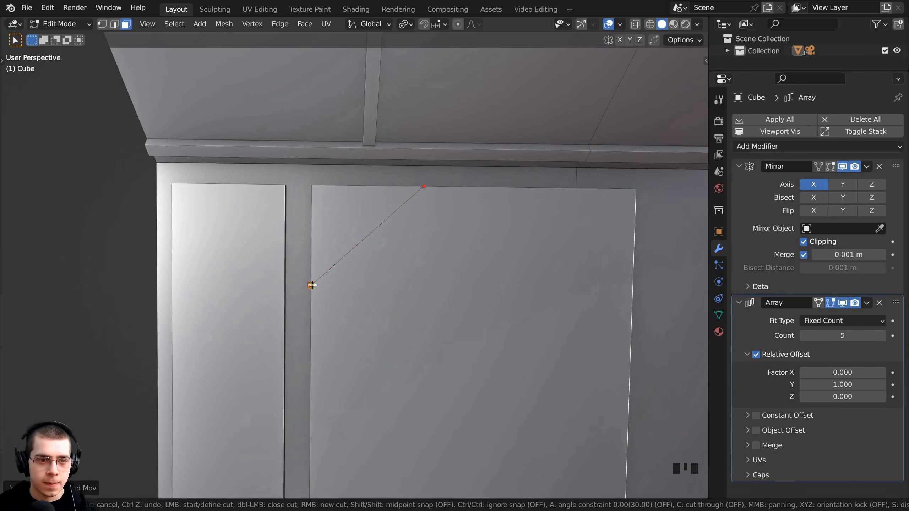
pyautogui.press('Return')
pyautogui.press('k')
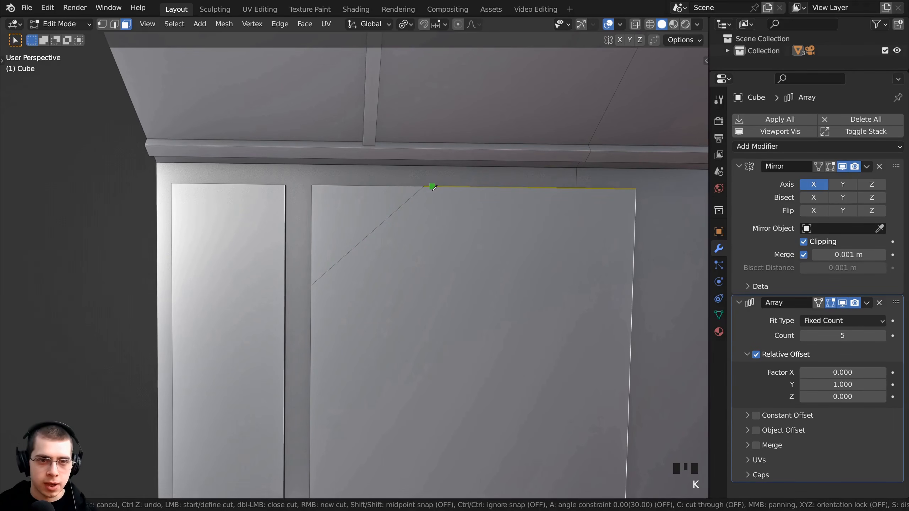
pyautogui.click(311, 293)
pyautogui.press('Return')
# - Delete the diagonal band together with the wide panel's surrounding rim and back faces, leaving only the two front faces
pyautogui.moveTo(311, 294); pyautogui.dragTo(401, 247, button='middle')
pyautogui.scroll(2, 408, 239)
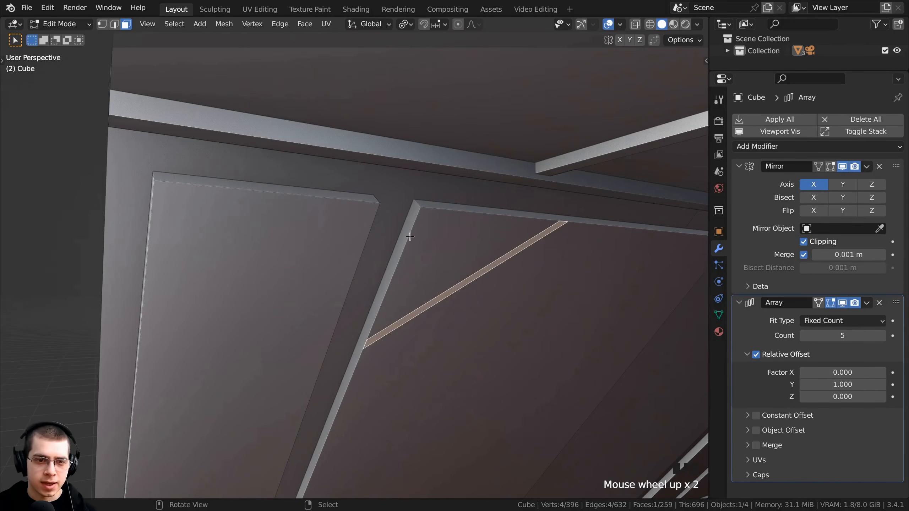
pyautogui.keyDown('shift'); pyautogui.rightClick(410, 237); pyautogui.keyUp('shift')
pyautogui.keyDown('shift'); pyautogui.rightClick(424, 202); pyautogui.keyUp('shift')
pyautogui.hotkey('ctrl', 'z')
pyautogui.keyDown('shift'); pyautogui.rightClick(432, 205); pyautogui.keyUp('shift')
pyautogui.scroll(-4, 544, 309)
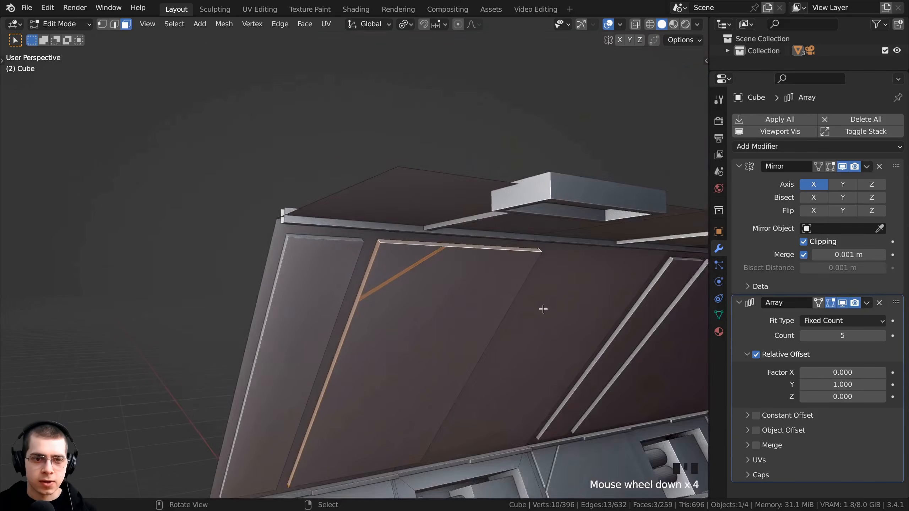
pyautogui.moveTo(543, 309); pyautogui.dragTo(447, 233, button='middle')
pyautogui.keyDown('shift'); pyautogui.moveTo(447, 233); pyautogui.dragTo(329, 195, button='middle'); pyautogui.keyUp('shift')
pyautogui.scroll(1, 329, 195)
pyautogui.keyDown('shift'); pyautogui.rightClick(328, 196); pyautogui.keyUp('shift')
pyautogui.scroll(-4, 361, 247)
pyautogui.scroll(4, 397, 305)
pyautogui.keyDown('shift'); pyautogui.moveTo(398, 304); pyautogui.dragTo(377, 240, button='middle'); pyautogui.keyUp('shift')
pyautogui.scroll(1, 378, 239)
pyautogui.keyDown('shift'); pyautogui.rightClick(319, 228); pyautogui.keyUp('shift')
pyautogui.moveTo(320, 227); pyautogui.dragTo(337, 172, button='middle')
pyautogui.keyDown('shift'); pyautogui.rightClick(201, 240); pyautogui.keyUp('shift')
pyautogui.scroll(-2, 204, 240)
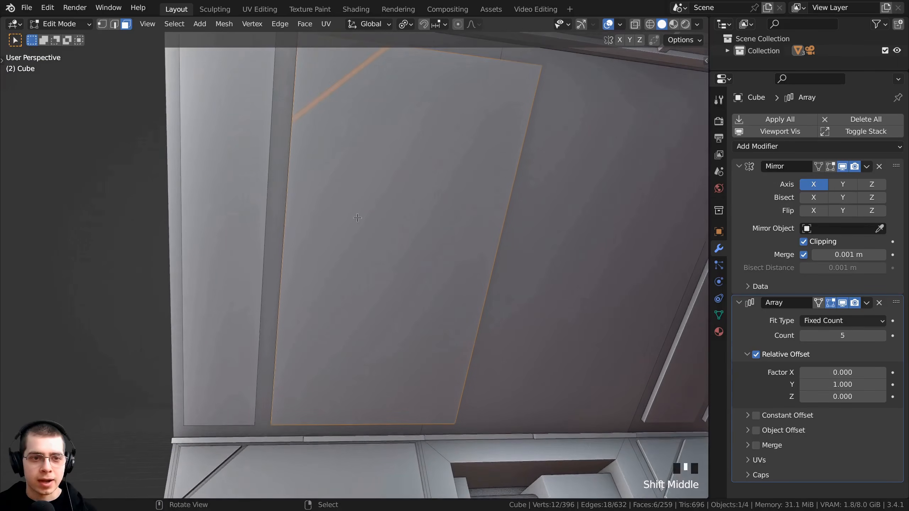
pyautogui.scroll(-2, 337, 172)
pyautogui.press('x')
pyautogui.click(337, 172)
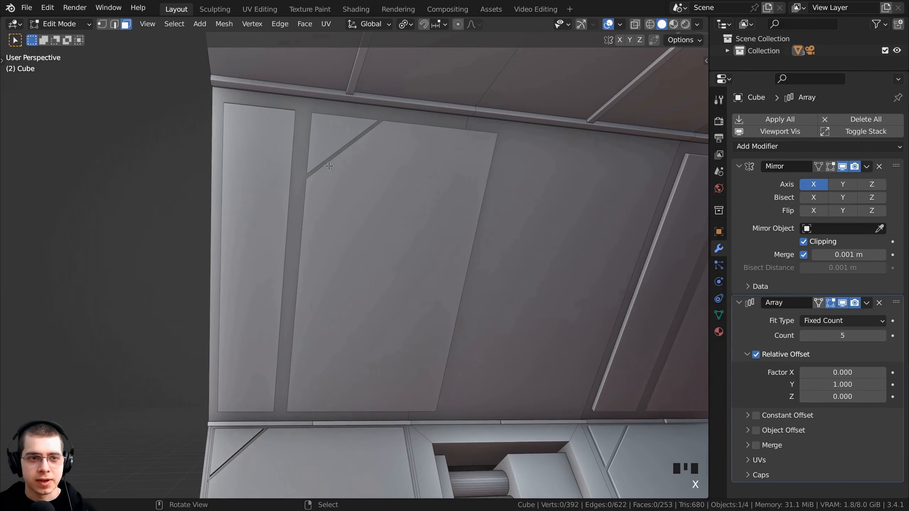
# - Extrude the triangular corner face and the large front face together to give the split panel thickness
pyautogui.scroll(2, 307, 153)
pyautogui.rightClick(307, 151)
pyautogui.keyDown('shift'); pyautogui.rightClick(358, 214); pyautogui.keyUp('shift')
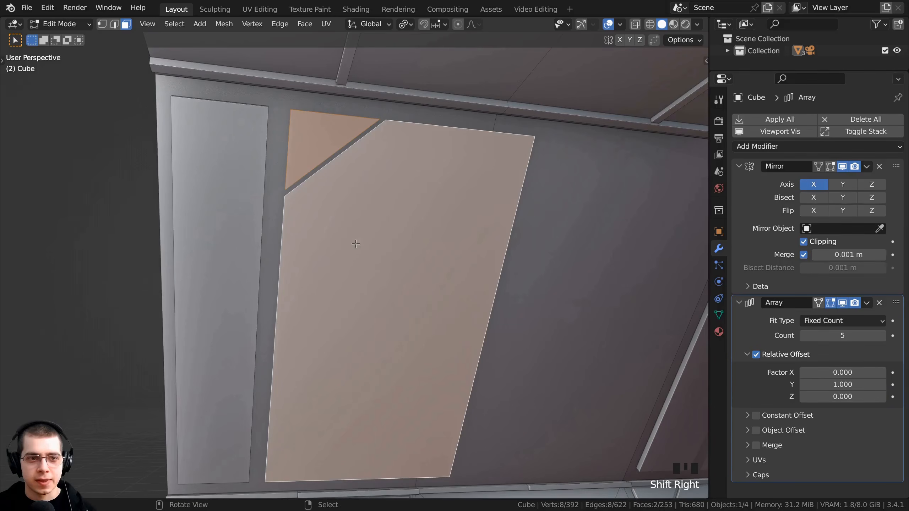
pyautogui.moveTo(356, 244); pyautogui.dragTo(322, 280, button='middle')
pyautogui.scroll(2, 465, 310)
pyautogui.press('e')
pyautogui.click(474, 324)
# - Duplicate the narrow panel's front face onto the wide panel, shrink it and stretch it along X into a small rectangle
pyautogui.rightClick(211, 201)
pyautogui.keyDown('shift'); pyautogui.moveTo(245, 261); pyautogui.dragTo(279, 196, button='middle'); pyautogui.keyUp('shift')
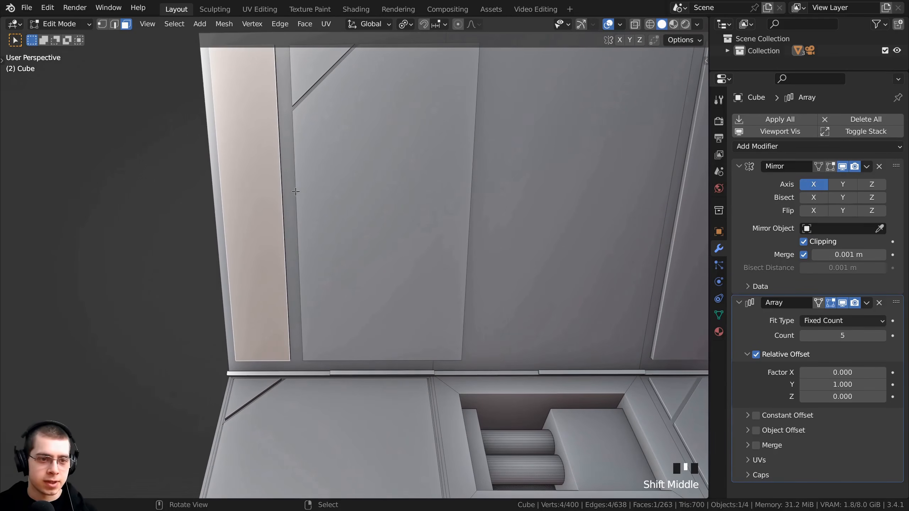
pyautogui.hotkey('shift', 'd')
pyautogui.click(476, 236)
pyautogui.press('s')
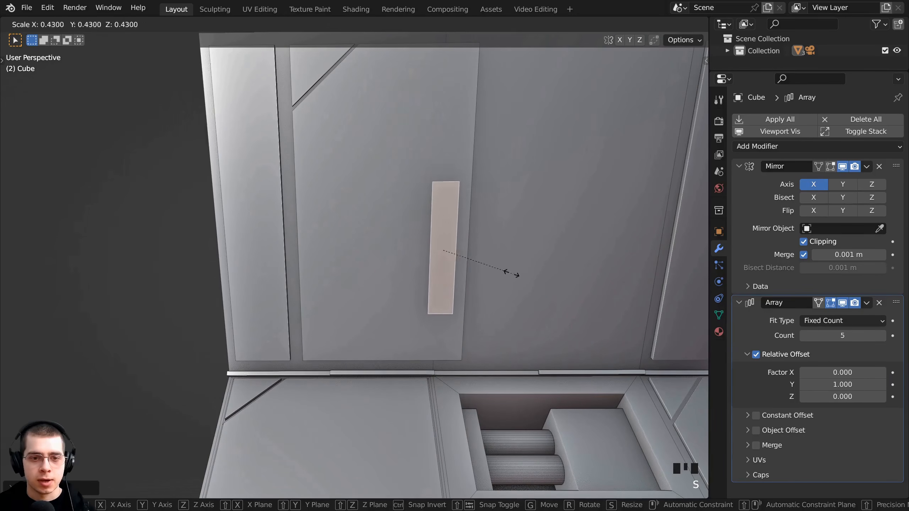
pyautogui.click(454, 255)
pyautogui.press('g')
pyautogui.click(438, 349)
pyautogui.press('s')
pyautogui.press('x')
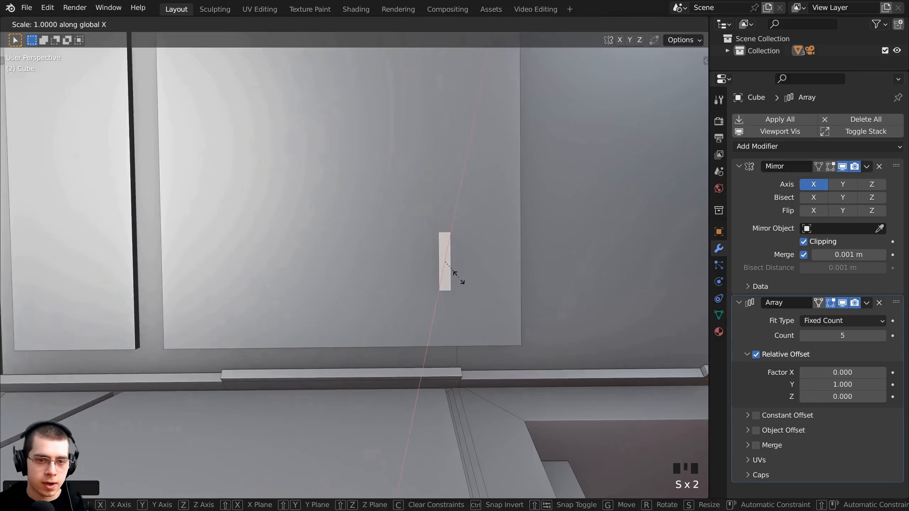
pyautogui.click(682, 301)
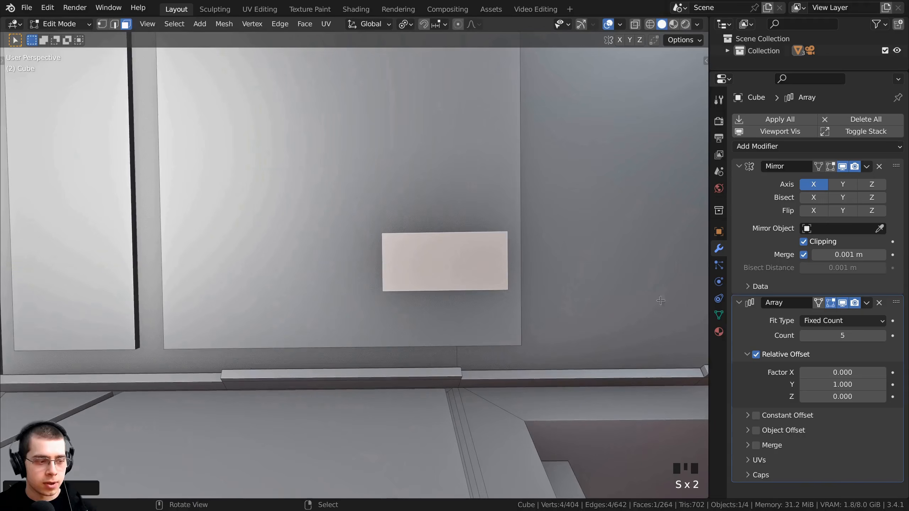
# - Reposition and enlarge the small rectangle near the wide panel's lower inner corner and adjust its width along Y
pyautogui.press('g')
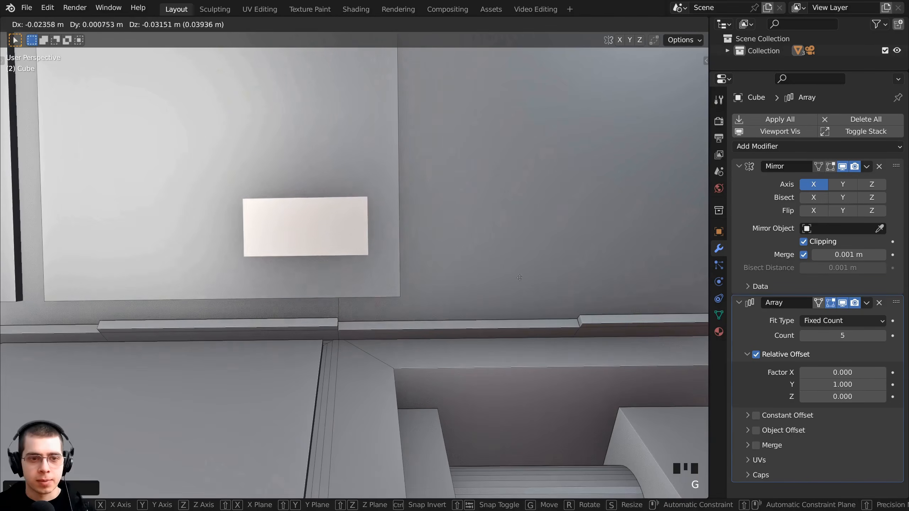
pyautogui.click(529, 297)
pyautogui.press('s')
pyautogui.click(535, 299)
pyautogui.press('g')
pyautogui.click(536, 302)
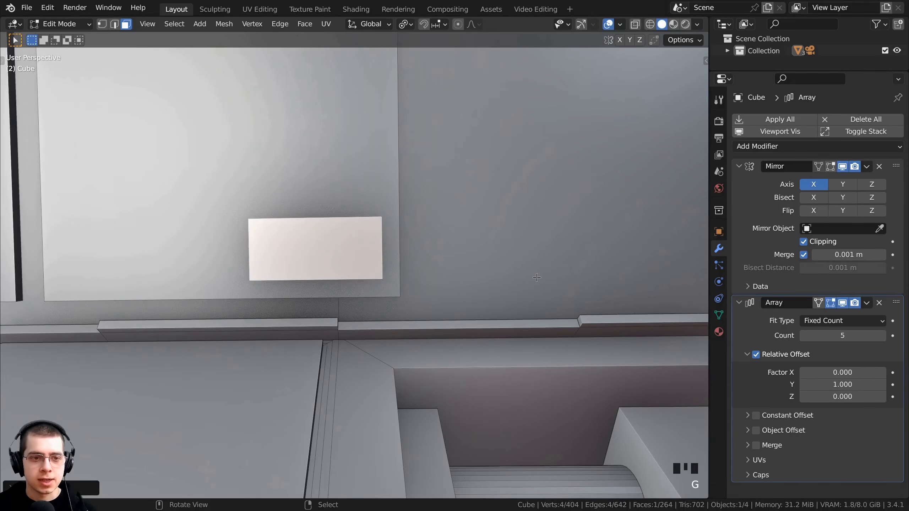
pyautogui.press('s')
pyautogui.press('y')
pyautogui.click(533, 283)
# - Move the small rectangle onto the wide panel's surface and extrude it into a raised block
pyautogui.moveTo(537, 288); pyautogui.dragTo(484, 289, button='middle')
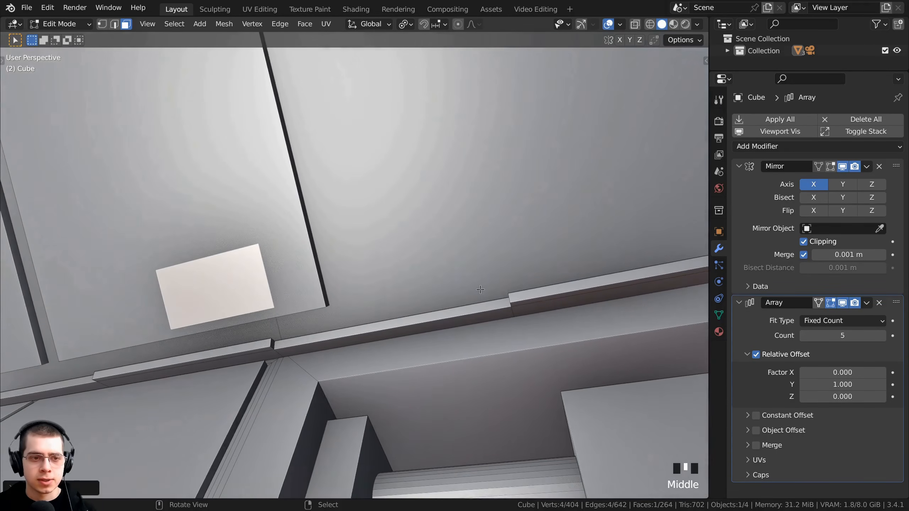
pyautogui.press('KP_Decimal')
pyautogui.press('g')
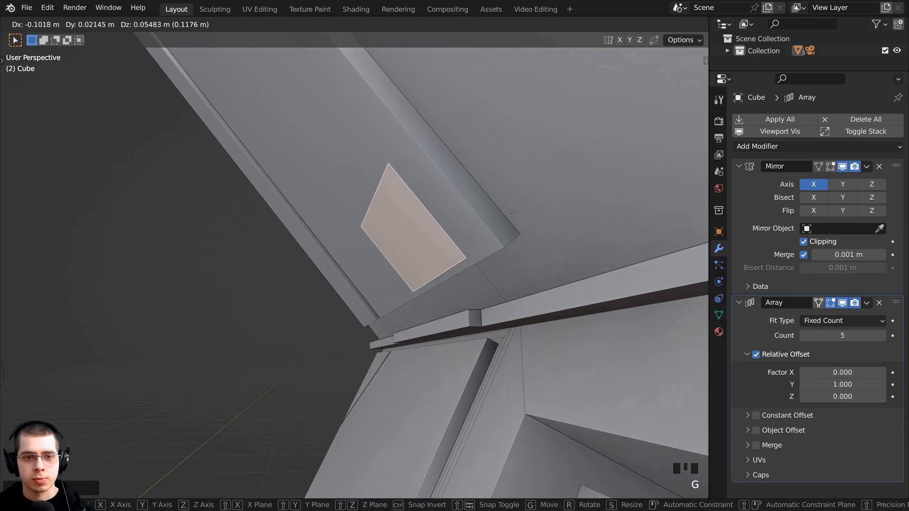
pyautogui.click(476, 229)
pyautogui.moveTo(476, 229); pyautogui.dragTo(360, 224, button='middle')
pyautogui.press('e')
pyautogui.click(444, 218)
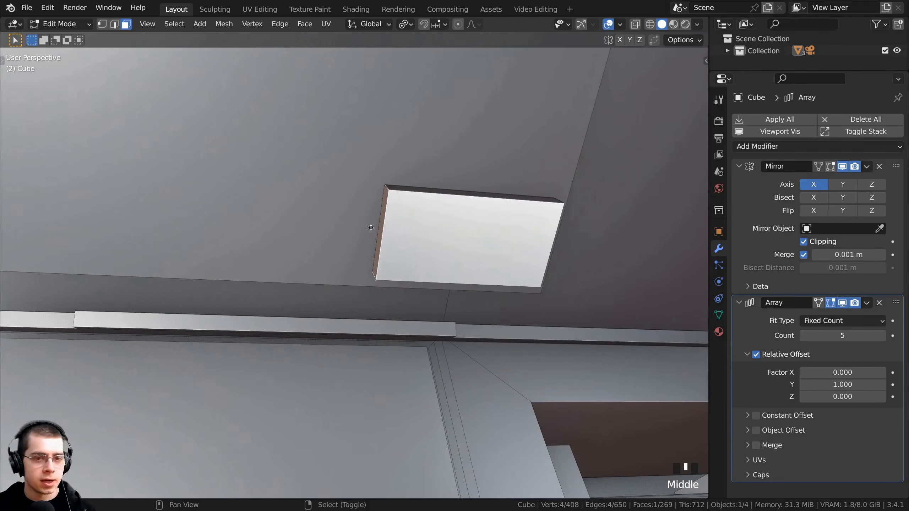
# - Duplicate the block's side face along Y, enlarge it about 1.47 times, reposition it and extrude it into a second block
pyautogui.hotkey('shift', 'd')
pyautogui.press('y')
pyautogui.click(275, 227)
pyautogui.press('s')
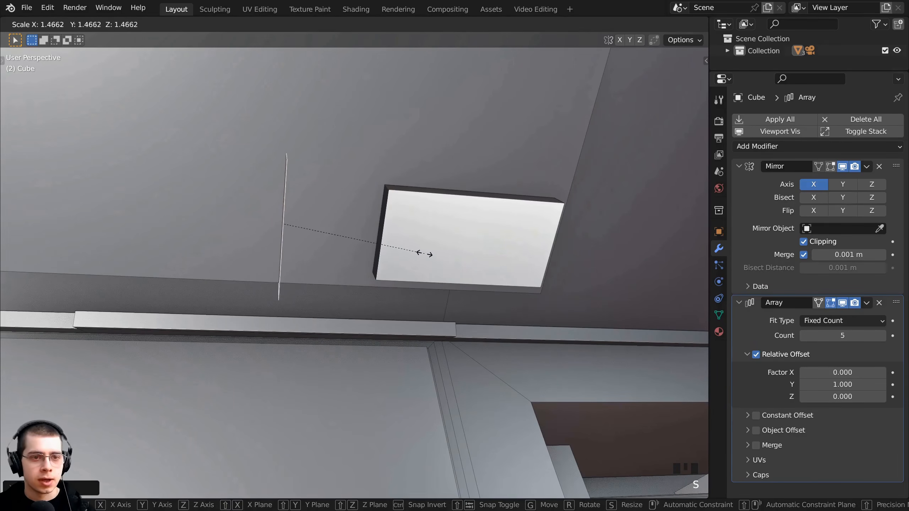
pyautogui.click(425, 254)
pyautogui.moveTo(425, 253); pyautogui.dragTo(370, 248, button='middle')
pyautogui.press('g')
pyautogui.click(302, 252)
pyautogui.press('g')
pyautogui.click(415, 186)
pyautogui.press('e')
pyautogui.click(493, 229)
# - Duplicate the second block's side face, enlarge and reposition it, and extrude it about 0.023 m into a thin third block
pyautogui.scroll(2, 335, 239)
pyautogui.hotkey('shift', 'd')
pyautogui.click(329, 277)
pyautogui.press('s')
pyautogui.click(505, 305)
pyautogui.press('g')
pyautogui.click(508, 286)
pyautogui.press('e')
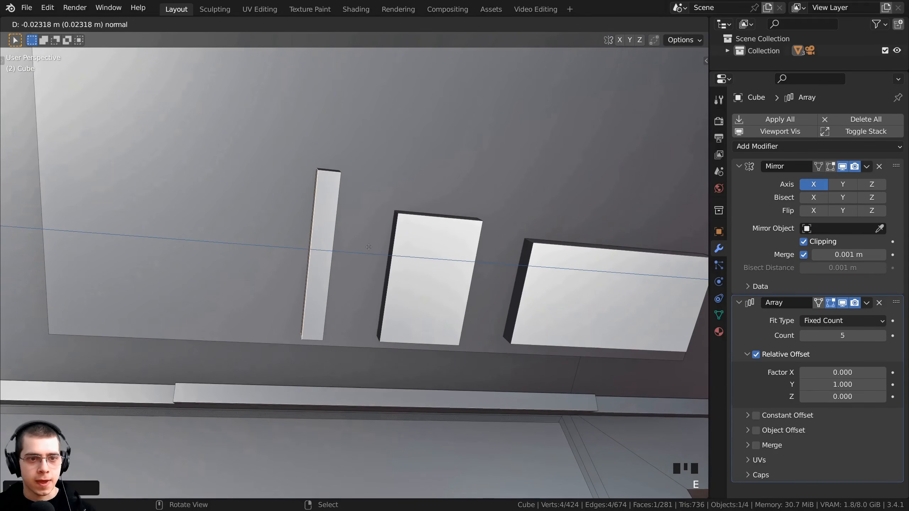
pyautogui.click(365, 248)
# - Add a loop cut across the thin block and slide it toward the block's upper end
pyautogui.moveTo(358, 250); pyautogui.dragTo(392, 263, button='middle')
pyautogui.keyDown('shift'); pyautogui.moveTo(332, 261); pyautogui.dragTo(337, 288, button='middle'); pyautogui.keyUp('shift')
pyautogui.scroll(1, 305, 289)
pyautogui.hotkey('ctrl', 'r')
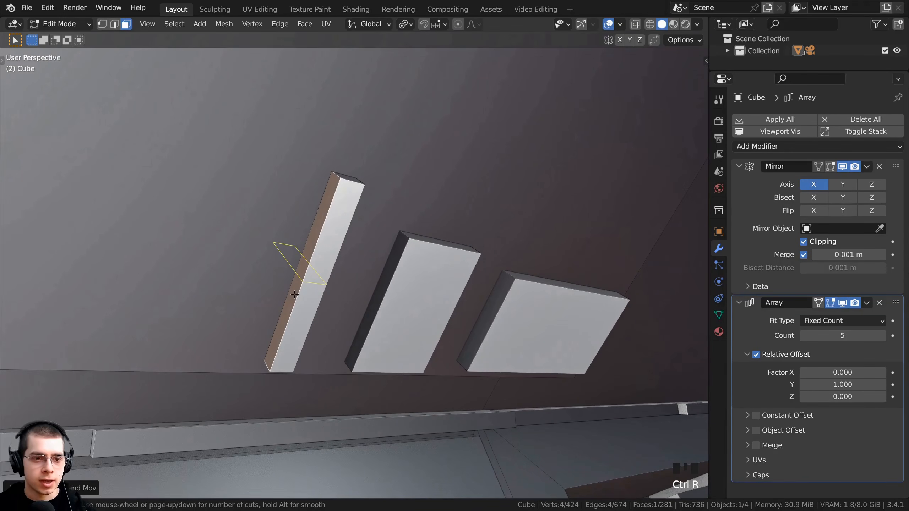
pyautogui.click(295, 294)
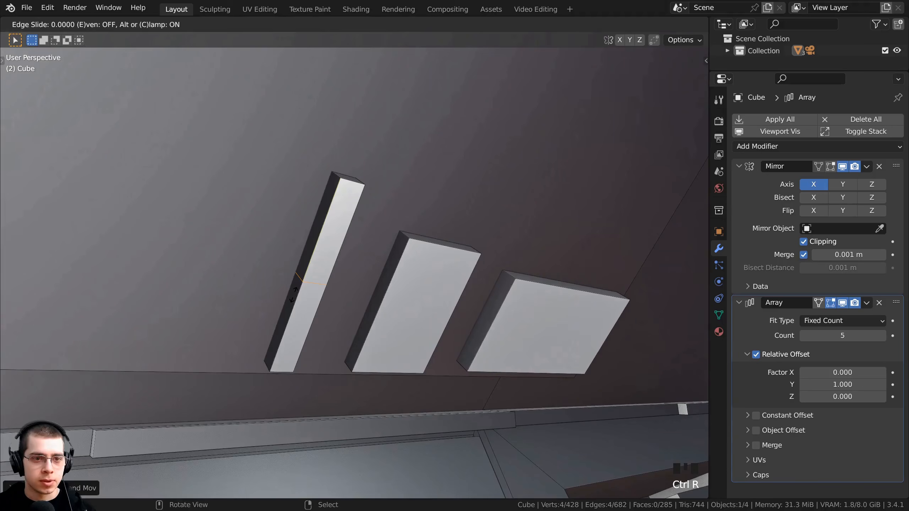
pyautogui.click(319, 240)
# - Slide the outer edge at the thin block's upper end along its side edges to slant the end
pyautogui.moveTo(319, 240); pyautogui.dragTo(429, 200, button='middle')
pyautogui.scroll(1, 320, 173)
pyautogui.click(323, 163)
pyautogui.keyDown('shift'); pyautogui.click(363, 163); pyautogui.keyUp('shift')
pyautogui.press('g')
pyautogui.rightClick(420, 145)
pyautogui.scroll(-1, 430, 200)
pyautogui.press('g')
pyautogui.press('g')
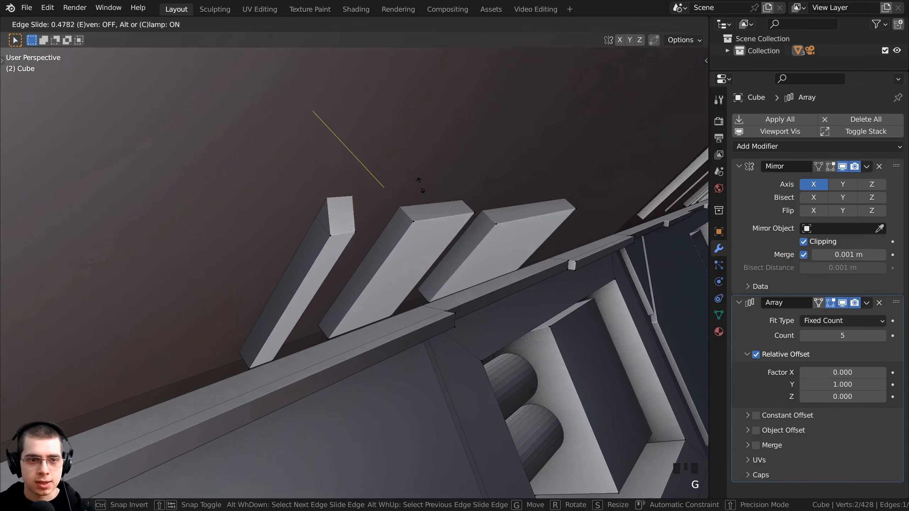
pyautogui.click(444, 188)
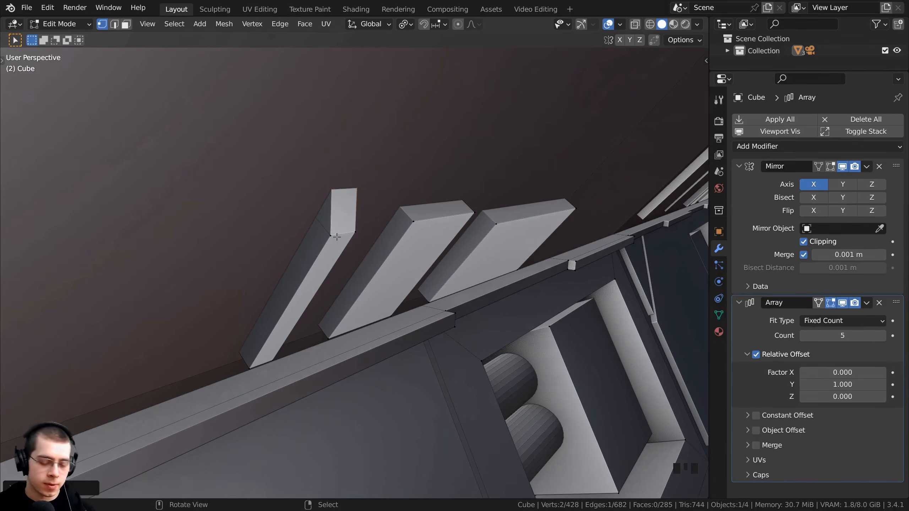
pyautogui.press('l')
pyautogui.moveTo(336, 237); pyautogui.dragTo(465, 251, button='middle')
pyautogui.press('g')
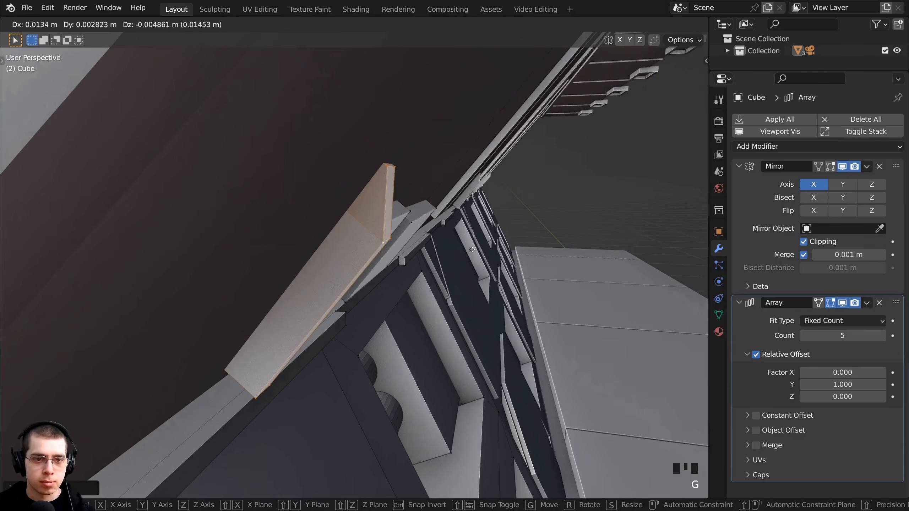
pyautogui.rightClick(472, 250)
# - Reselect the thin block's upper end edge and edge-slide it further to refine the slanted end
pyautogui.rightClick(391, 171)
pyautogui.keyDown('shift'); pyautogui.rightClick(403, 173); pyautogui.keyUp('shift')
pyautogui.moveTo(404, 173); pyautogui.dragTo(369, 220, button='middle')
pyautogui.press('g')
pyautogui.press('g')
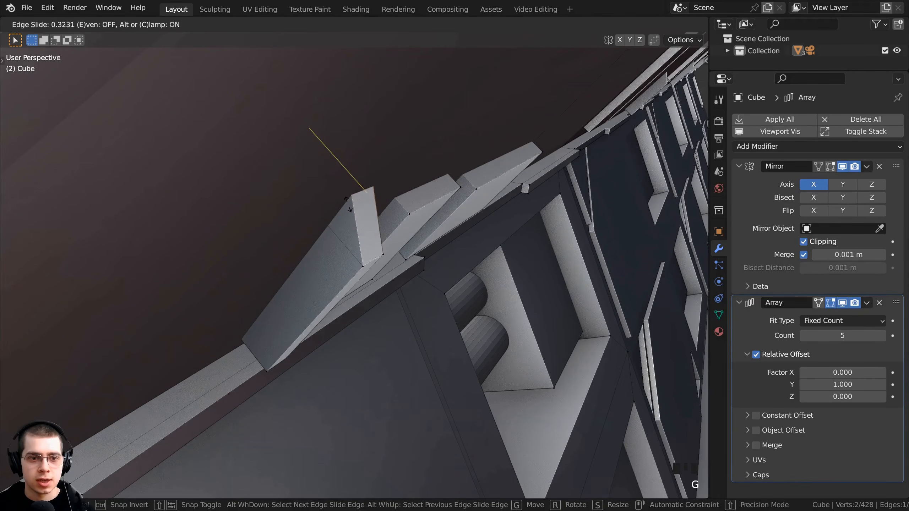
pyautogui.click(352, 262)
# - Duplicate the slanted thin block and place the copy beside the original
pyautogui.hotkey('shift', 'd')
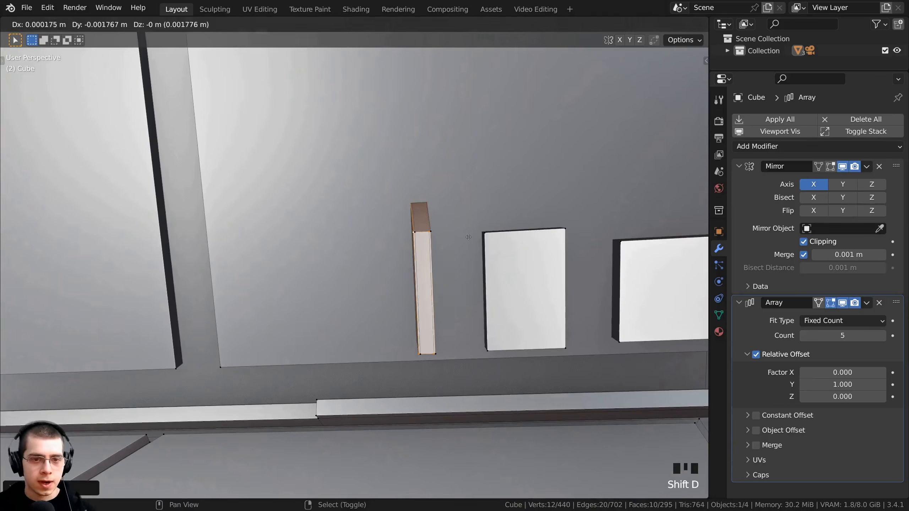
pyautogui.click(451, 236)
pyautogui.keyDown('shift'); pyautogui.moveTo(450, 236); pyautogui.dragTo(482, 239, button='middle'); pyautogui.keyUp('shift')
# - Duplicate the thin slanted block along the Y axis and scale the copy along Y into a wide block
pyautogui.hotkey('shift', 'd')
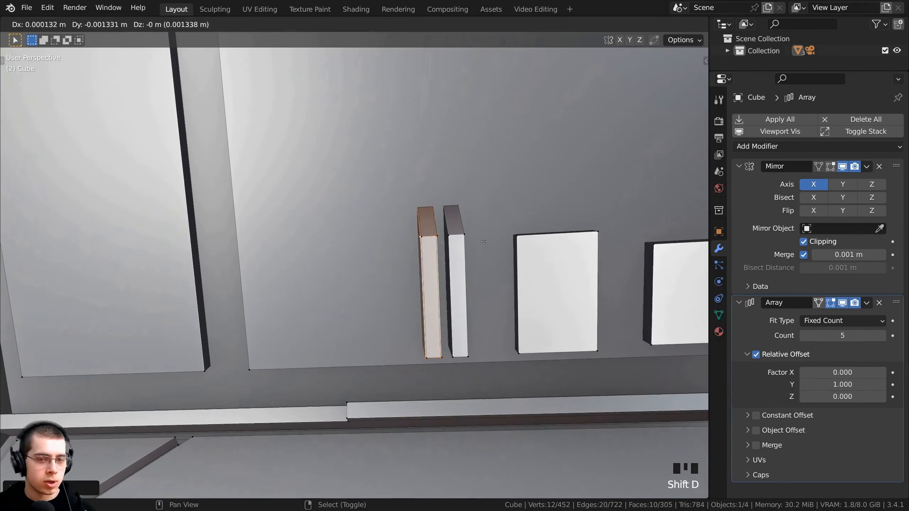
pyautogui.press('y')
pyautogui.click(362, 251)
pyautogui.press('s')
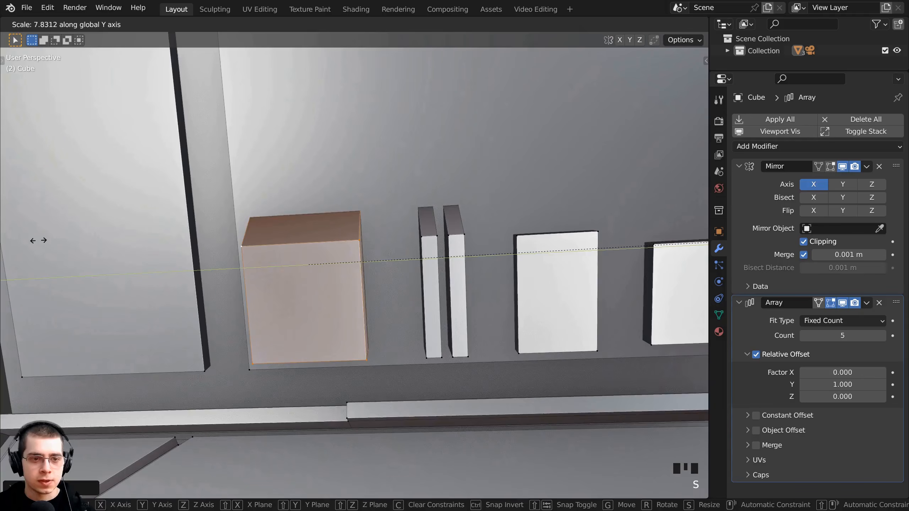
pyautogui.click(563, 279)
# - Move the widened block into position beside the pair of thin blocks near the wall panel's lower edge
pyautogui.scroll(-4, 451, 291)
pyautogui.moveTo(451, 290); pyautogui.dragTo(465, 289, button='middle')
pyautogui.press('g')
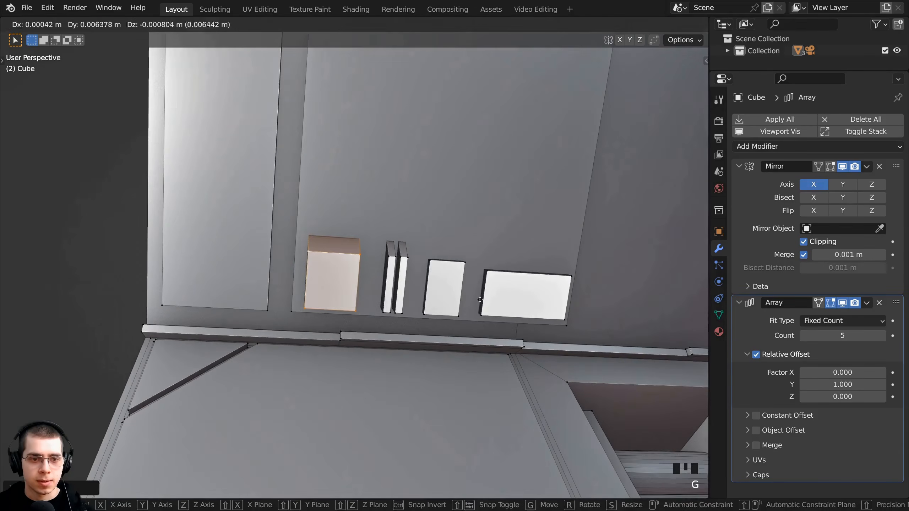
pyautogui.middleClick(462, 287)
pyautogui.click(459, 287)
pyautogui.press('g')
pyautogui.click(459, 287)
# - Duplicate the large wall panel's side face along Y and extrude the copy across the empty wall section as a new panel
pyautogui.moveTo(401, 272); pyautogui.dragTo(460, 95, button='middle')
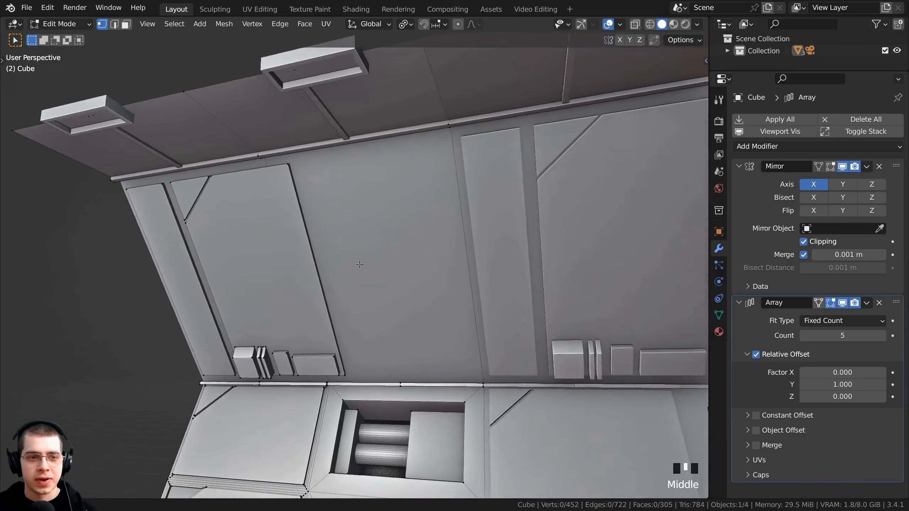
pyautogui.scroll(2, 292, 134)
pyautogui.moveTo(318, 304); pyautogui.dragTo(256, 146, button='middle')
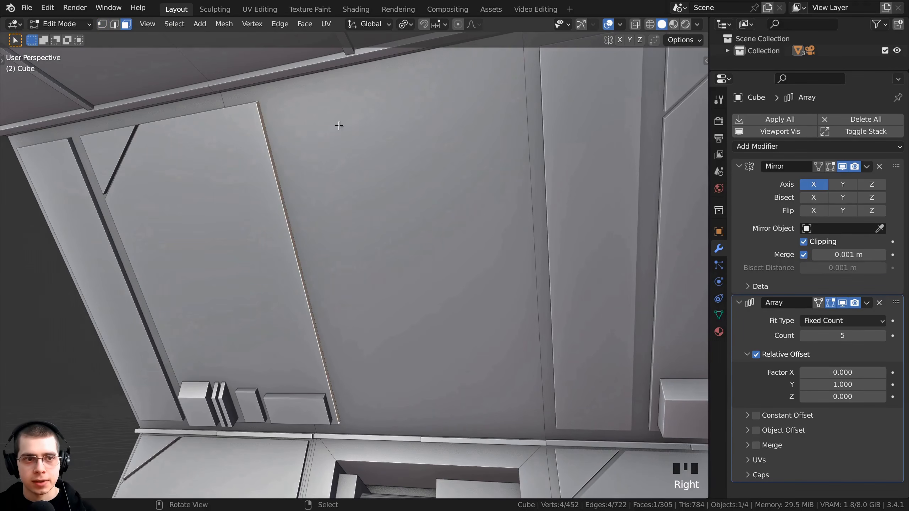
pyautogui.moveTo(339, 126); pyautogui.dragTo(487, 179, button='middle')
pyautogui.hotkey('shift', 'd')
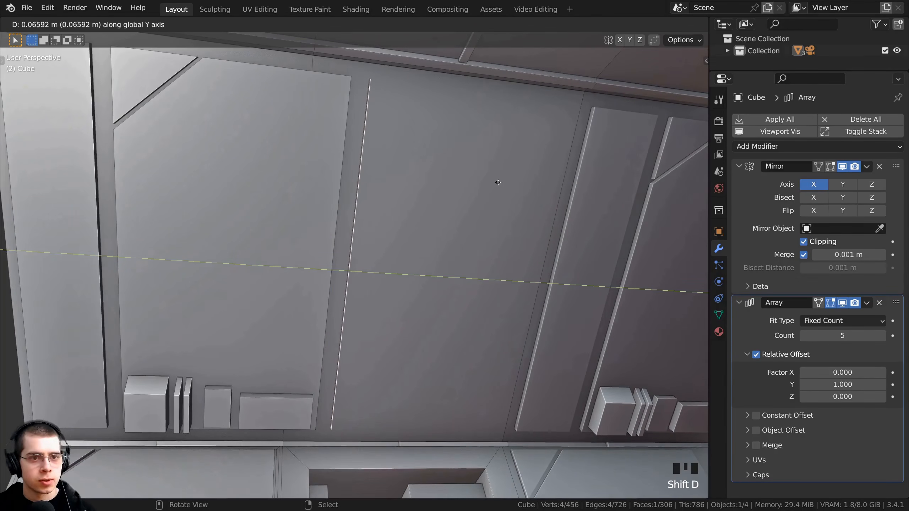
pyautogui.click(498, 182)
pyautogui.keyDown('shift'); pyautogui.moveTo(499, 183); pyautogui.dragTo(462, 179, button='middle'); pyautogui.keyUp('shift')
pyautogui.press('e')
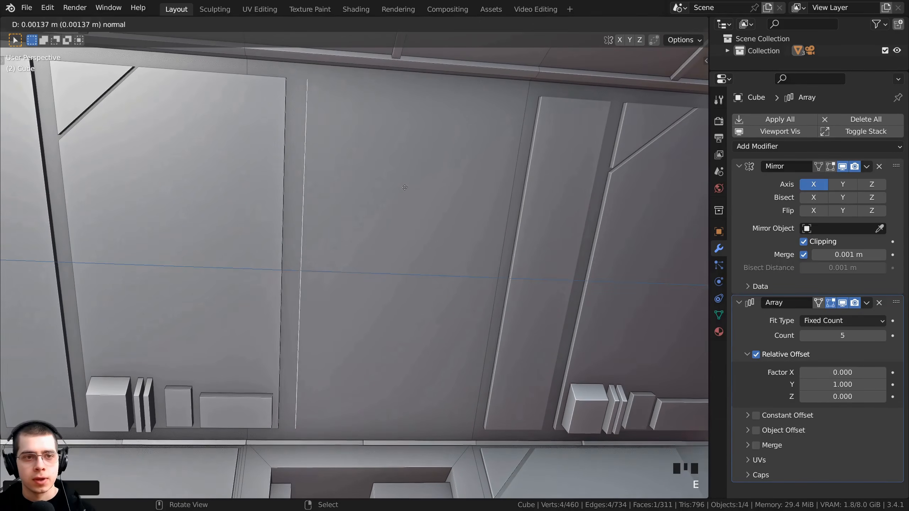
pyautogui.click(579, 209)
# - Inset the new panel's front face by about 0.07 m and extrude the inner face inward to form a framed recess
pyautogui.moveTo(451, 223); pyautogui.dragTo(376, 198, button='middle')
pyautogui.rightClick(400, 204)
pyautogui.keyDown('shift'); pyautogui.moveTo(376, 199); pyautogui.dragTo(416, 201, button='middle'); pyautogui.keyUp('shift')
pyautogui.press('i')
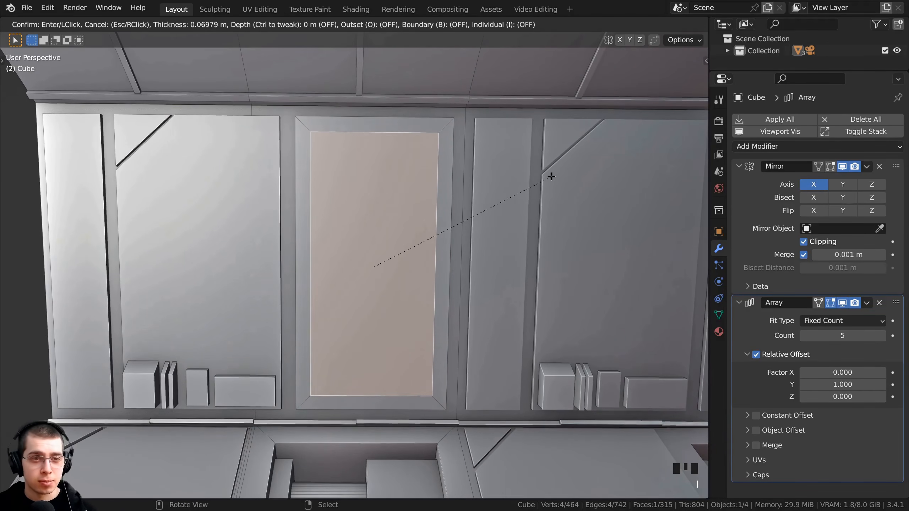
pyautogui.click(551, 176)
pyautogui.moveTo(551, 177); pyautogui.dragTo(258, 168, button='middle')
pyautogui.press('e')
pyautogui.click(528, 218)
pyautogui.scroll(2, 254, 166)
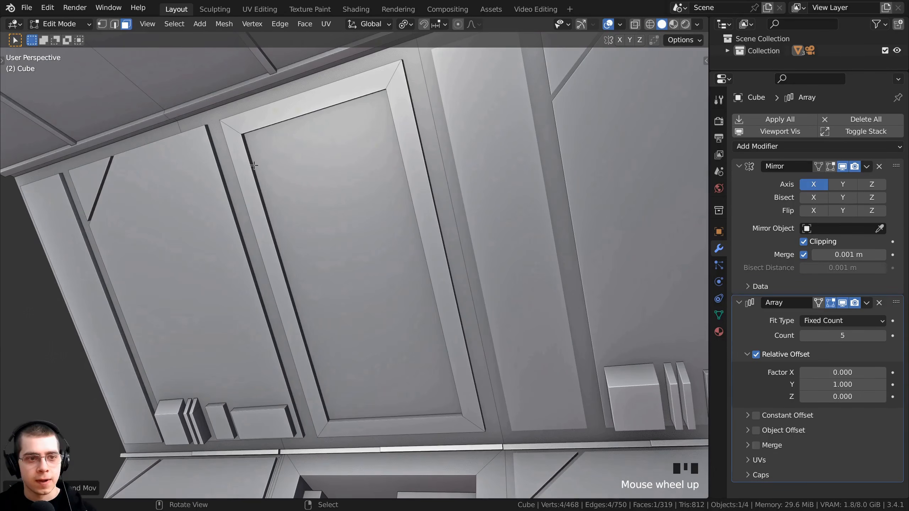
# - Duplicate the recess's inner side face and move the copy along Y, just inside the frame
pyautogui.click(371, 203)
pyautogui.moveTo(371, 203); pyautogui.dragTo(313, 174, button='middle')
pyautogui.click(253, 177)
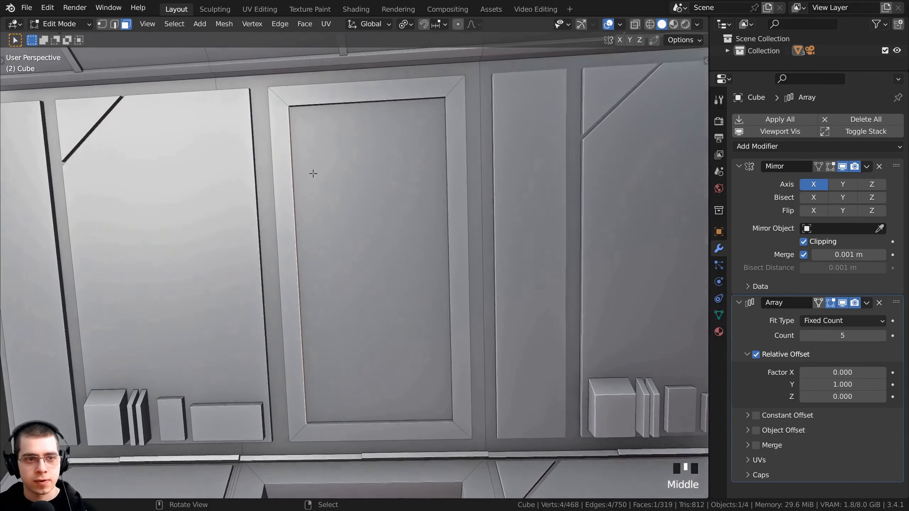
pyautogui.hotkey('shift', 'd')
pyautogui.hotkey('shift', 'y')
pyautogui.rightClick(382, 178)
pyautogui.moveTo(383, 179); pyautogui.dragTo(407, 196, button='middle')
pyautogui.press('g')
pyautogui.press('y')
pyautogui.click(420, 195)
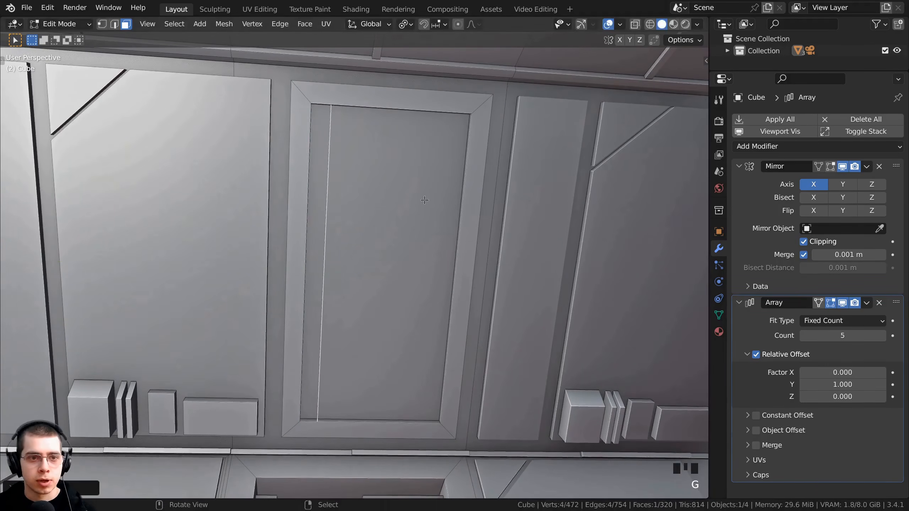
# - Scale down the copied face, shift it along Y, and extrude it along Y into a narrow vertical strip
pyautogui.press('s')
pyautogui.click(413, 200)
pyautogui.press('g')
pyautogui.press('y')
pyautogui.click(405, 196)
pyautogui.press('s')
pyautogui.rightClick(405, 197)
pyautogui.press('e')
pyautogui.press('y')
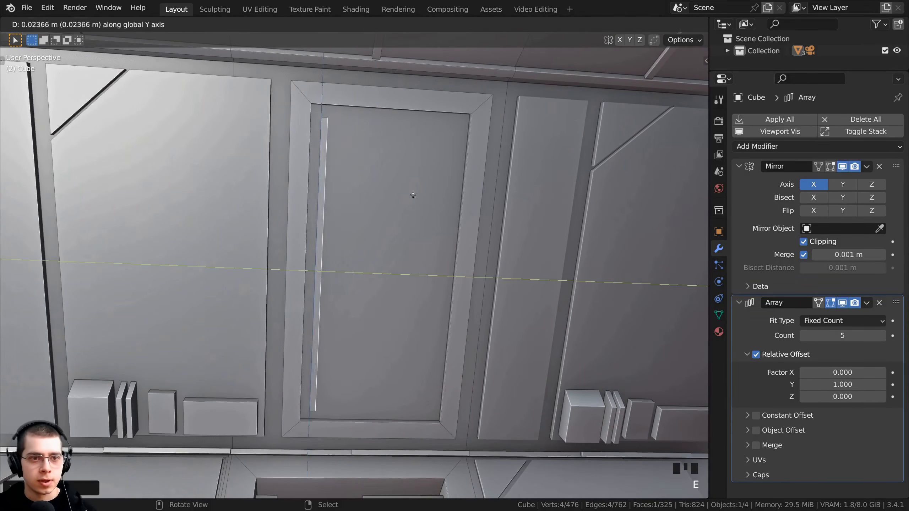
pyautogui.click(427, 193)
# - Duplicate the vertical strip's side face and place the copy further along Y inside the recess
pyautogui.moveTo(427, 194); pyautogui.dragTo(365, 258, button='middle')
pyautogui.hotkey('shift', 'd')
pyautogui.press('y')
pyautogui.click(444, 208)
# - Edge-slide the copied face's lower edge upward so only a short face remains near the recess's upper end
pyautogui.scroll(2, 365, 258)
pyautogui.click(102, 25)
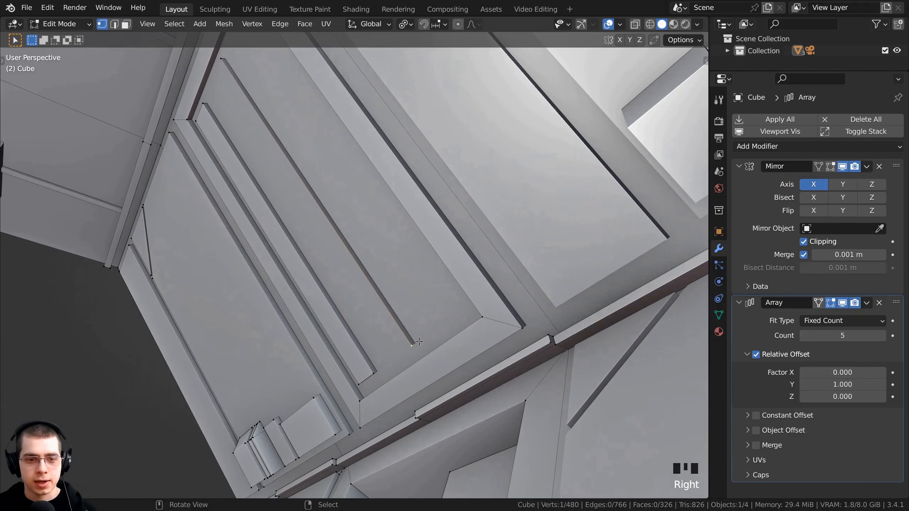
pyautogui.hotkey('shift', 'z')
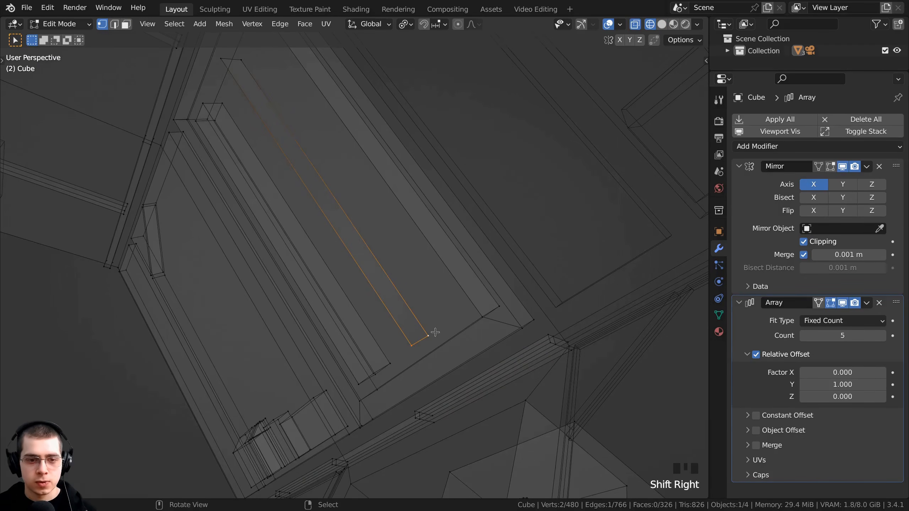
pyautogui.press('z')
pyautogui.click(595, 322)
pyautogui.moveTo(425, 358); pyautogui.dragTo(486, 428, button='middle')
pyautogui.scroll(-2, 461, 413)
pyautogui.press('g')
pyautogui.press('g')
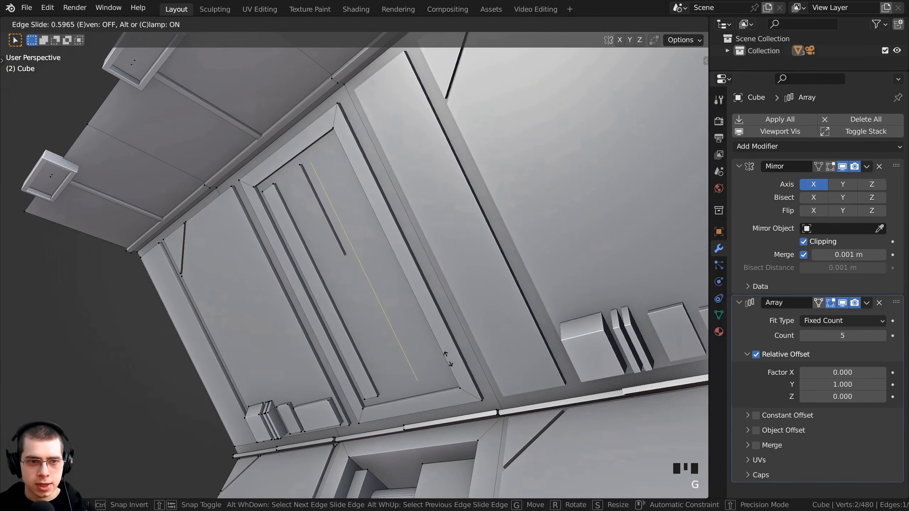
pyautogui.click(447, 358)
# - Move the short face next to the vertical strip and extrude it about 0.37 m across the recess's upper part
pyautogui.moveTo(447, 358); pyautogui.dragTo(401, 255, button='middle')
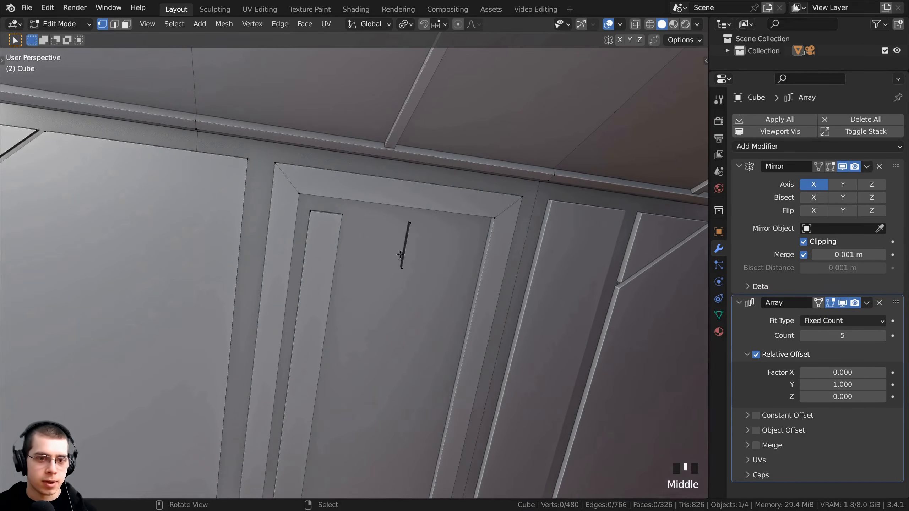
pyautogui.click(409, 223)
pyautogui.moveTo(409, 224); pyautogui.dragTo(393, 224, button='middle')
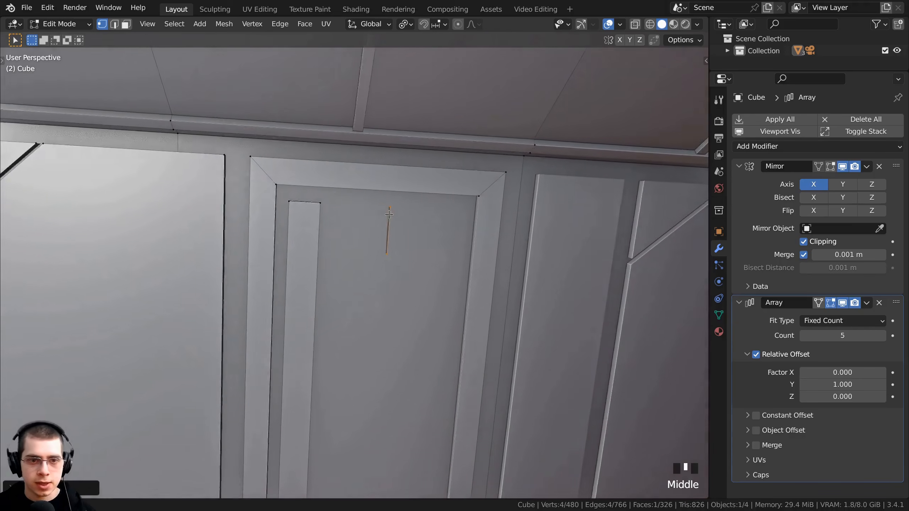
pyautogui.press('g')
pyautogui.click(364, 222)
pyautogui.press('e')
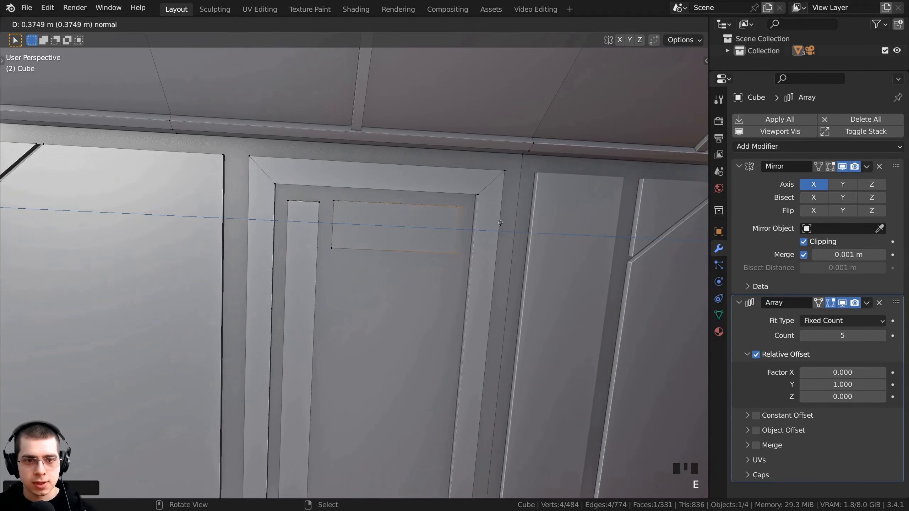
pyautogui.click(502, 221)
# - Duplicate the upper block's lower side face and place the copy slightly below that block
pyautogui.moveTo(465, 220); pyautogui.dragTo(428, 218, button='middle')
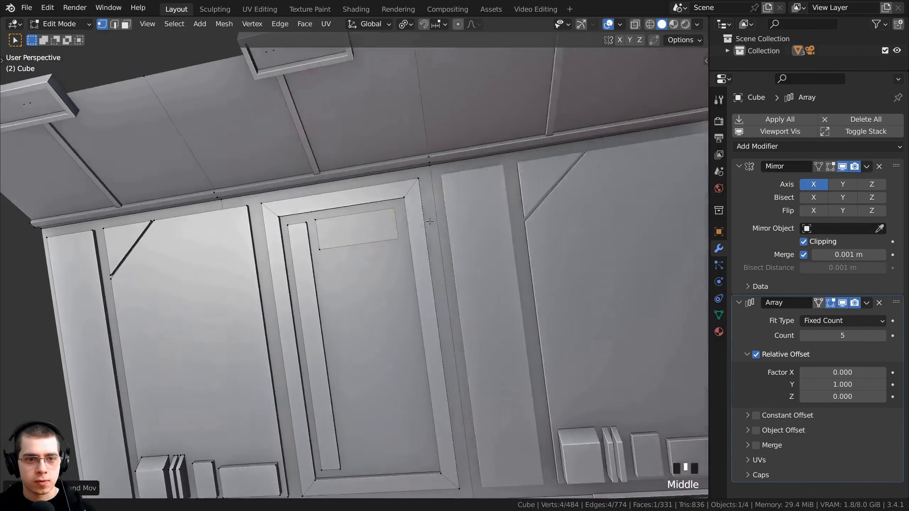
pyautogui.scroll(3, 365, 221)
pyautogui.press('3')
pyautogui.rightClick(375, 207)
pyautogui.moveTo(365, 221); pyautogui.dragTo(317, 215, button='middle')
pyautogui.rightClick(374, 205)
pyautogui.hotkey('shift', 'd')
pyautogui.click(296, 241)
pyautogui.press('g')
pyautogui.click(315, 250)
pyautogui.keyDown('shift'); pyautogui.moveTo(316, 257); pyautogui.dragTo(320, 209, button='middle'); pyautogui.keyUp('shift')
# - Extrude the copied face about 0.87 m down the recess as a tall panel and adjust its end position
pyautogui.press('e')
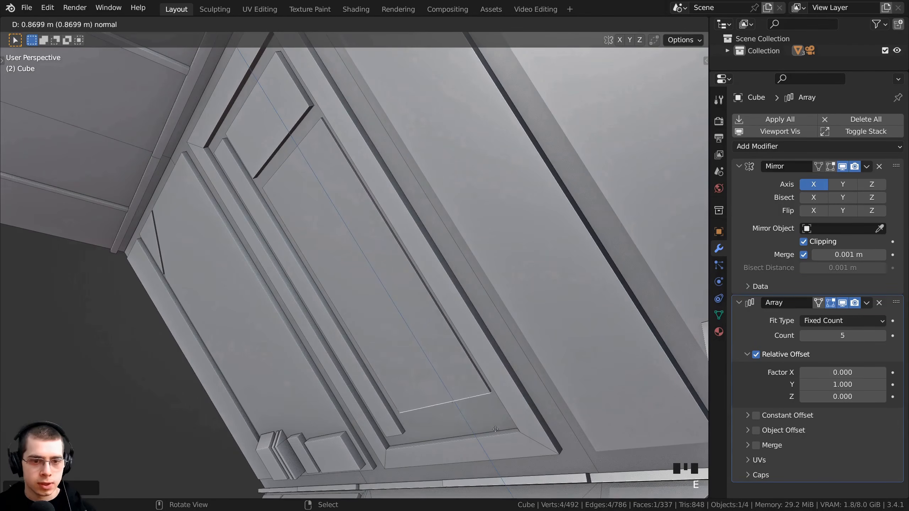
pyautogui.click(496, 429)
pyautogui.moveTo(495, 429); pyautogui.dragTo(299, 191, button='middle')
pyautogui.press('g')
pyautogui.click(480, 275)
# - Knife-cut two parallel diagonal lines across the lower corner of the tall recess panel
pyautogui.scroll(-2, 480, 274)
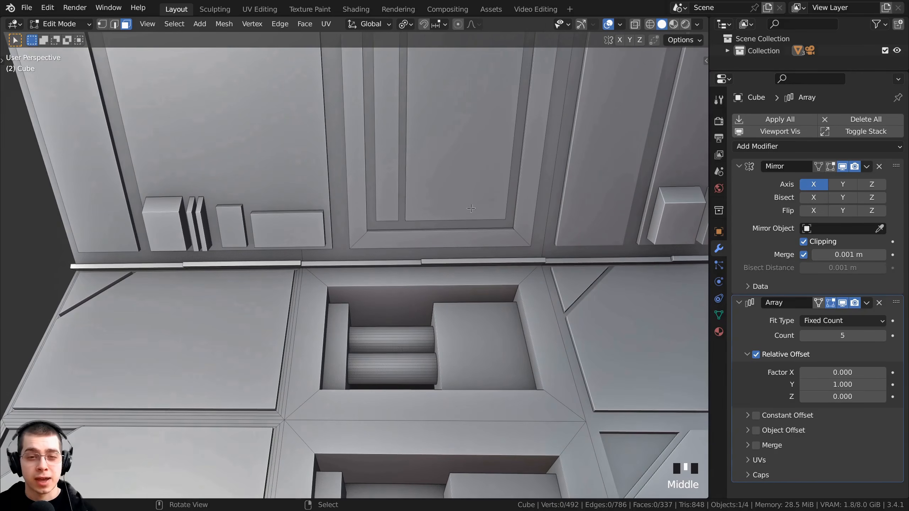
pyautogui.scroll(-2, 495, 194)
pyautogui.keyDown('shift'); pyautogui.moveTo(495, 193); pyautogui.dragTo(227, 345, button='middle'); pyautogui.keyUp('shift')
pyautogui.click(232, 126)
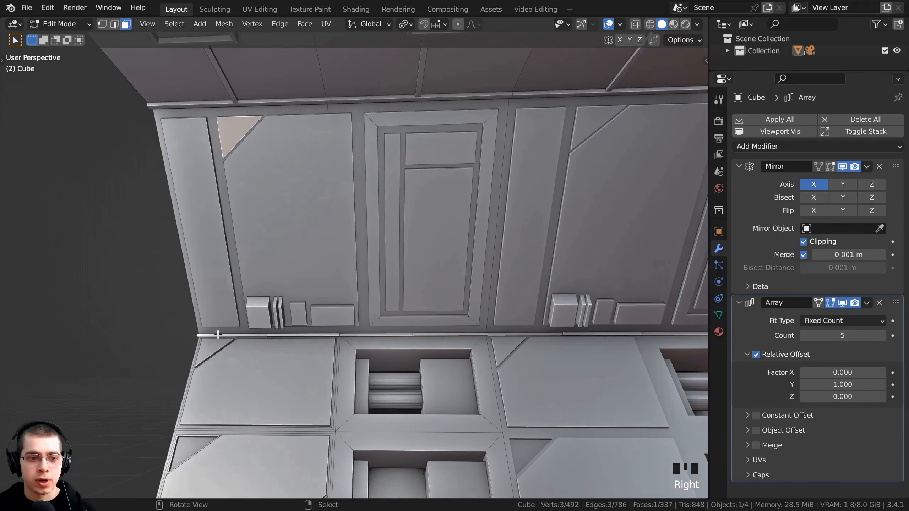
pyautogui.rightClick(431, 294)
pyautogui.scroll(4, 431, 286)
pyautogui.keyDown('shift'); pyautogui.moveTo(431, 287); pyautogui.dragTo(380, 196, button='middle'); pyautogui.keyUp('shift')
pyautogui.scroll(3, 380, 196)
pyautogui.keyDown('shift'); pyautogui.moveTo(429, 235); pyautogui.dragTo(435, 237, button='middle'); pyautogui.keyUp('shift')
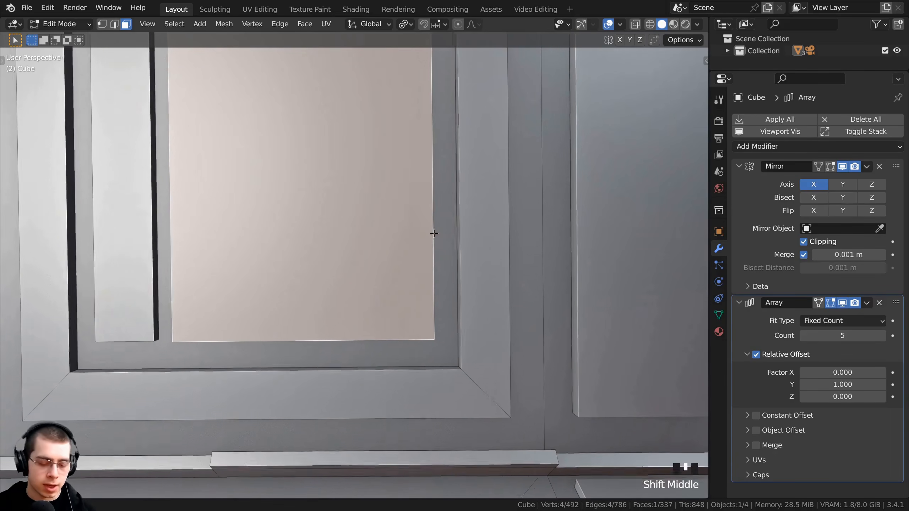
pyautogui.scroll(-1, 437, 236)
pyautogui.scroll(2, 382, 321)
pyautogui.press('l')
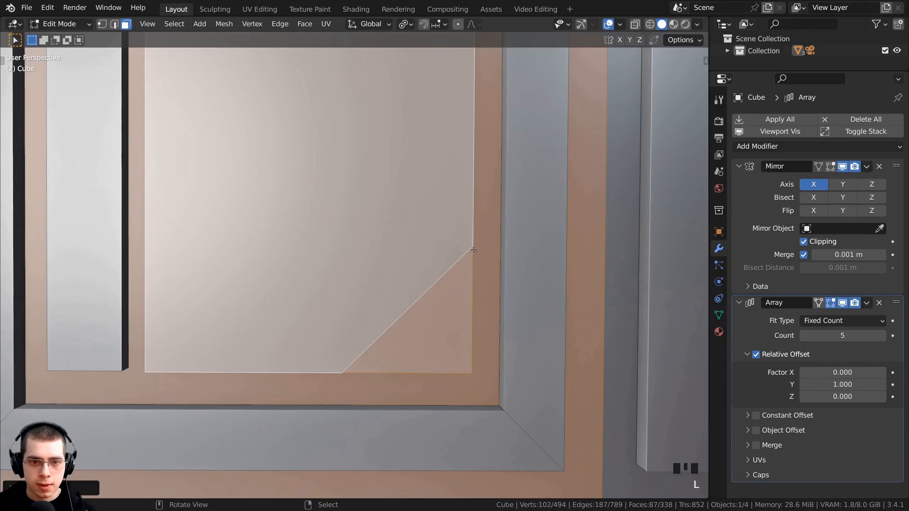
pyautogui.hotkey('alt', 'a')
pyautogui.press('k')
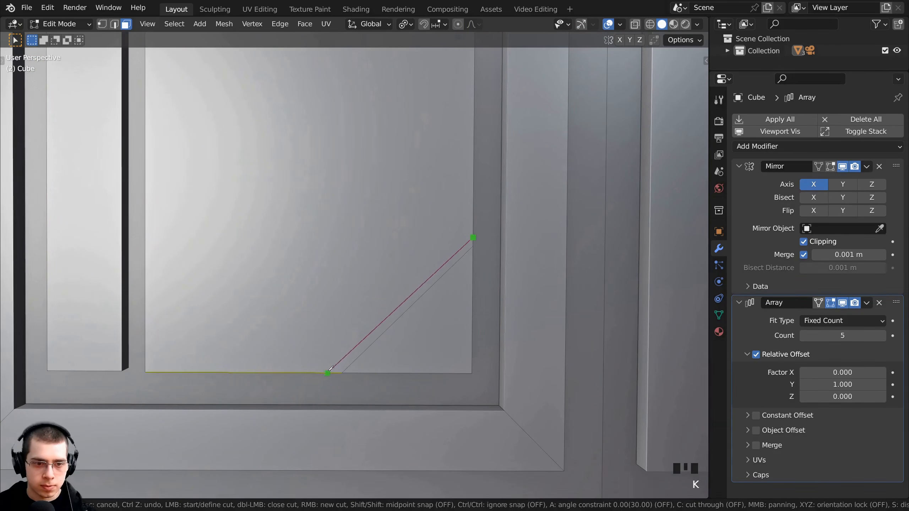
pyautogui.press('Return')
# - Delete the diagonal strip and side faces of the tall panel, keeping its large front face and corner triangle
pyautogui.scroll(-2, 373, 284)
pyautogui.moveTo(374, 284); pyautogui.dragTo(316, 188, button='middle')
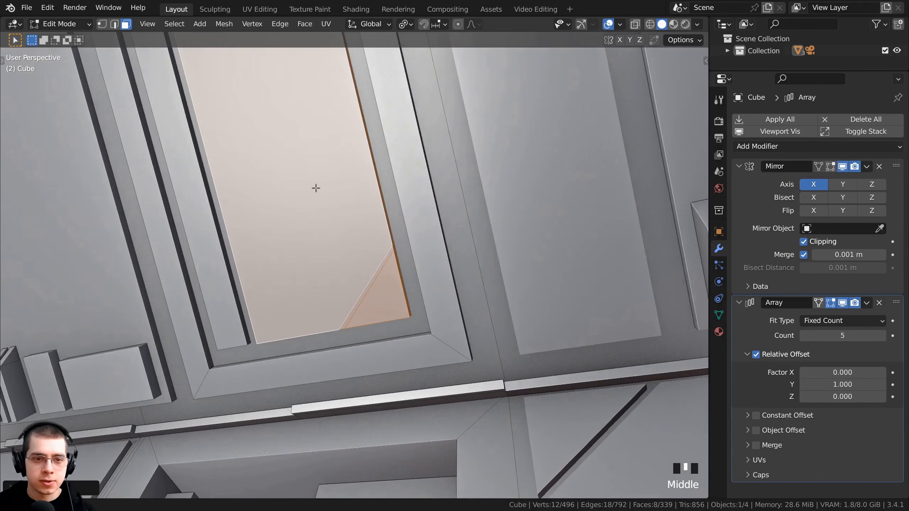
pyautogui.scroll(2, 387, 290)
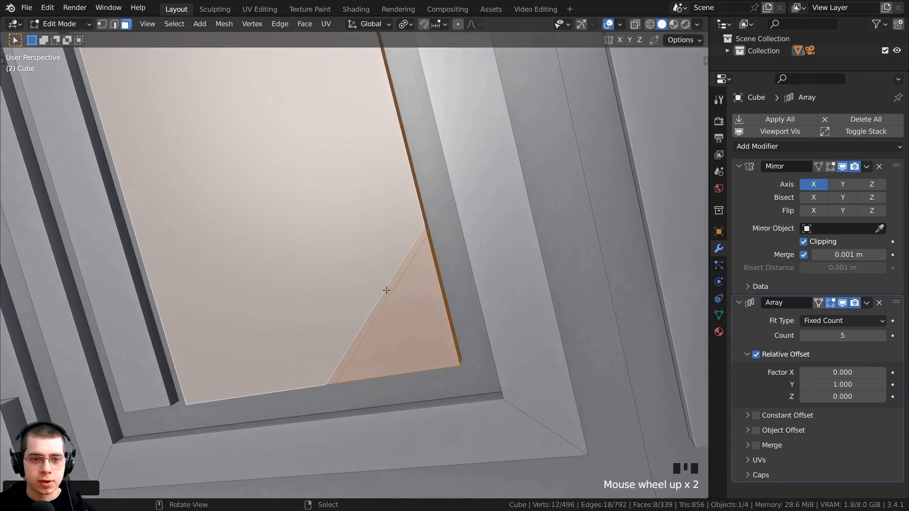
pyautogui.keyDown('shift'); pyautogui.rightClick(409, 300); pyautogui.keyUp('shift')
pyautogui.keyDown('shift'); pyautogui.rightClick(348, 244); pyautogui.keyUp('shift')
pyautogui.scroll(-2, 345, 242)
pyautogui.moveTo(294, 207); pyautogui.dragTo(342, 219, button='middle')
pyautogui.press('x')
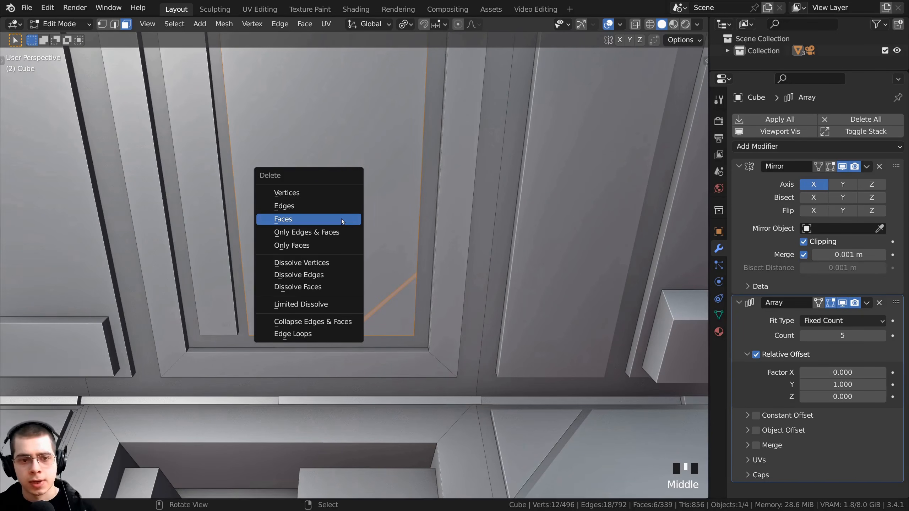
pyautogui.click(341, 218)
# - Select the tall panel's front face and corner triangle and extrude both to restore their thickness
pyautogui.scroll(-2, 342, 170)
pyautogui.rightClick(344, 158)
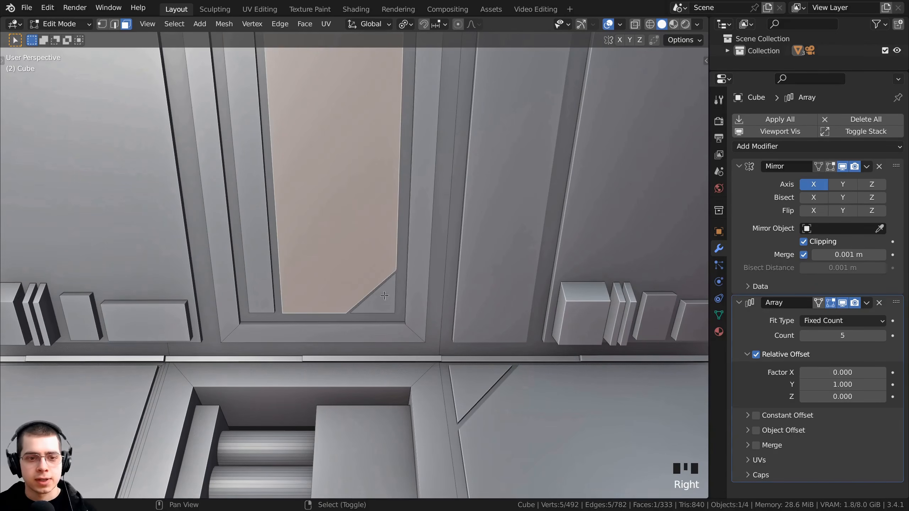
pyautogui.keyDown('shift'); pyautogui.rightClick(380, 298); pyautogui.keyUp('shift')
pyautogui.moveTo(353, 283)
pyautogui.mouseDown(button='middle')
pyautogui.moveTo(298, 302)
pyautogui.moveTo(336, 297)
pyautogui.moveTo(339, 284)
pyautogui.mouseUp(button='middle')
pyautogui.scroll(2, 298, 302)
pyautogui.press('e')
pyautogui.click(333, 309)
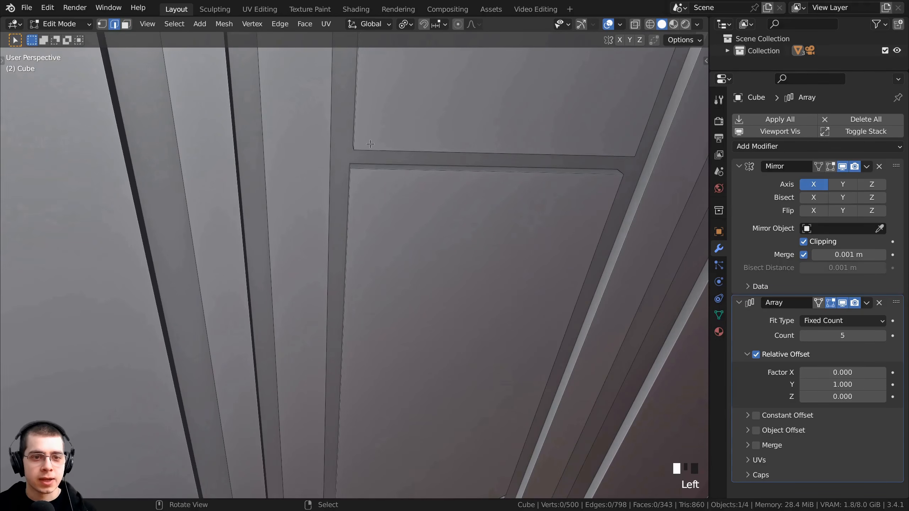
# - Bevel the tall panel's upper corner edge next to the vertical strip by about 0.2 m with 7 segments
pyautogui.scroll(2, 370, 143)
pyautogui.moveTo(445, 139); pyautogui.dragTo(420, 95, button='middle')
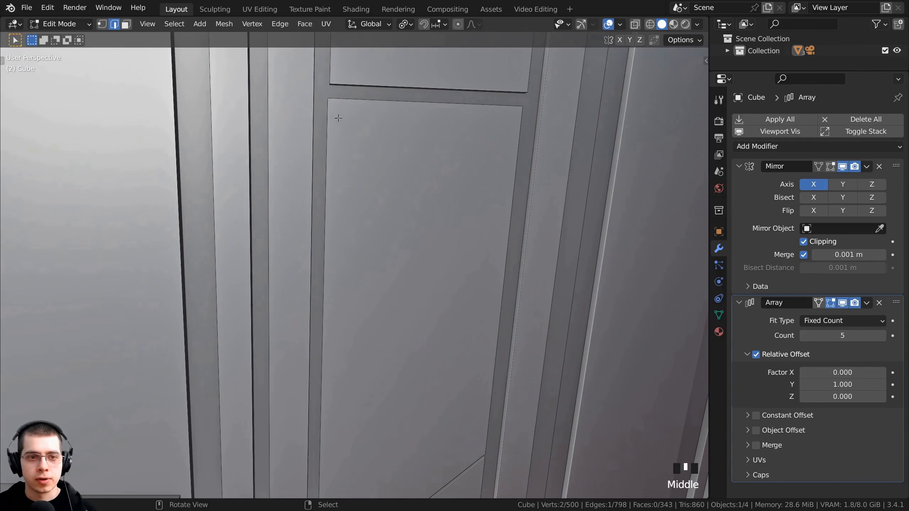
pyautogui.scroll(-2, 322, 187)
pyautogui.keyDown('shift'); pyautogui.moveTo(323, 188); pyautogui.dragTo(483, 188, button='middle'); pyautogui.keyUp('shift')
pyautogui.scroll(-2, 466, 190)
pyautogui.hotkey('ctrl', 'b')
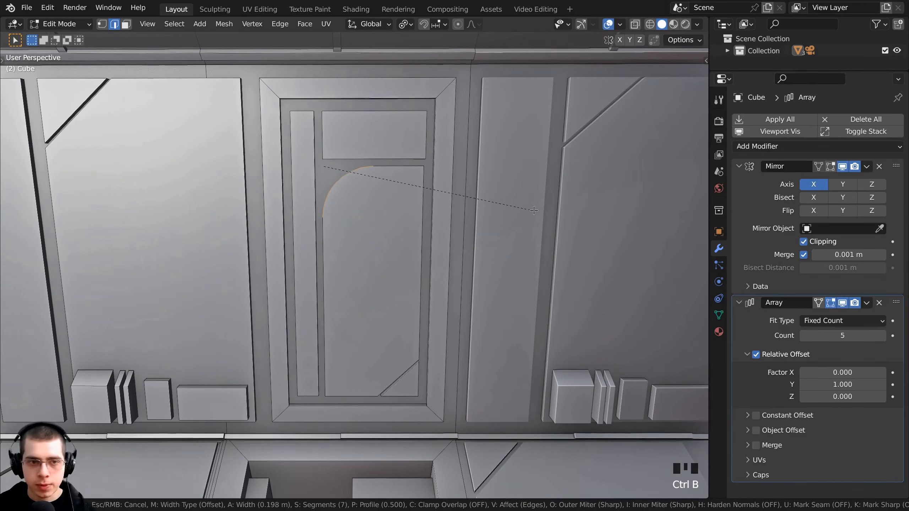
pyautogui.click(541, 215)
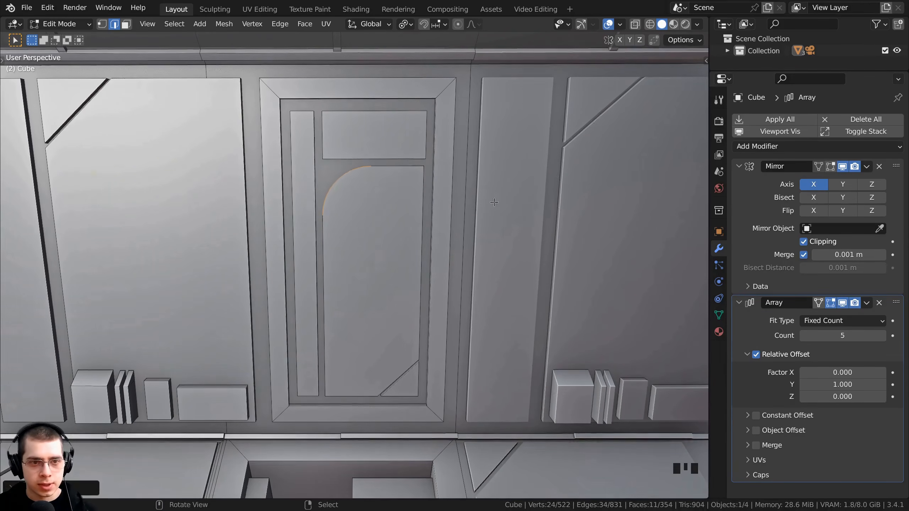
# - Duplicate a pipe from the lower wall recess and place the copy in front of the raised wall blocks
pyautogui.moveTo(538, 214); pyautogui.dragTo(494, 208, button='middle')
pyautogui.hotkey('alt', 'a')
pyautogui.scroll(2, 359, 259)
pyautogui.keyDown('shift'); pyautogui.moveTo(365, 429); pyautogui.dragTo(379, 250, button='middle'); pyautogui.keyUp('shift')
pyautogui.press('l')
pyautogui.scroll(-2, 363, 285)
pyautogui.hotkey('shift', 'd')
pyautogui.click(152, 178)
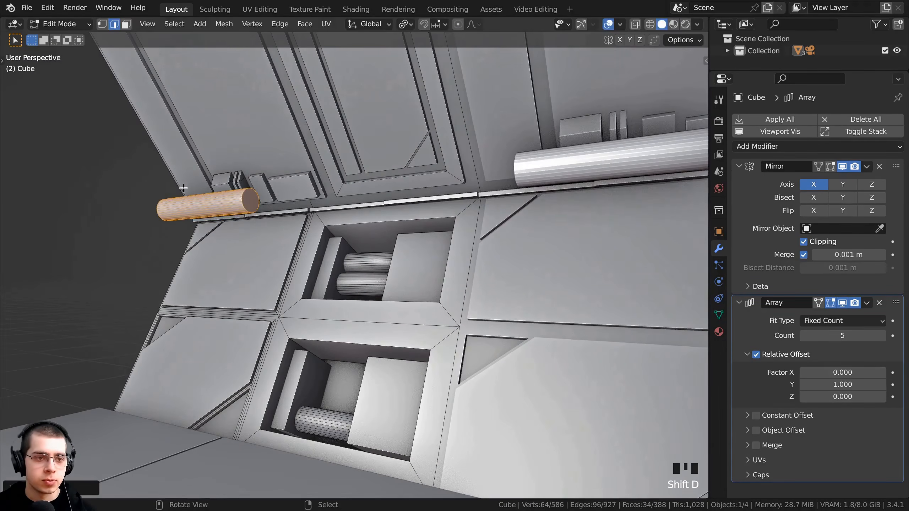
# - Scale down the duplicated pipe near the raised wall blocks
pyautogui.keyDown('shift'); pyautogui.moveTo(456, 232); pyautogui.dragTo(636, 291, button='middle'); pyautogui.keyUp('shift')
pyautogui.scroll(2, 635, 290)
pyautogui.press('s')
pyautogui.click(513, 278)
pyautogui.moveTo(513, 278); pyautogui.dragTo(511, 303, button='middle')
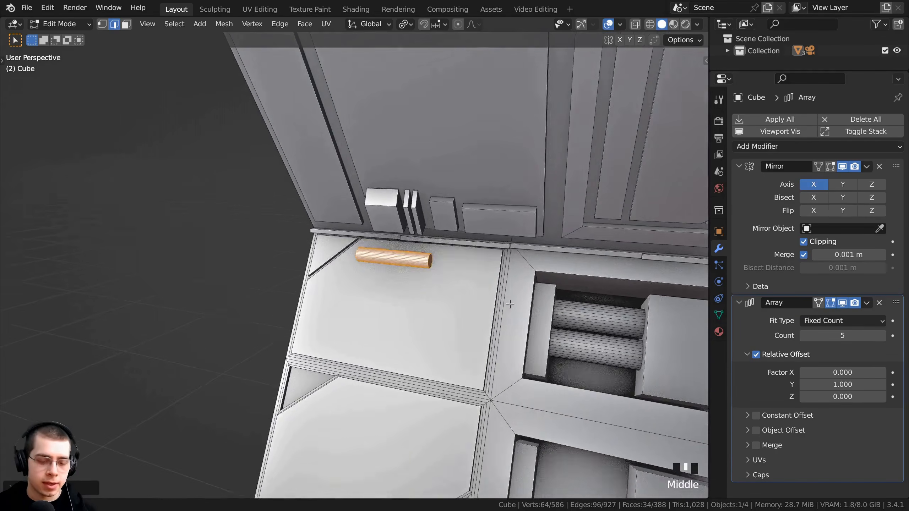
# - Rotate the small duplicated pipe in front of the raised blocks 90 degrees about the Z axis
pyautogui.press('r')
pyautogui.write('z')
pyautogui.write('9')
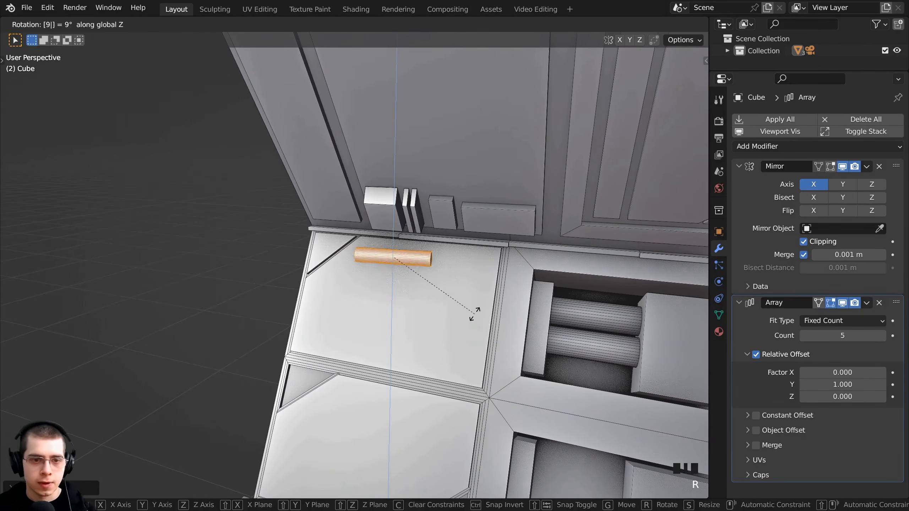
pyautogui.write('0')
pyautogui.click(473, 314)
# - Shorten the rotated pipe along the X axis into a stubby cylinder
pyautogui.moveTo(439, 282); pyautogui.dragTo(558, 222, button='middle')
pyautogui.press('s')
pyautogui.press('x')
pyautogui.click(353, 276)
pyautogui.press('s')
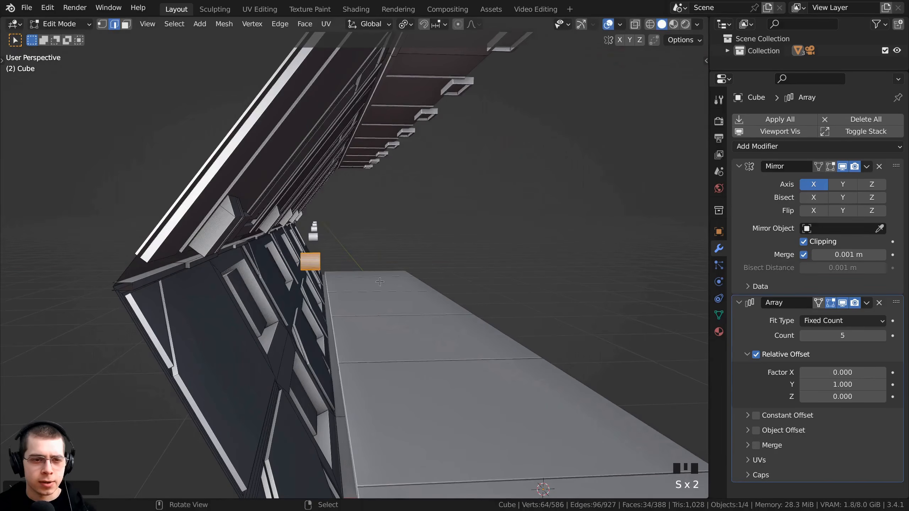
# - Move the short cylinder to the lower outer corner of the narrow upper wall panel beside the raised blocks
pyautogui.moveTo(380, 282); pyautogui.dragTo(318, 266, button='middle')
pyautogui.keyDown('shift'); pyautogui.moveTo(318, 266); pyautogui.dragTo(464, 307, button='middle'); pyautogui.keyUp('shift')
pyautogui.press('g')
pyautogui.click(322, 286)
pyautogui.moveTo(322, 286); pyautogui.dragTo(287, 286, button='middle')
pyautogui.press('g')
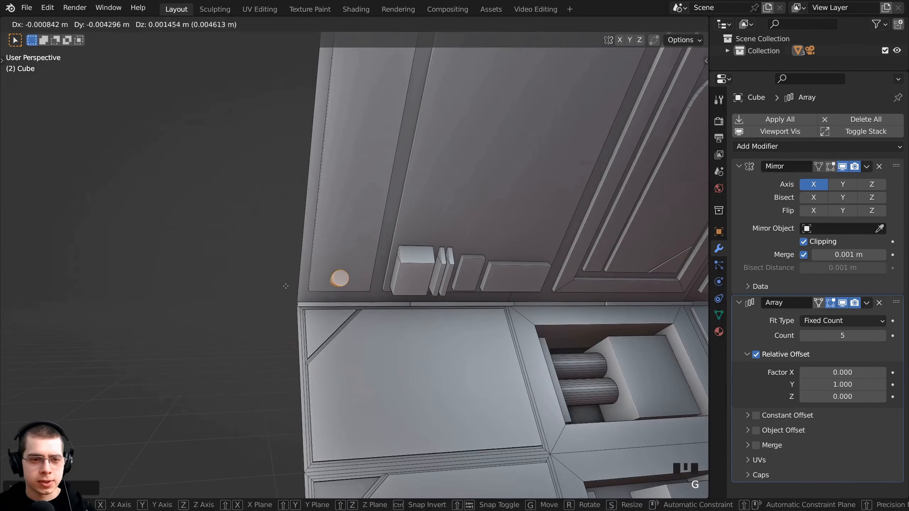
pyautogui.click(282, 284)
# - In front view, rotate the short cylinder to match the upper wall's slope and enlarge it slightly
pyautogui.press('KP_Decimal')
pyautogui.press('KP_1')
pyautogui.press('r')
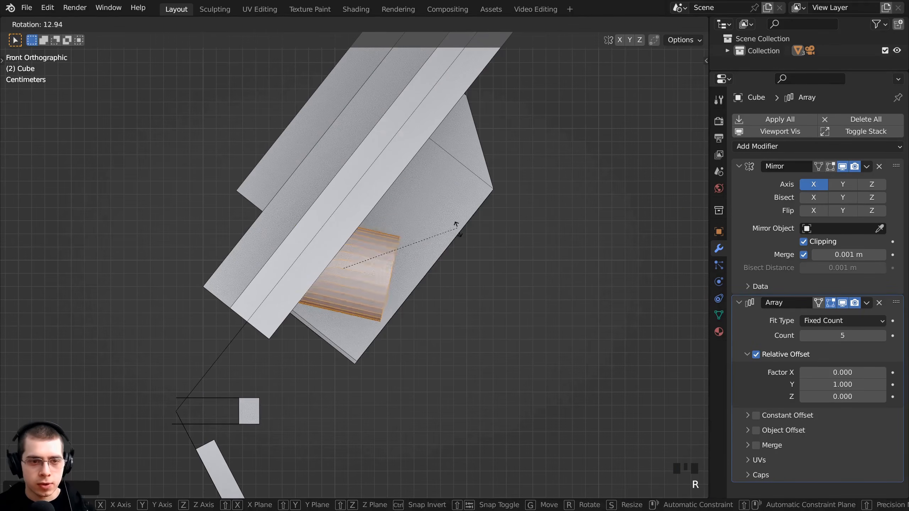
pyautogui.click(479, 287)
pyautogui.press('s')
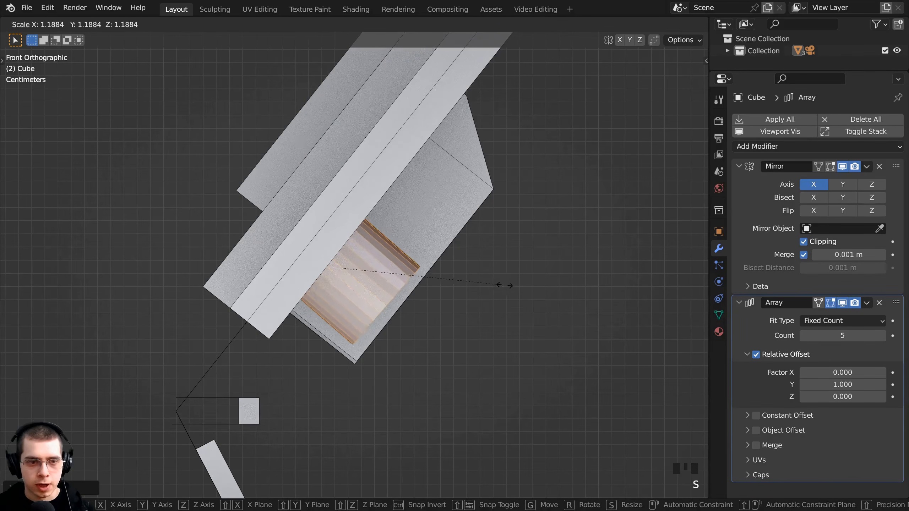
pyautogui.click(509, 283)
pyautogui.press('r')
pyautogui.click(504, 275)
# - Move the cylinder into the sloped upper wall so that it sticks out less from the surface
pyautogui.press('g')
pyautogui.click(471, 262)
pyautogui.press('g')
pyautogui.click(463, 266)
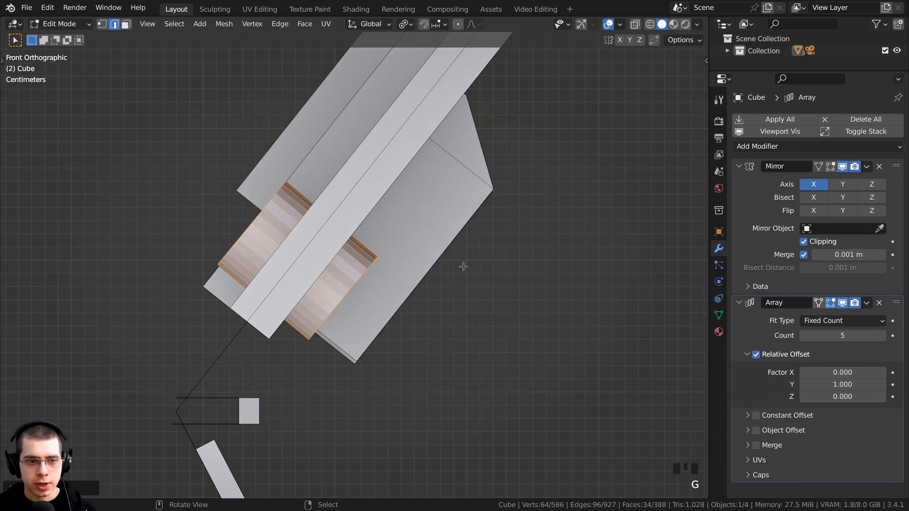
# - Inset the cylinder's front face into a ring and extrude the inner face inward to hollow it
pyautogui.moveTo(461, 266); pyautogui.dragTo(319, 189, button='middle')
pyautogui.rightClick(349, 259)
pyautogui.scroll(-3, 348, 260)
pyautogui.moveTo(332, 268); pyautogui.dragTo(251, 108, button='middle')
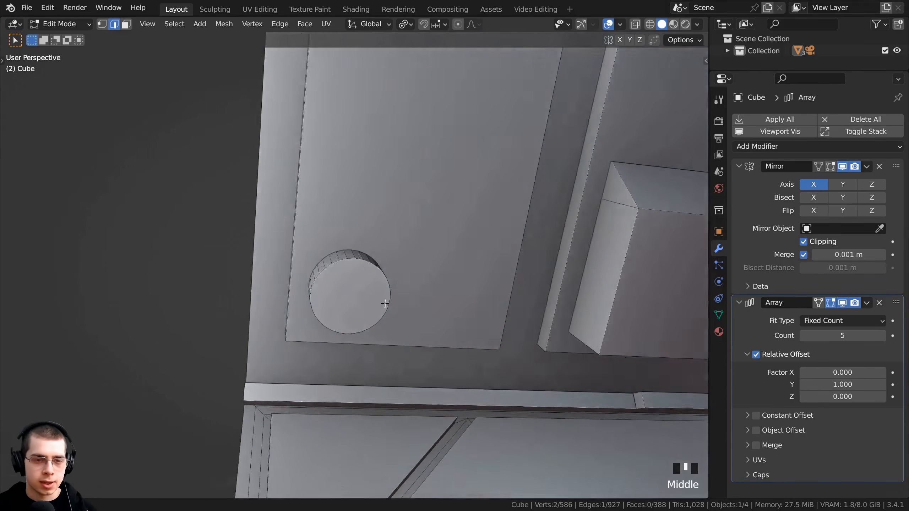
pyautogui.scroll(2, 250, 108)
pyautogui.click(125, 27)
pyautogui.rightClick(345, 287)
pyautogui.moveTo(354, 283); pyautogui.dragTo(404, 265, button='middle')
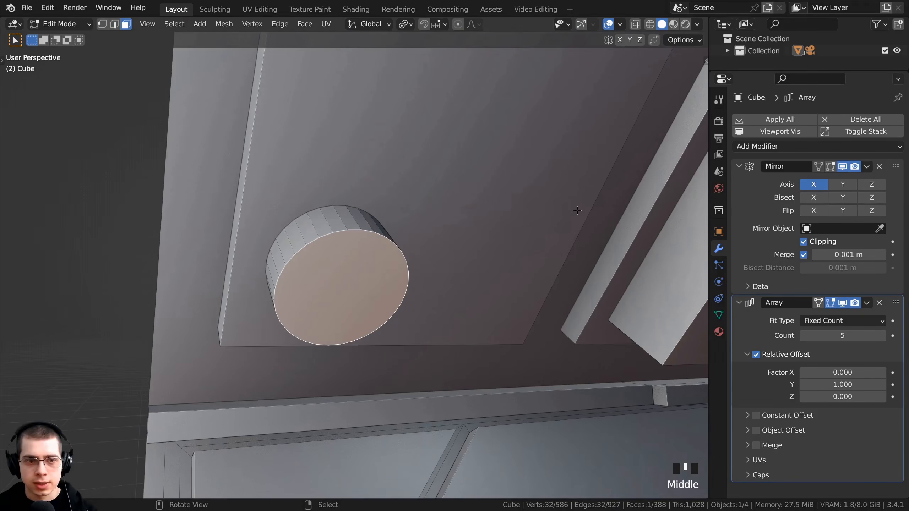
pyautogui.press('i')
pyautogui.click(558, 218)
pyautogui.press('e')
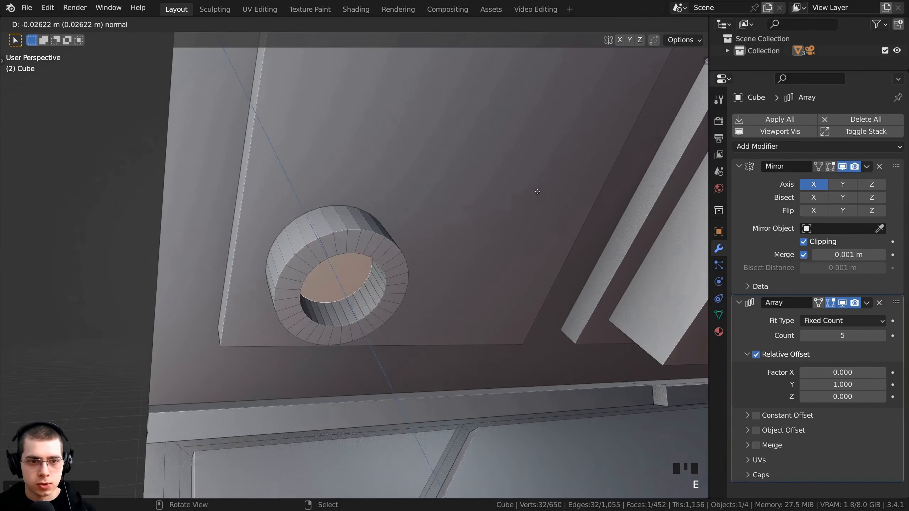
pyautogui.click(474, 216)
# - Duplicate the whole hollow cylinder along Y beside the original, then deselect everything and return to Object Mode
pyautogui.moveTo(474, 217); pyautogui.dragTo(465, 236, button='middle')
pyautogui.hotkey('shift', 'd')
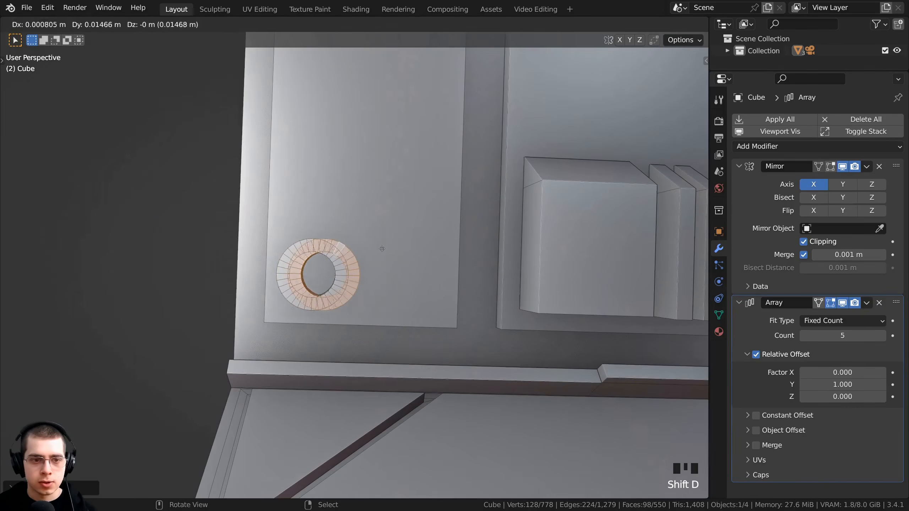
pyautogui.press('y')
pyautogui.click(462, 253)
pyautogui.scroll(-5, 462, 253)
pyautogui.moveTo(429, 267); pyautogui.dragTo(501, 243, button='middle')
pyautogui.keyDown('shift'); pyautogui.moveTo(501, 243); pyautogui.dragTo(465, 258, button='middle'); pyautogui.keyUp('shift')
pyautogui.scroll(-3, 429, 269)
pyautogui.moveTo(401, 280); pyautogui.dragTo(288, 303, button='middle')
pyautogui.keyDown('shift'); pyautogui.moveTo(288, 302); pyautogui.dragTo(407, 350, button='middle'); pyautogui.keyUp('shift')
pyautogui.click(261, 321)
pyautogui.press('Tab')
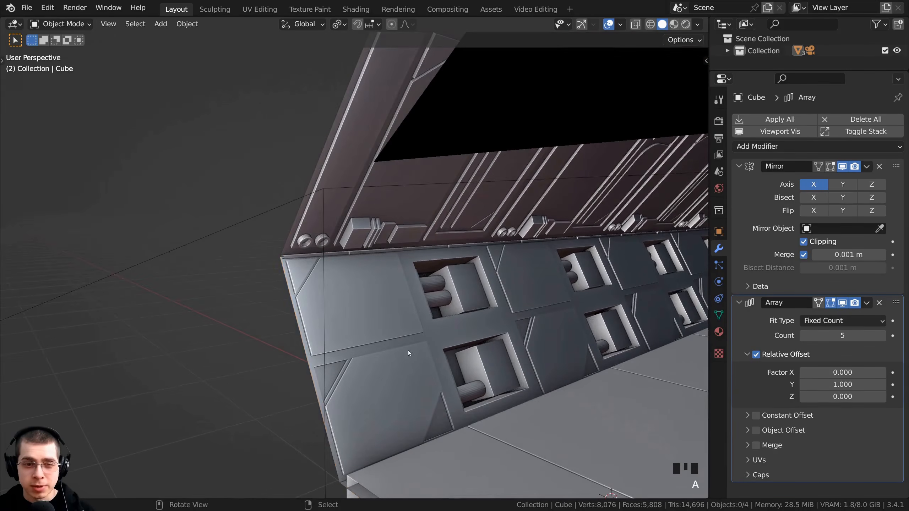
# - Select the corridor wall mesh and add a Bevel modifier to it
pyautogui.scroll(3, 418, 288)
pyautogui.keyDown('shift'); pyautogui.moveTo(371, 254); pyautogui.dragTo(390, 297, button='middle'); pyautogui.keyUp('shift')
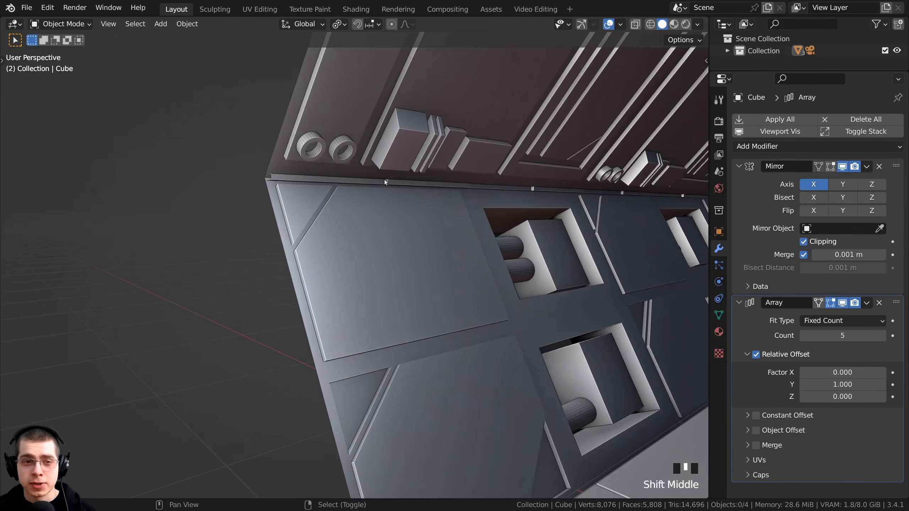
pyautogui.scroll(5, 355, 280)
pyautogui.scroll(3, 375, 220)
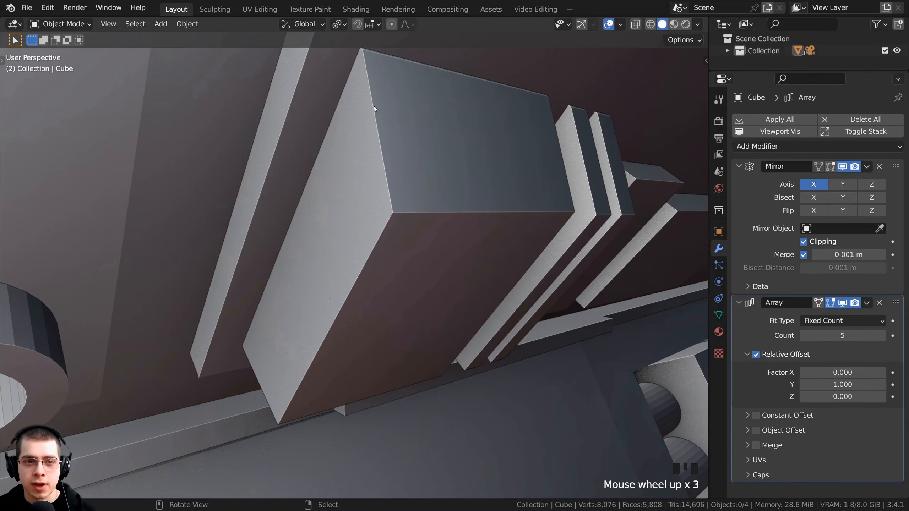
pyautogui.scroll(-4, 395, 233)
pyautogui.scroll(-2, 395, 270)
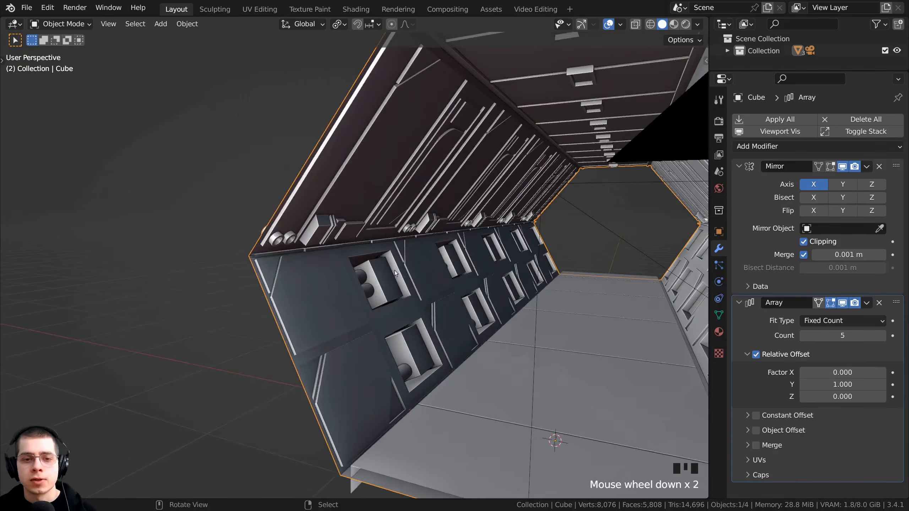
pyautogui.moveTo(395, 270); pyautogui.dragTo(673, 229, button='middle')
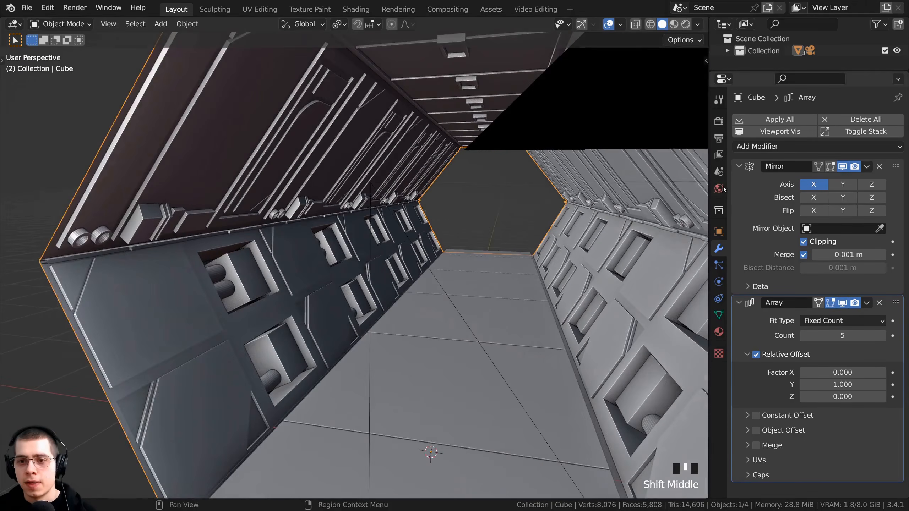
pyautogui.click(746, 148)
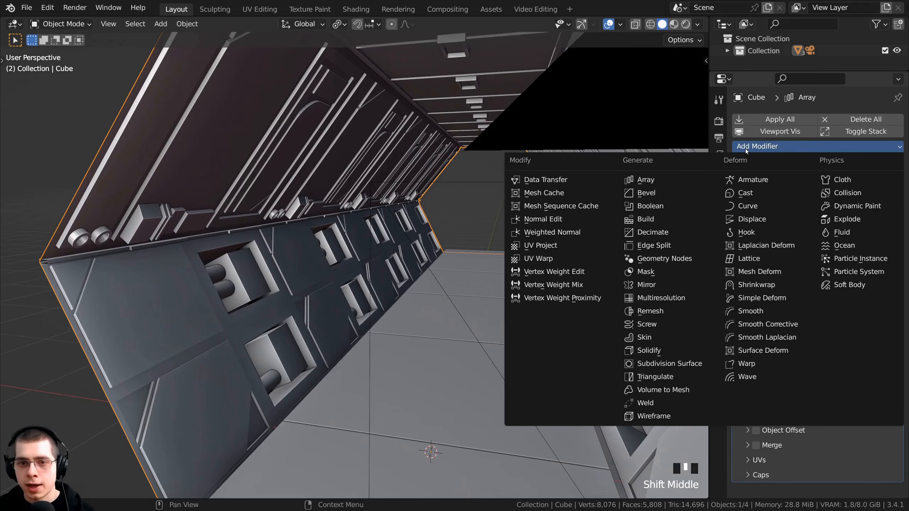
pyautogui.click(646, 194)
# - Set the corridor wall's Bevel modifier to 4 segments
pyautogui.scroll(-2, 460, 272)
pyautogui.keyDown('shift'); pyautogui.moveTo(460, 272); pyautogui.dragTo(541, 229, button='middle'); pyautogui.keyUp('shift')
pyautogui.scroll(4, 402, 282)
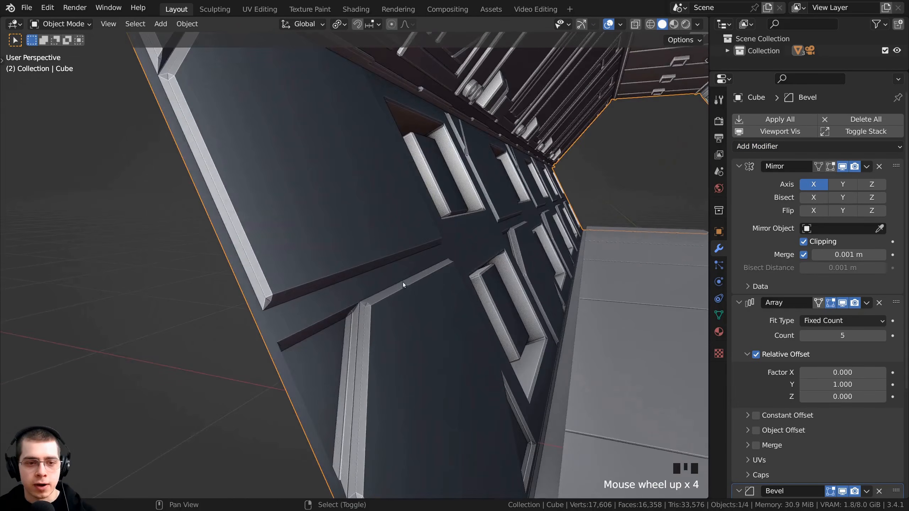
pyautogui.moveTo(403, 282); pyautogui.dragTo(449, 260, button='middle')
pyautogui.scroll(2, 335, 258)
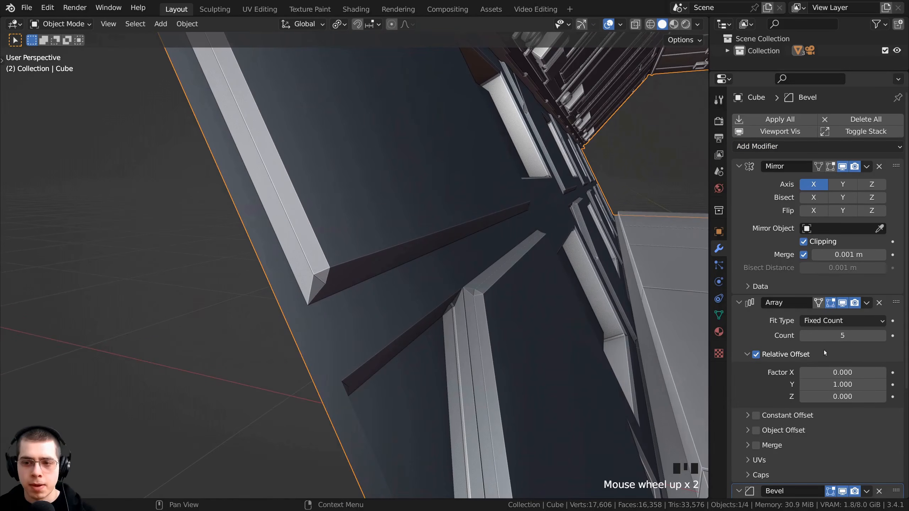
pyautogui.scroll(-5, 866, 355)
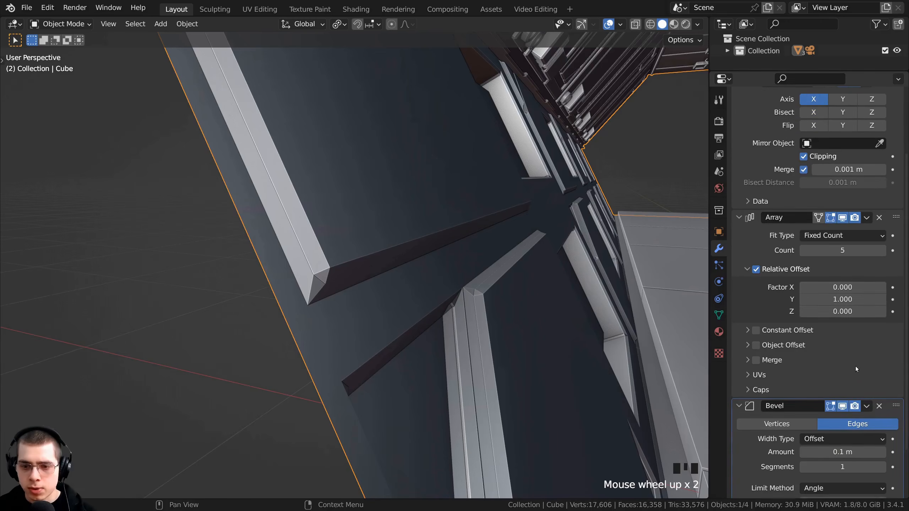
pyautogui.click(882, 407)
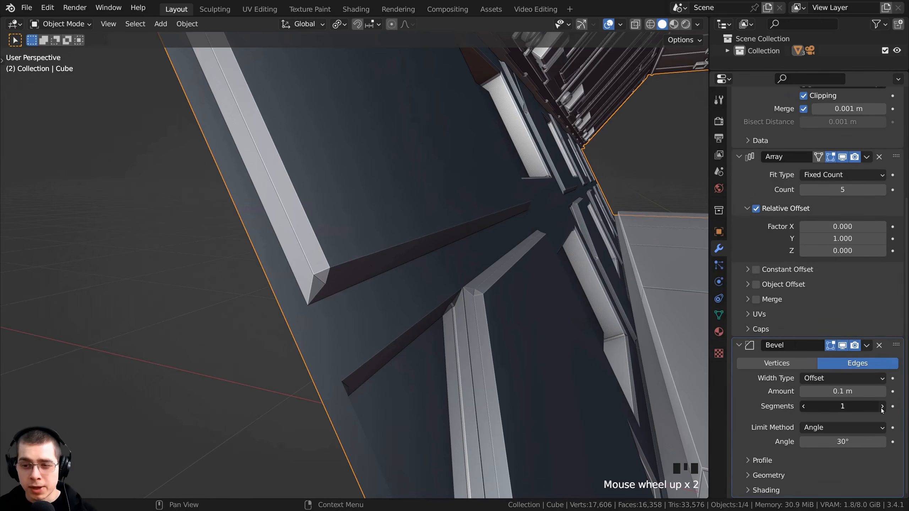
pyautogui.click(882, 406)
pyautogui.click(882, 406)
pyautogui.moveTo(558, 293); pyautogui.dragTo(525, 284, button='middle')
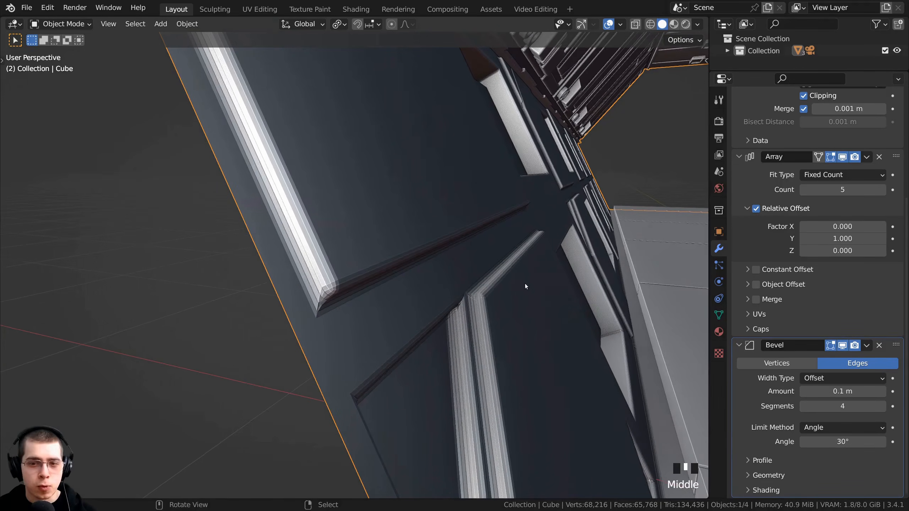
# - Set the corridor wall's bevel amount to 0.003 m and shade the wall mesh smooth
pyautogui.moveTo(856, 387); pyautogui.dragTo(837, 391)
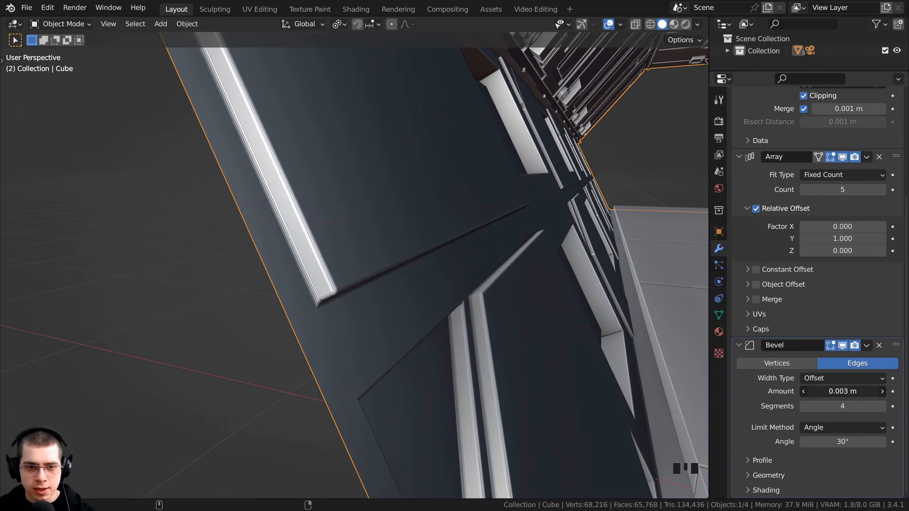
pyautogui.moveTo(437, 269); pyautogui.dragTo(440, 267, button='middle')
pyautogui.scroll(3, 370, 189)
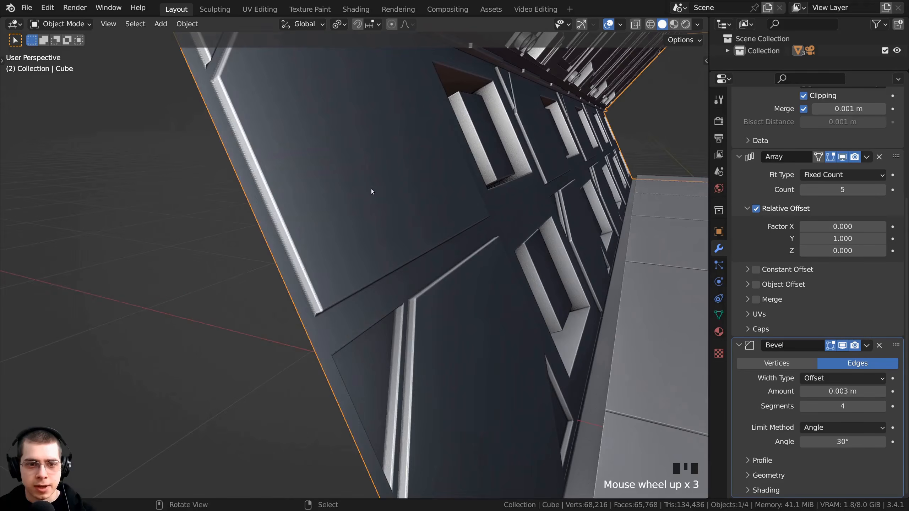
pyautogui.rightClick(370, 186)
pyautogui.click(311, 185)
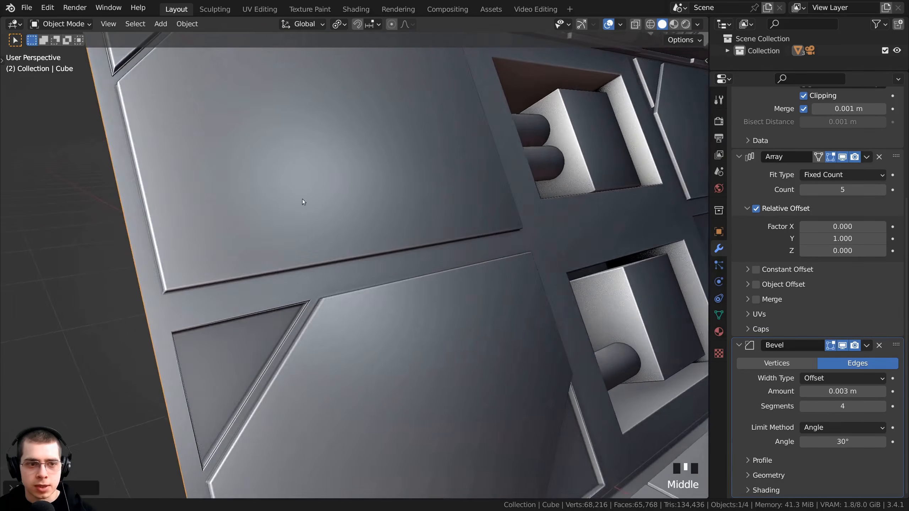
# - Refine the corridor wall's bevel to an amount of 0.002 m with 5 segments and deselect the wall
pyautogui.keyDown('shift'); pyautogui.moveTo(302, 199); pyautogui.dragTo(482, 297, button='middle'); pyautogui.keyUp('shift')
pyautogui.scroll(3, 474, 417)
pyautogui.moveTo(474, 417); pyautogui.dragTo(439, 376, button='middle')
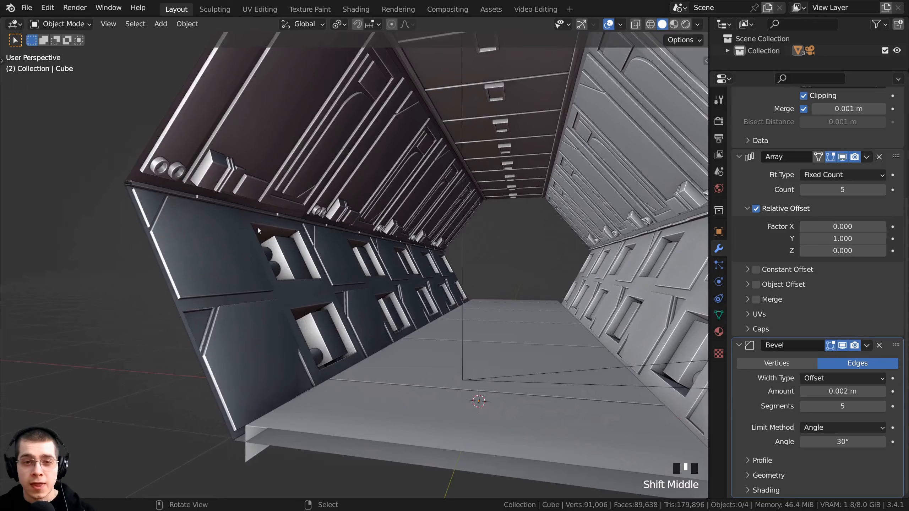
pyautogui.keyDown('shift'); pyautogui.moveTo(289, 172); pyautogui.dragTo(281, 213, button='middle'); pyautogui.keyUp('shift')
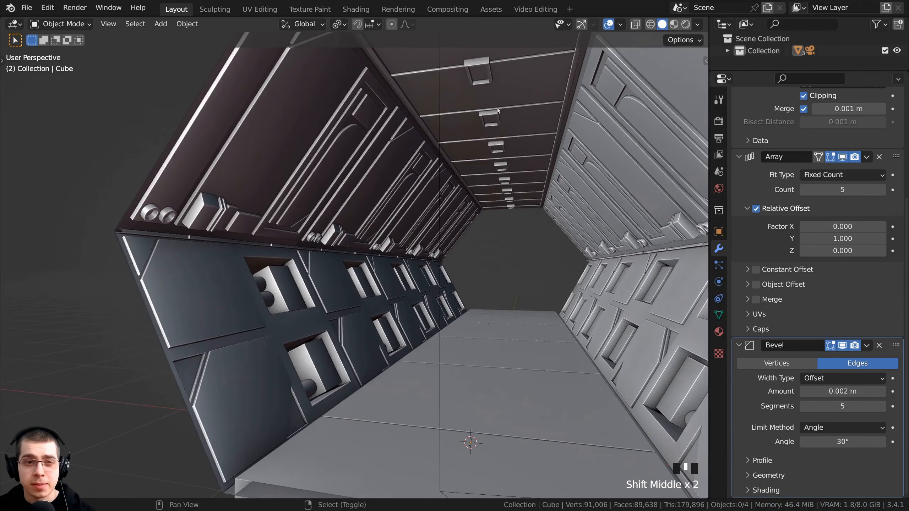
# - Select the ceiling light frames and add a Bevel modifier to them
pyautogui.moveTo(454, 231); pyautogui.dragTo(453, 196, button='middle')
pyautogui.keyDown('shift'); pyautogui.moveTo(453, 195); pyautogui.dragTo(433, 281, button='middle'); pyautogui.keyUp('shift')
pyautogui.scroll(1, 434, 281)
pyautogui.click(405, 219)
pyautogui.moveTo(405, 218); pyautogui.dragTo(537, 175, button='middle')
pyautogui.scroll(-2, 403, 131)
pyautogui.click(764, 146)
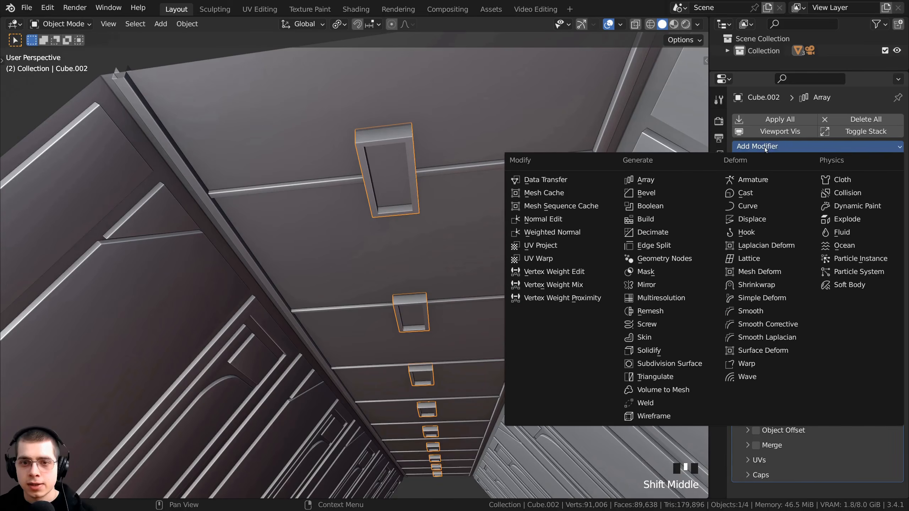
pyautogui.click(646, 193)
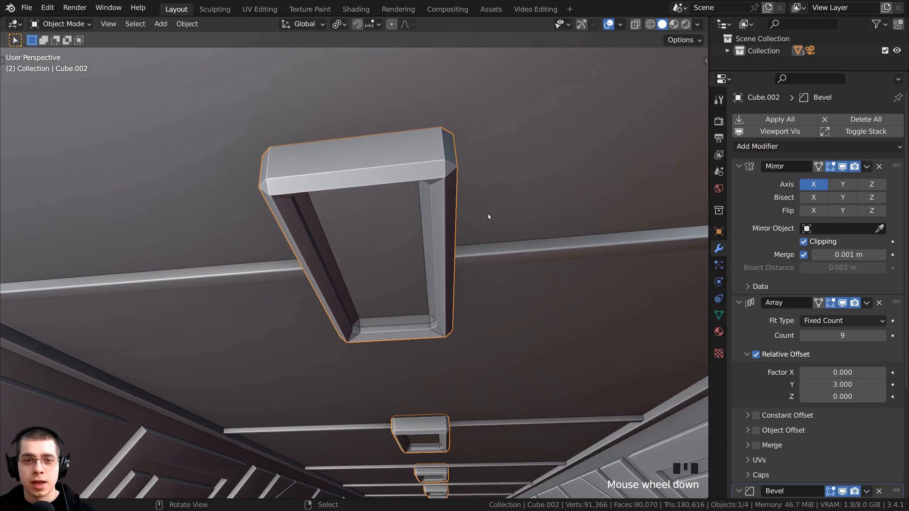
# - Set the ceiling lights' bevel to 4 segments and shade the frames smooth
pyautogui.scroll(-10, 875, 355)
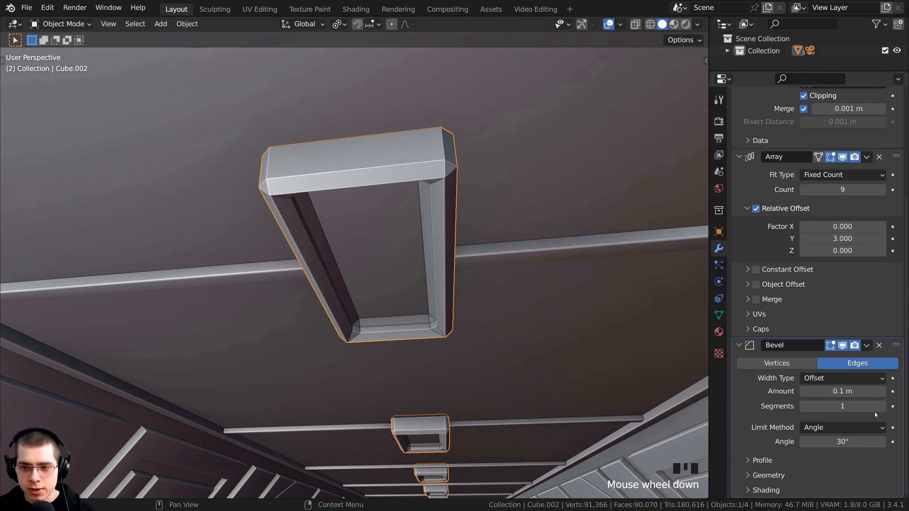
pyautogui.click(881, 407)
pyautogui.click(881, 406)
pyautogui.click(881, 406)
pyautogui.rightClick(544, 253)
pyautogui.click(544, 252)
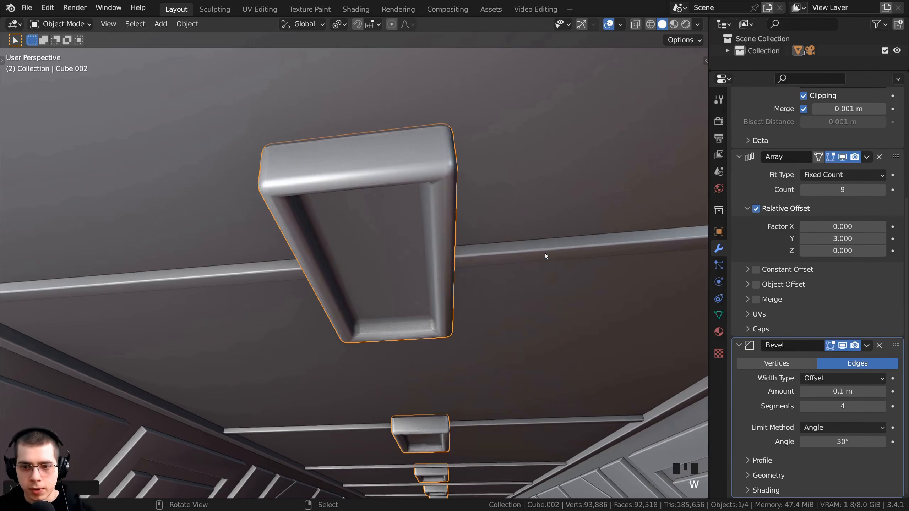
pyautogui.press('w')
pyautogui.rightClick(441, 175)
pyautogui.click(442, 178)
# - Widen the properties editor, slightly reduce the ceiling lights' bevel amount and deselect the lights
pyautogui.moveTo(445, 186); pyautogui.dragTo(648, 311, button='middle')
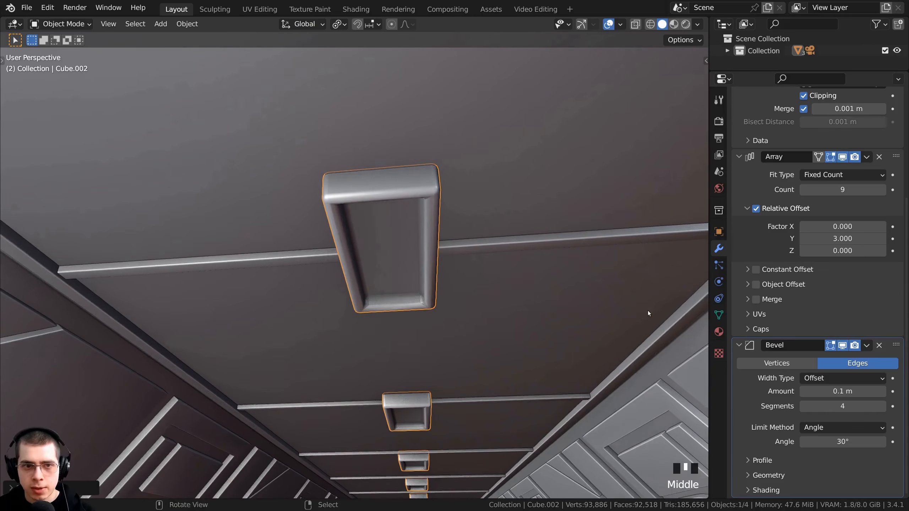
pyautogui.moveTo(708, 373); pyautogui.dragTo(684, 372)
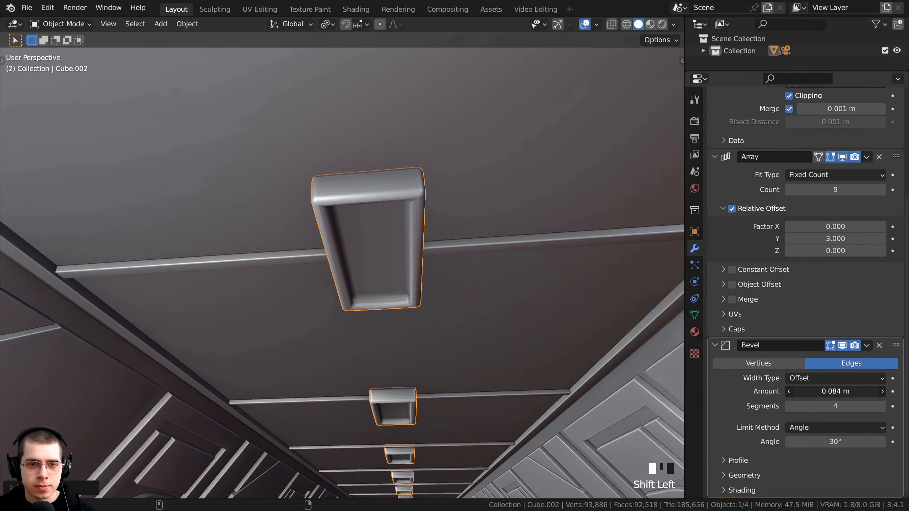
pyautogui.keyDown('shift'); pyautogui.moveTo(835, 392); pyautogui.dragTo(814, 391); pyautogui.keyUp('shift')
pyautogui.scroll(-5, 507, 349)
pyautogui.hotkey('alt', 'a')
# - Select the corridor floor and add a Bevel modifier to it
pyautogui.keyDown('shift'); pyautogui.moveTo(501, 323); pyautogui.dragTo(376, 136, button='middle'); pyautogui.keyUp('shift')
pyautogui.moveTo(375, 136); pyautogui.dragTo(411, 247, button='middle')
pyautogui.keyDown('shift'); pyautogui.moveTo(412, 247); pyautogui.dragTo(412, 146, button='middle'); pyautogui.keyUp('shift')
pyautogui.rightClick(365, 229)
pyautogui.scroll(2, 379, 226)
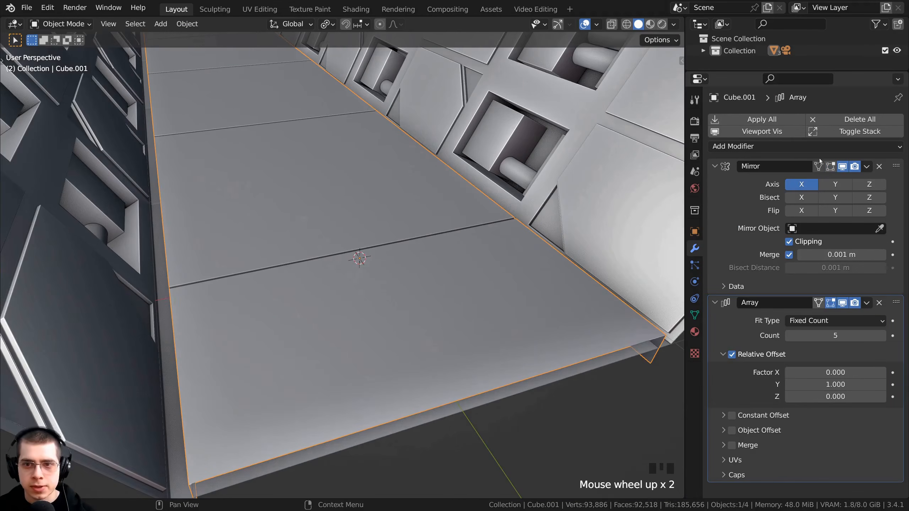
pyautogui.click(782, 150)
pyautogui.click(640, 195)
# - Set the corridor floor's bevel to 4 segments and shade the floor smooth
pyautogui.keyDown('shift'); pyautogui.moveTo(641, 195); pyautogui.dragTo(583, 193, button='middle'); pyautogui.keyUp('shift')
pyautogui.scroll(1, 578, 206)
pyautogui.scroll(1, 579, 206)
pyautogui.scroll(-7, 859, 392)
pyautogui.click(881, 406)
pyautogui.click(881, 407)
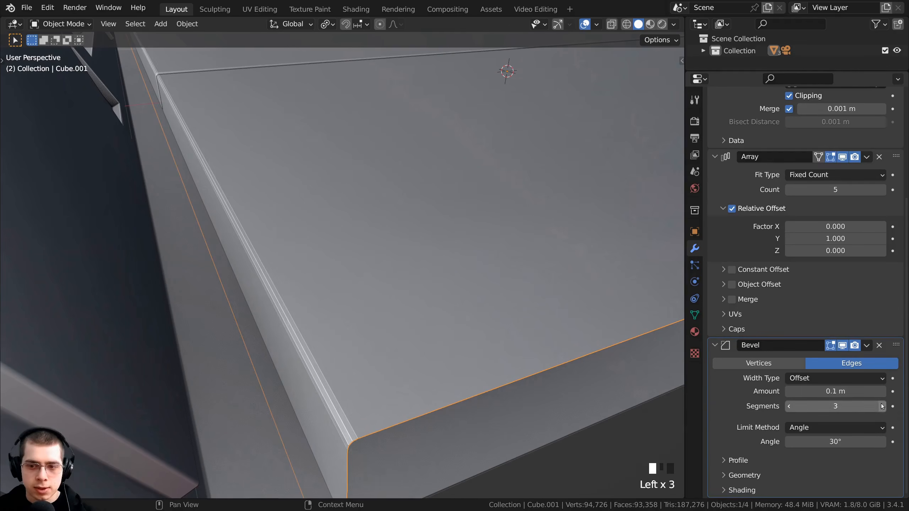
pyautogui.rightClick(390, 219)
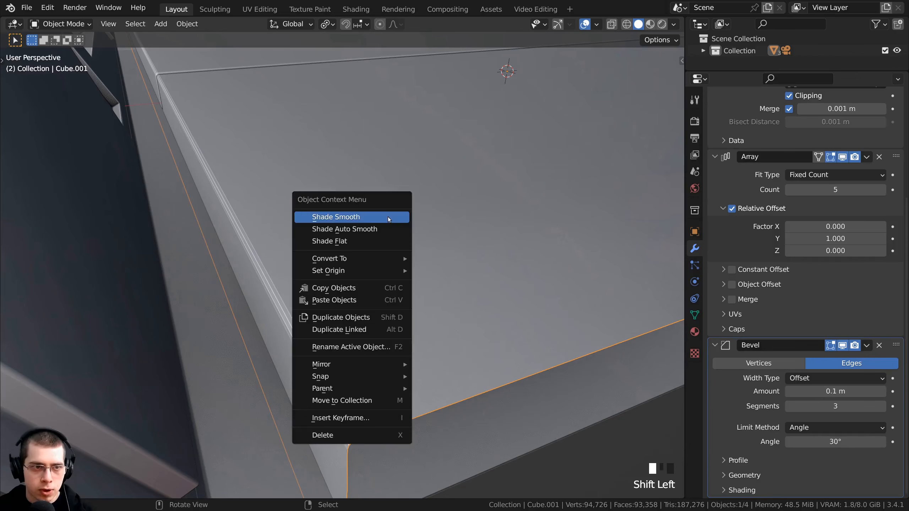
pyautogui.click(389, 219)
pyautogui.click(881, 406)
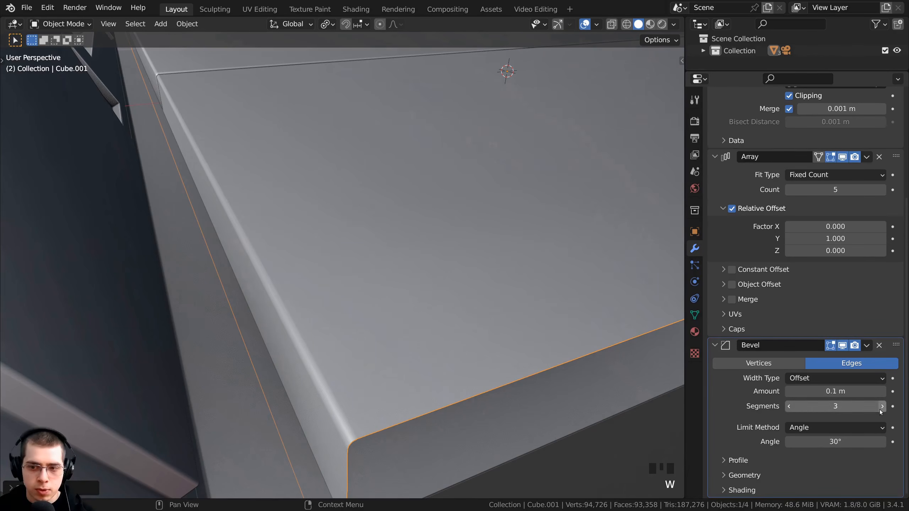
# - Examine the beveled corridor from its open end, from inside and through the scene camera
pyautogui.press('KP_0')
pyautogui.keyDown('shift'); pyautogui.moveTo(365, 308); pyautogui.dragTo(445, 254, button='middle'); pyautogui.keyUp('shift')
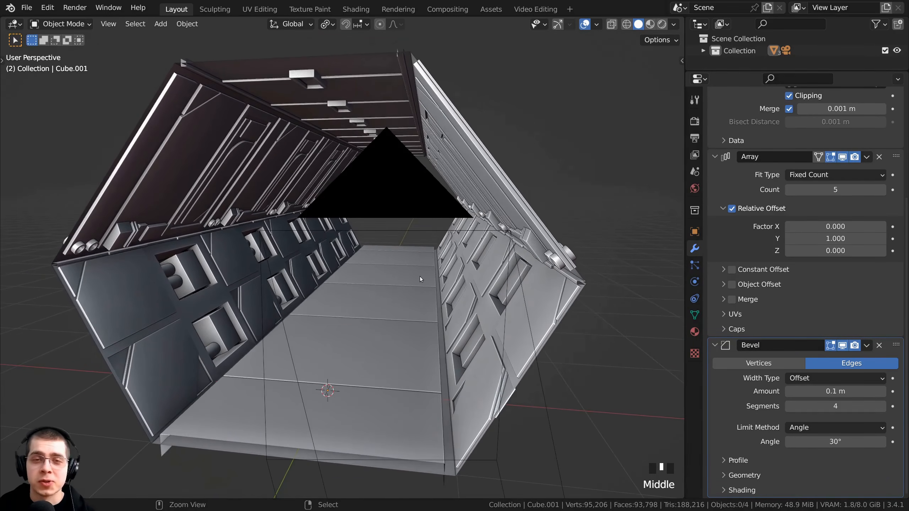
pyautogui.scroll(3, 448, 264)
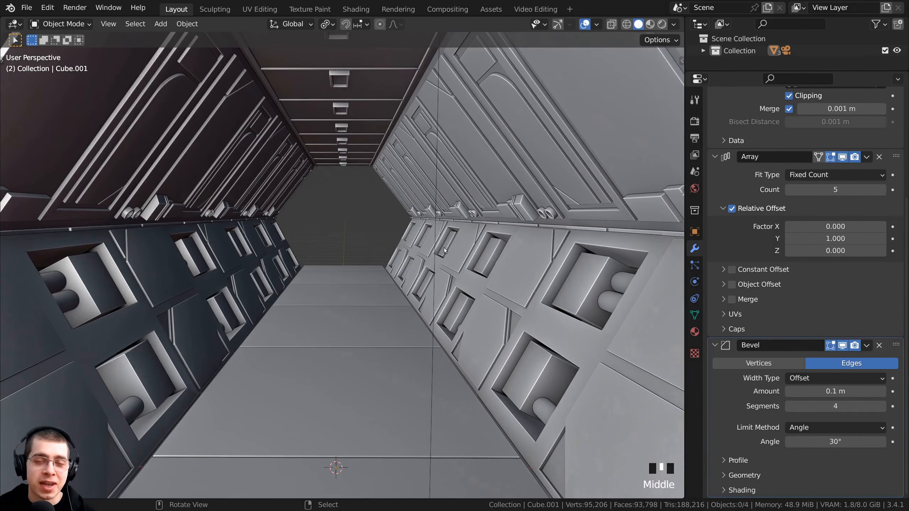
pyautogui.scroll(-3, 485, 244)
pyautogui.keyDown('shift'); pyautogui.moveTo(486, 247); pyautogui.dragTo(493, 192, button='middle'); pyautogui.keyUp('shift')
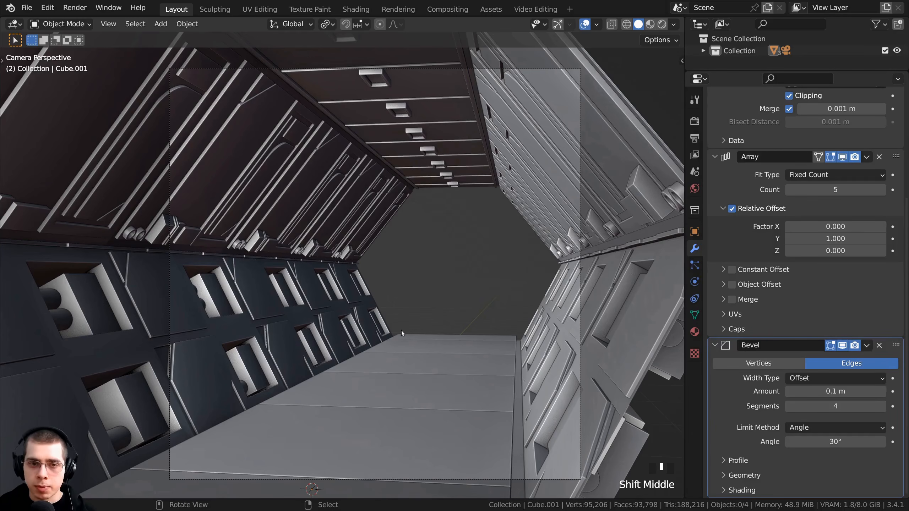
pyautogui.keyDown('shift'); pyautogui.moveTo(434, 349); pyautogui.dragTo(443, 330, button='middle'); pyautogui.keyUp('shift')
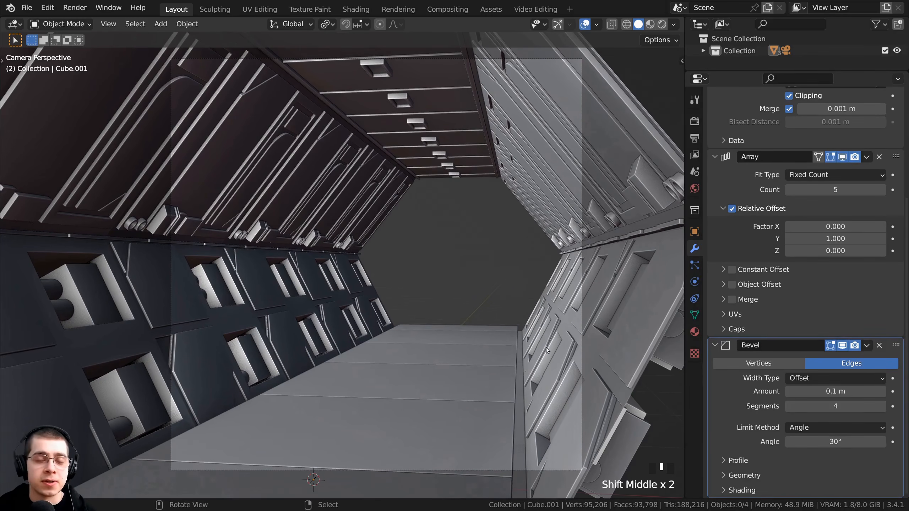
pyautogui.keyDown('shift'); pyautogui.moveTo(546, 348); pyautogui.dragTo(600, 342, button='middle'); pyautogui.keyUp('shift')
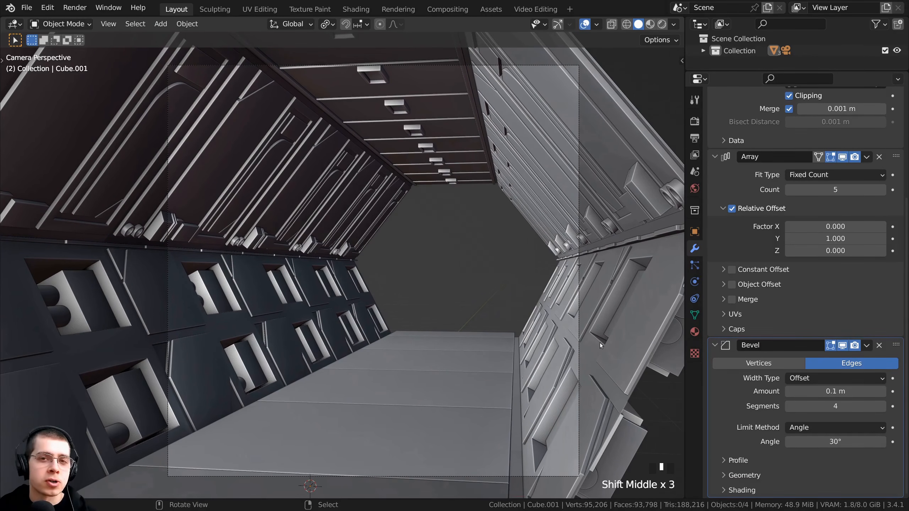